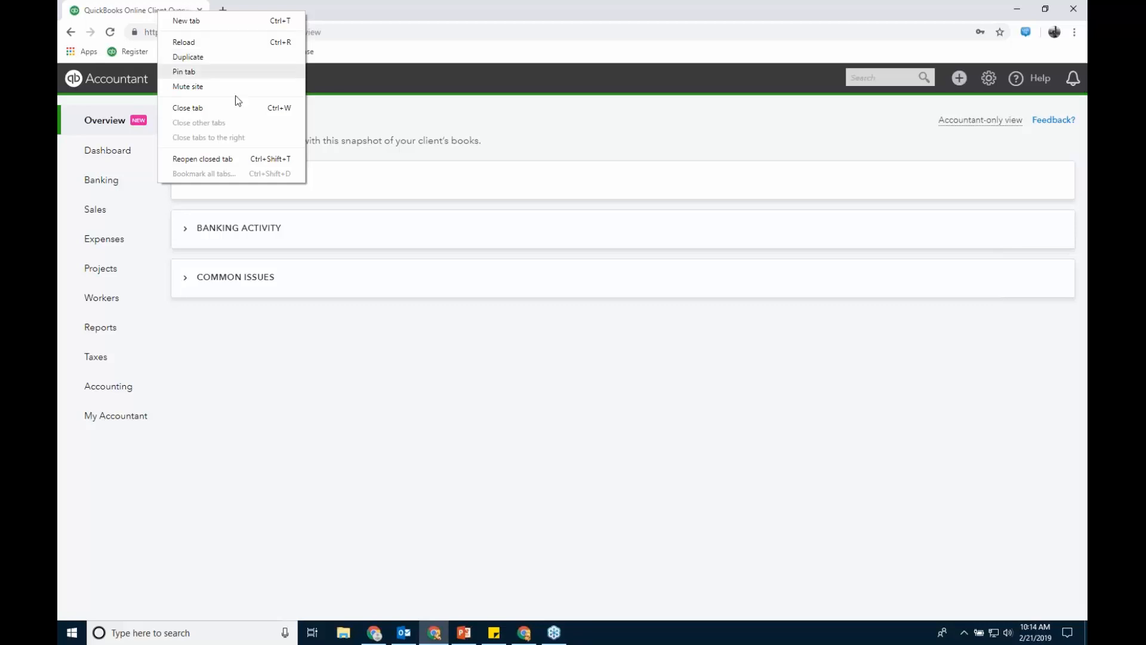
# - Duplicate the client overview tab, and view the browser's user profiles in the people manager before closing it
pyautogui.click(198, 59)
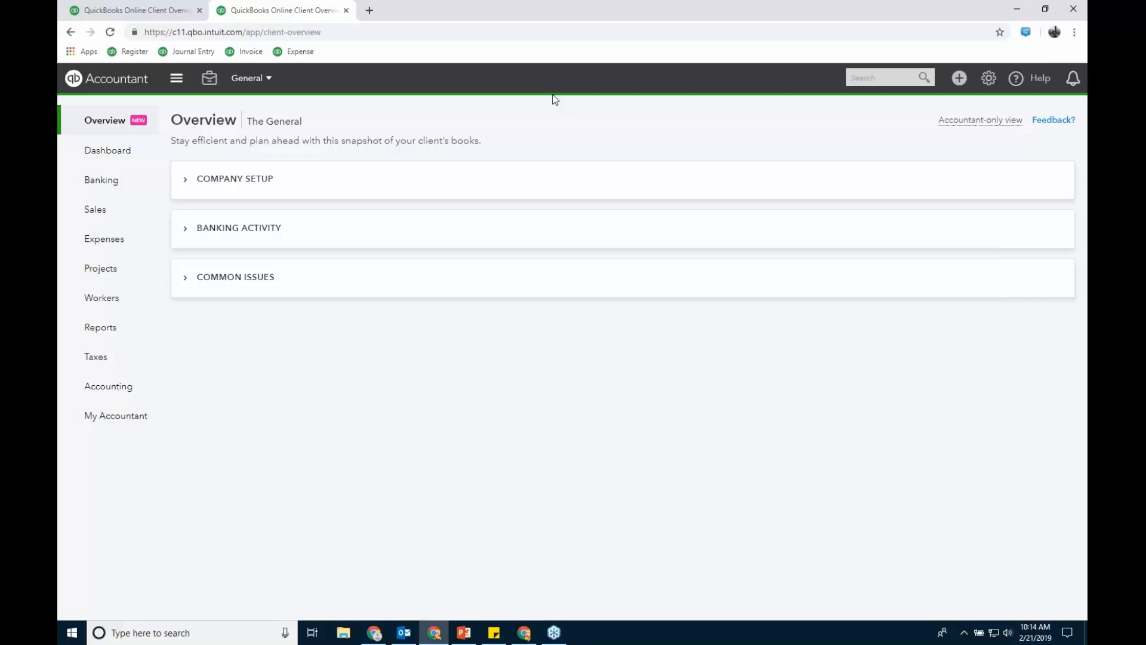
pyautogui.click(1055, 32)
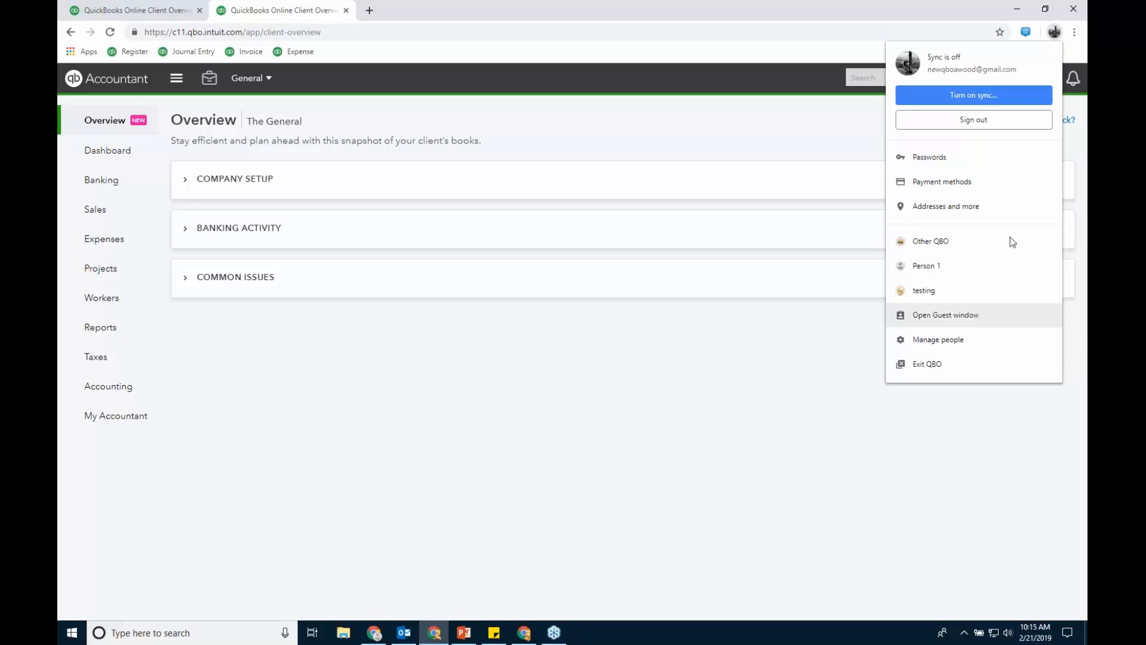
pyautogui.click(1055, 33)
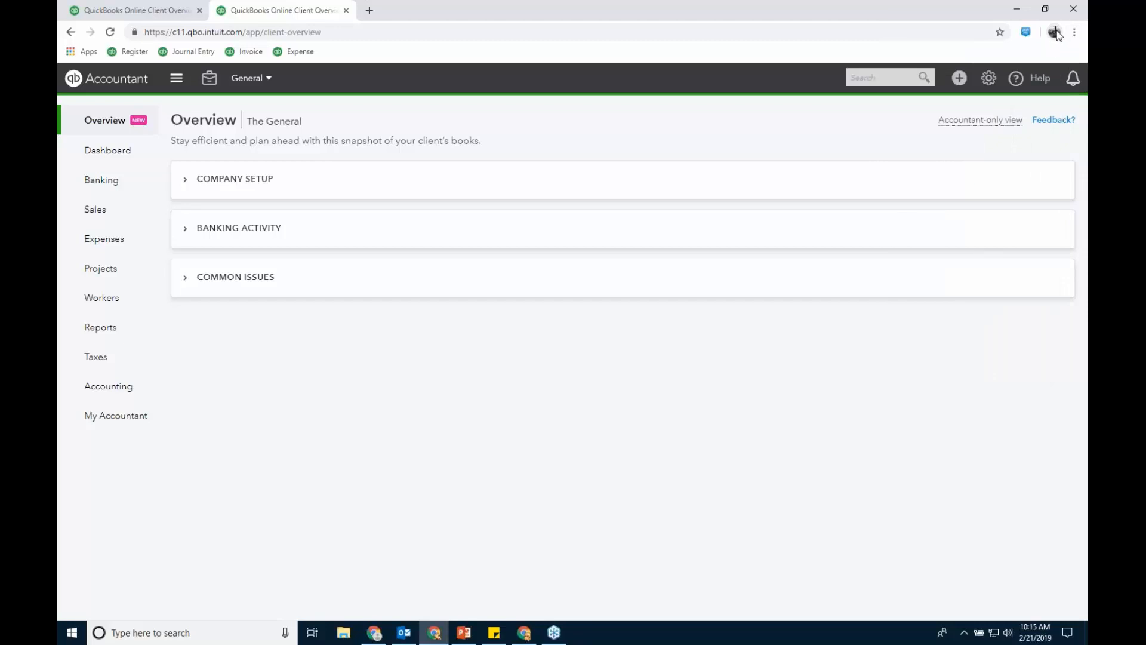
pyautogui.click(1055, 34)
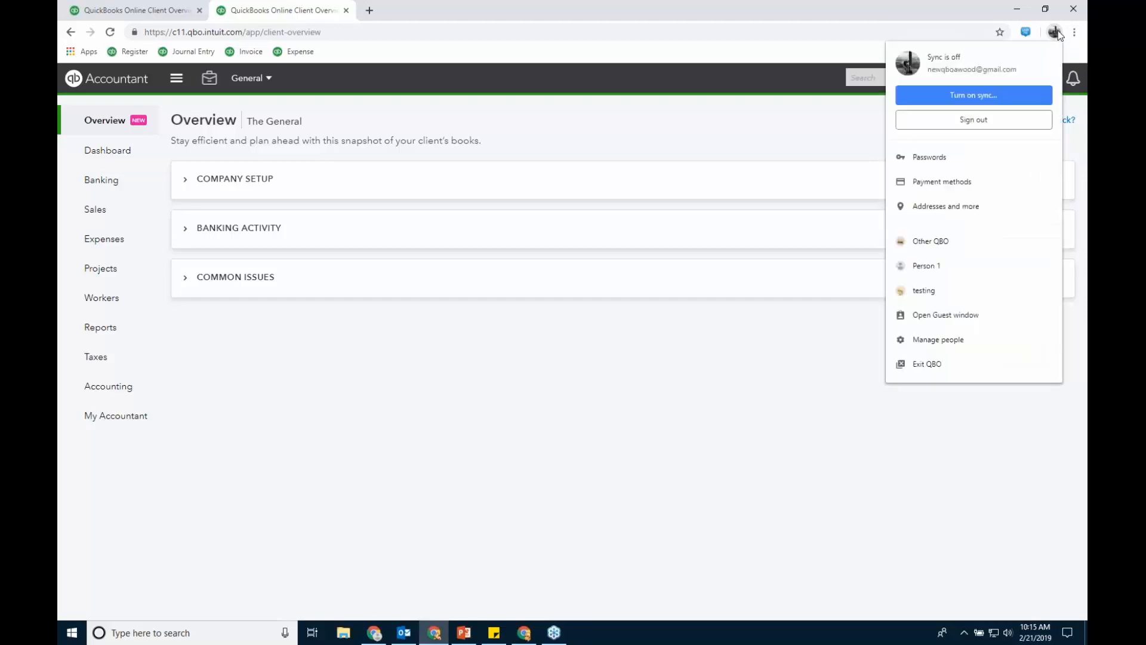
pyautogui.click(956, 342)
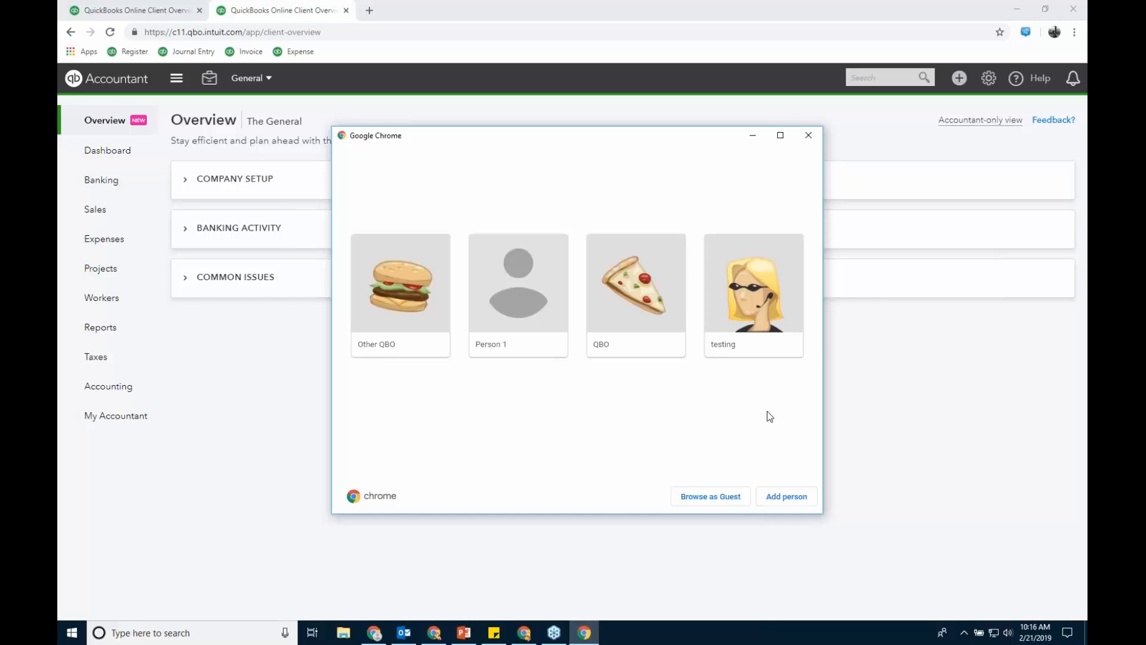
pyautogui.click(809, 137)
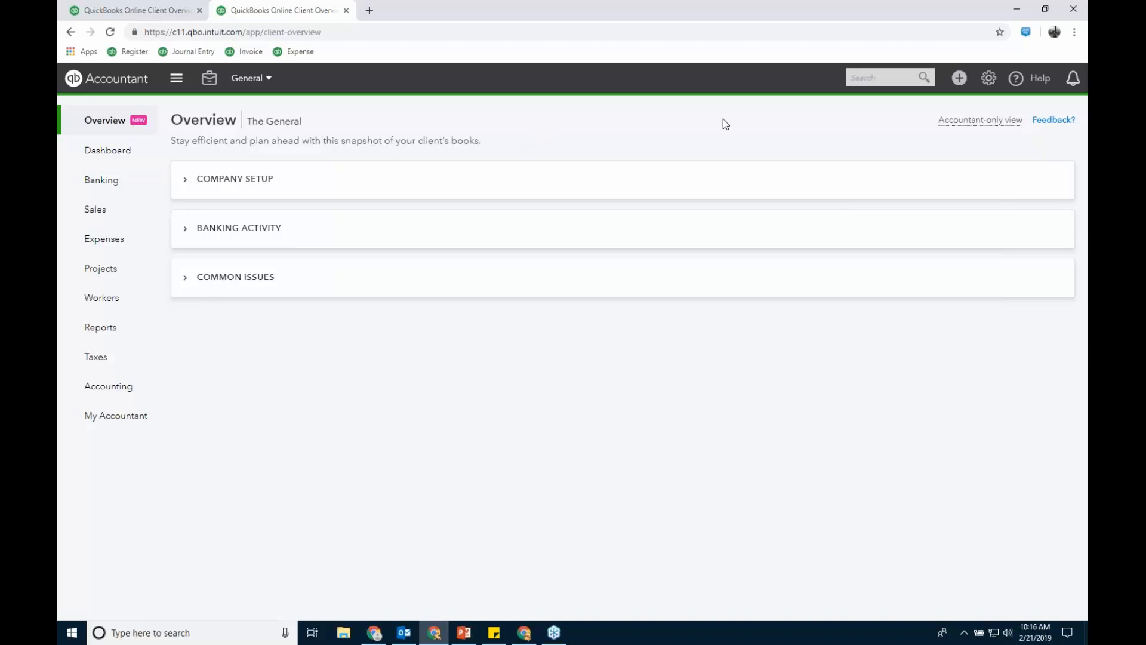
# - Open the company's Account and Settings and review the Usage limits for the subscription plan
pyautogui.click(988, 78)
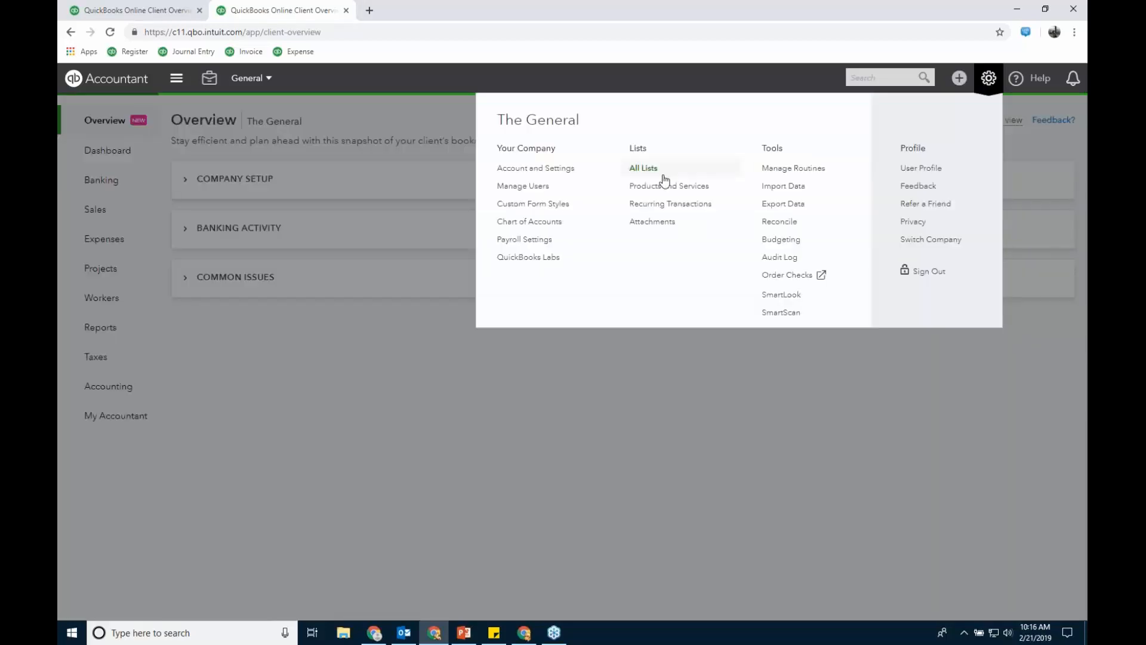
pyautogui.click(566, 171)
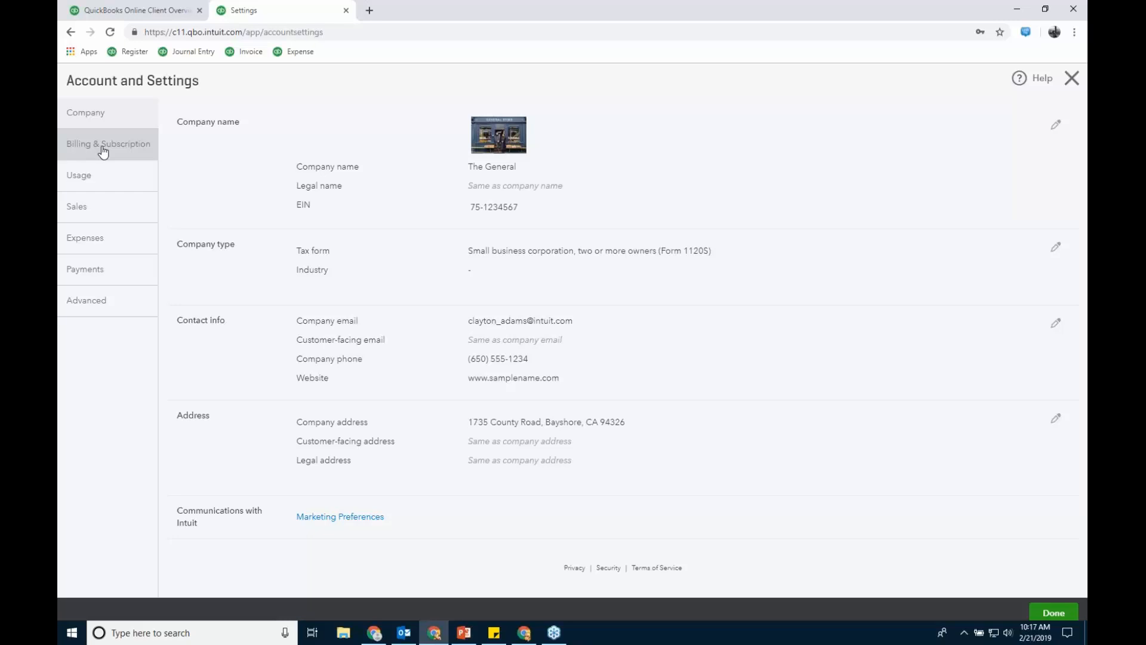
pyautogui.click(115, 181)
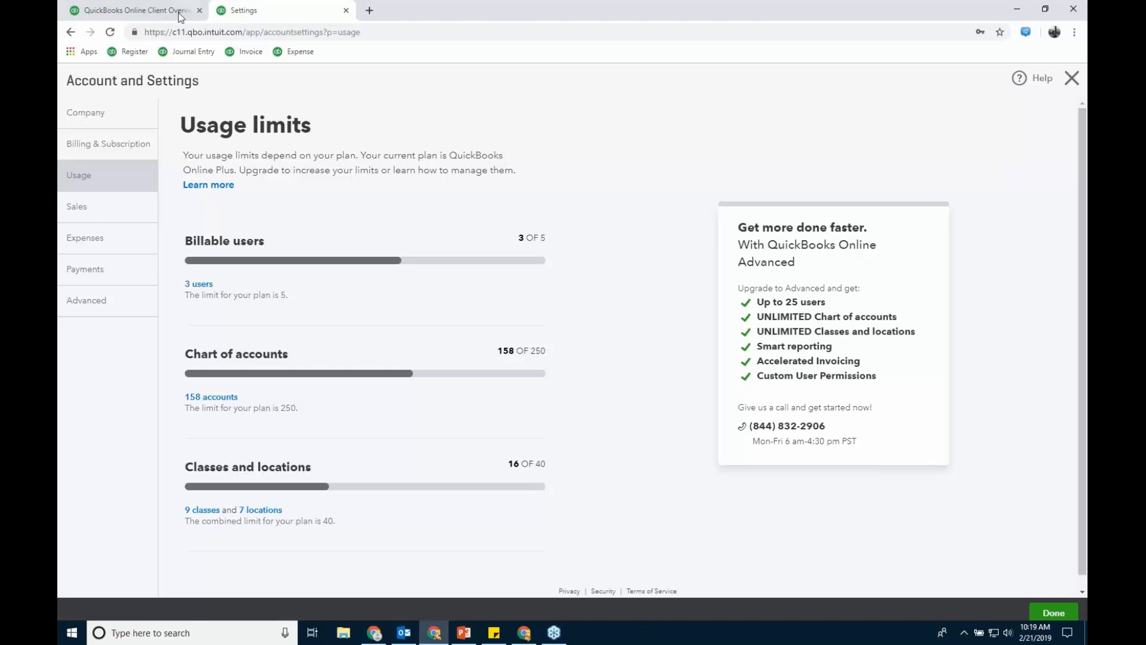
# - Duplicate the settings tab and open the Manage Users page in the copy
pyautogui.rightClick(292, 16)
pyautogui.click(322, 57)
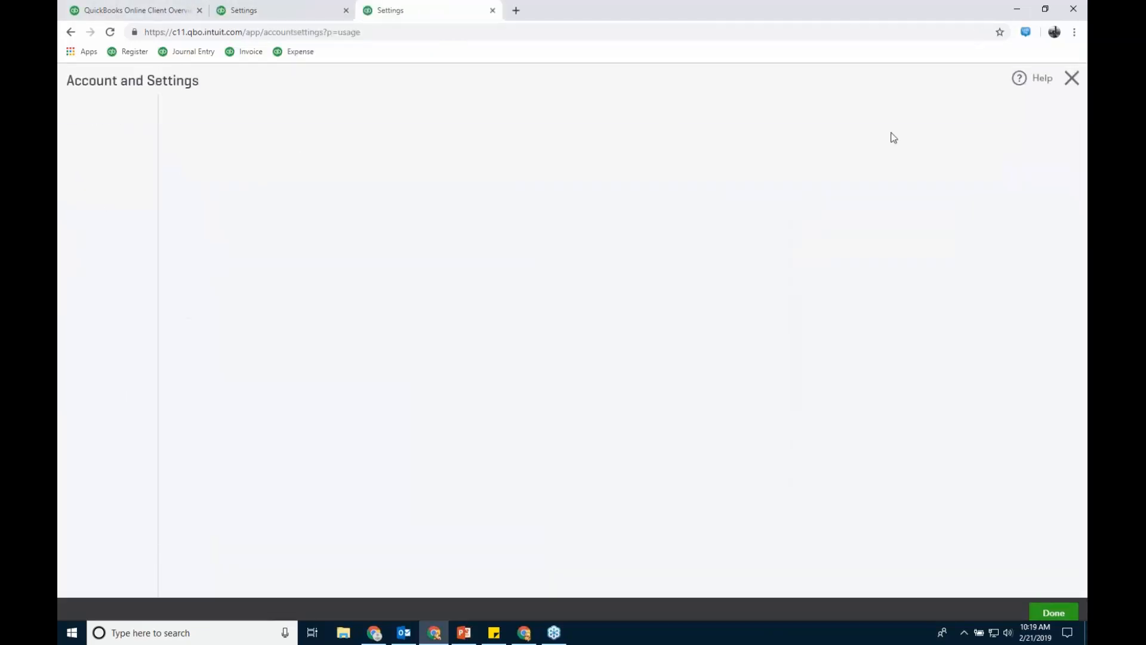
pyautogui.click(1072, 79)
pyautogui.click(989, 78)
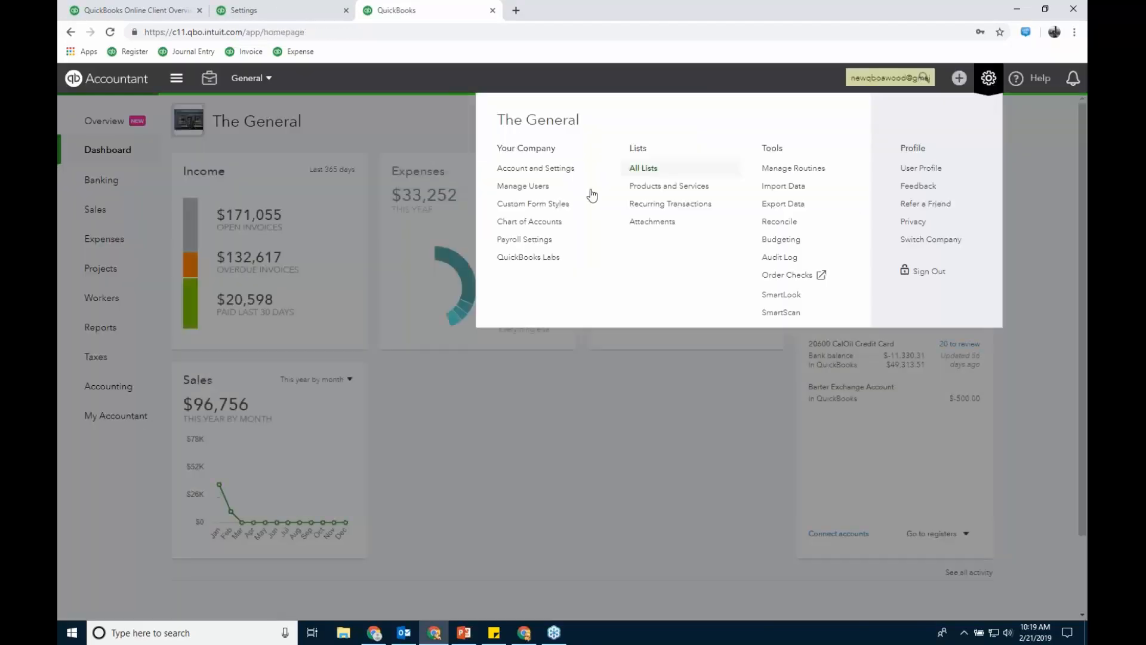
pyautogui.click(529, 186)
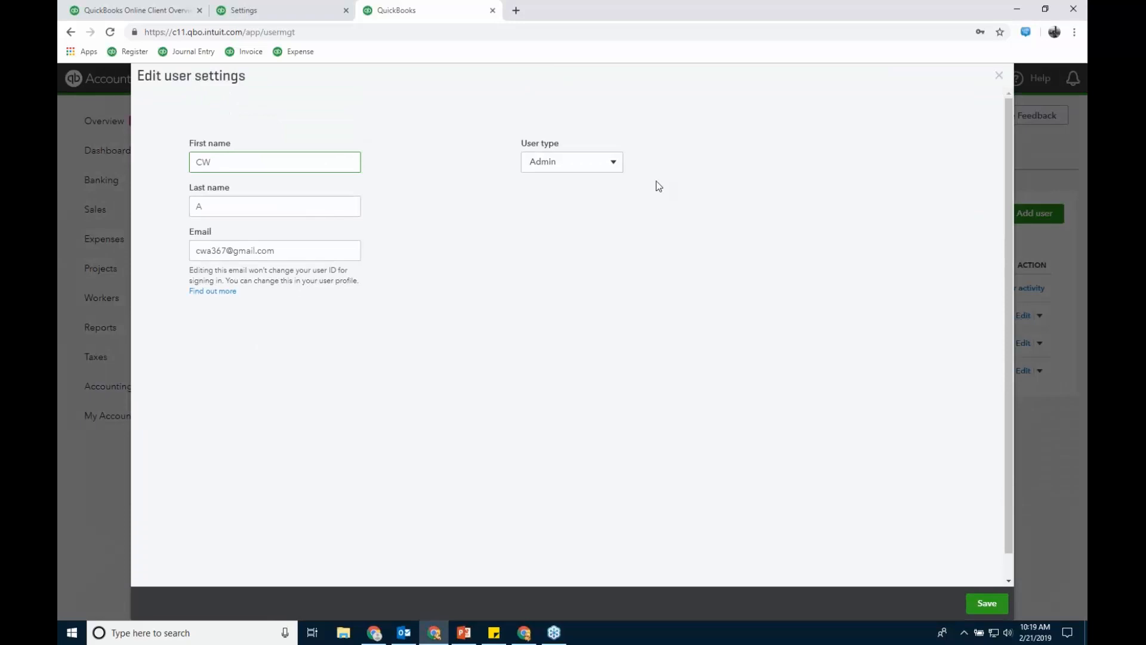
# - Try the Standard user type for the first editable user, with All access with and without Payroll access, and discard the changes
pyautogui.click(614, 164)
pyautogui.click(582, 189)
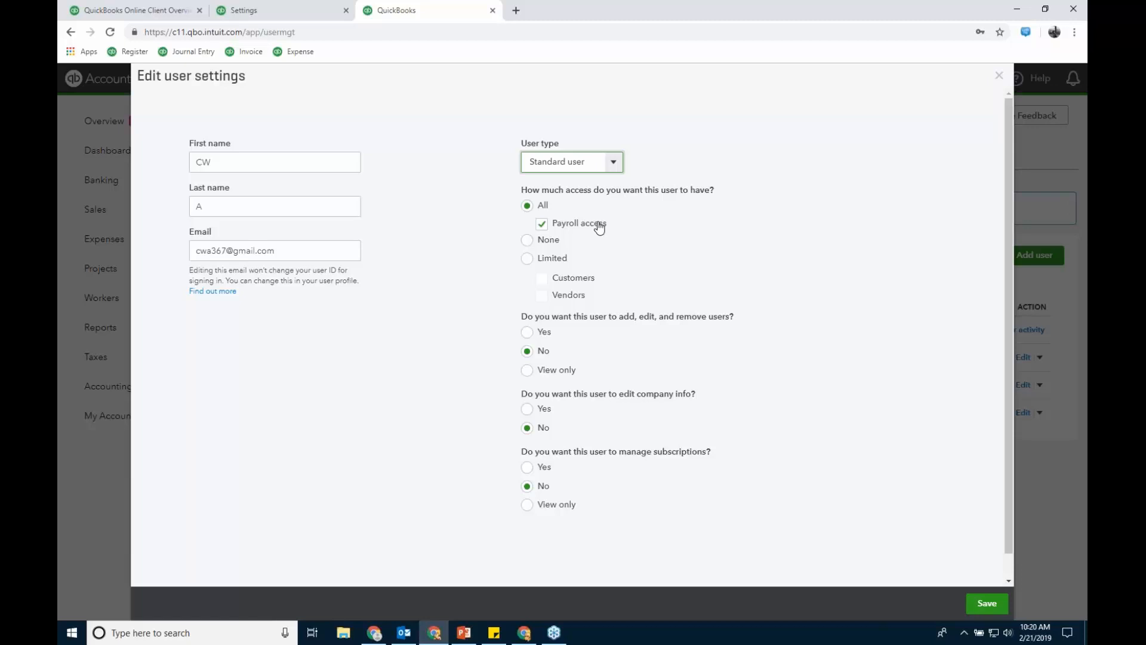
pyautogui.click(541, 225)
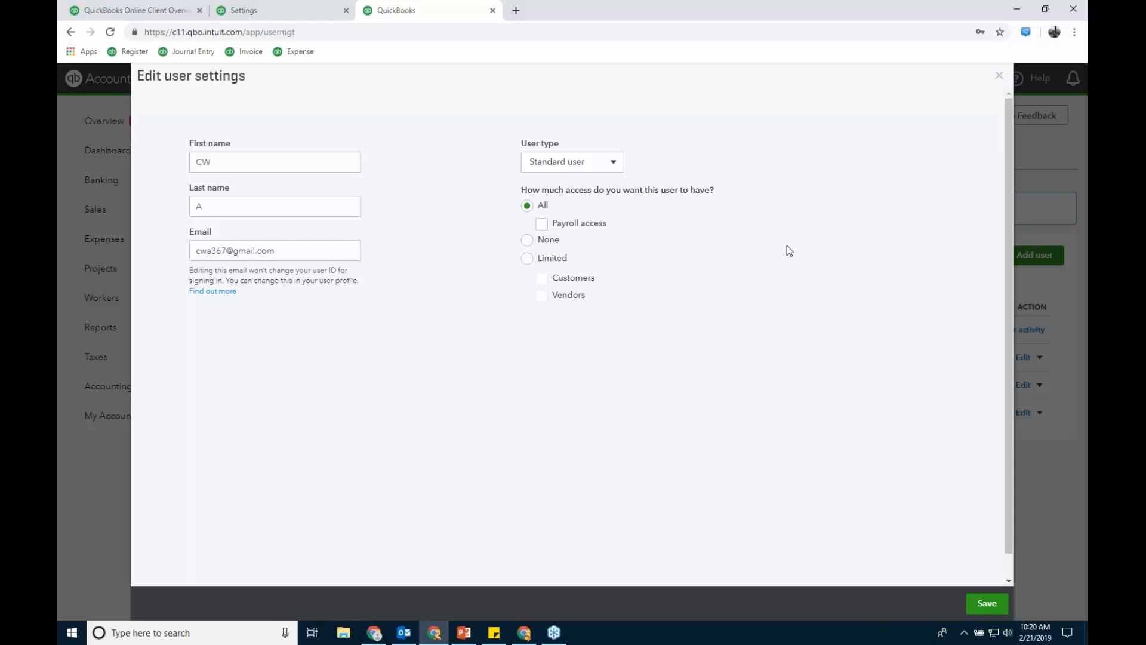
pyautogui.click(541, 224)
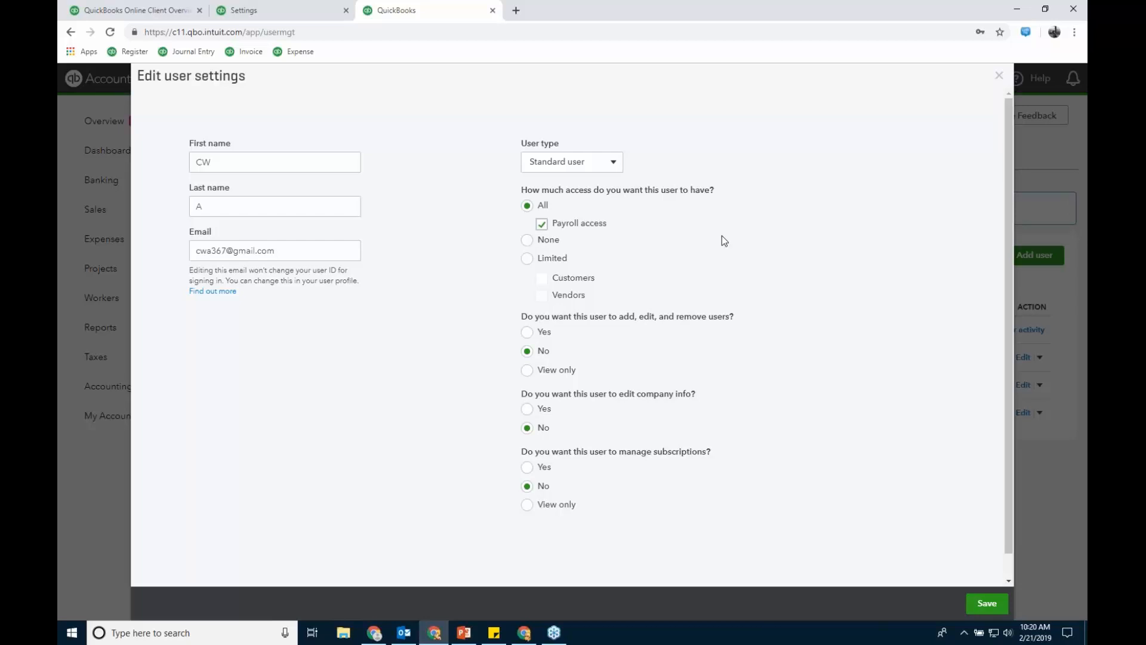
pyautogui.click(613, 166)
pyautogui.click(613, 166)
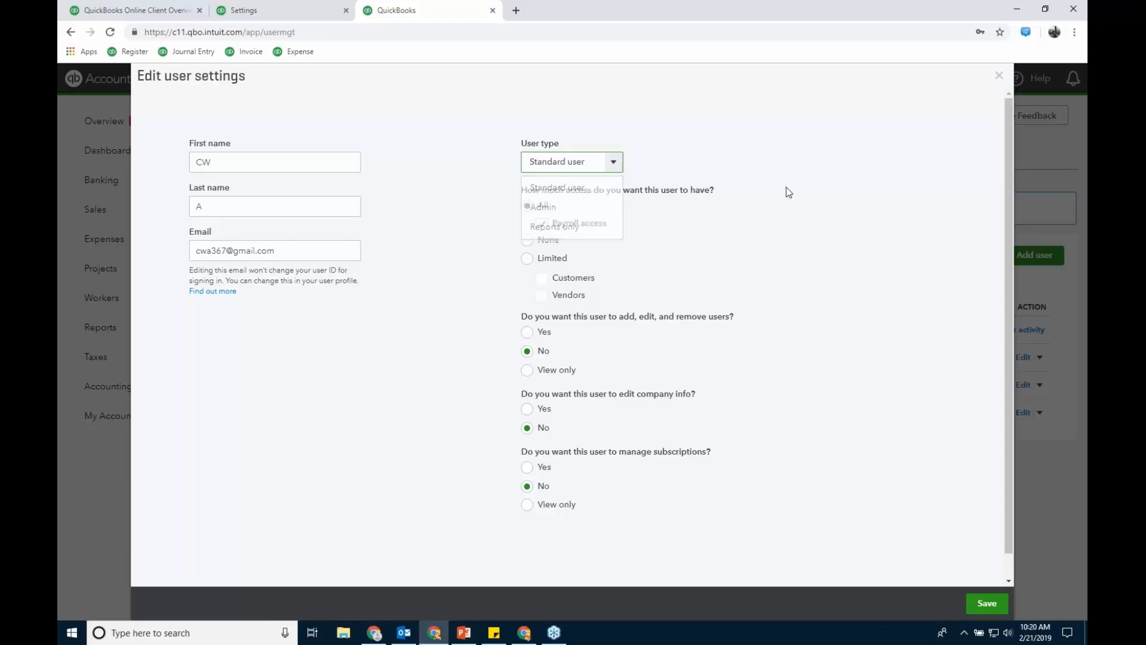
pyautogui.click(542, 226)
pyautogui.click(542, 225)
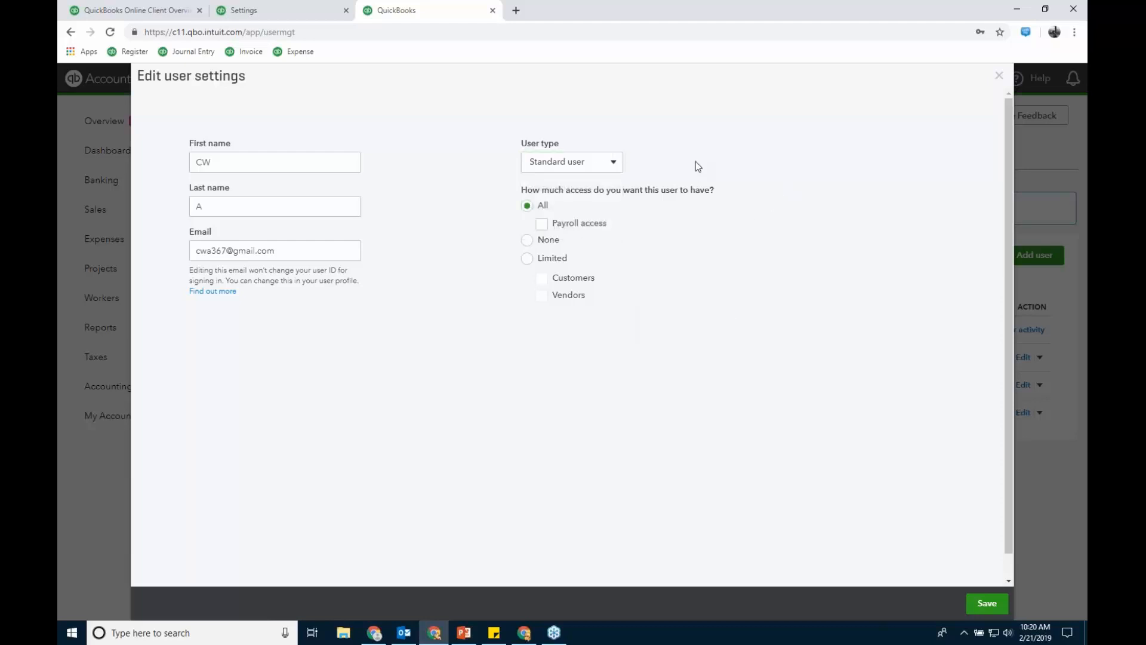
pyautogui.click(615, 165)
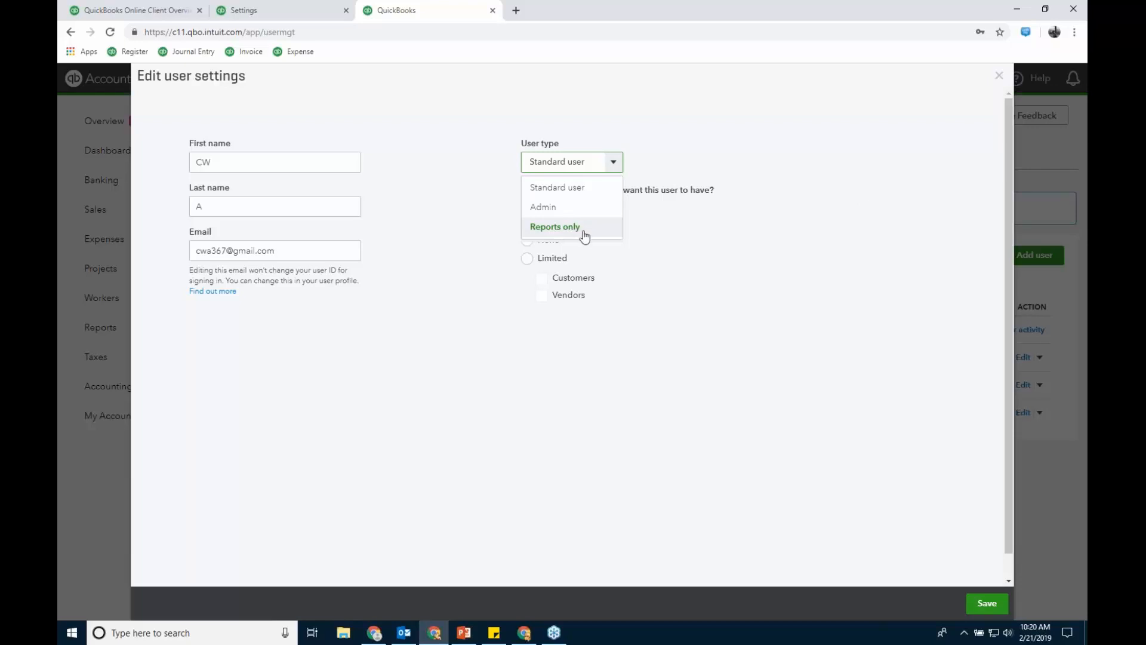
pyautogui.click(921, 189)
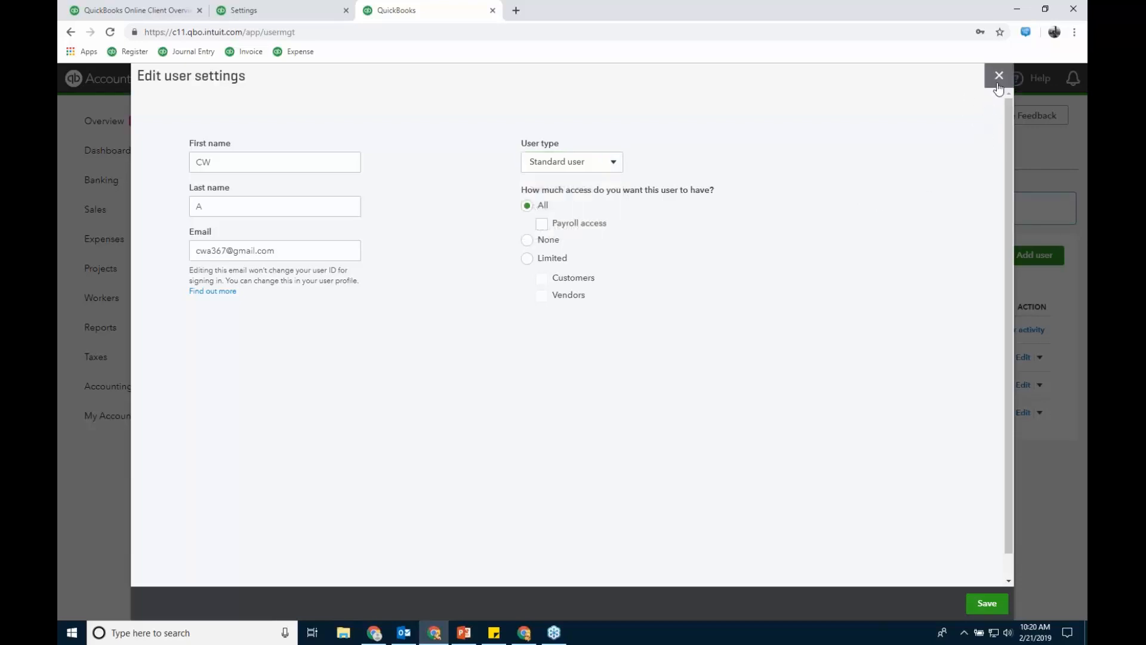
pyautogui.click(999, 77)
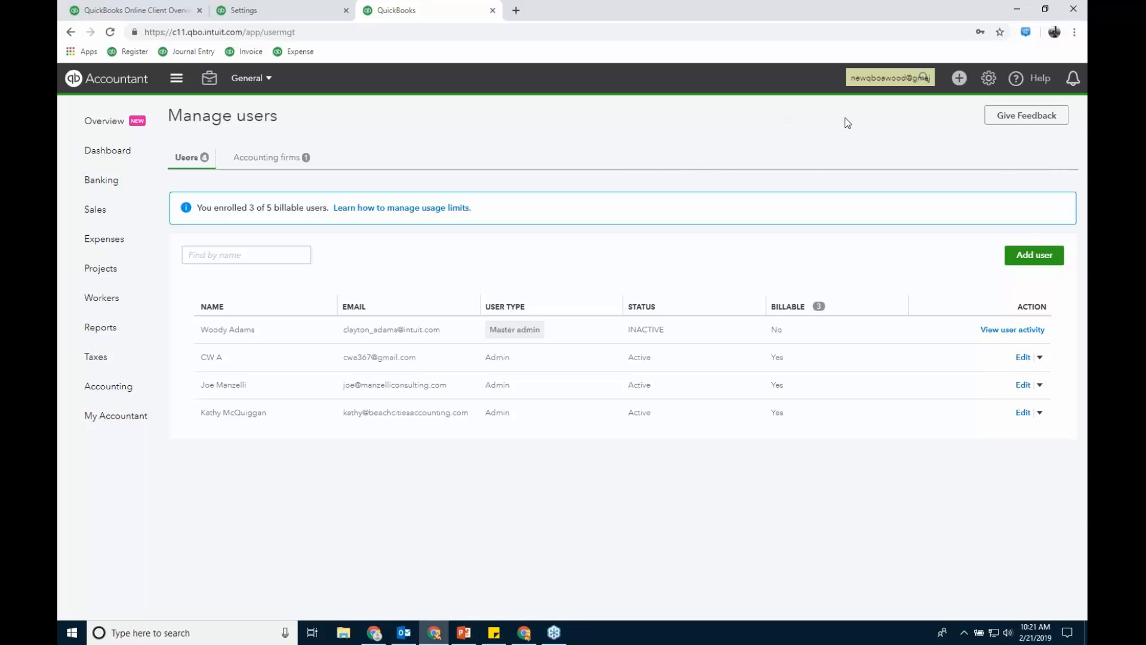
# - Clear the autofilled e-mail address from the search field
pyautogui.click(847, 79)
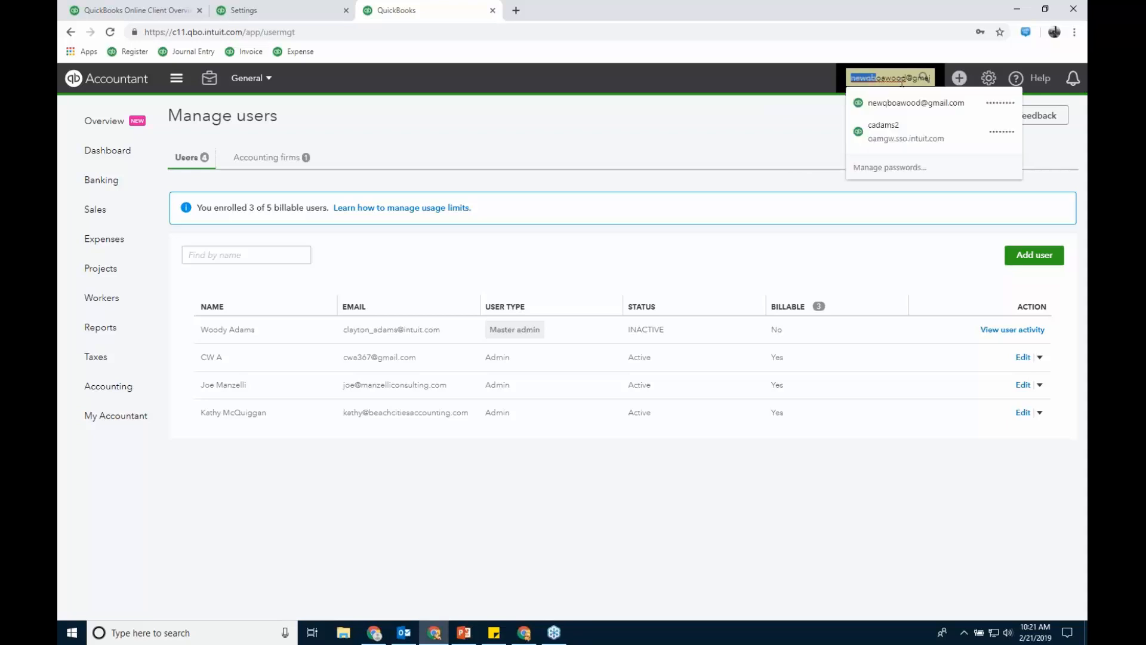
pyautogui.click(772, 125)
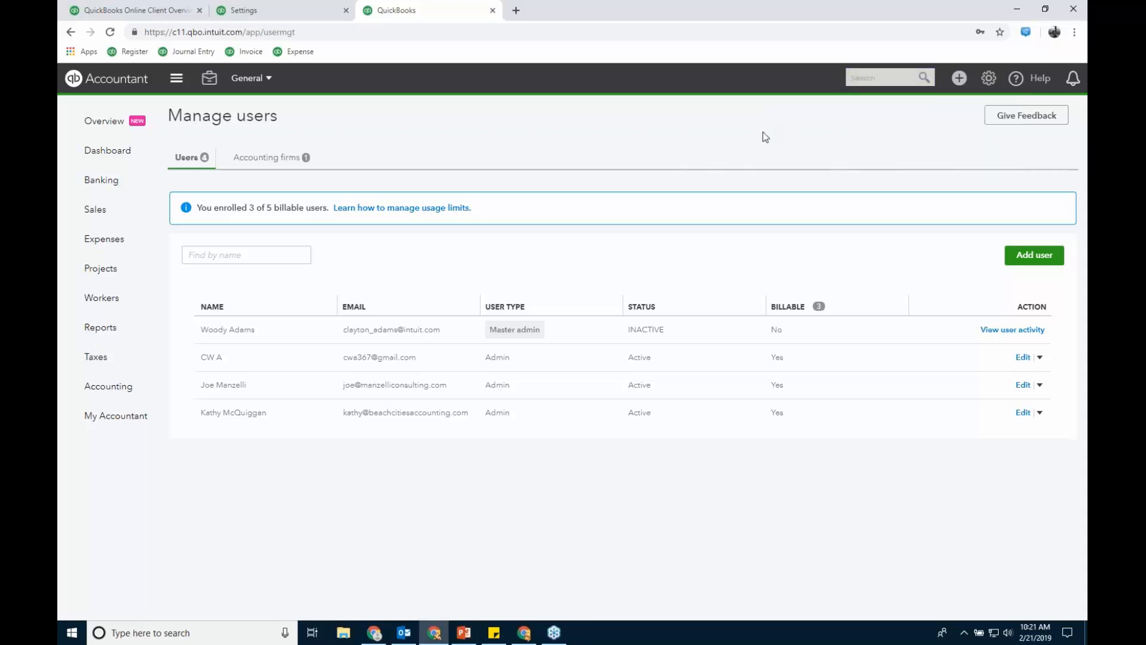
# - Review the accounting firms that have access to the company, and close the Manage Users tab
pyautogui.click(274, 163)
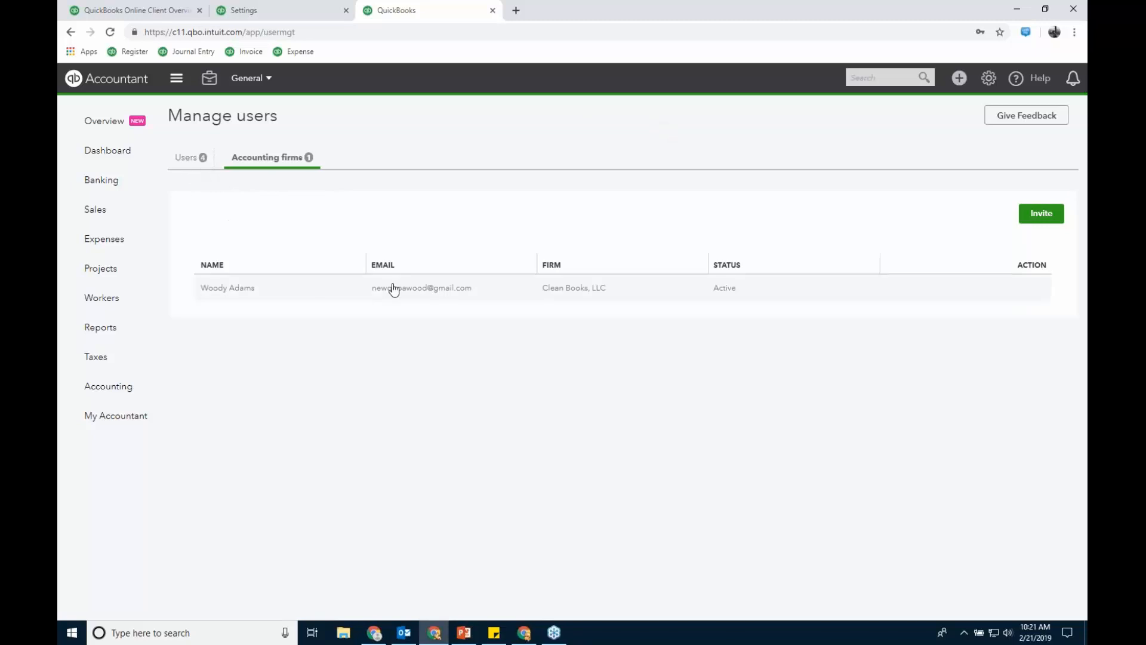
pyautogui.click(191, 157)
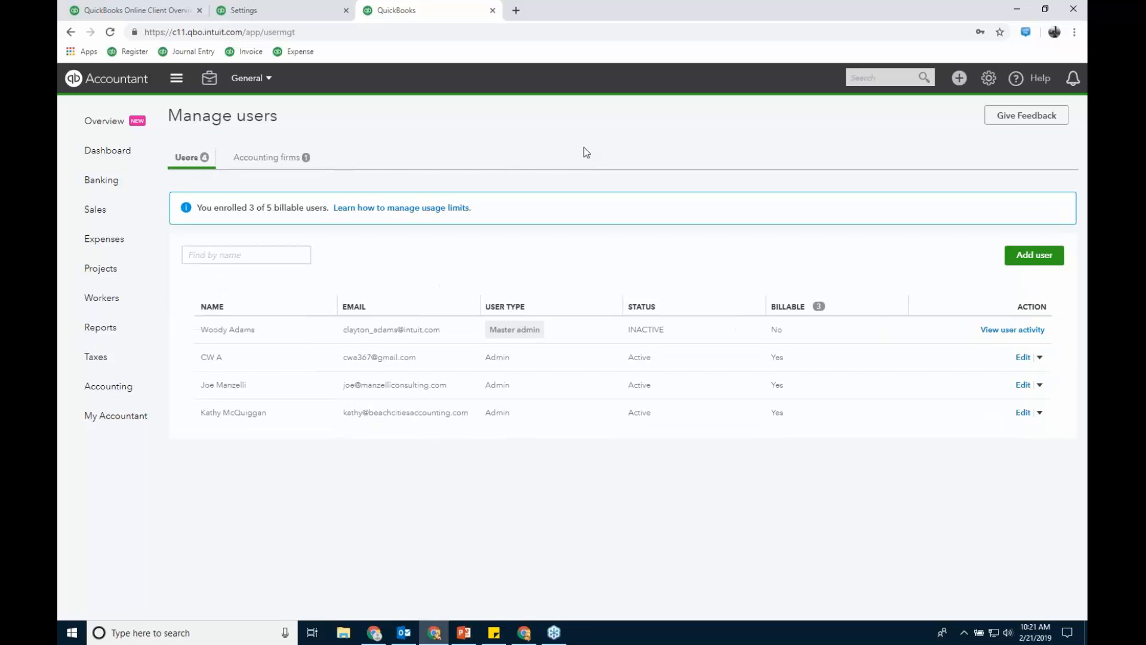
pyautogui.click(492, 10)
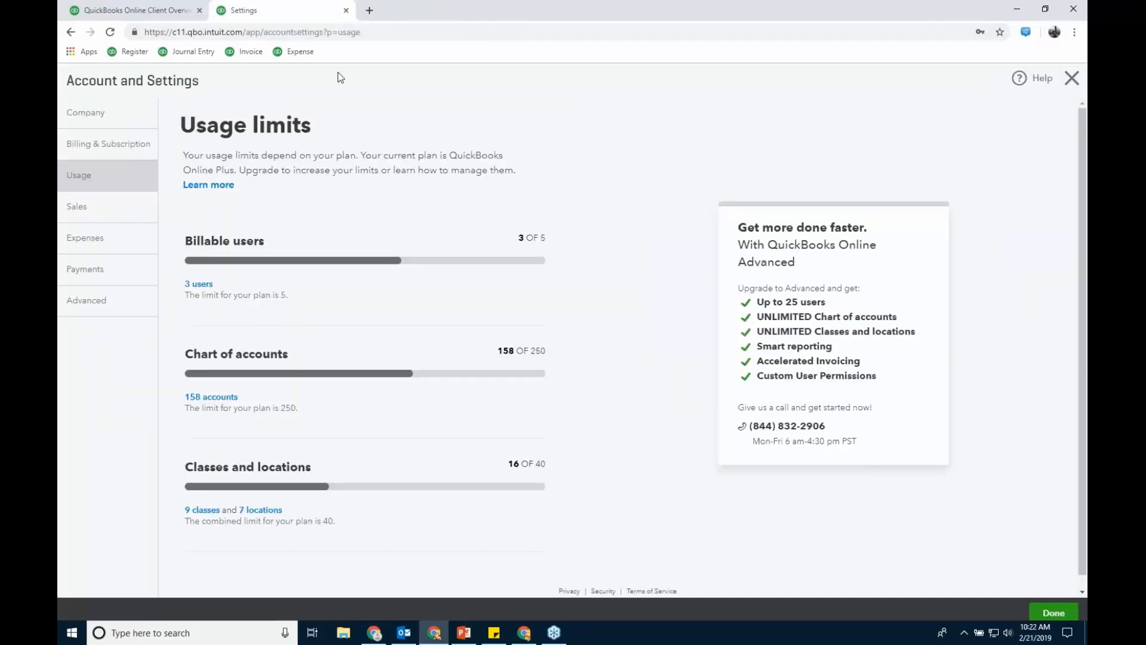
# - Review the Company Setup section of the client overview, including the full list of connected apps, and collapse it
pyautogui.click(134, 10)
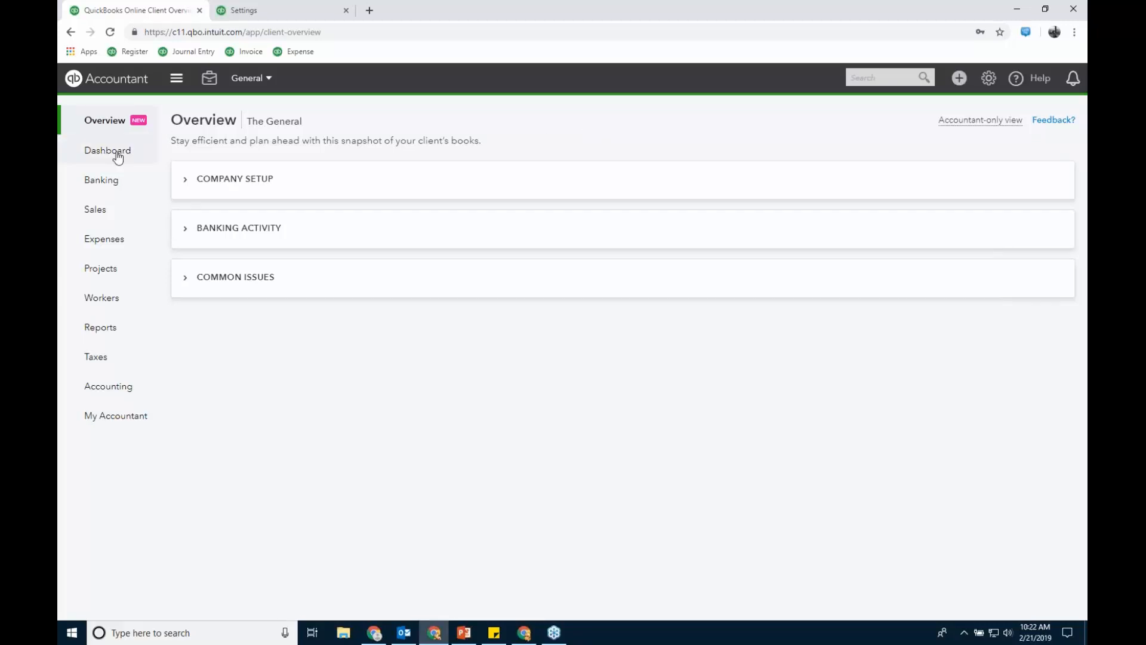
pyautogui.click(185, 181)
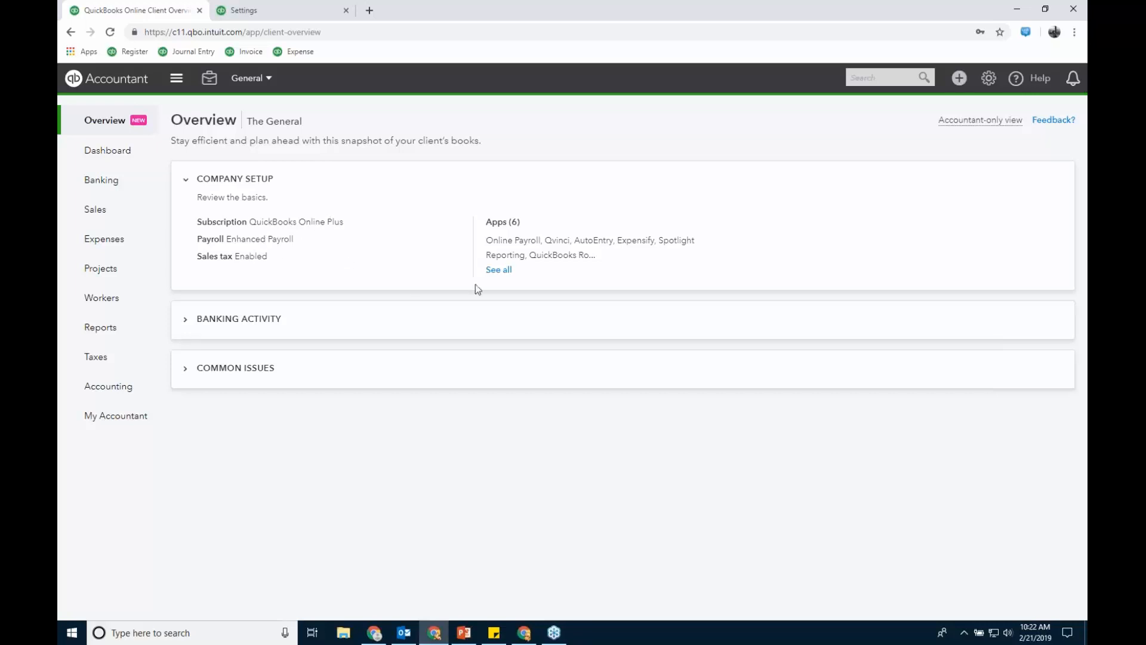
pyautogui.click(499, 270)
pyautogui.click(502, 270)
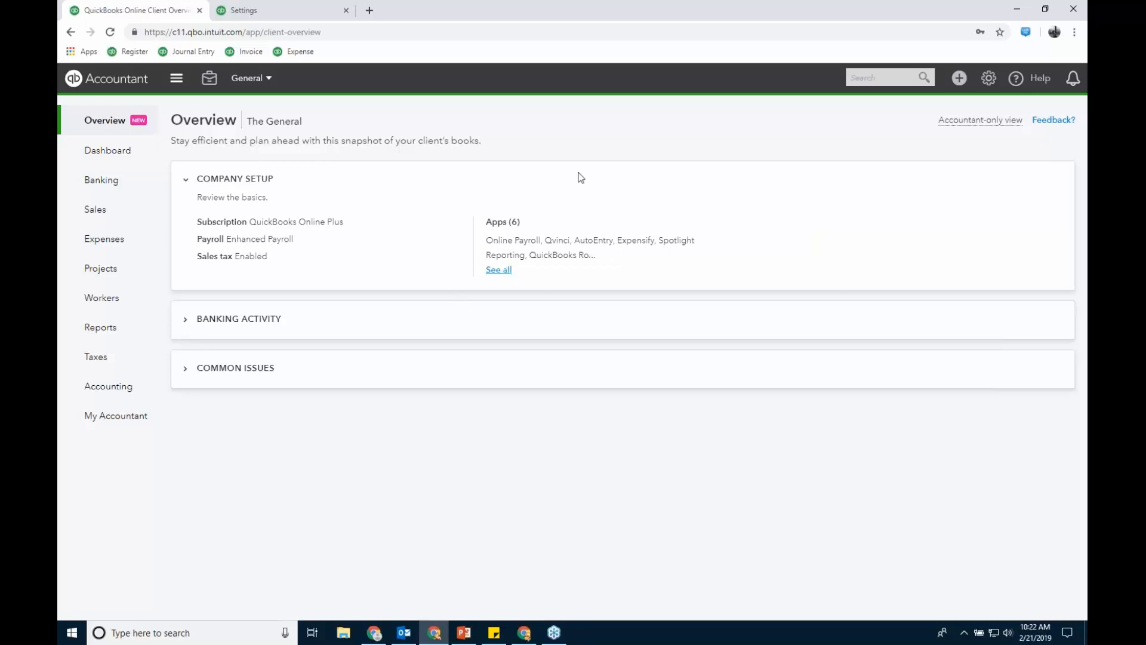
pyautogui.click(188, 182)
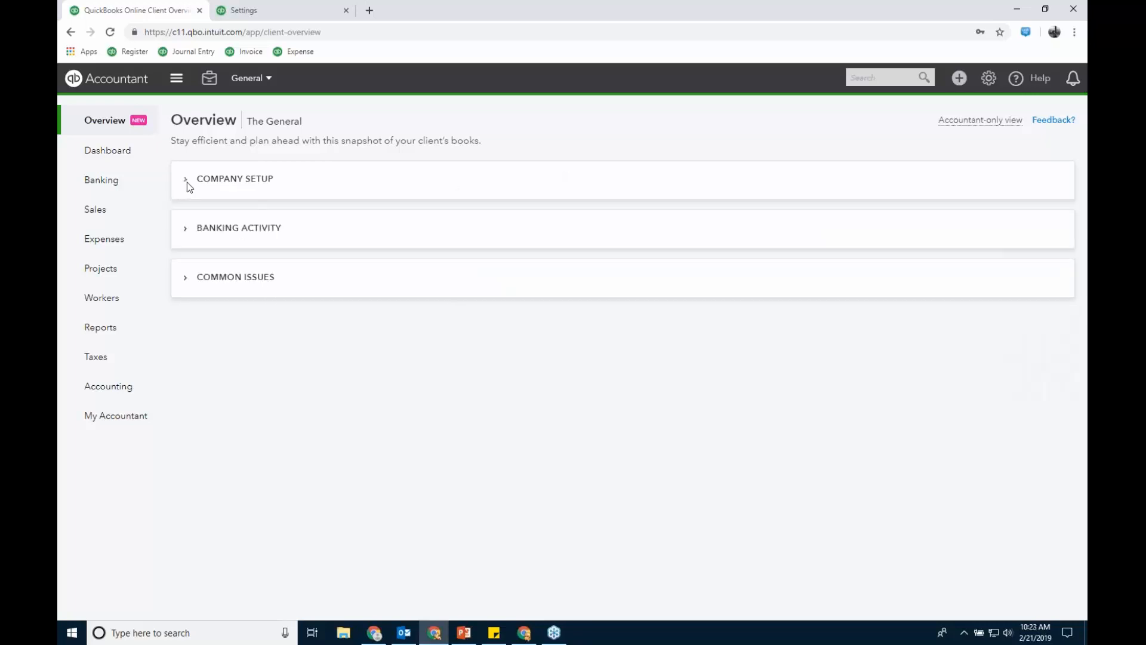
# - Examine the Banking Activity section for unaccepted and unreconciled transactions per account, and collapse it
pyautogui.click(185, 229)
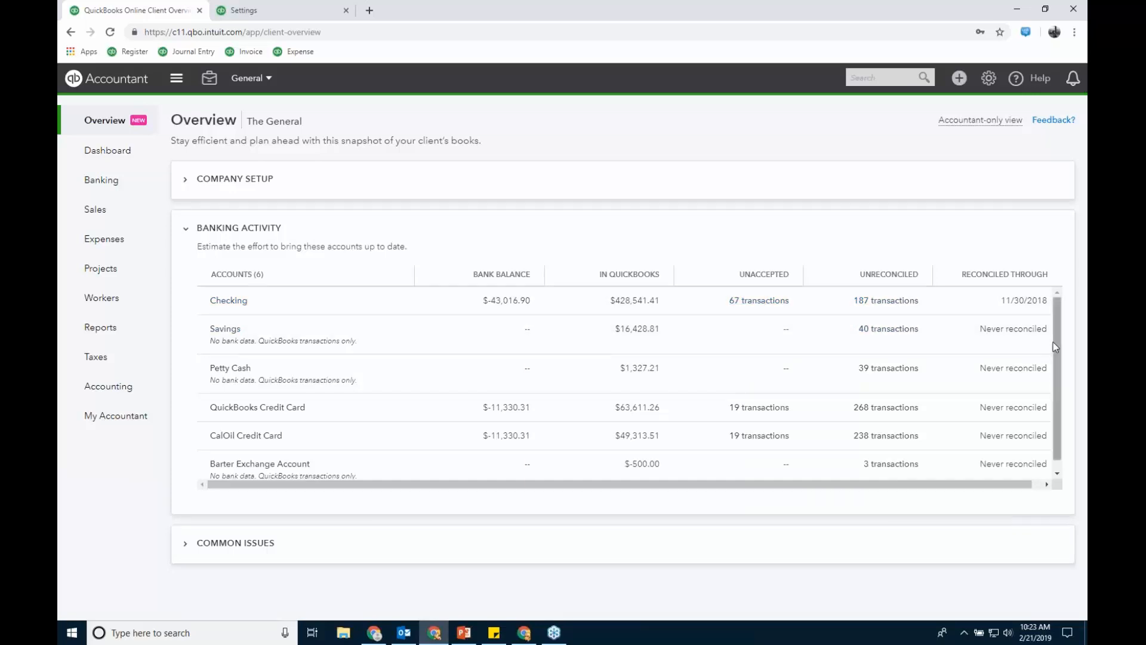
pyautogui.moveTo(1056, 342); pyautogui.dragTo(1048, 276)
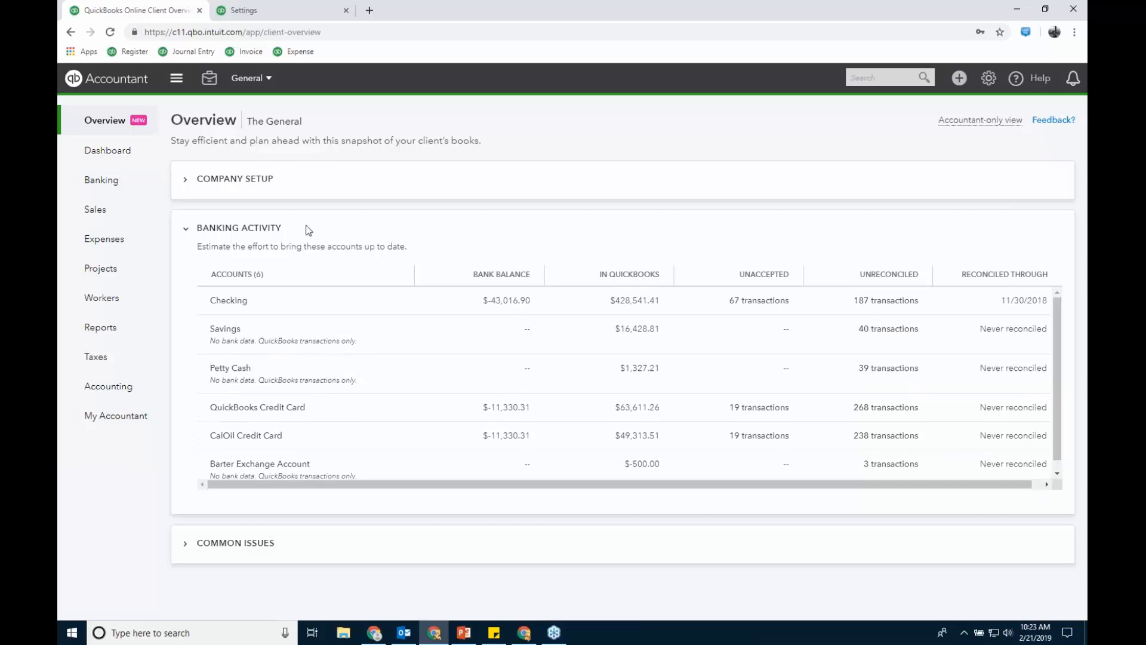
pyautogui.click(187, 229)
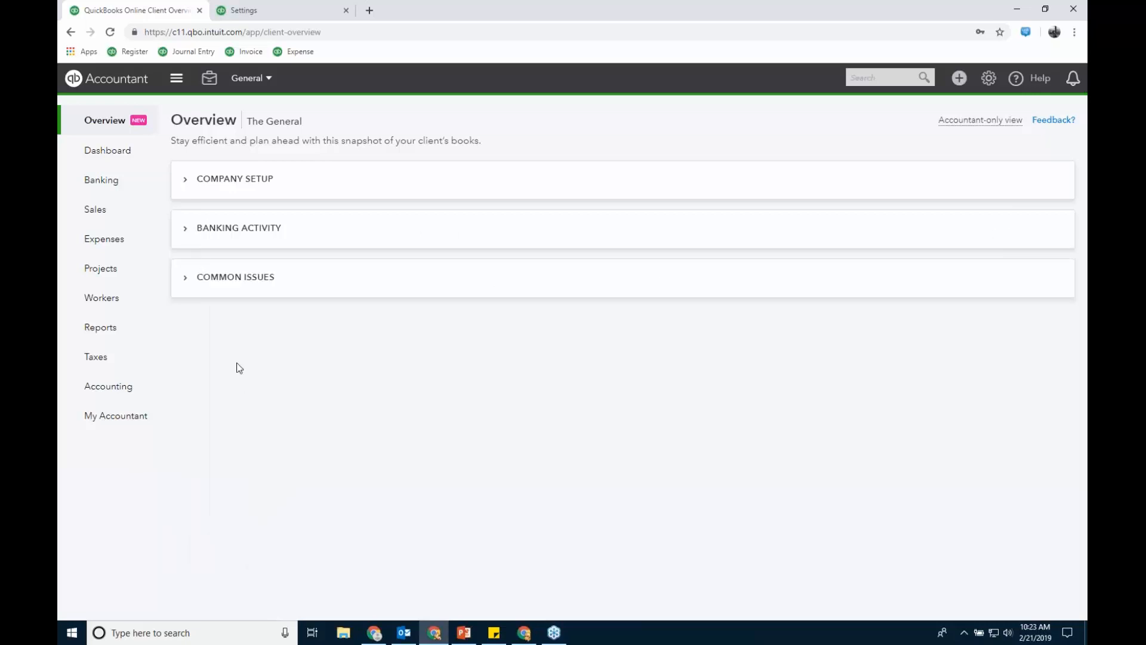
# - Expand the Common Issues section, view the Undeposited funds register, and return to the client overview
pyautogui.click(186, 279)
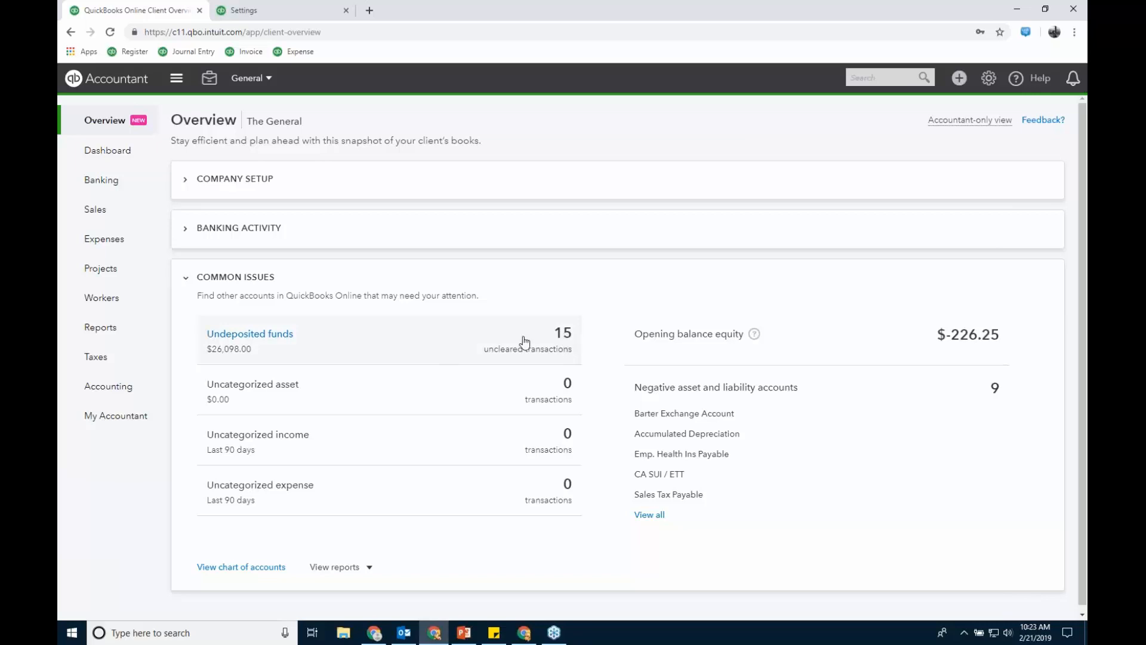
pyautogui.click(239, 356)
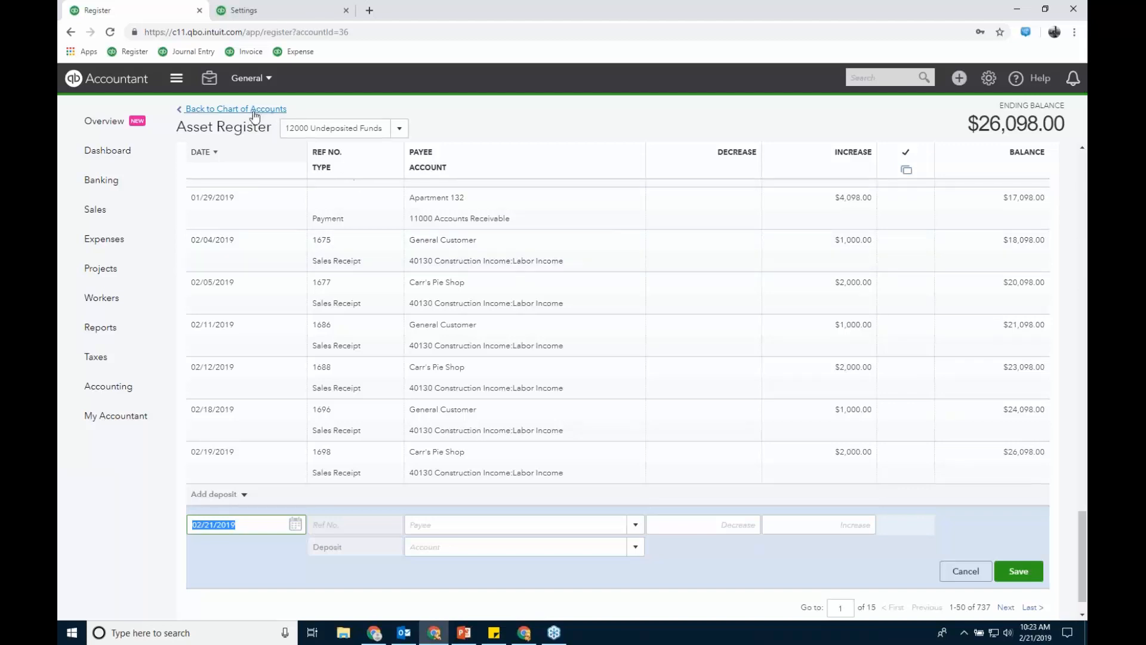
pyautogui.click(111, 121)
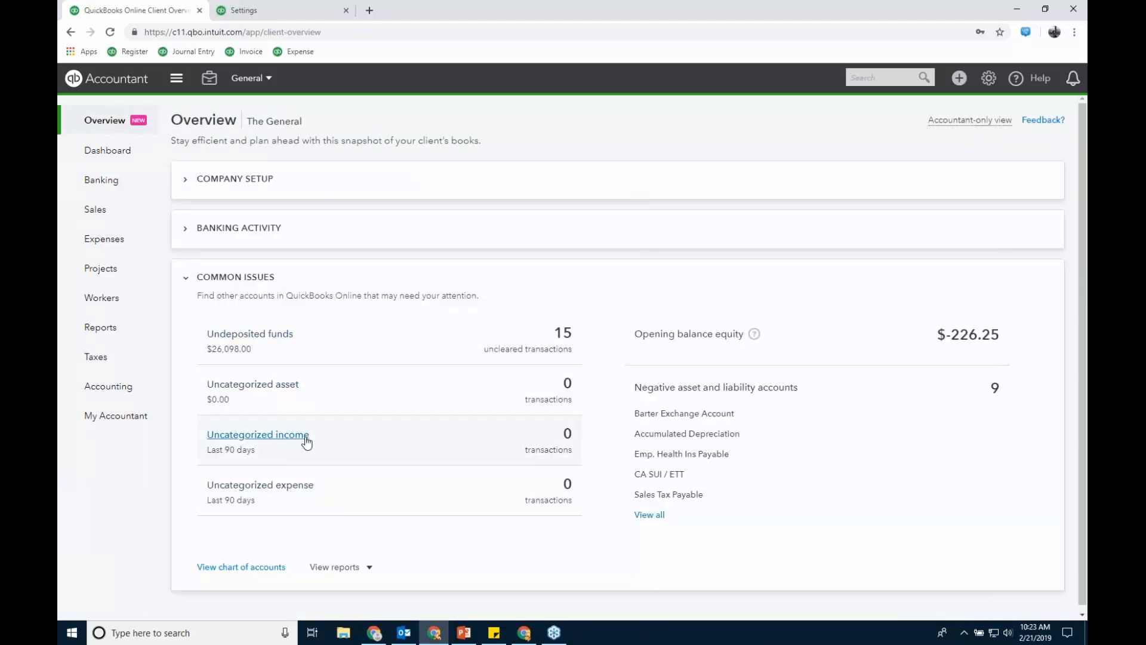
# - View the Opening balance equity register and the full account list behind the negative asset and liability accounts, returning to the client overview each time
pyautogui.click(970, 339)
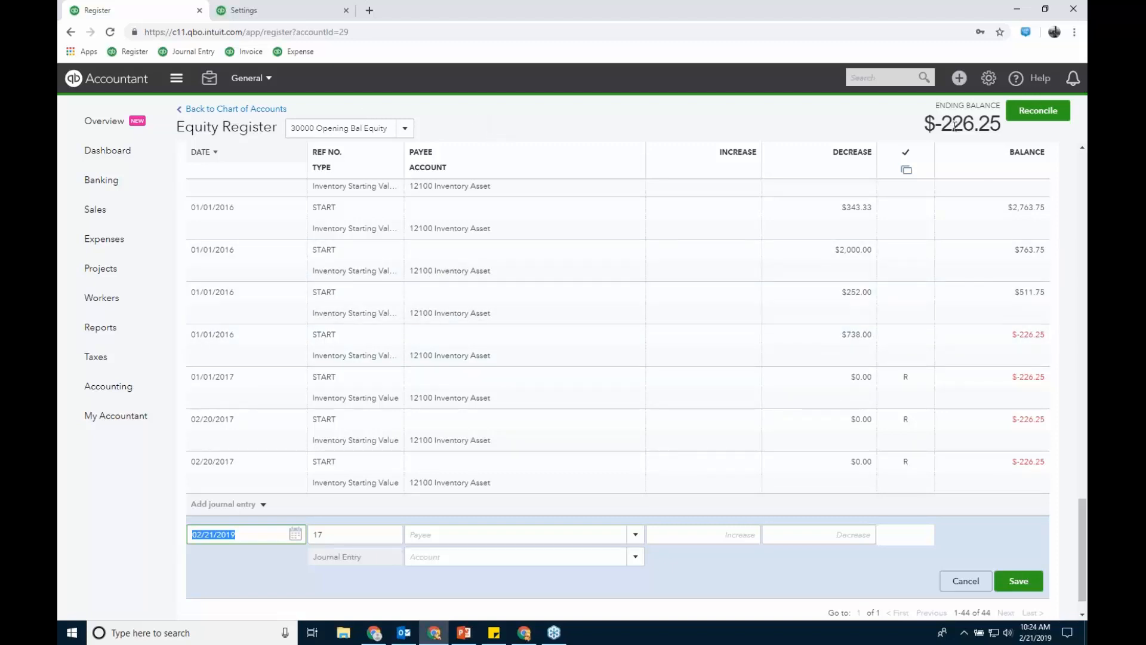
pyautogui.click(120, 123)
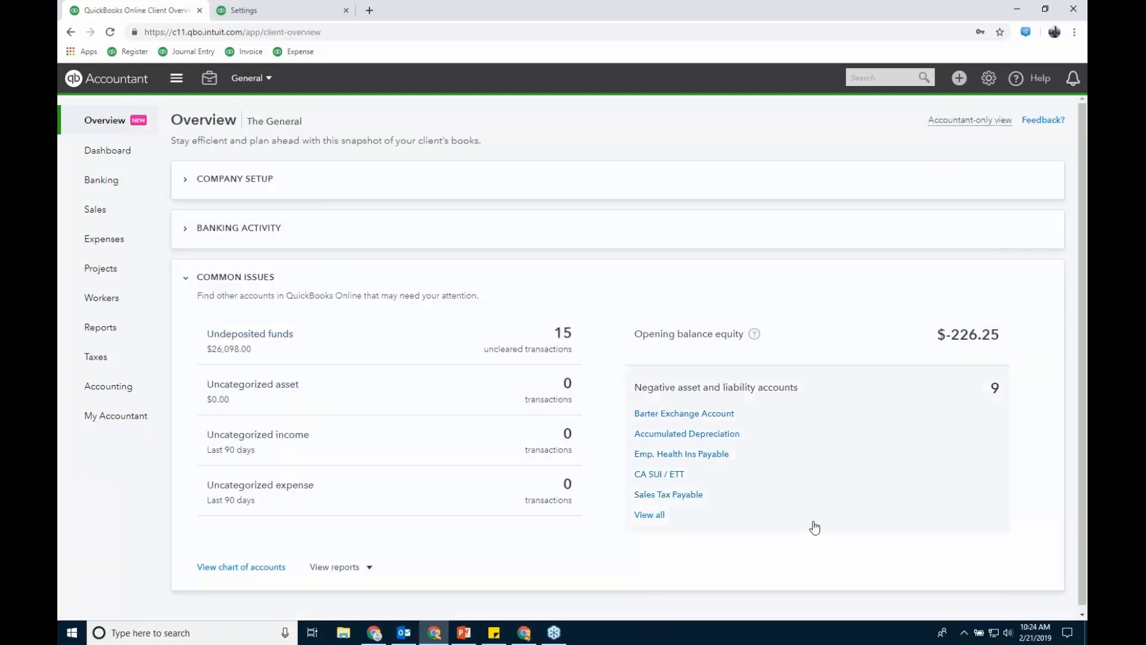
pyautogui.click(657, 517)
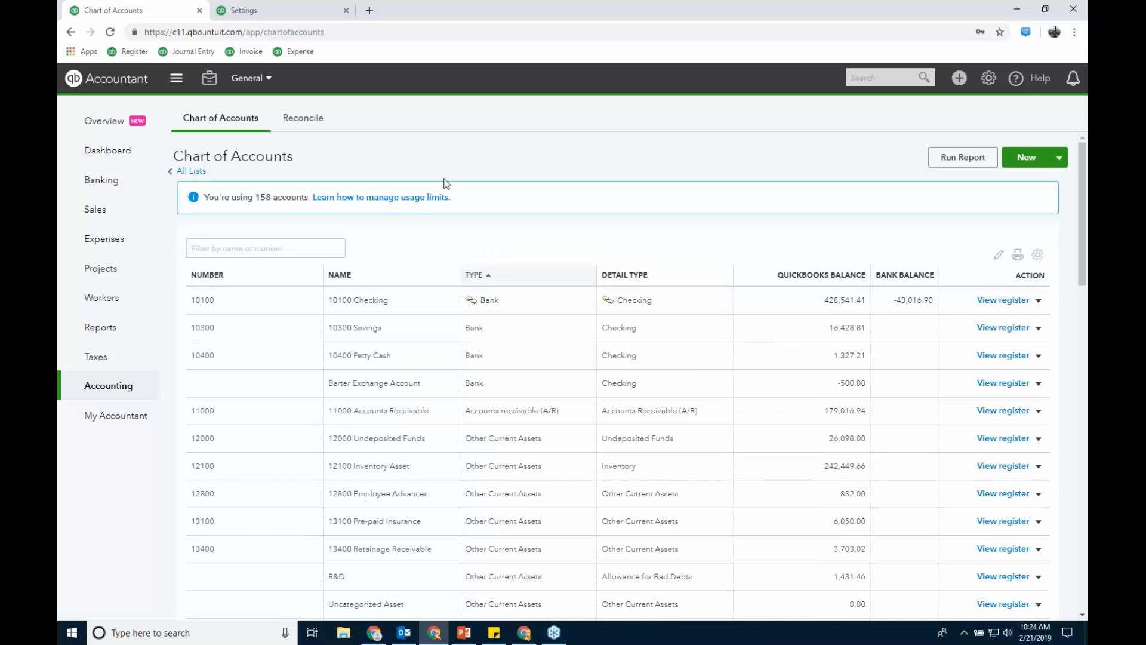
pyautogui.click(97, 124)
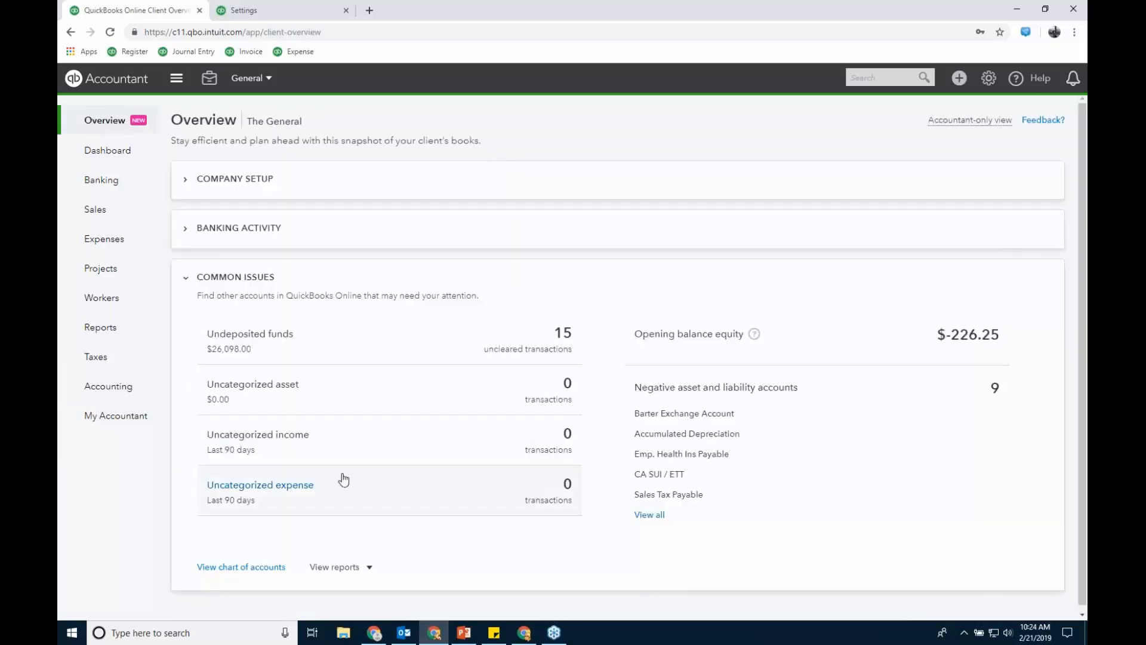
# - View the report choices offered in the Common Issues section, and collapse the section
pyautogui.click(370, 568)
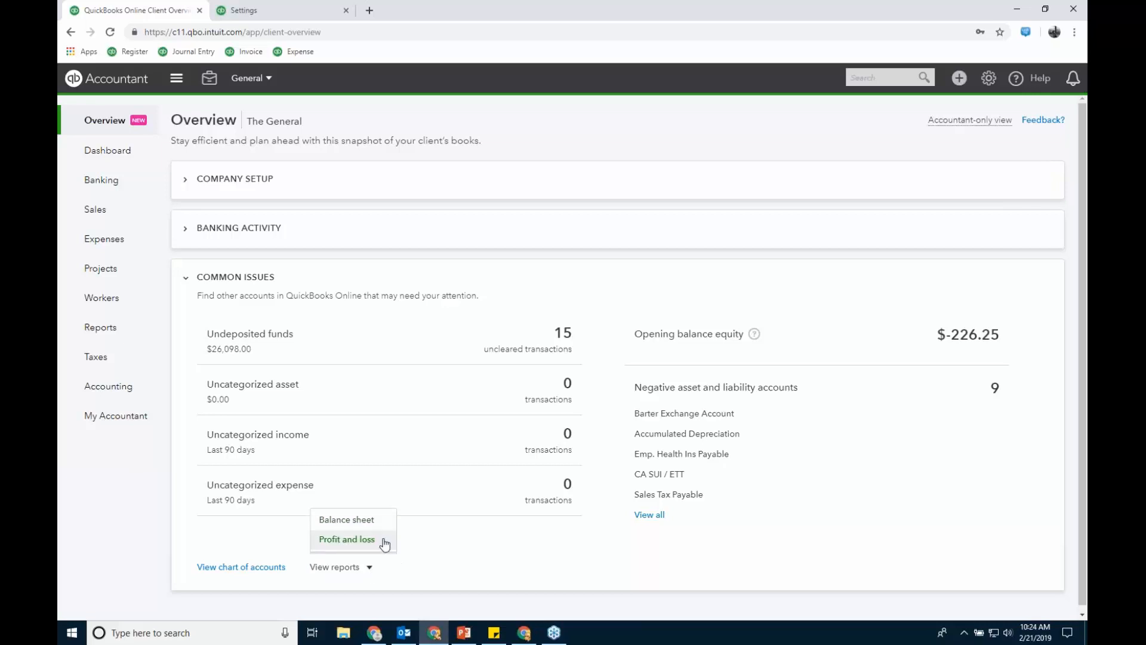
pyautogui.click(540, 549)
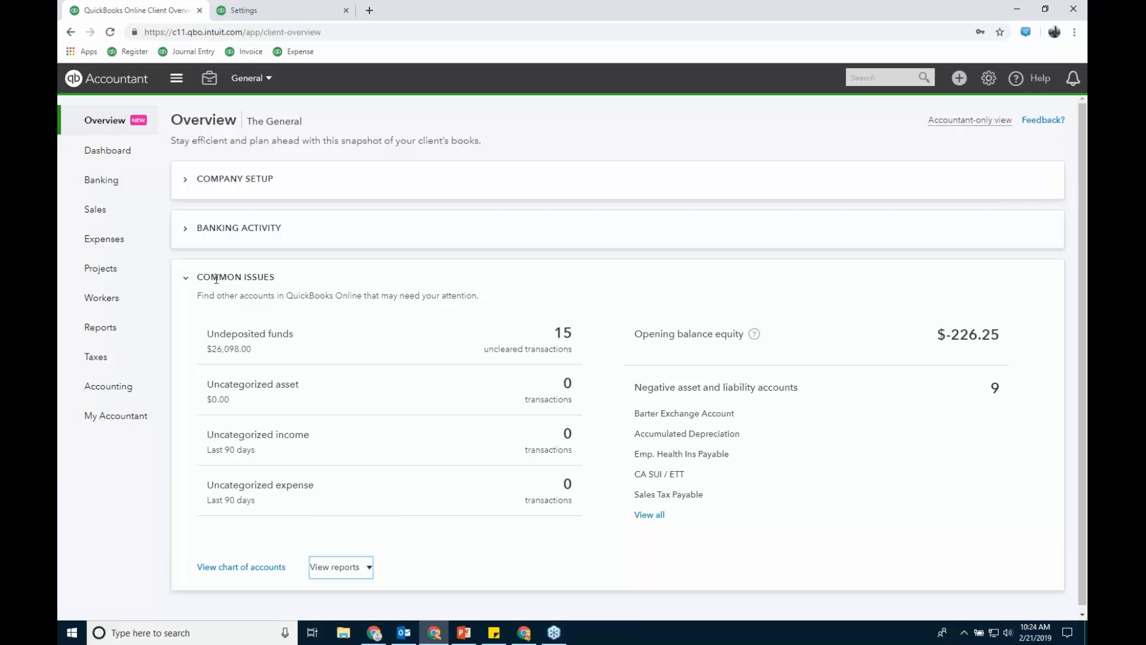
pyautogui.click(185, 278)
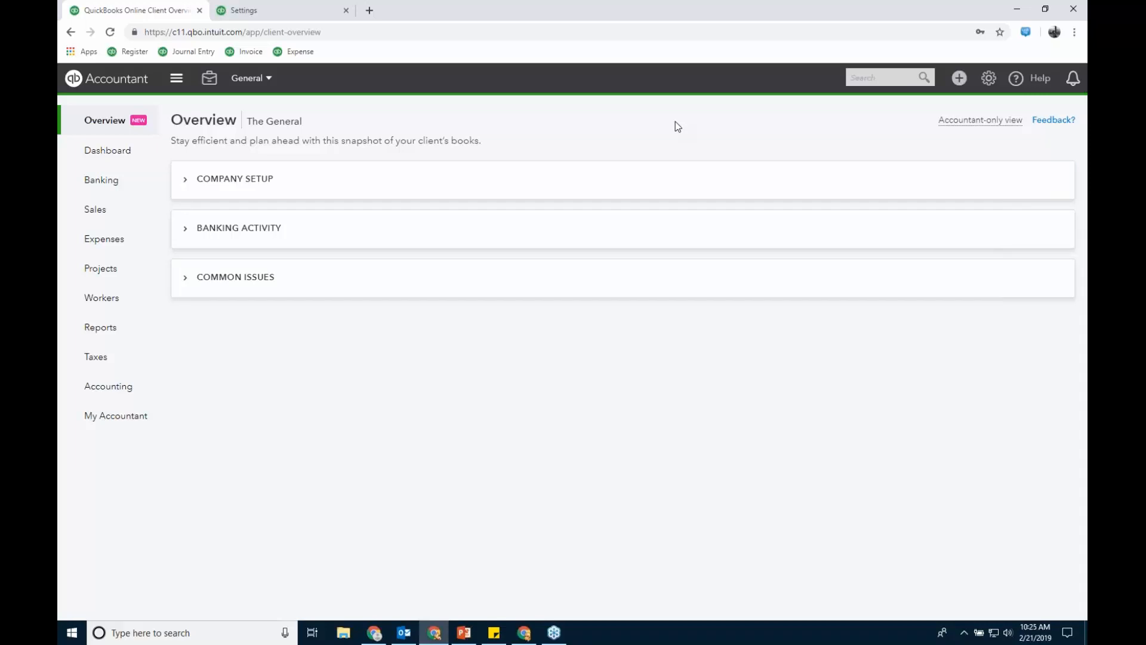
# - Open the Reclassify Transactions accountant tool and enlarge the page for easier reading
pyautogui.click(209, 88)
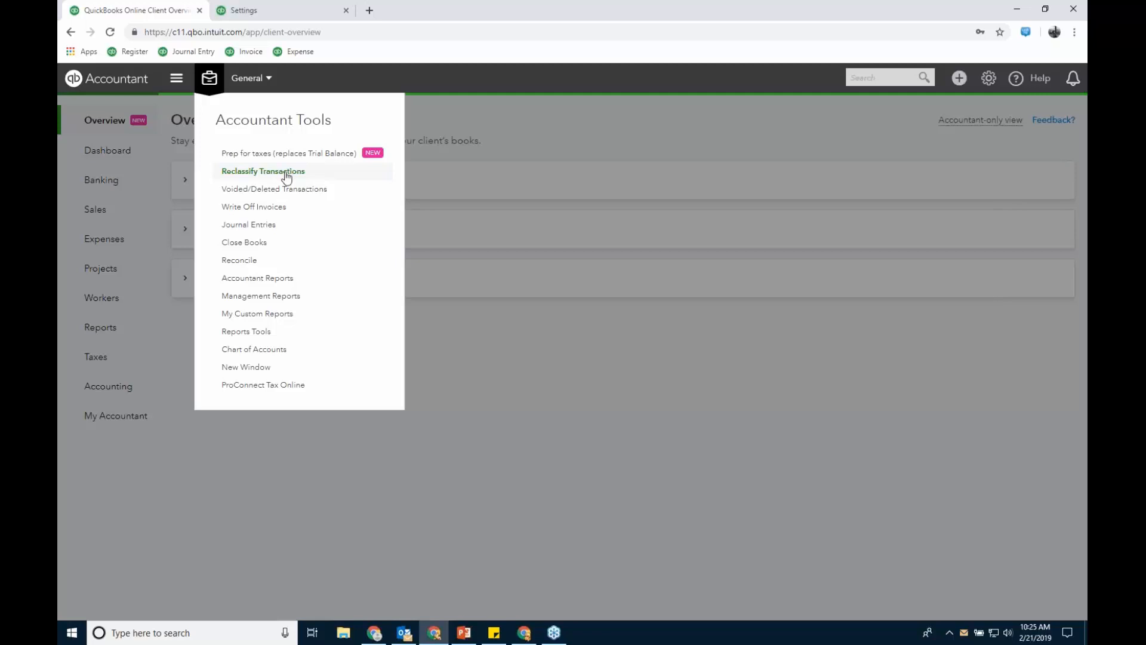
pyautogui.click(209, 82)
pyautogui.click(209, 84)
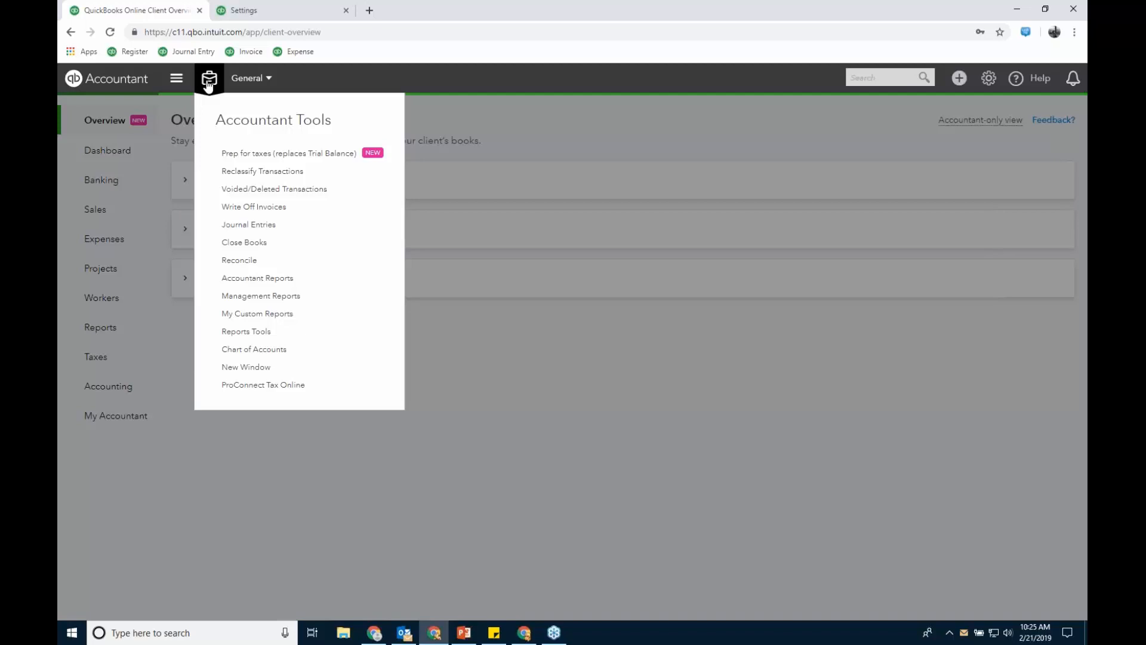
pyautogui.click(263, 172)
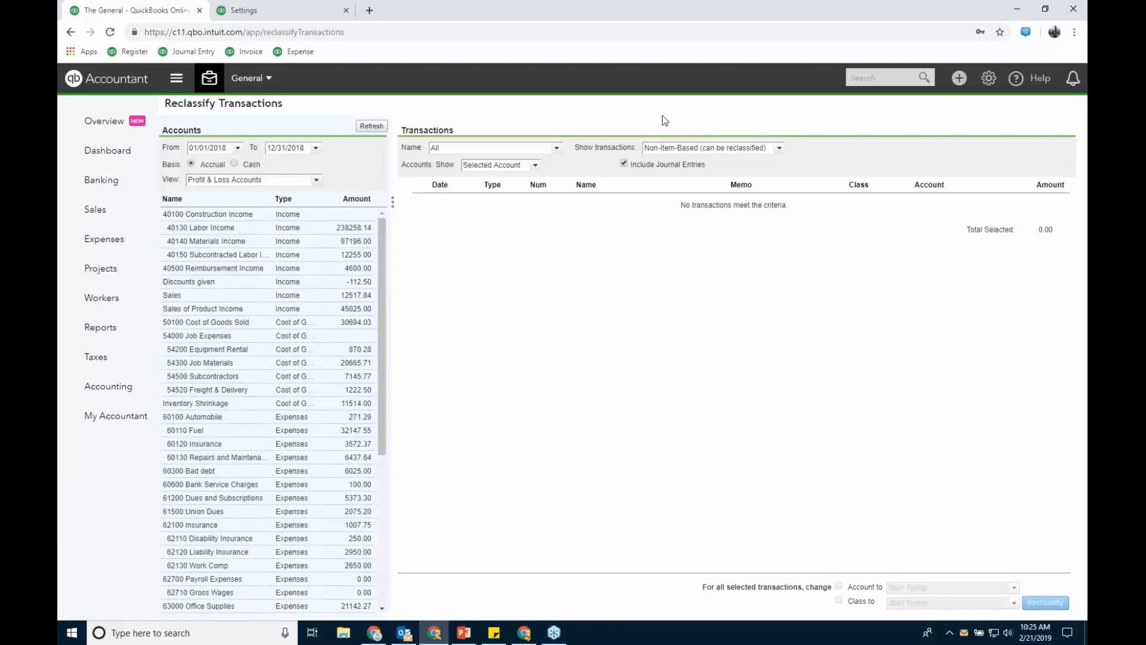
pyautogui.hotkey('ctrl', '+')
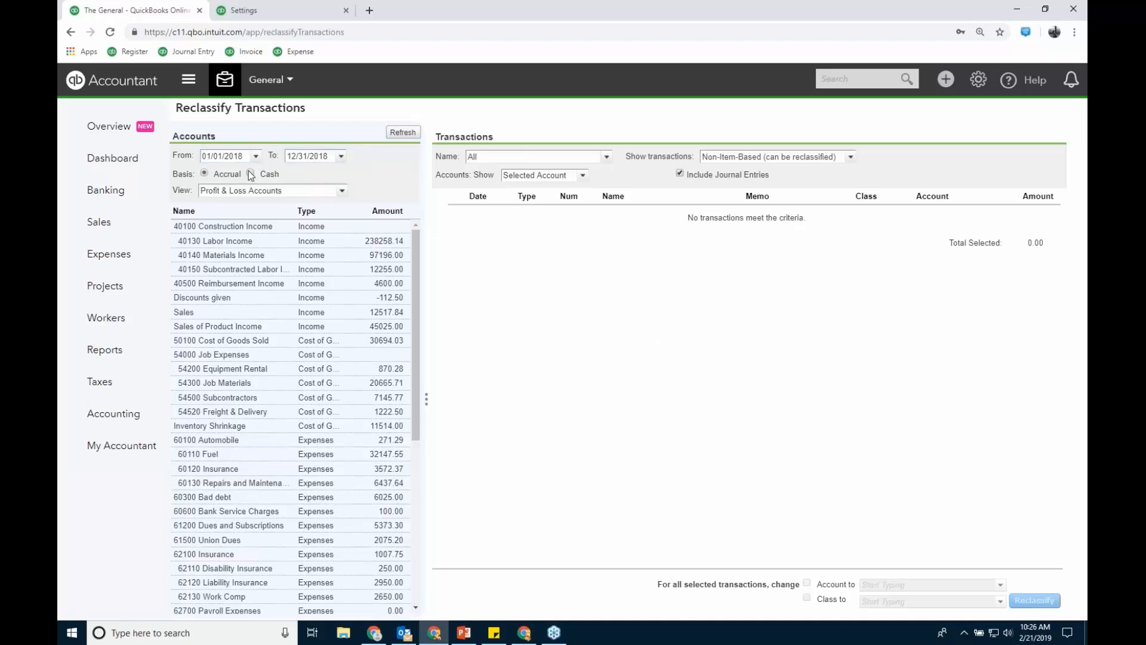
pyautogui.click(331, 157)
# - Close Account and Settings in the other browser tab and open the accountant's Reports Tools there
pyautogui.click(309, 13)
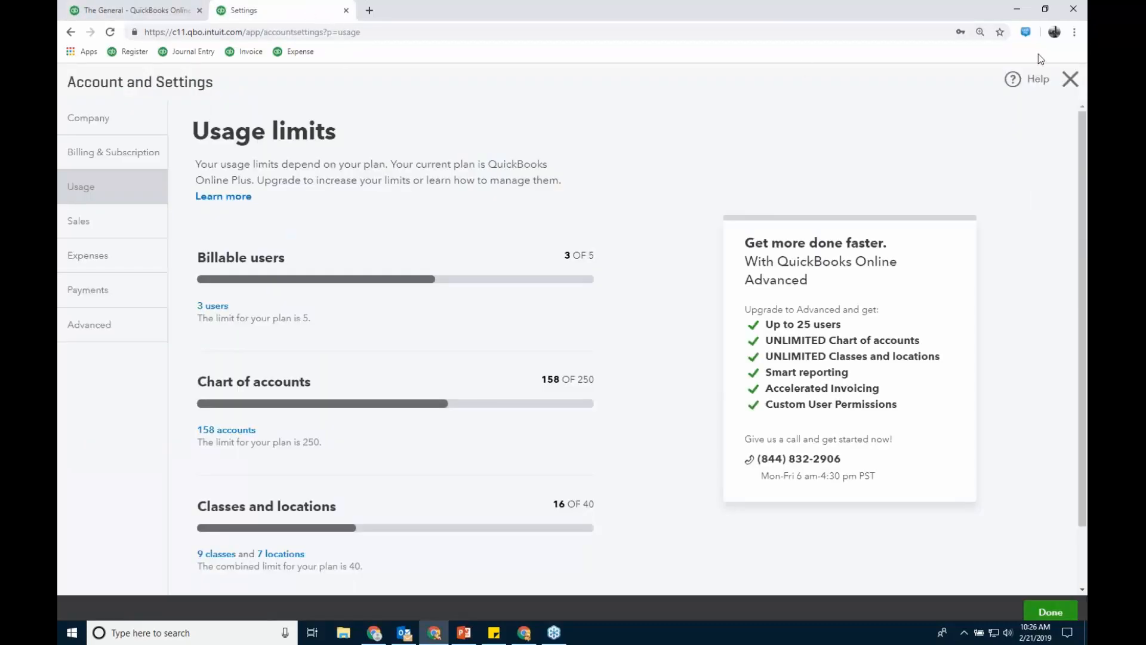
pyautogui.click(1070, 79)
pyautogui.click(225, 80)
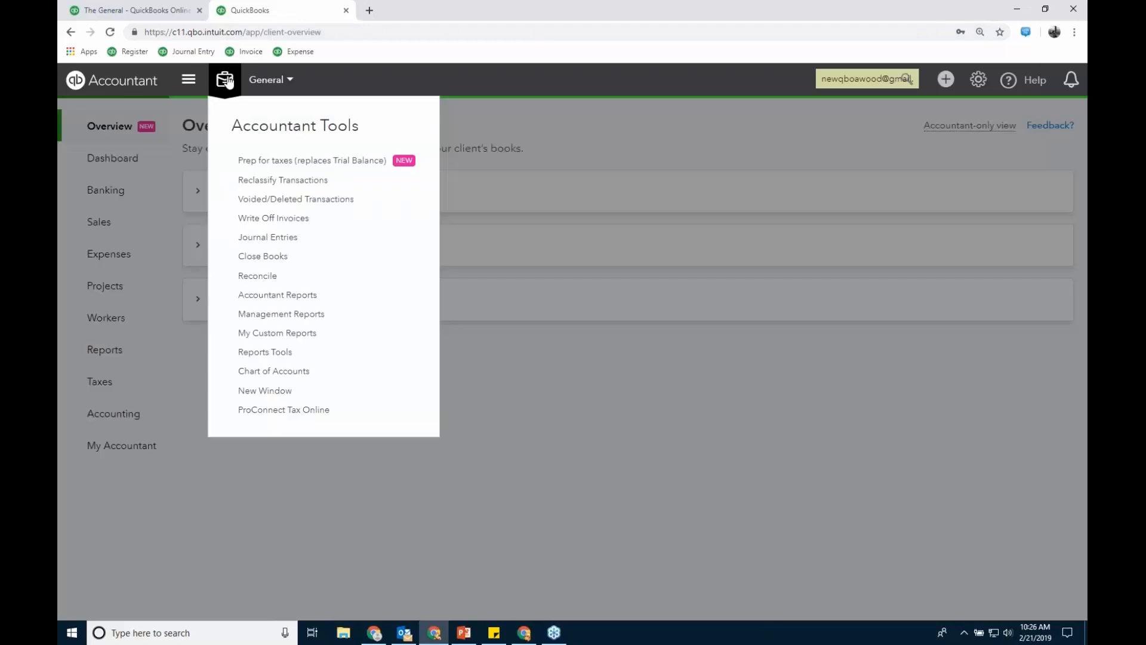
pyautogui.click(271, 355)
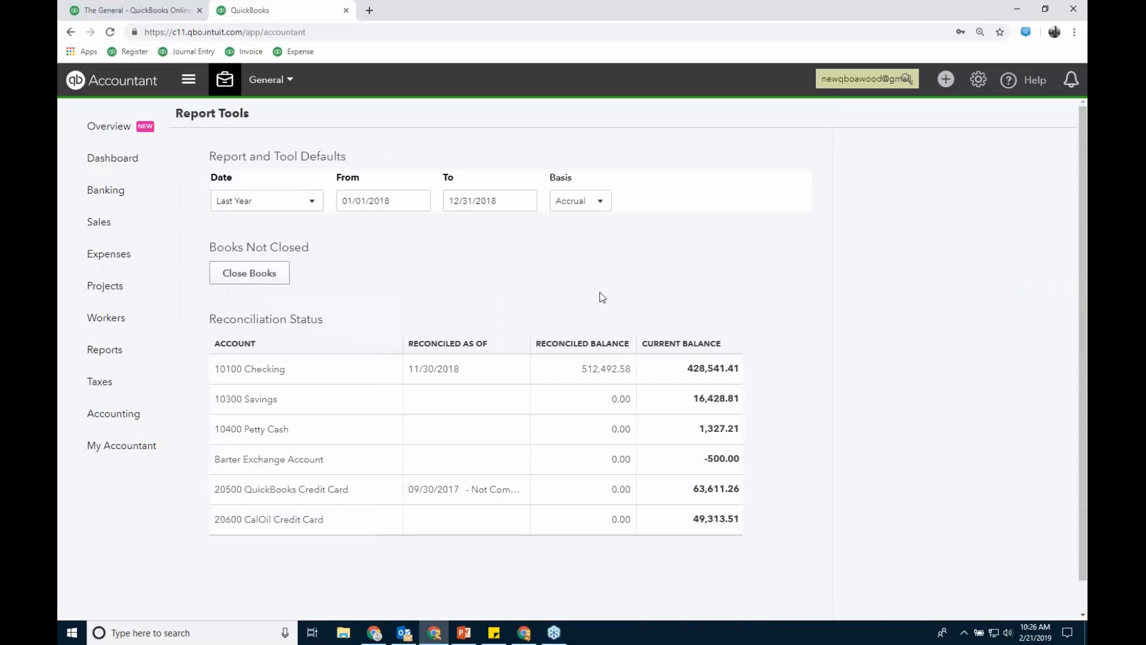
# - Clear the auto-filled e-mail address from the search field and dismiss the saved login suggestions
pyautogui.click(890, 80)
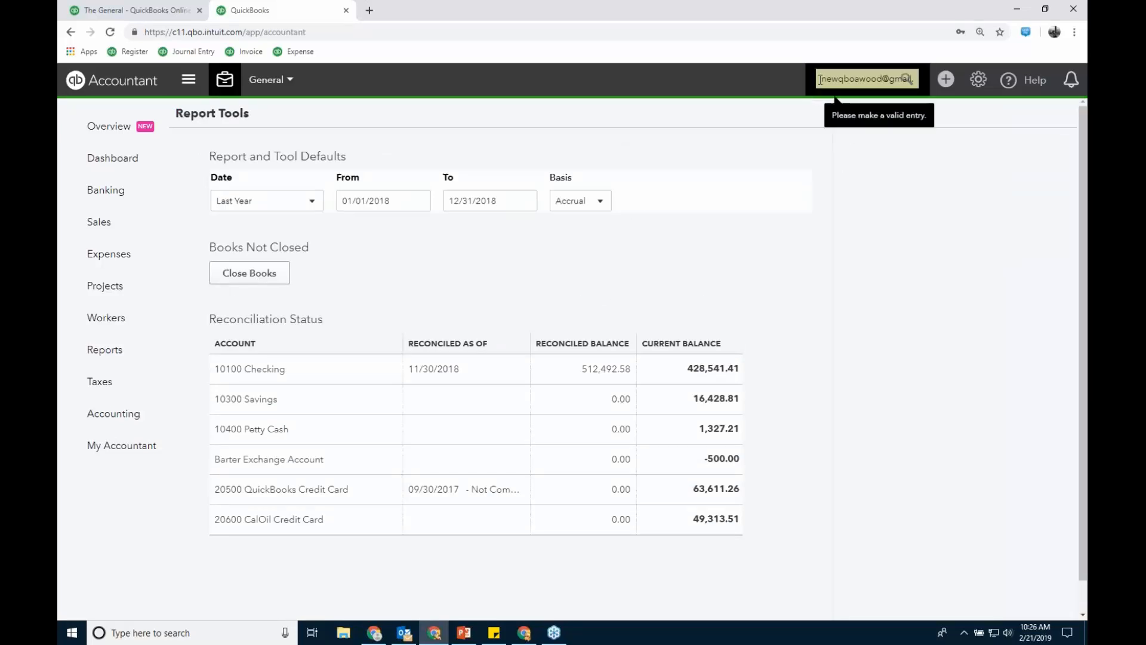
pyautogui.press('BackSpace')
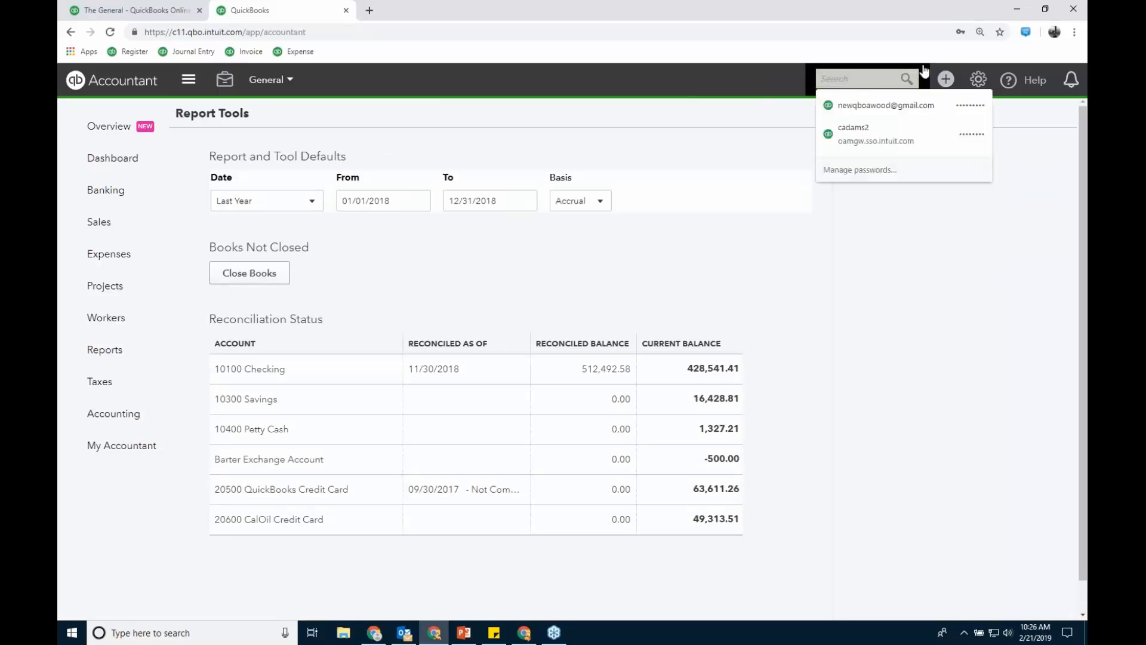
pyautogui.click(422, 254)
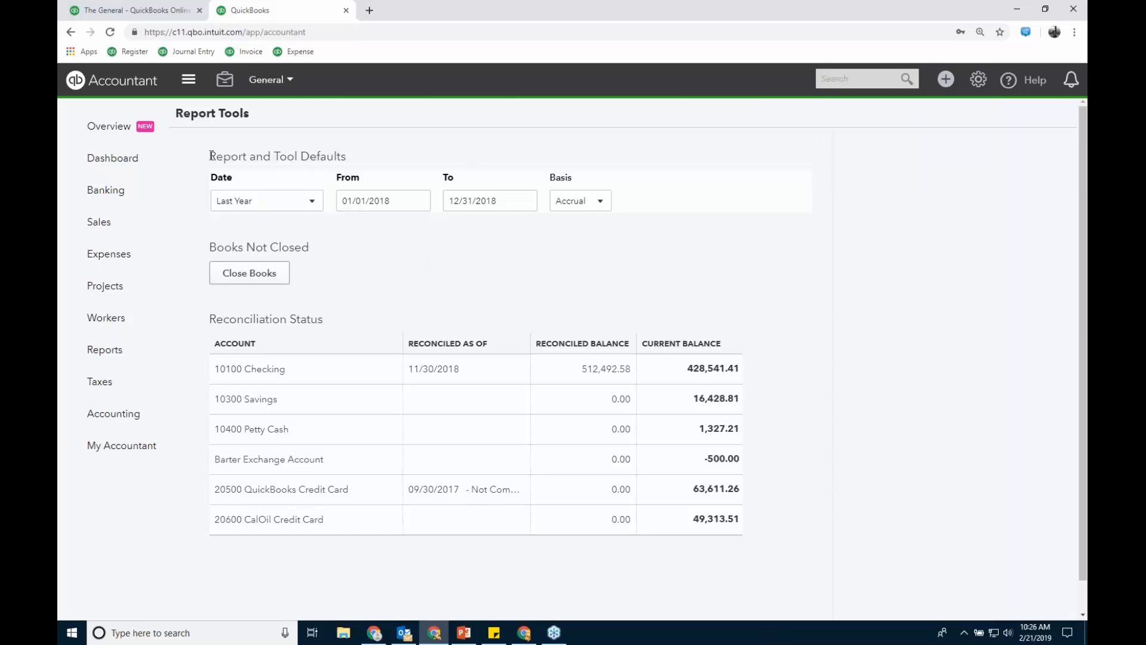
# - Set the Report and Tool Defaults to the Last Quarter date range and the Cash basis
pyautogui.moveTo(209, 158); pyautogui.dragTo(357, 165)
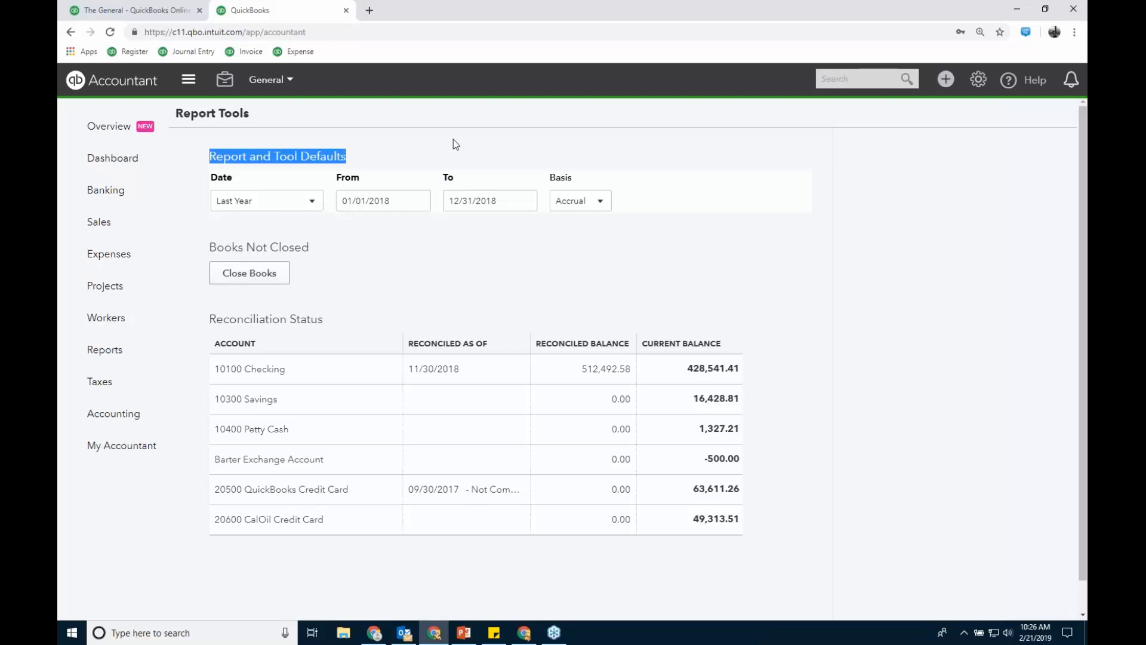
pyautogui.click(307, 201)
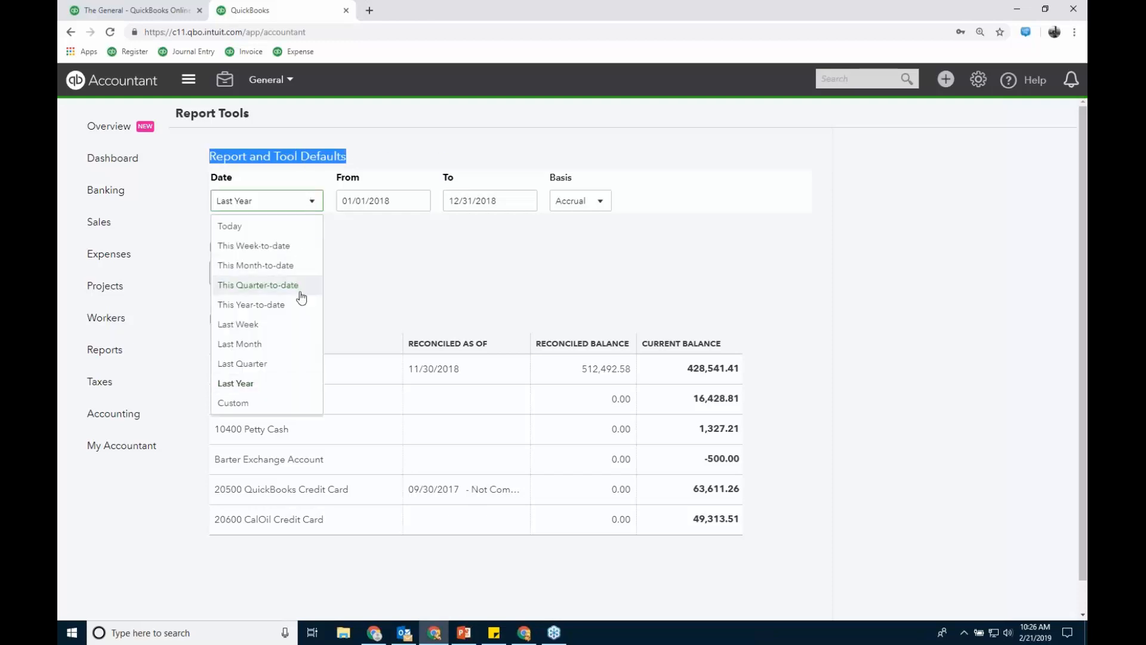
pyautogui.click(279, 364)
pyautogui.click(599, 204)
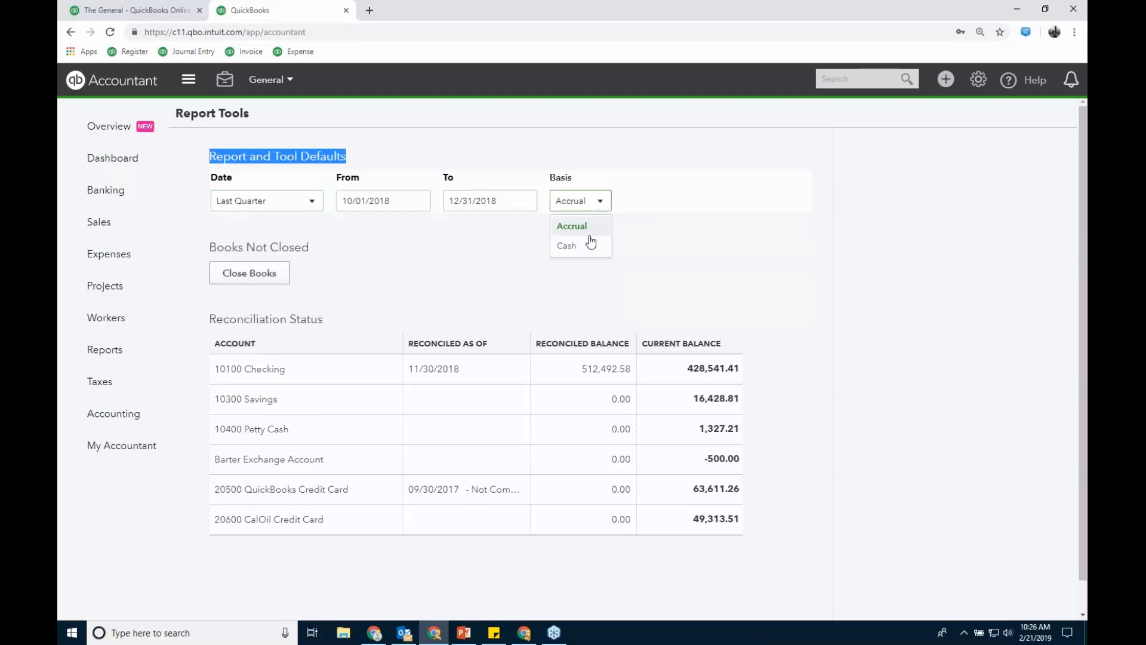
pyautogui.click(590, 243)
# - Open the Profit and Loss report to check its report period and accounting method
pyautogui.click(116, 352)
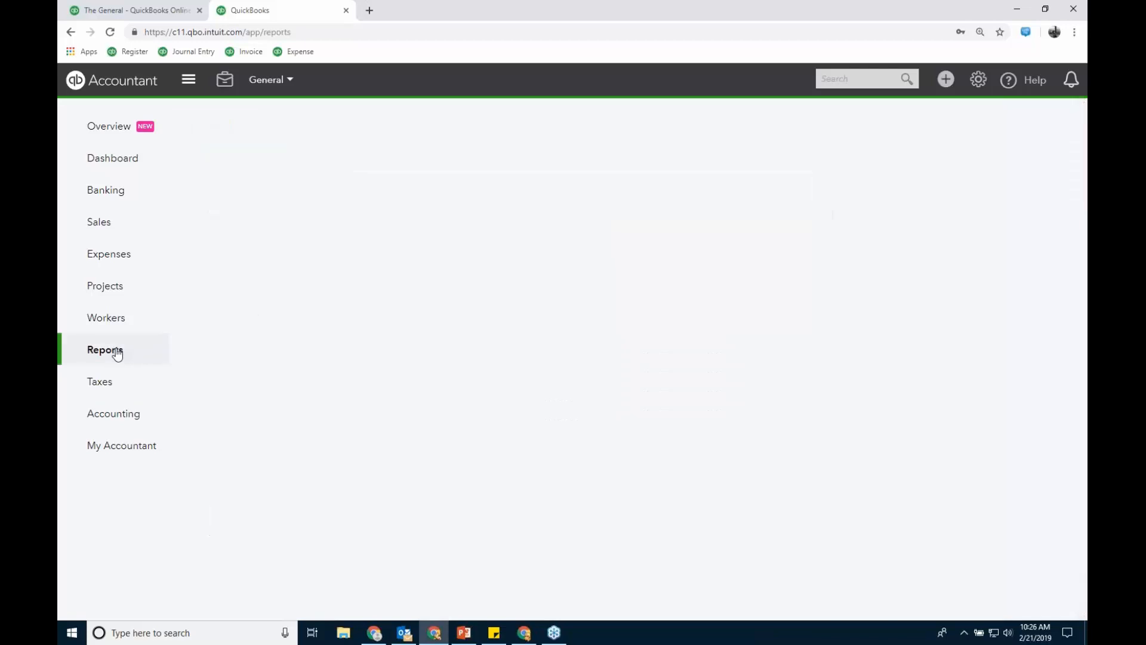
pyautogui.click(623, 322)
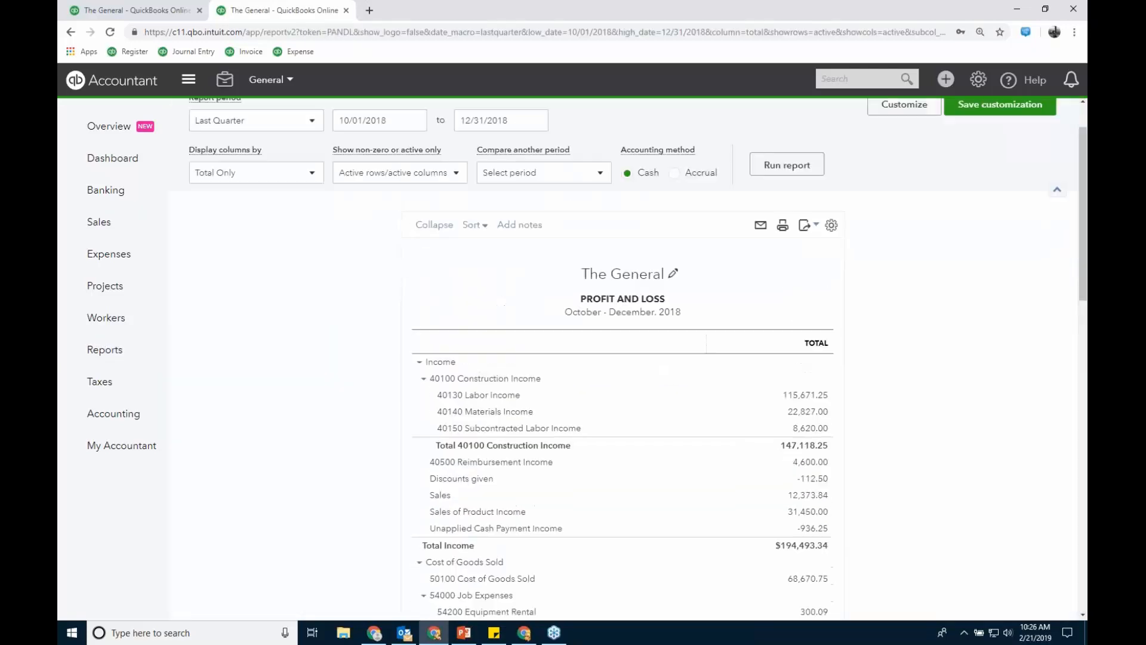
pyautogui.scroll(1, 623, 358)
# - Return to Reclassify Transactions and reload the page to apply the new defaults, and look over the Accountant Tools list
pyautogui.click(185, 15)
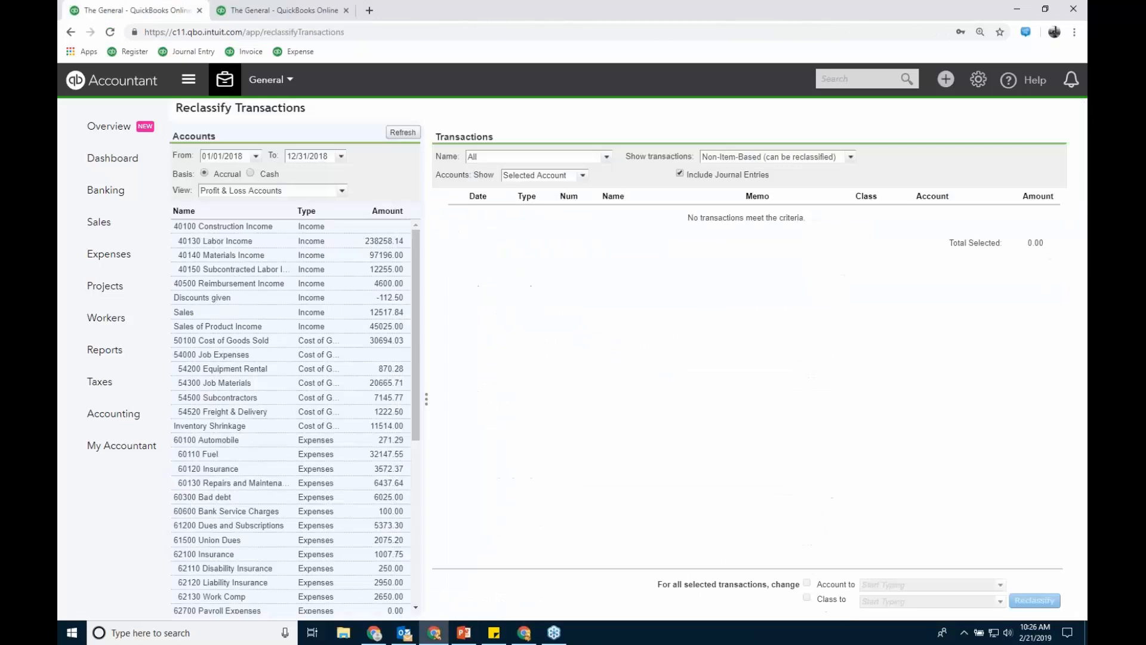
pyautogui.click(113, 33)
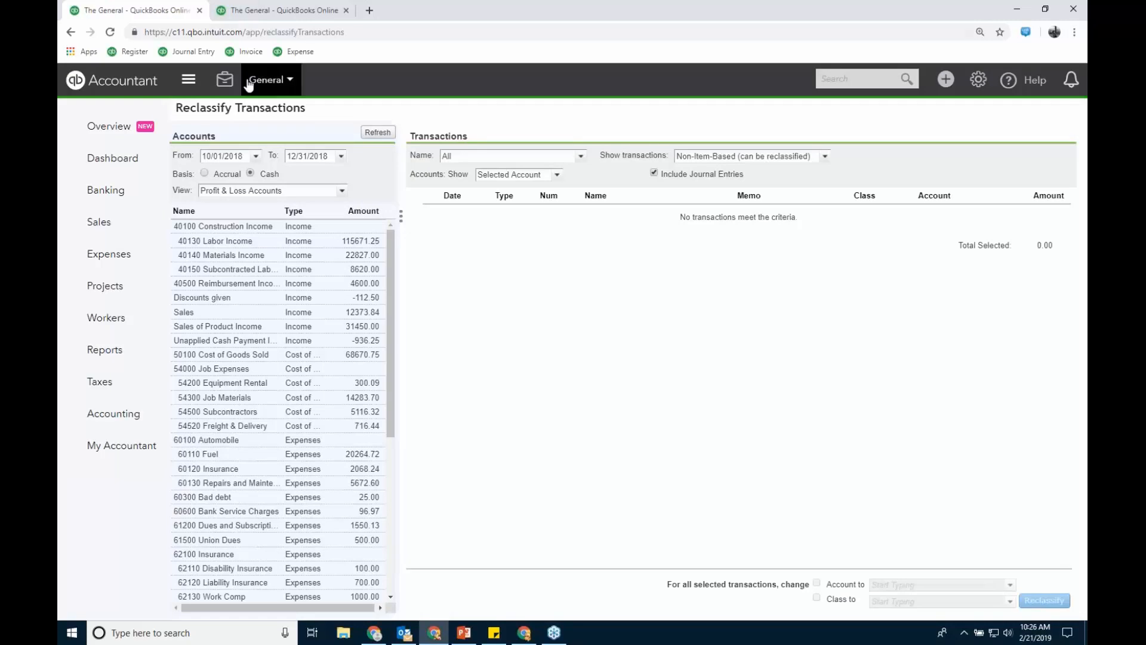
pyautogui.click(224, 80)
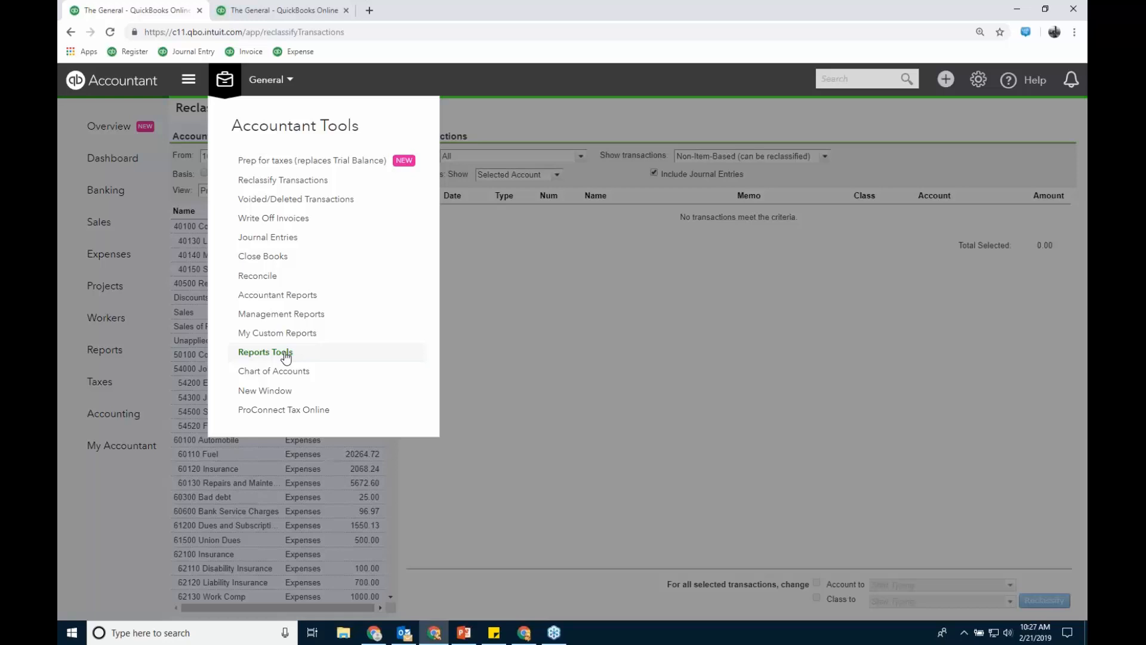
pyautogui.click(564, 319)
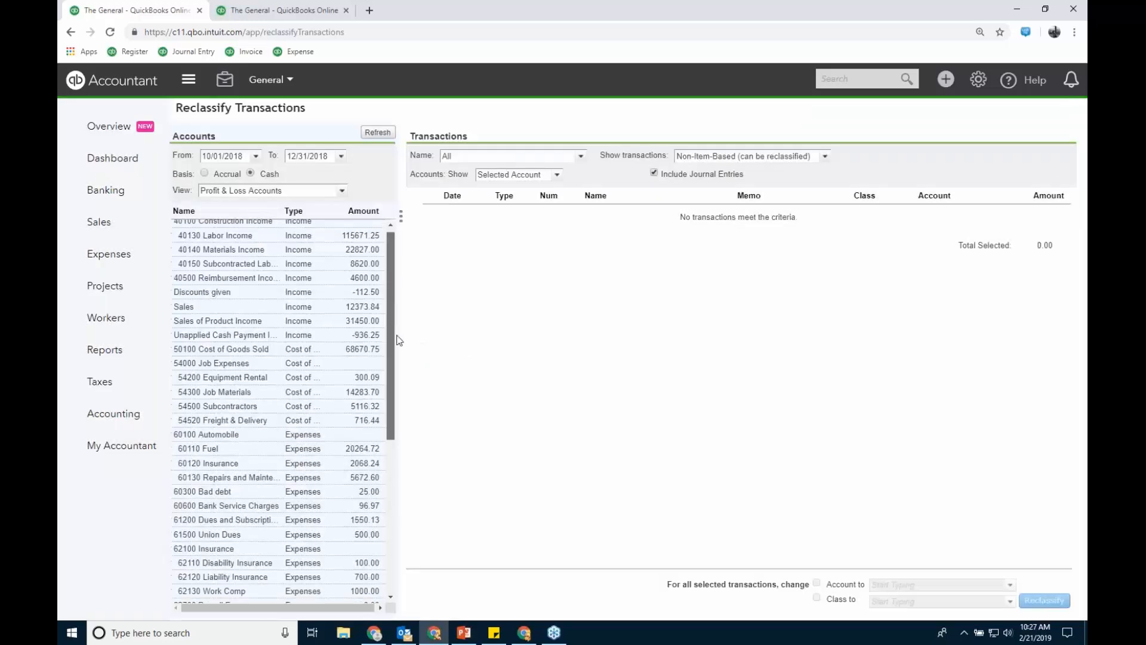
# - List the transactions of the Travel expense account for reclassification
pyautogui.moveTo(391, 340); pyautogui.dragTo(394, 488)
pyautogui.click(298, 581)
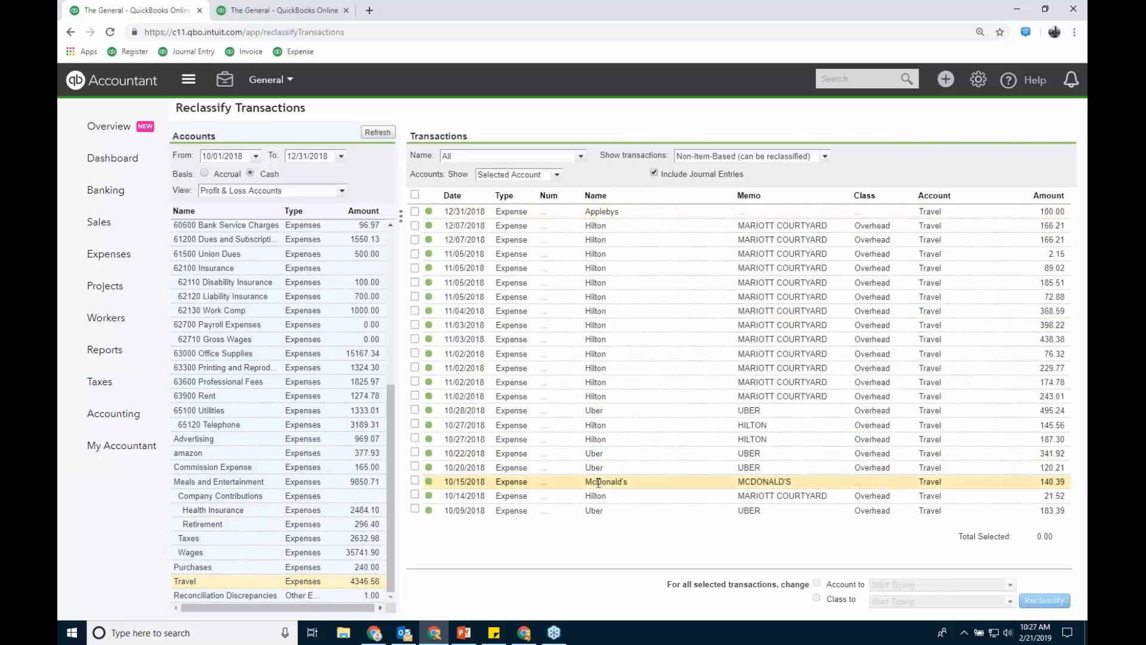
pyautogui.click(414, 482)
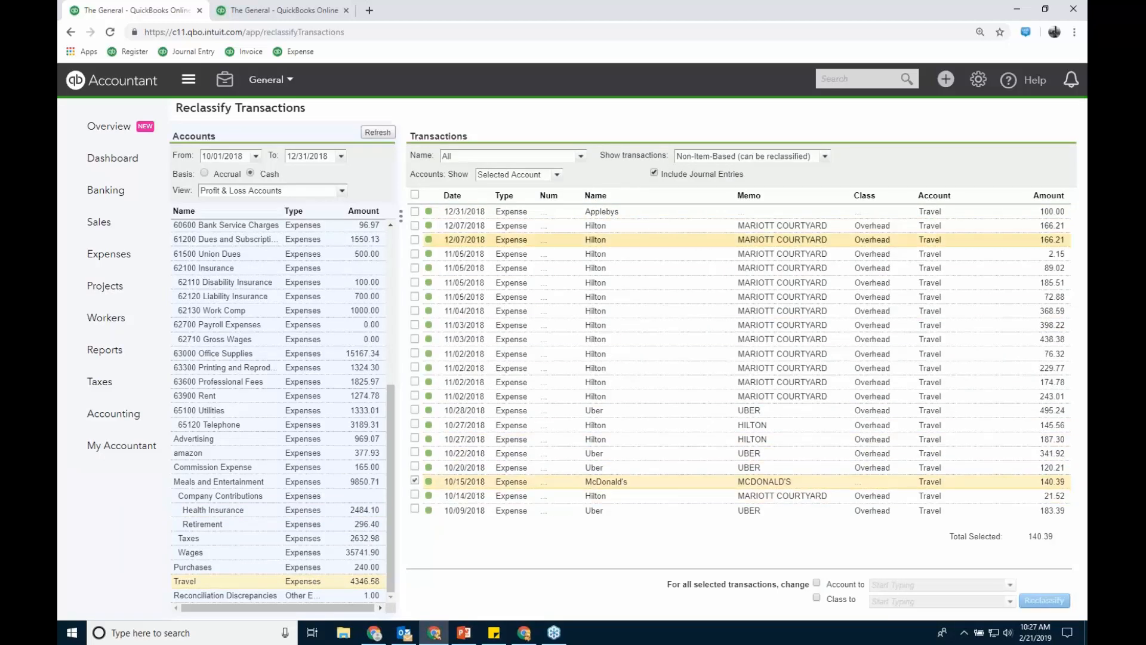
pyautogui.click(415, 212)
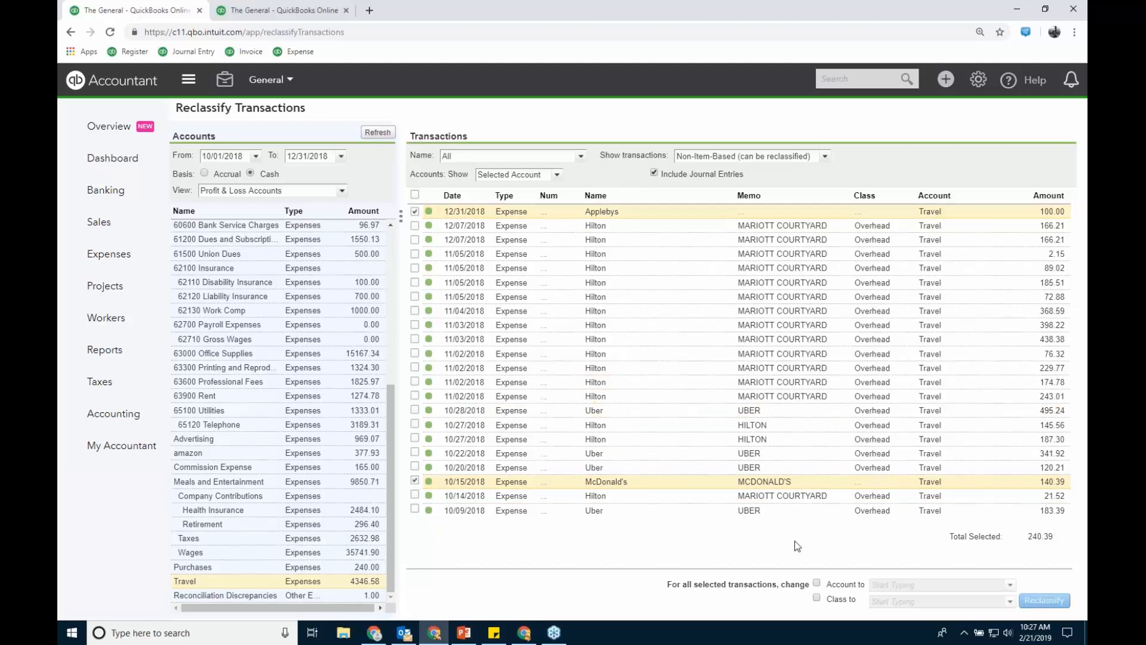
pyautogui.click(817, 583)
pyautogui.click(917, 584)
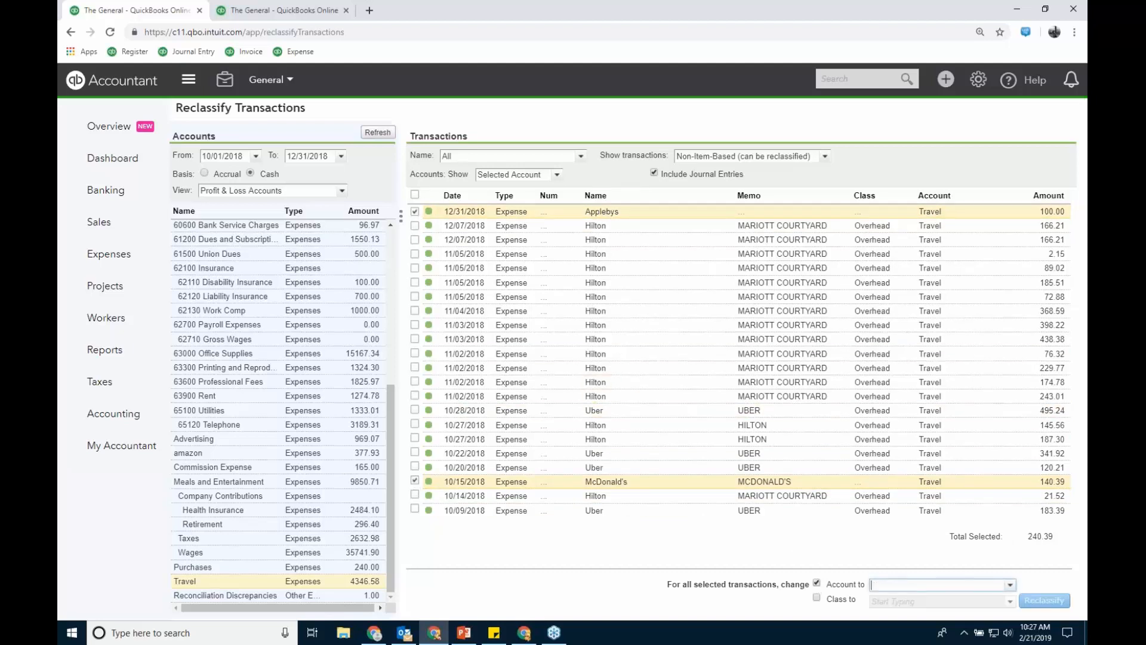
pyautogui.write('trav')
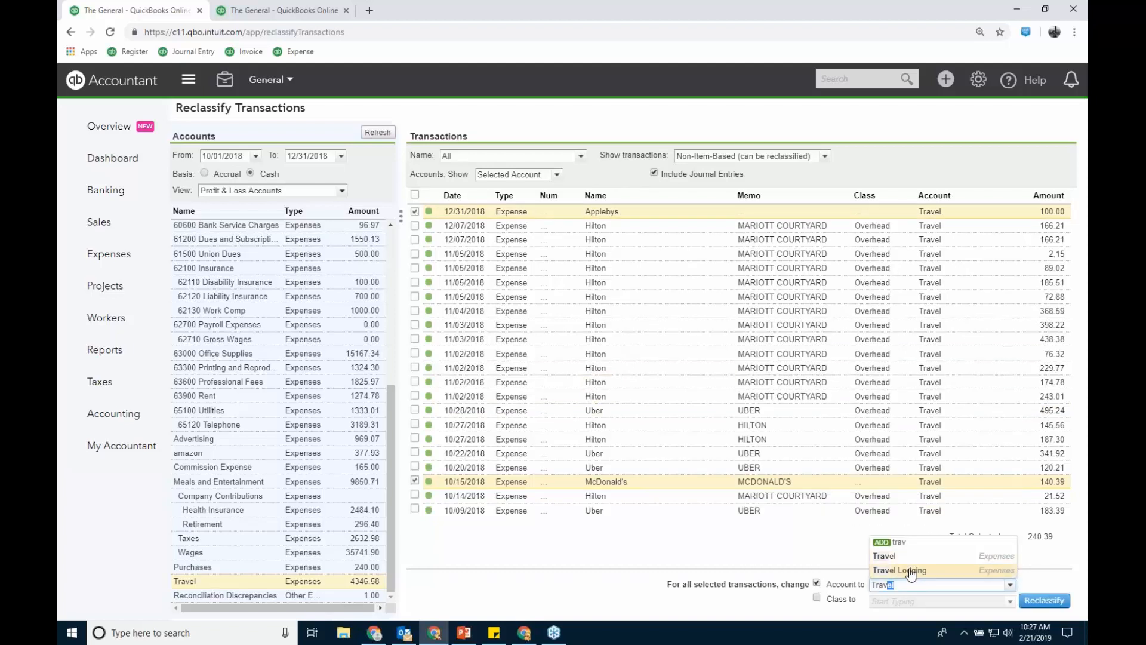
pyautogui.click(815, 547)
pyautogui.click(414, 482)
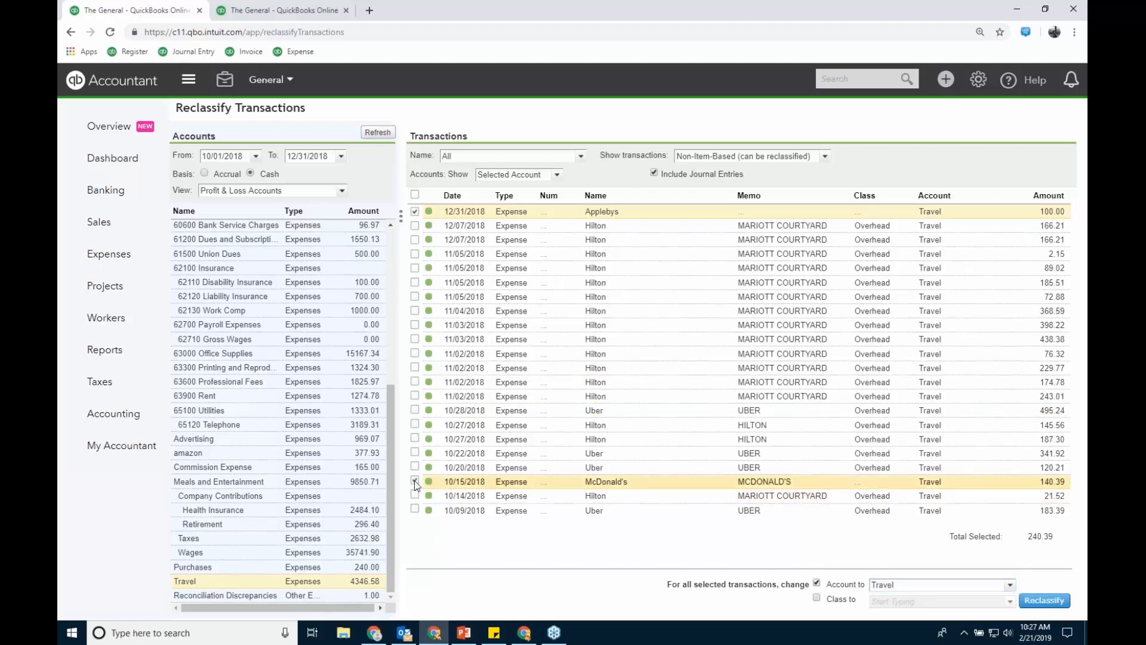
pyautogui.click(414, 211)
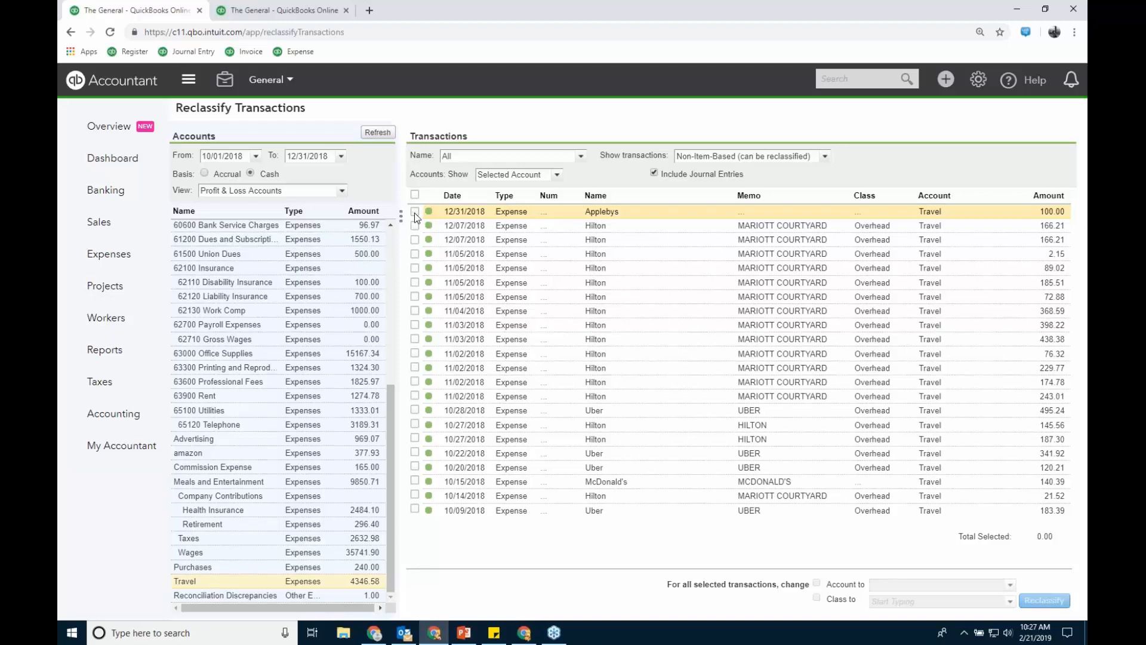
# - Select six individual Hilton expenses in the Travel list: one from 12/07/2018, four from 11/02/2018 and the 438.38 one from 11/03/2018
pyautogui.click(414, 226)
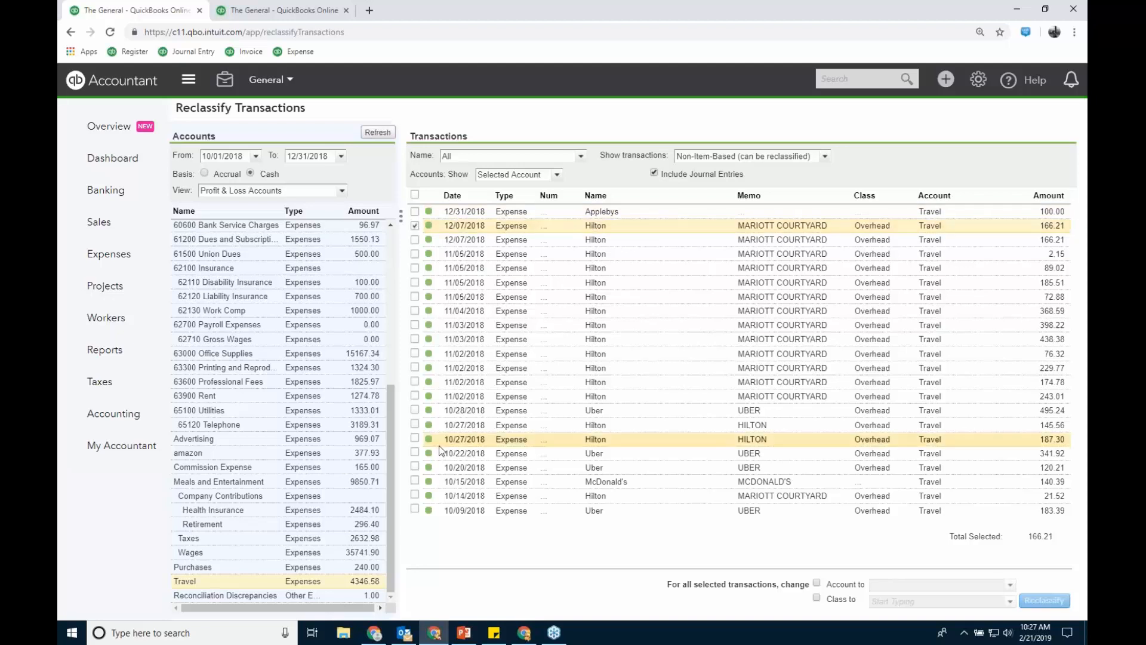
pyautogui.click(414, 396)
pyautogui.click(415, 382)
pyautogui.click(414, 368)
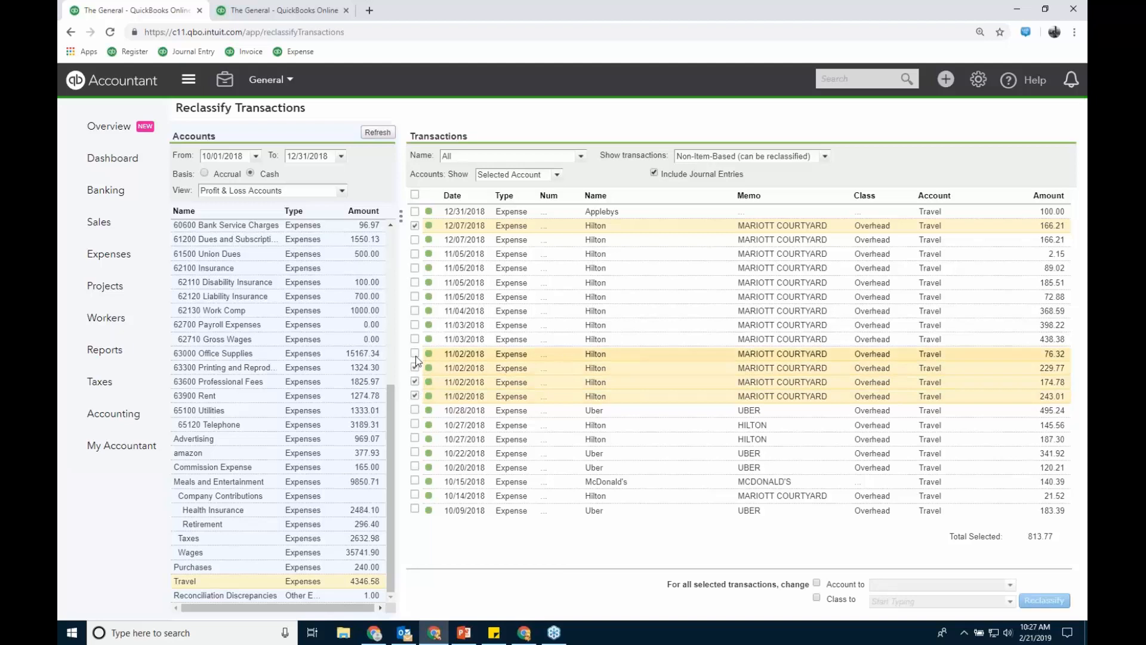
pyautogui.click(415, 354)
pyautogui.click(414, 339)
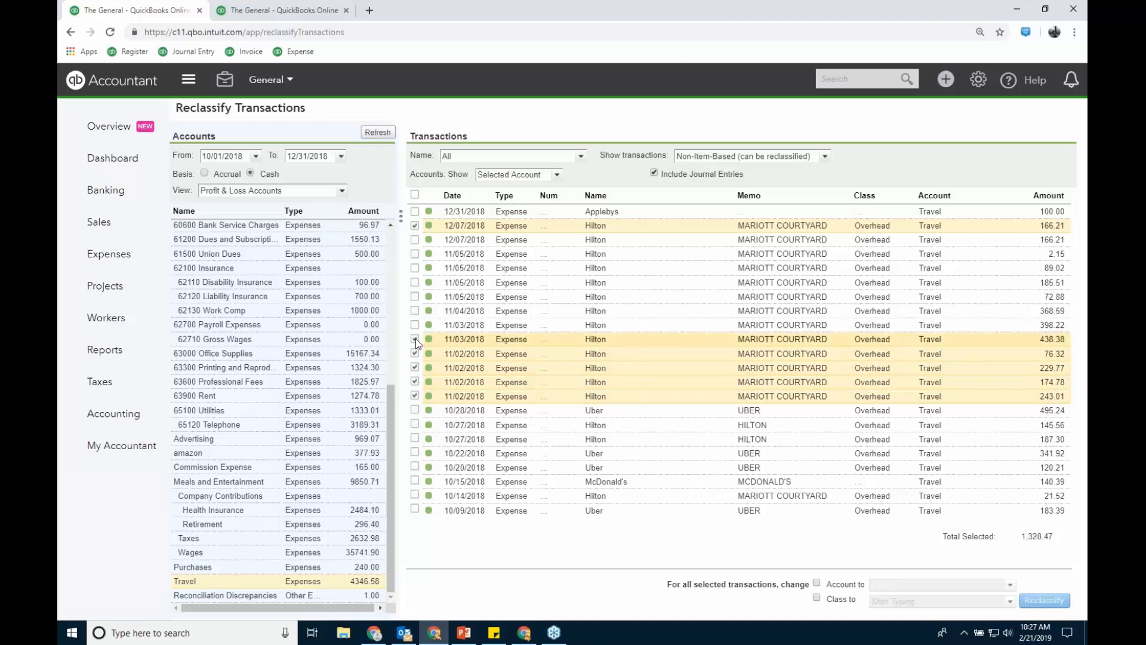
# - Select all Travel transactions except the Applebys, McDonald's and Uber ones, leaving only the Hilton expenses selected
pyautogui.click(415, 195)
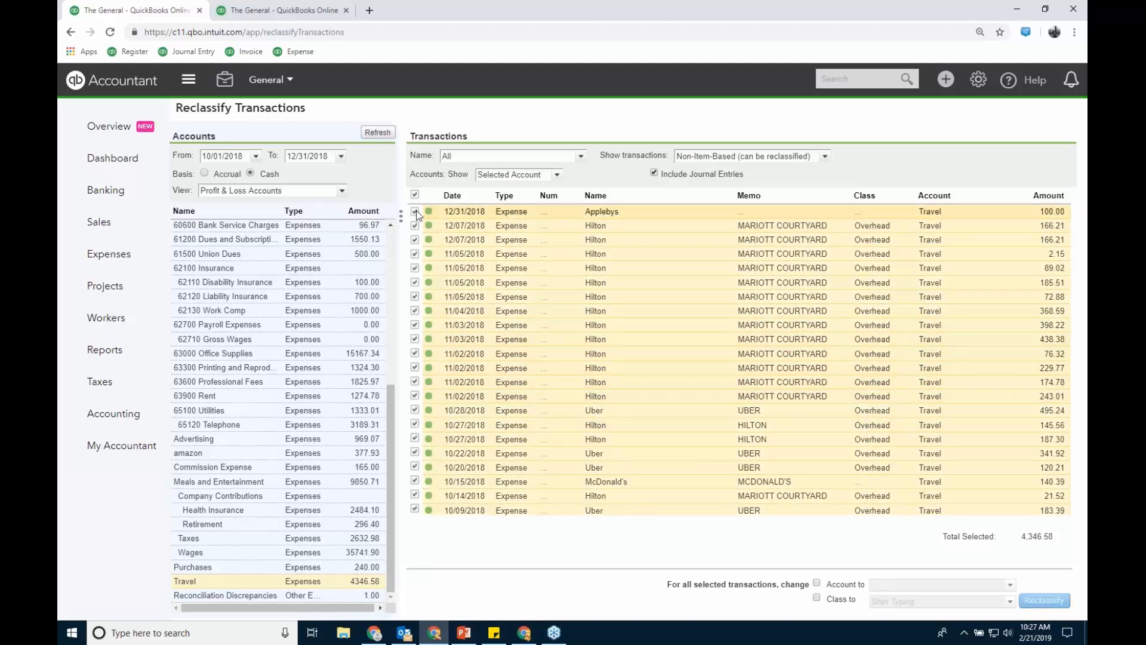
pyautogui.click(415, 211)
pyautogui.click(415, 481)
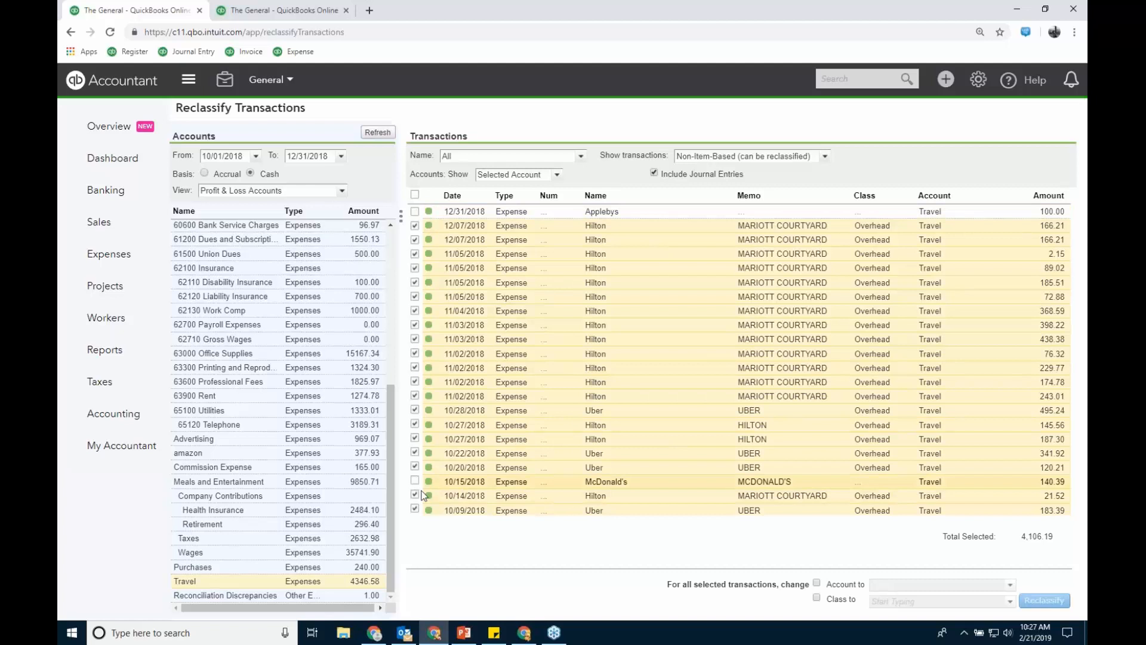
pyautogui.click(414, 509)
pyautogui.click(415, 467)
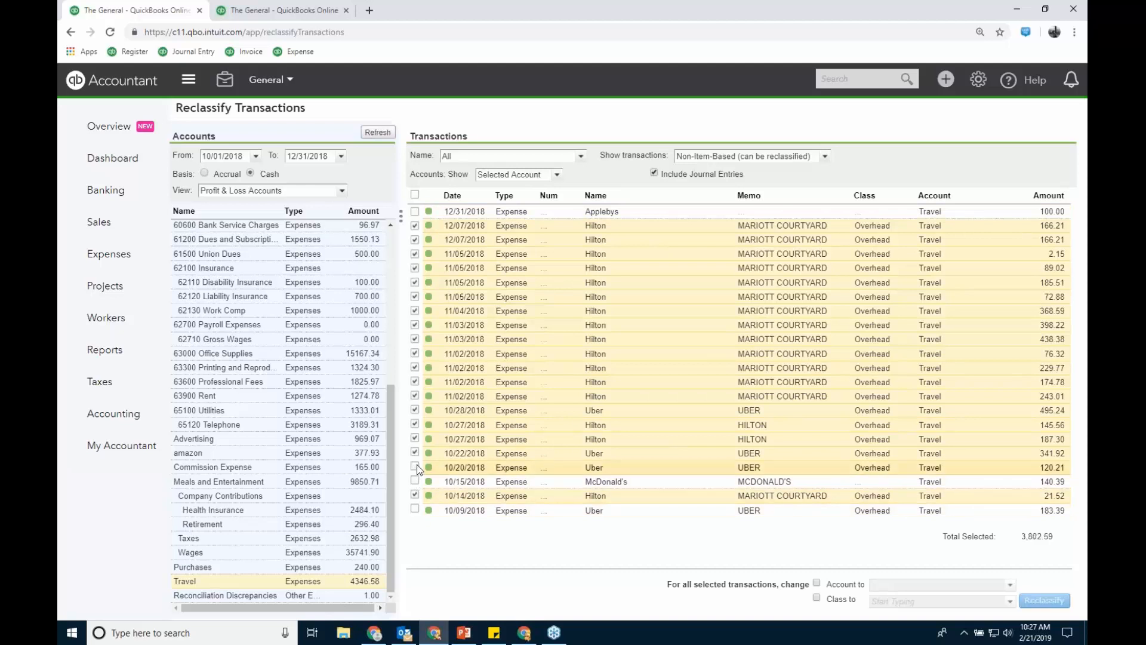
pyautogui.click(417, 451)
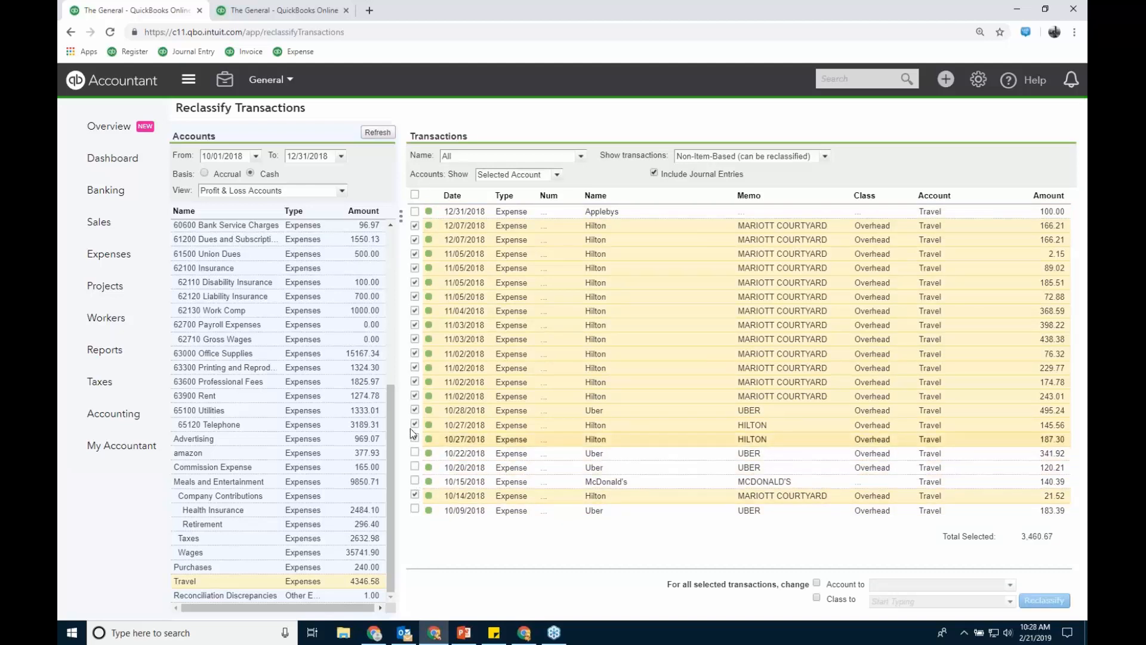
pyautogui.click(415, 410)
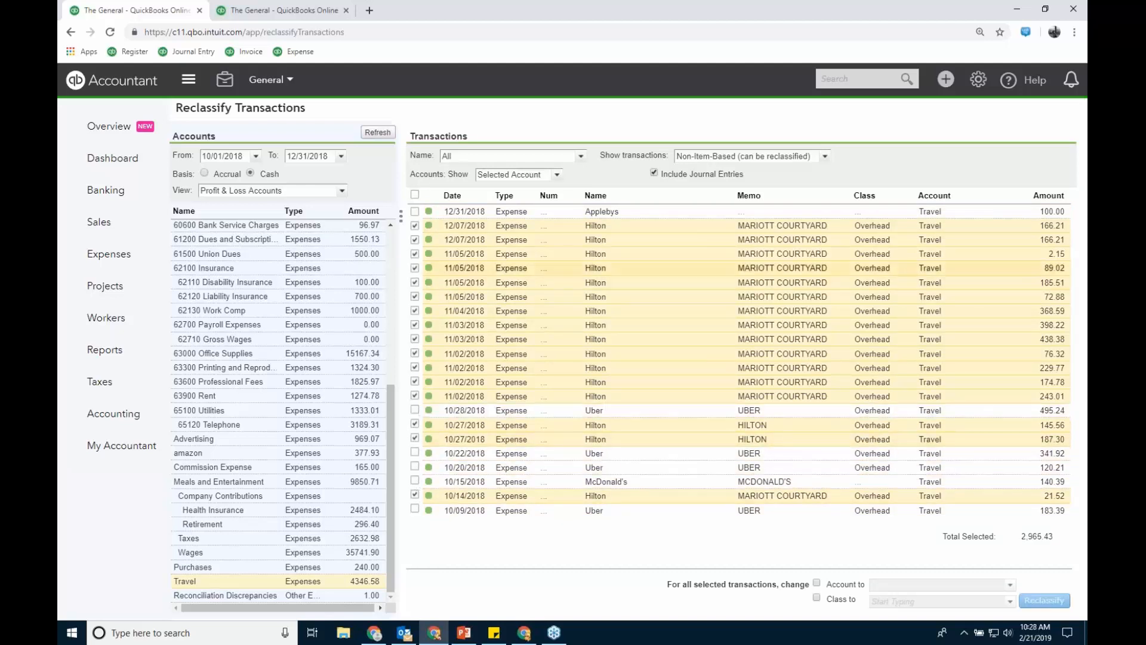
# - Reclassify the selected Hilton expenses to the Travel Lodging account, leaving their class as it is
pyautogui.click(817, 583)
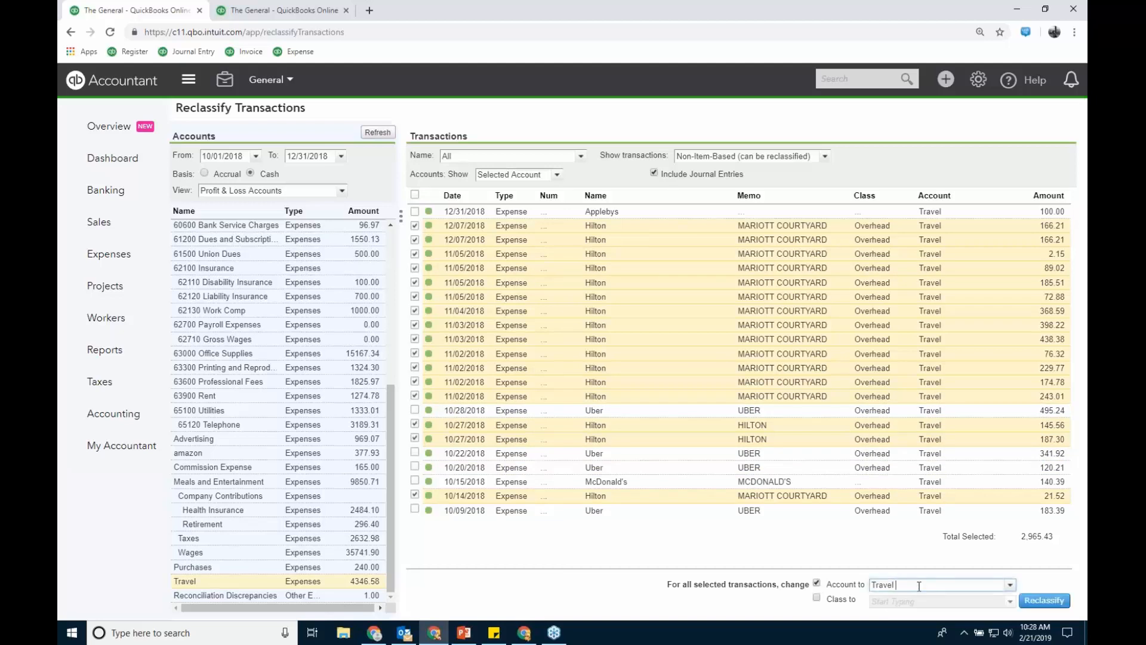
pyautogui.write('Lodging')
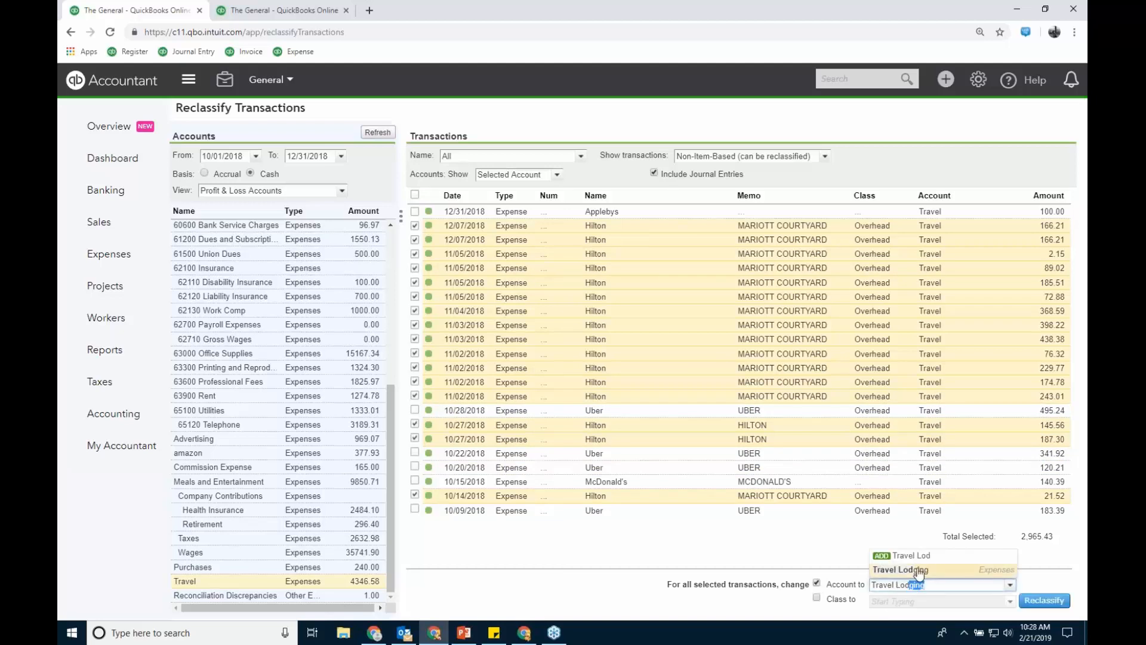
pyautogui.click(919, 572)
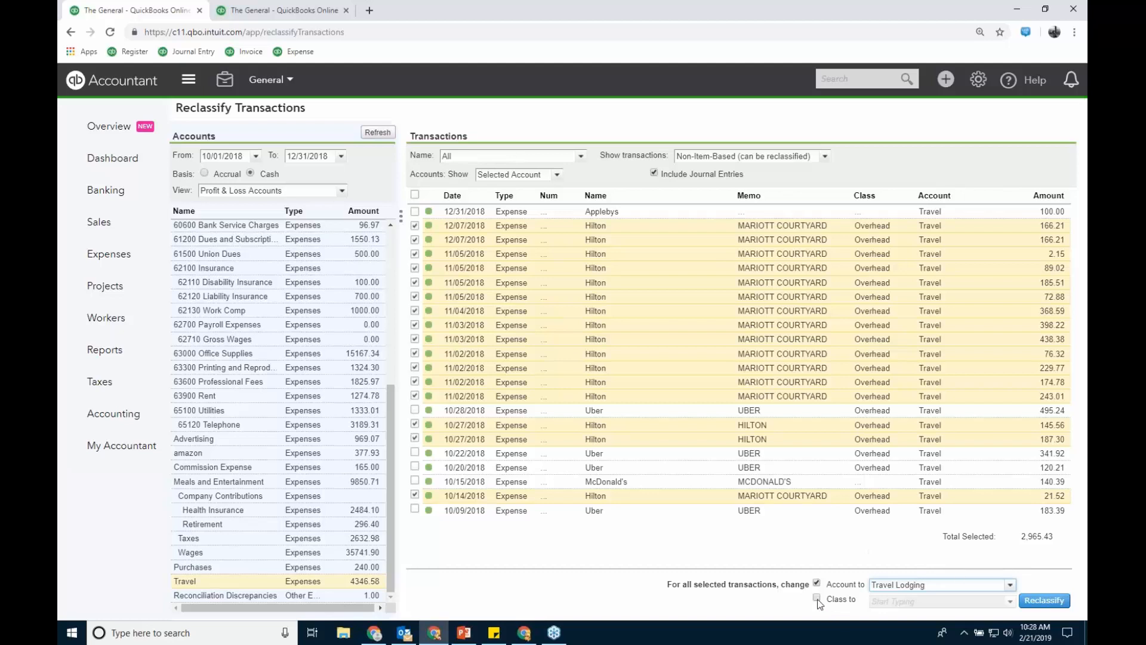
pyautogui.click(1045, 601)
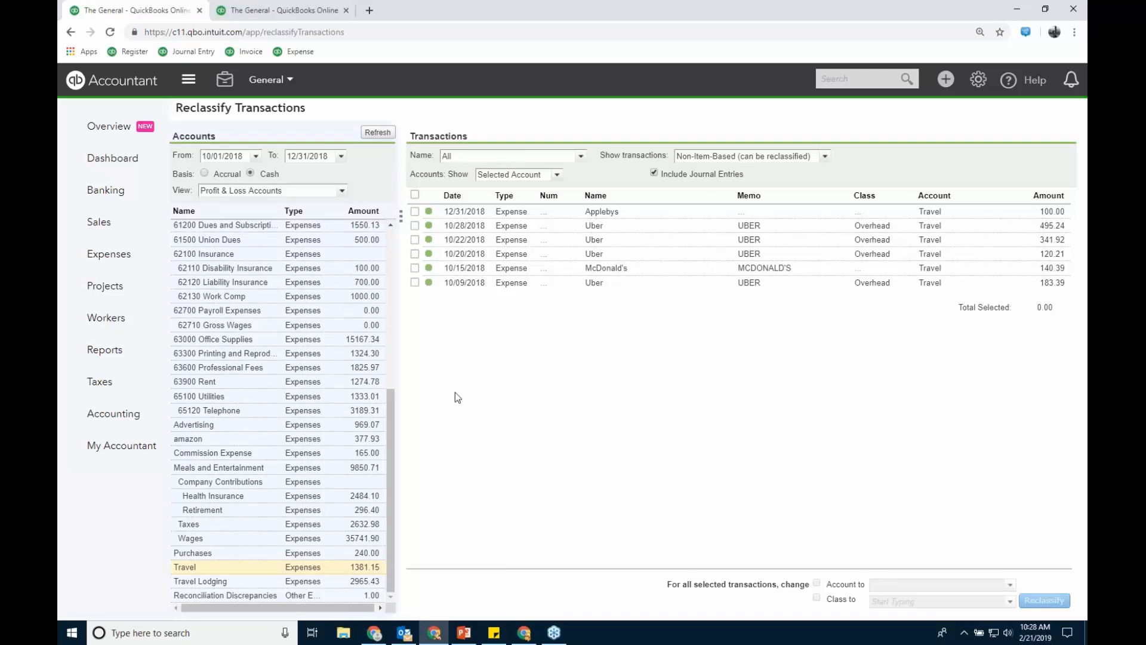
# - Look through the reclassifiable transactions of the 40130 Labor Income, 40140 Materials Income and 40150 subcontracted labor income accounts
pyautogui.moveTo(389, 410); pyautogui.dragTo(410, 232)
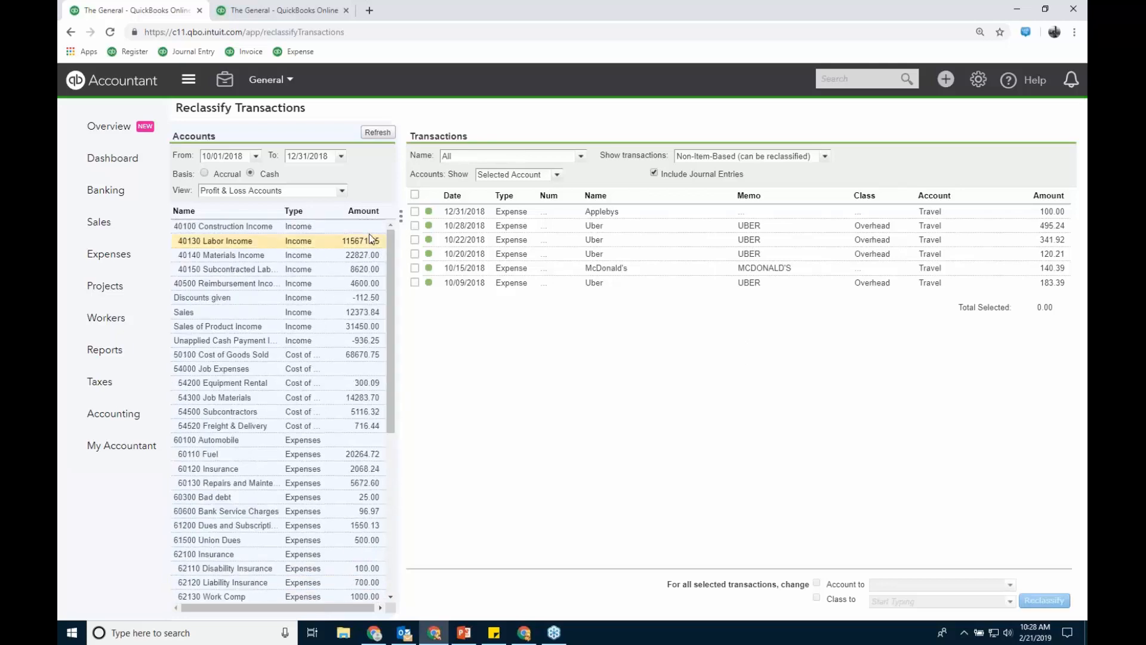
pyautogui.click(342, 242)
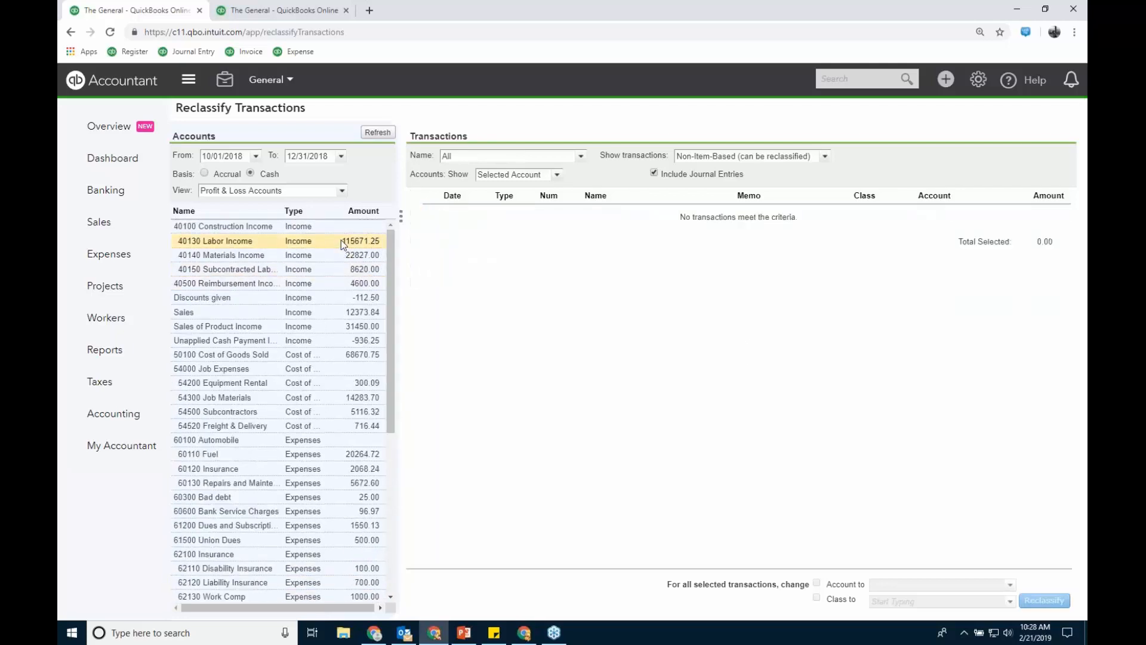
pyautogui.click(339, 255)
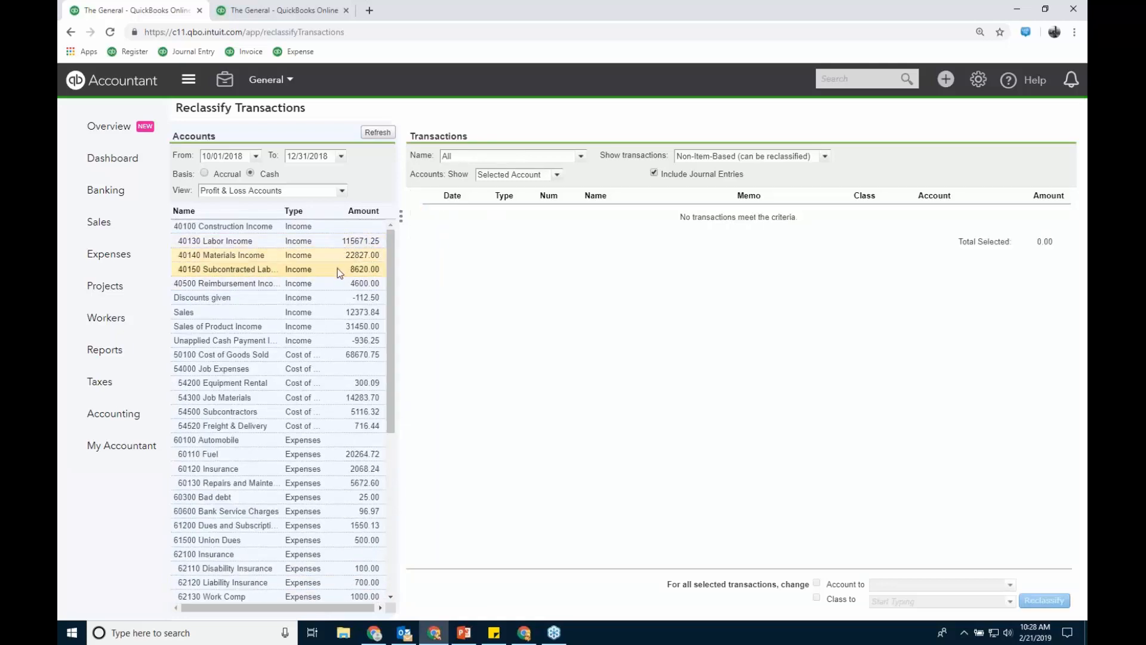
pyautogui.click(338, 268)
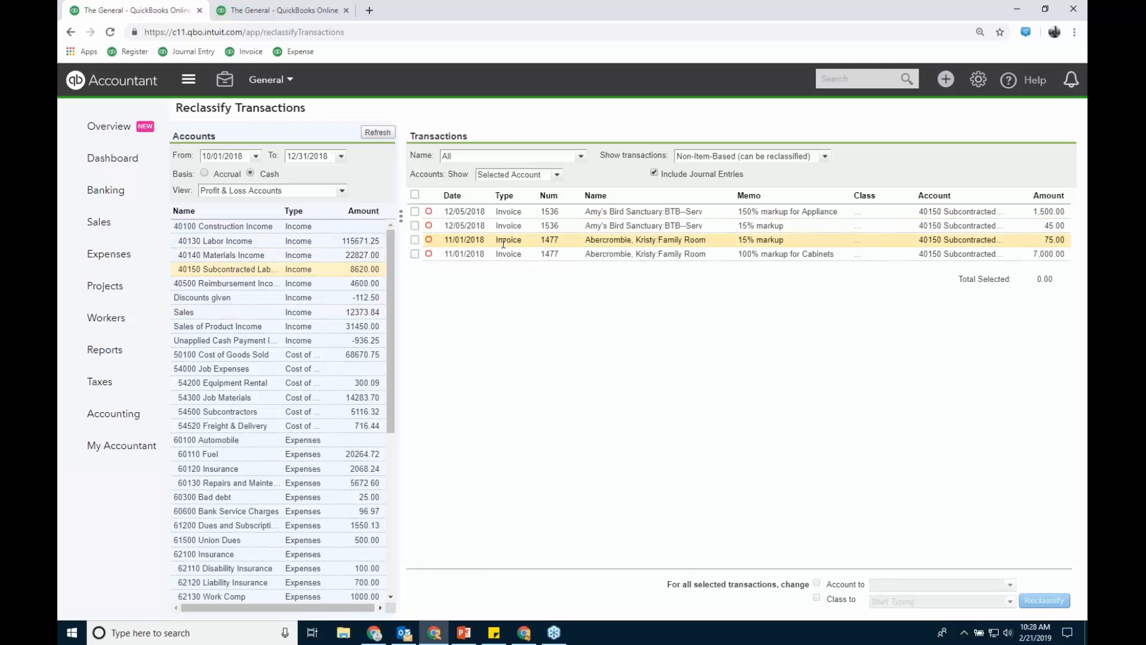
# - List the transactions of 50100 Cost of Goods Sold and 54300 Job Materials, and check what can be changed on a Job Materials expense
pyautogui.click(331, 358)
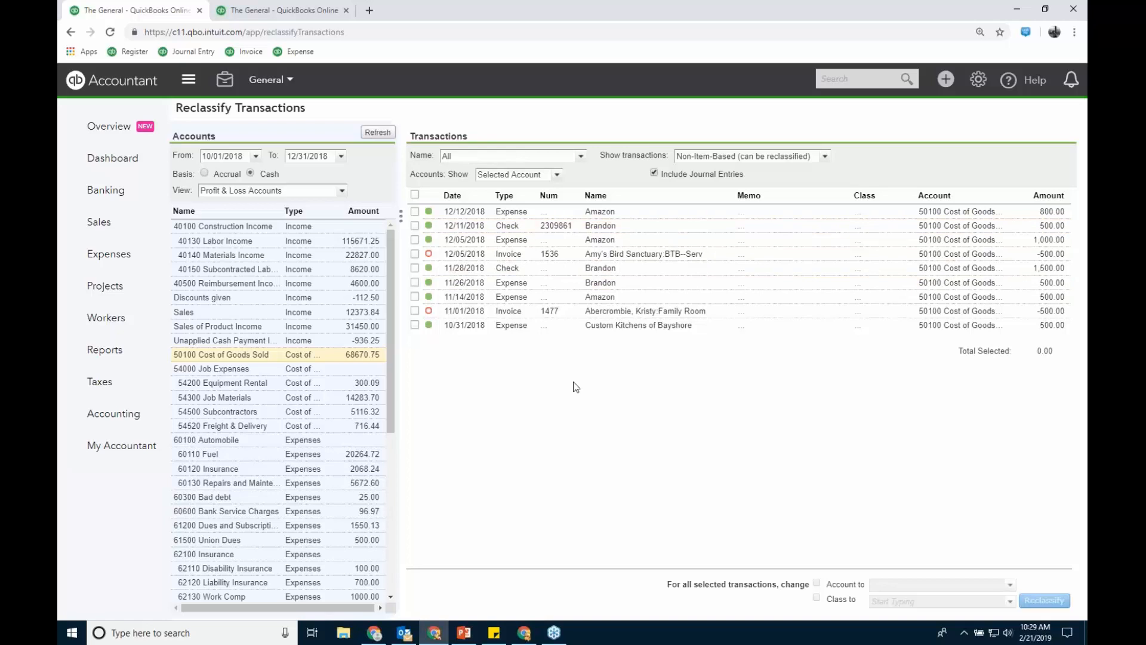
pyautogui.click(308, 392)
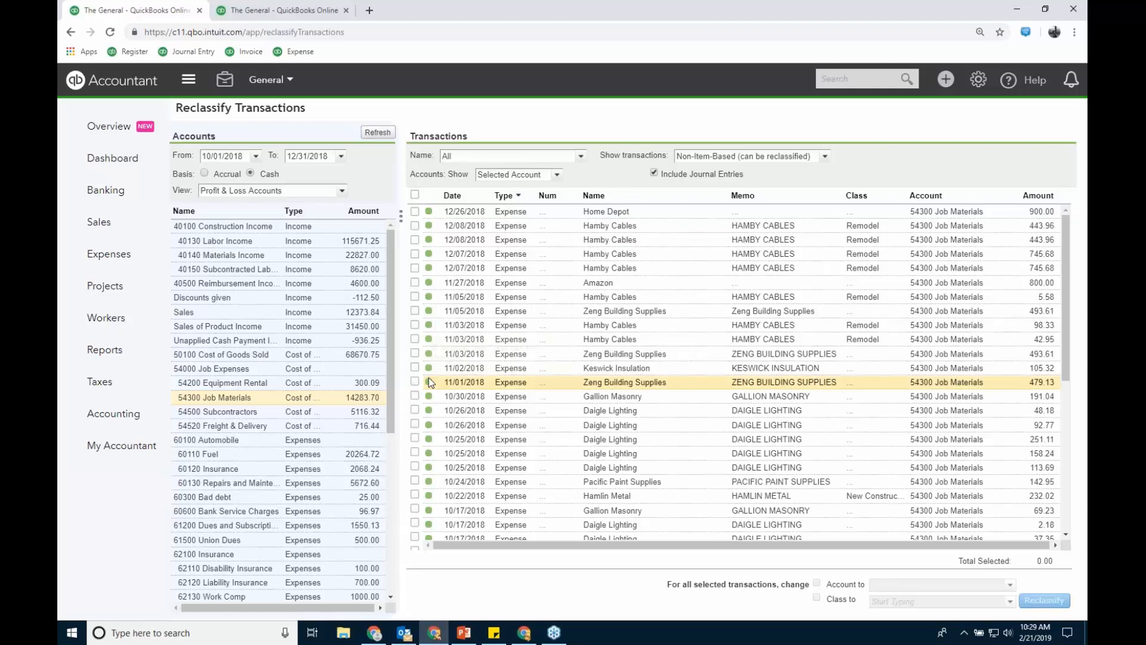
pyautogui.moveTo(428, 383)
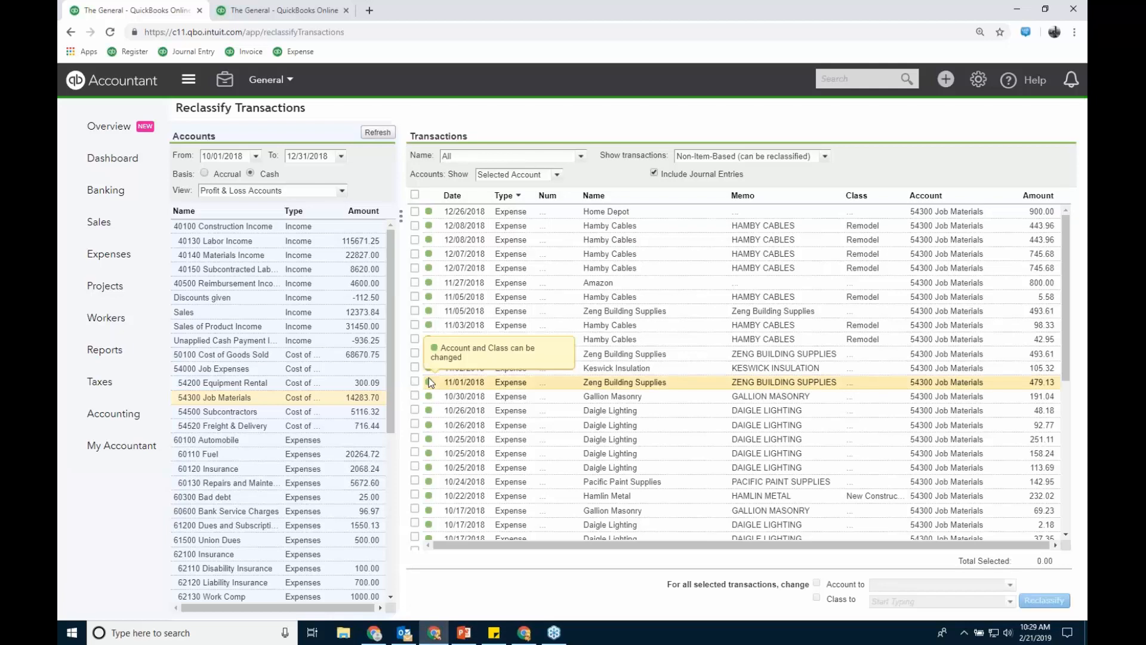
# - Open Voided/Deleted Transactions from the Accountant Tools and view the history of the deleted $775.70 payroll check
pyautogui.click(223, 88)
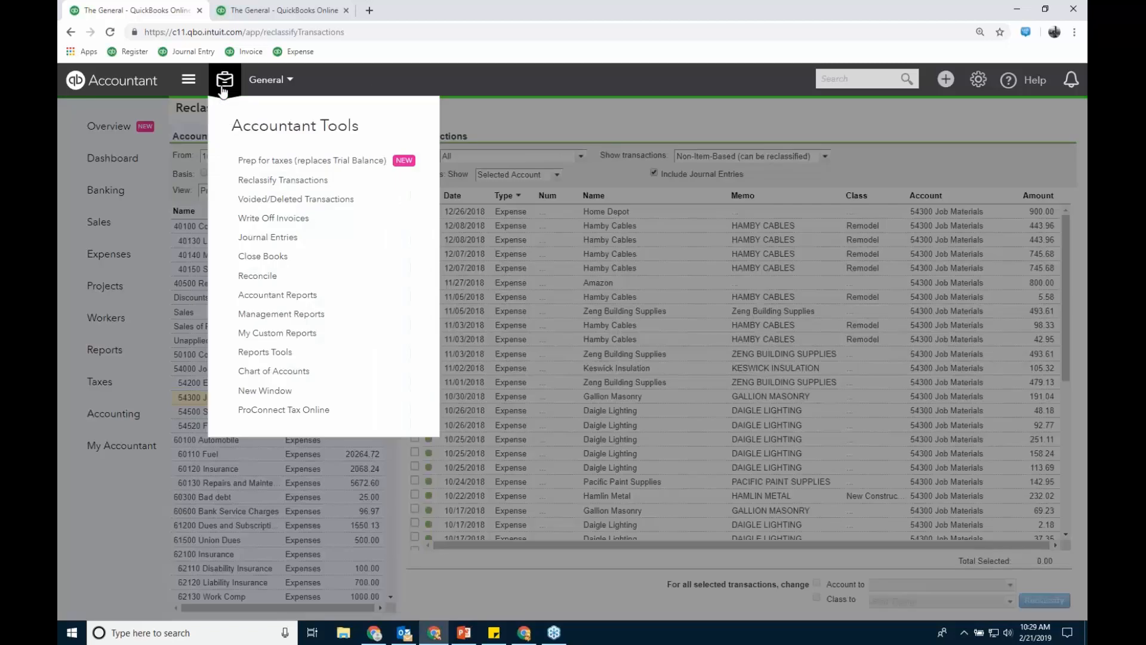
pyautogui.click(296, 199)
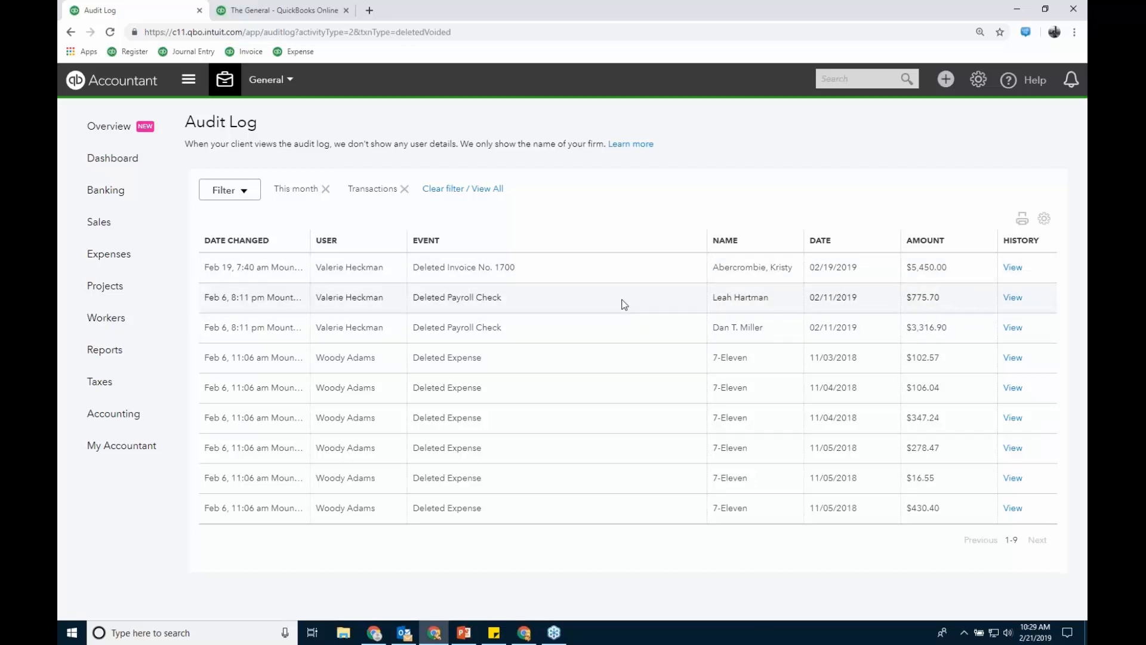
pyautogui.click(1014, 296)
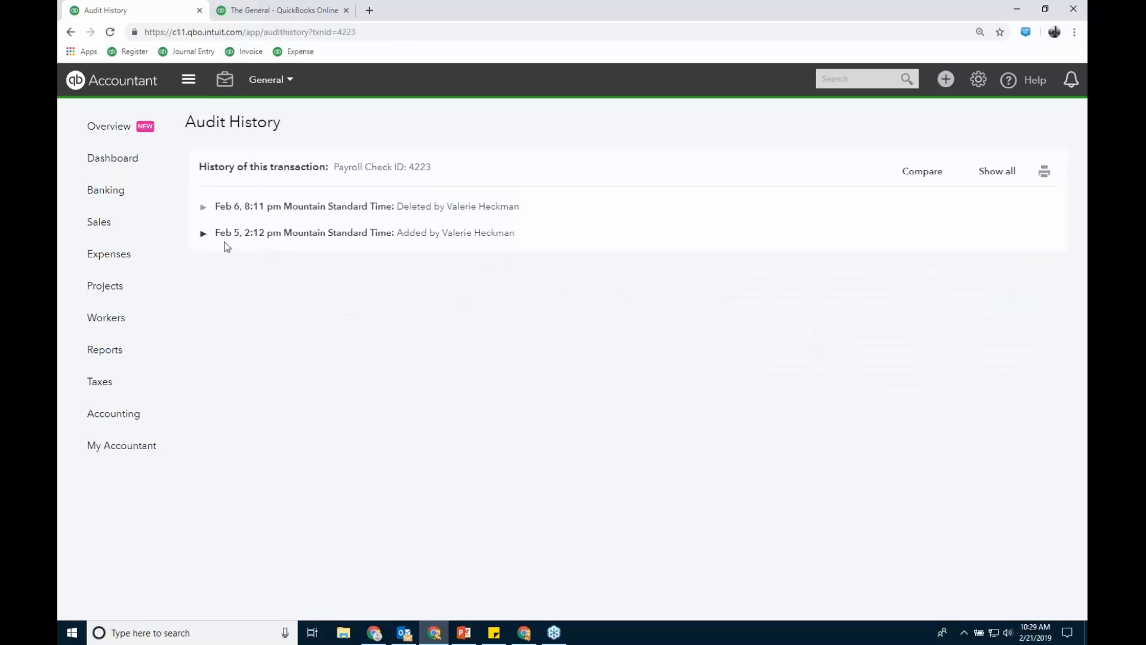
# - Review the payroll check's details as originally added, and compare its versions showing changes only
pyautogui.click(203, 234)
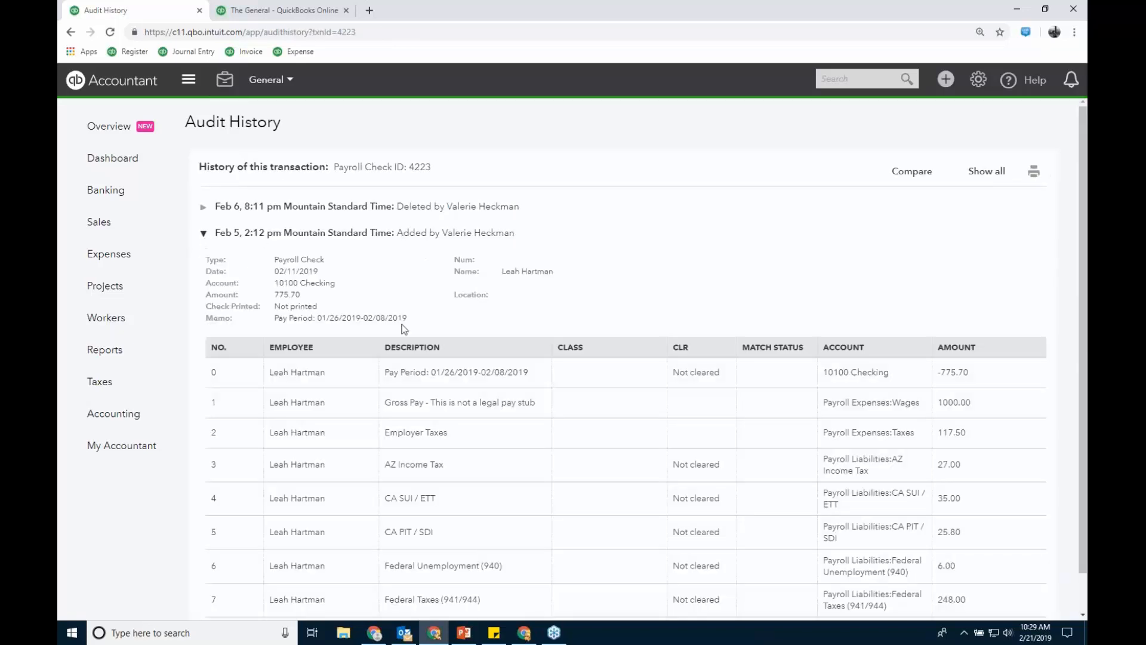
pyautogui.scroll(-1, 632, 456)
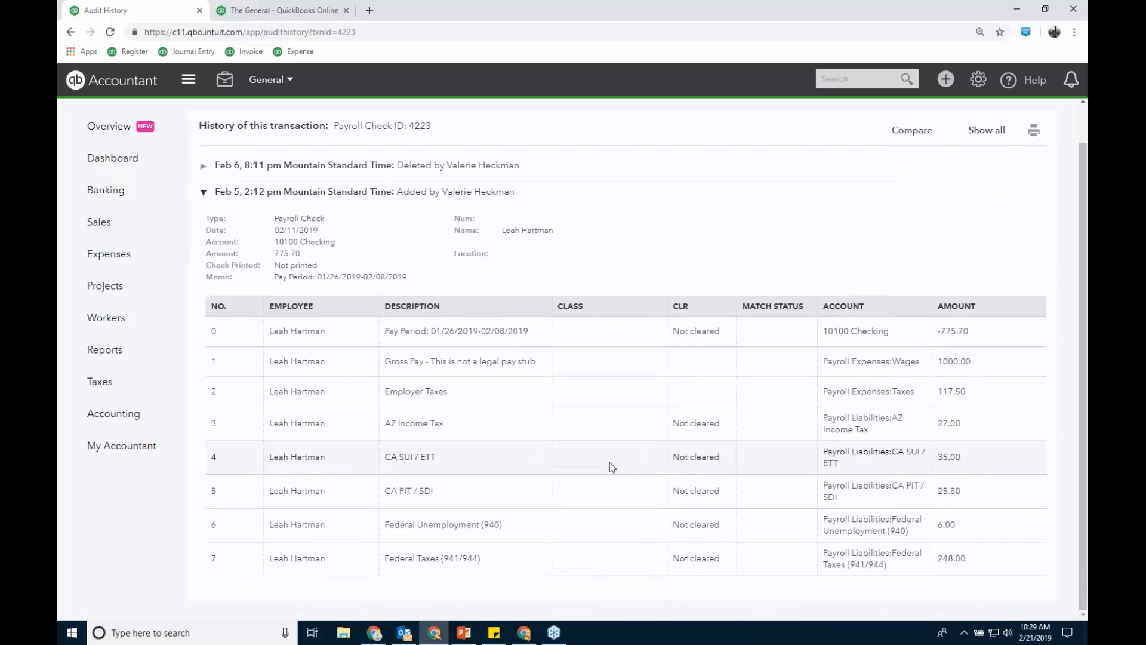
pyautogui.scroll(1, 609, 462)
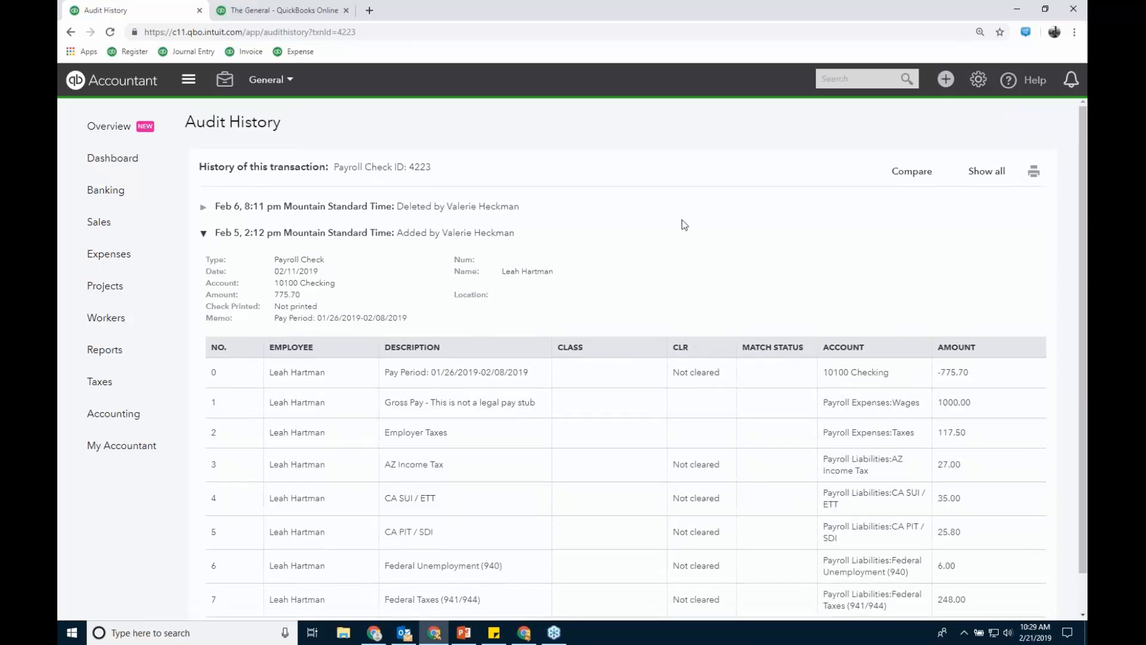
pyautogui.click(926, 174)
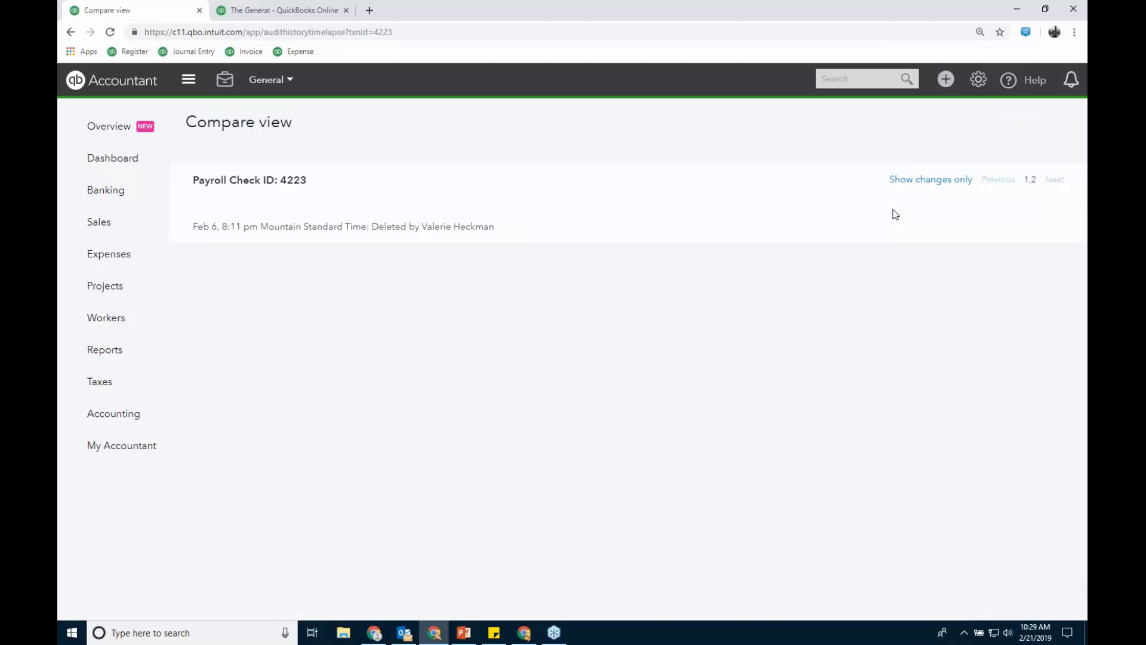
pyautogui.click(912, 183)
# - Return to Voided/Deleted Transactions, clear the log's filters to view all events, and locate Audit Log among the company's Tools
pyautogui.click(226, 81)
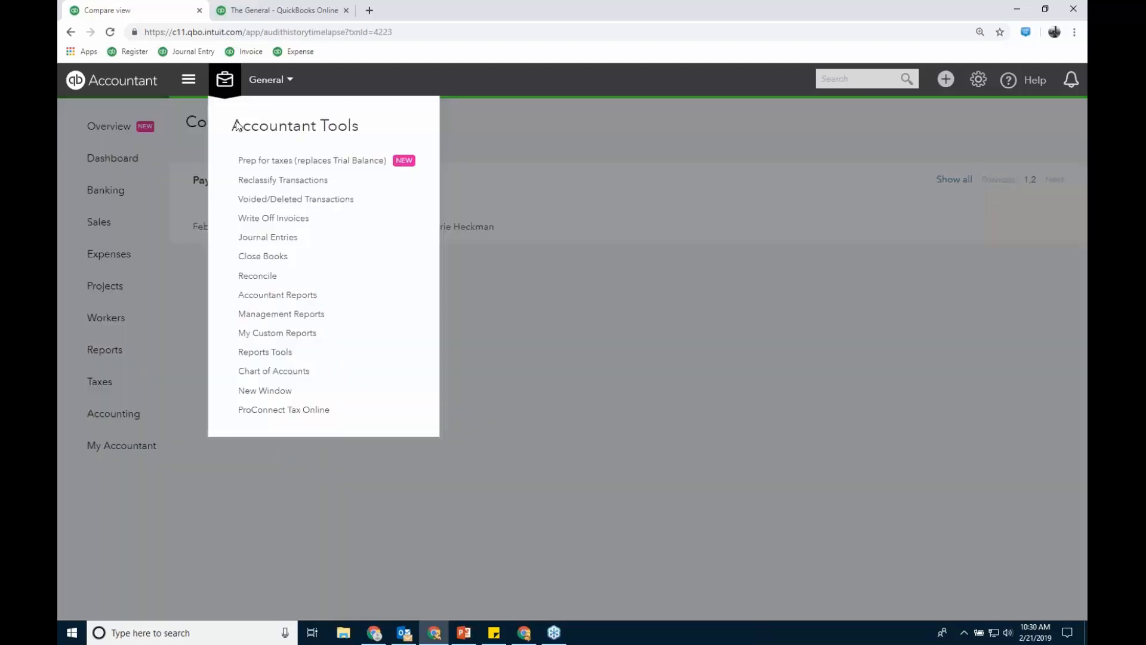
pyautogui.click(297, 203)
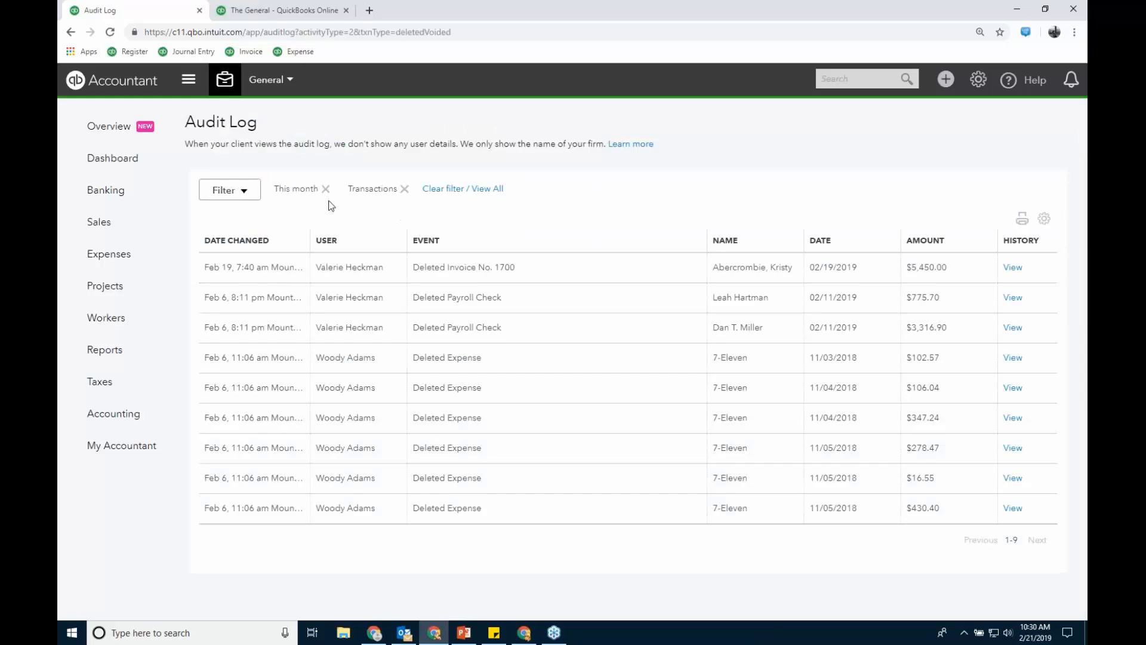
pyautogui.click(449, 190)
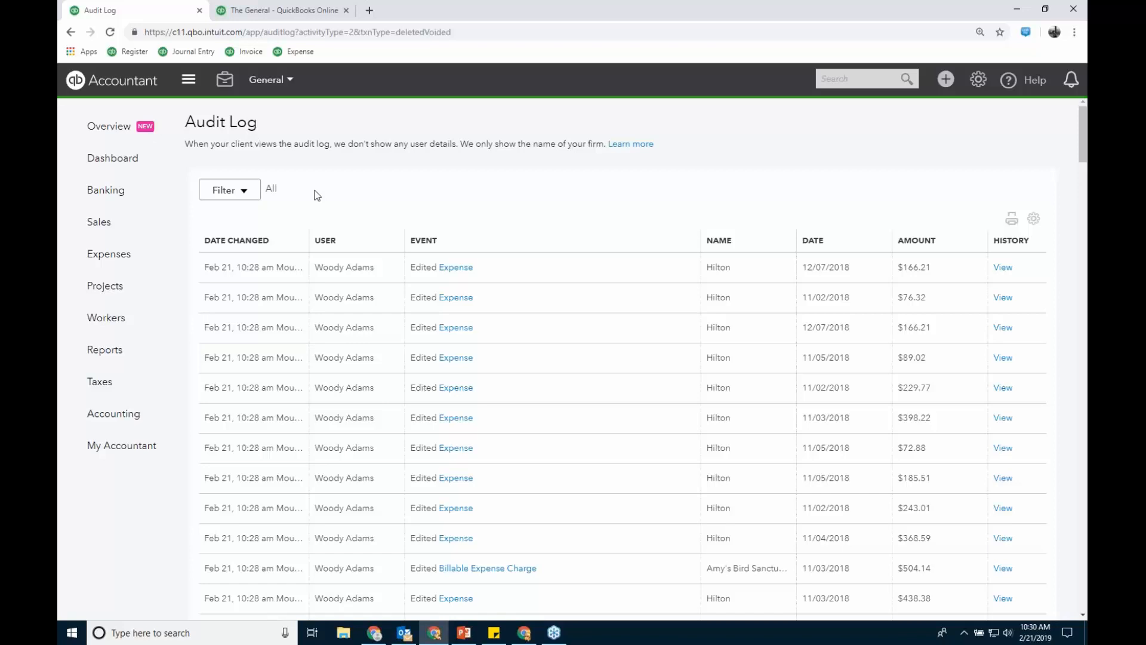
pyautogui.click(978, 79)
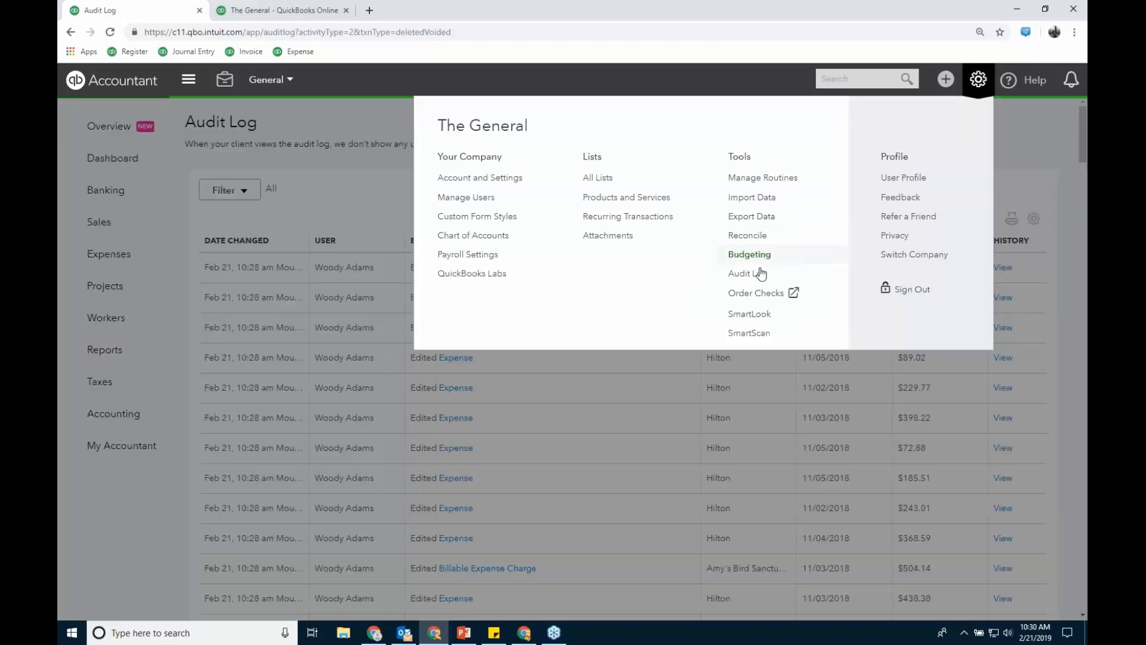
pyautogui.click(350, 177)
# - Filter the audit log to a single accountant user's events for This month, showing only Transactions
pyautogui.click(254, 191)
pyautogui.click(303, 247)
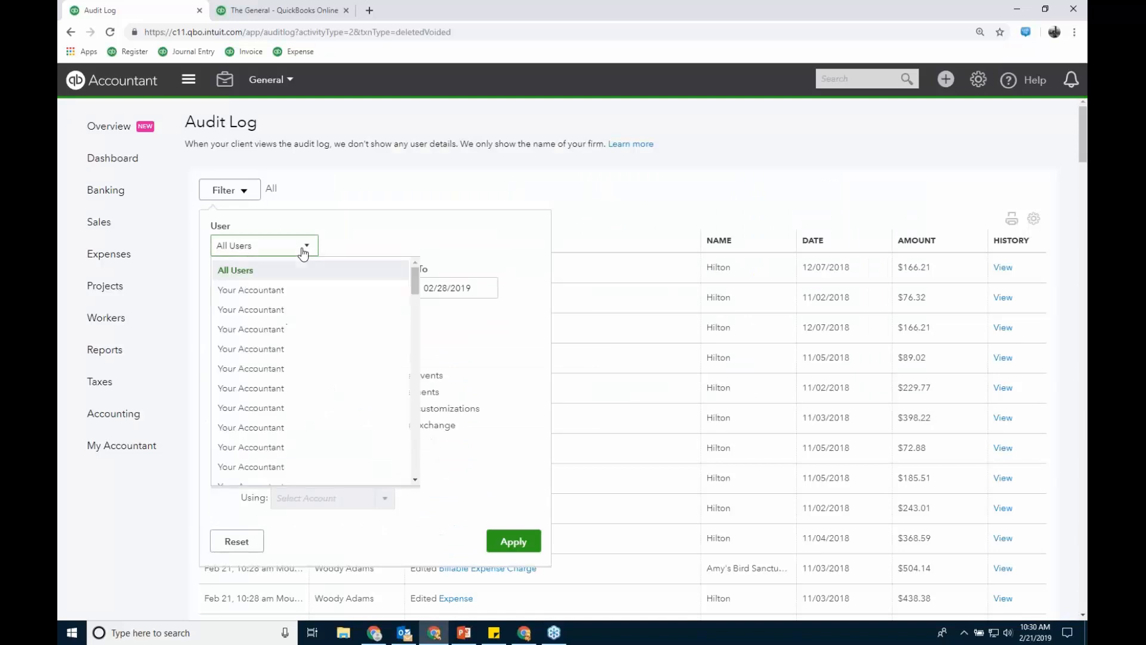
pyautogui.moveTo(414, 277); pyautogui.dragTo(410, 454)
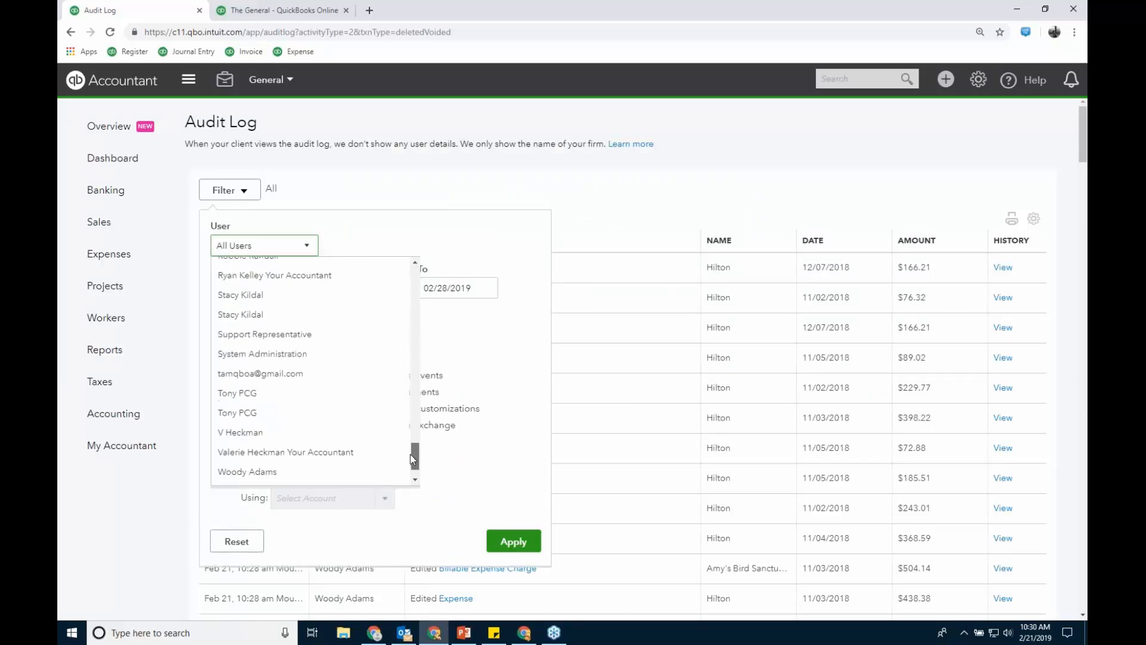
pyautogui.click(254, 464)
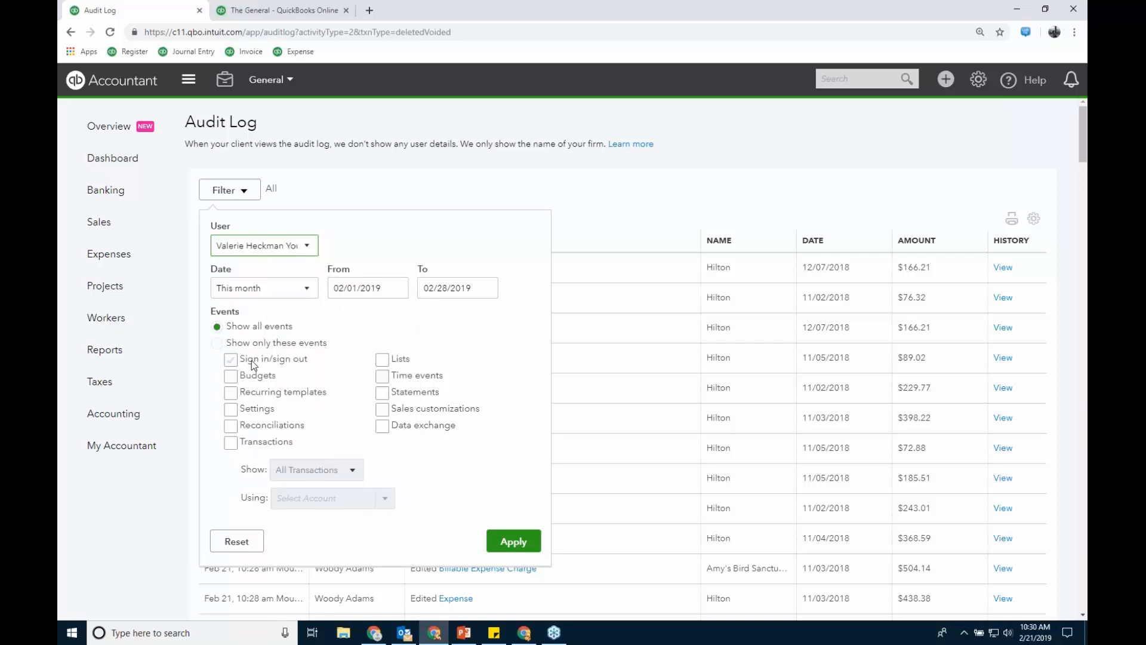
pyautogui.click(232, 442)
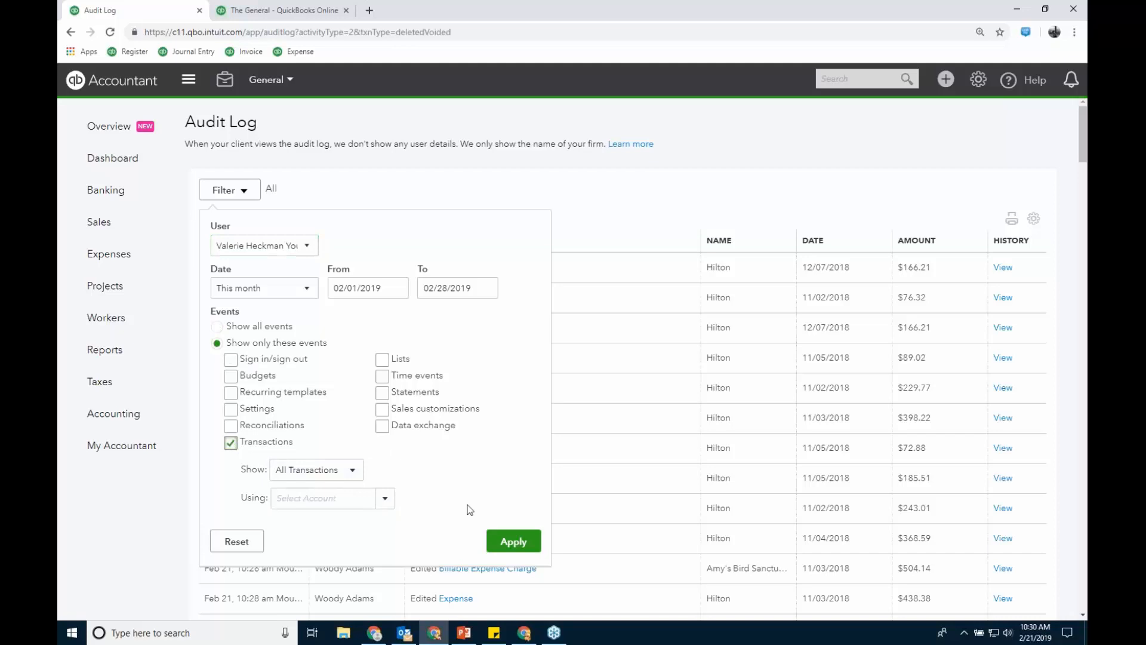
pyautogui.click(511, 541)
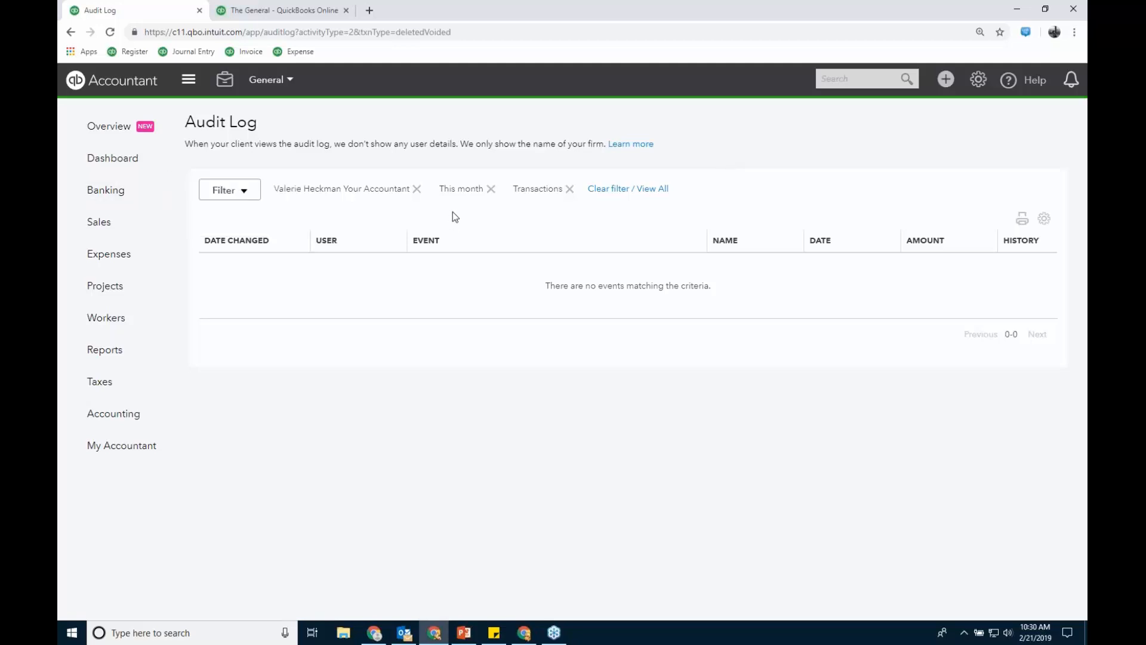
# - Clear the audit log's filters to view all events, and open Prep for taxes from the Accountant Tools
pyautogui.click(644, 190)
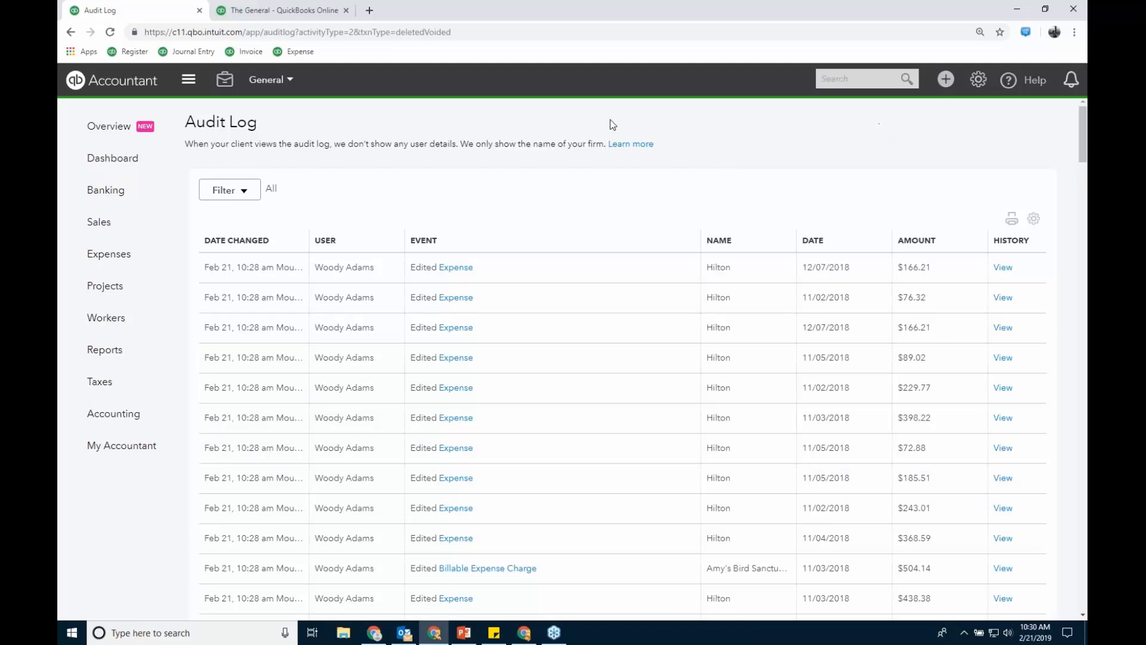
pyautogui.click(227, 85)
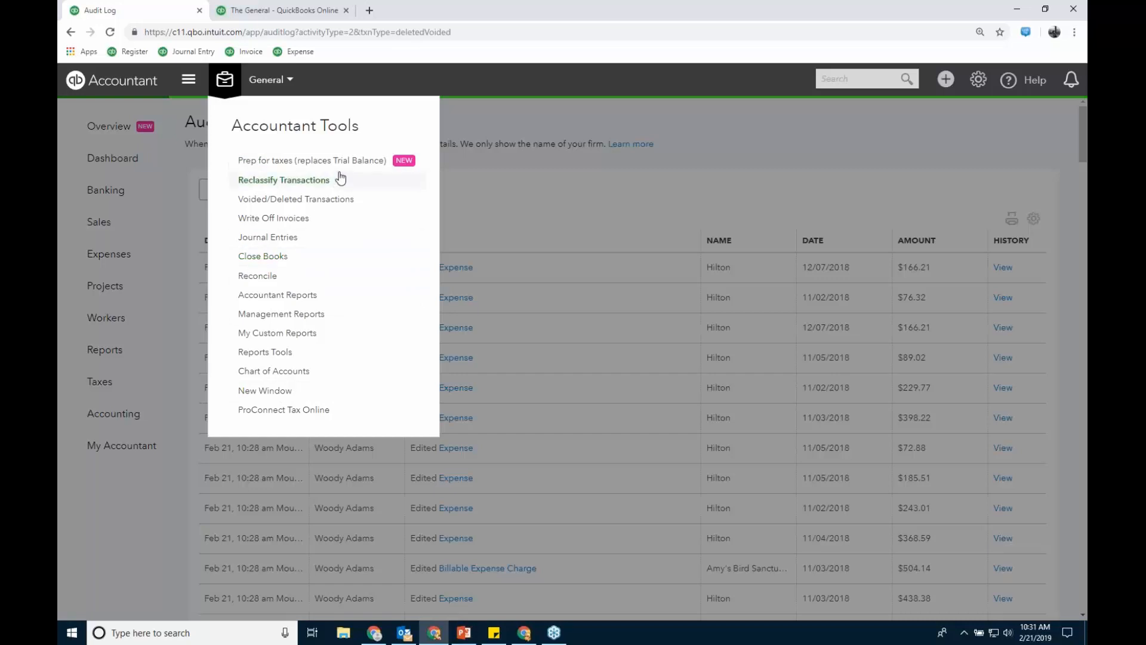
pyautogui.click(379, 164)
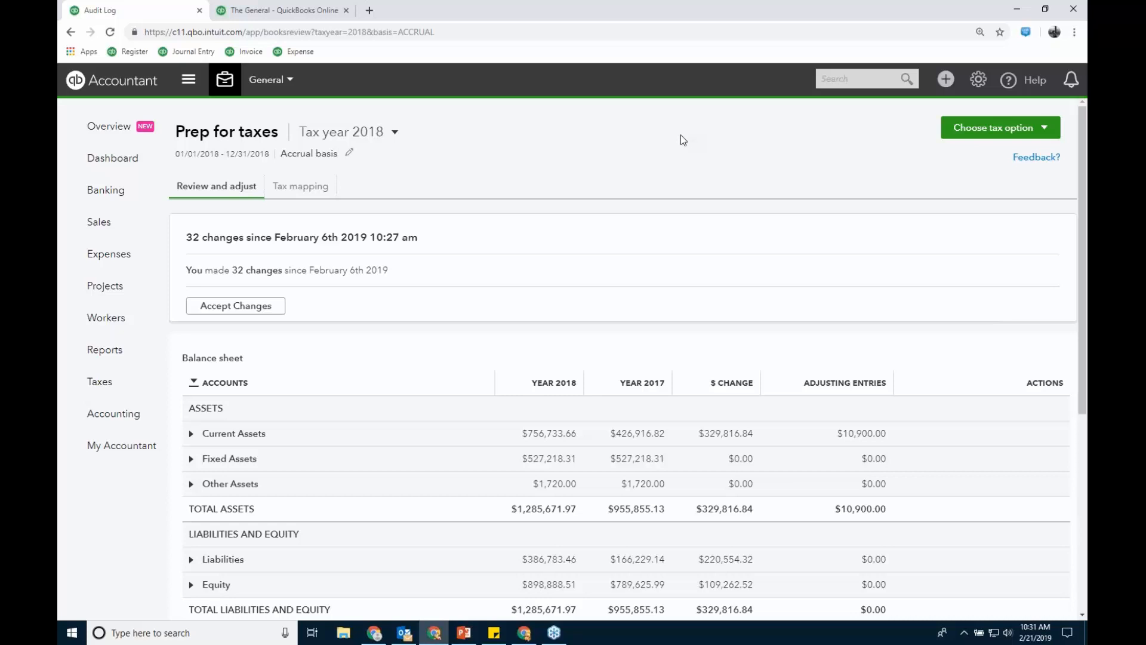
# - Review the tax year choices, the balance sheet including the Current Assets breakdown, and the profit and loss comparison
pyautogui.click(396, 134)
pyautogui.click(499, 128)
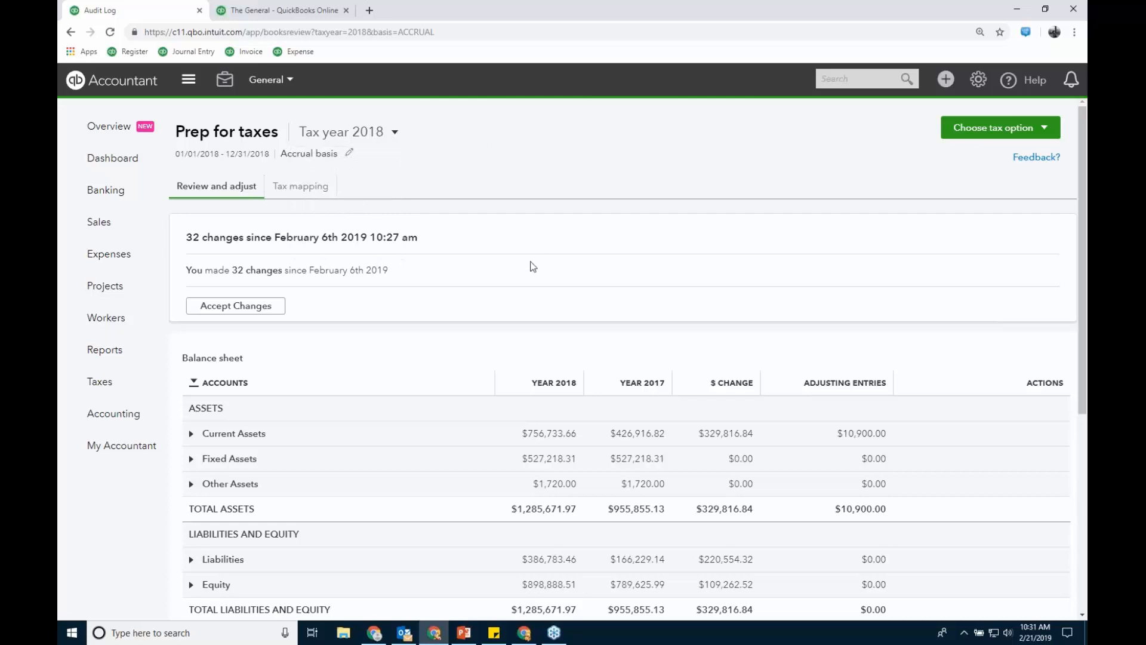
pyautogui.scroll(-1, 455, 334)
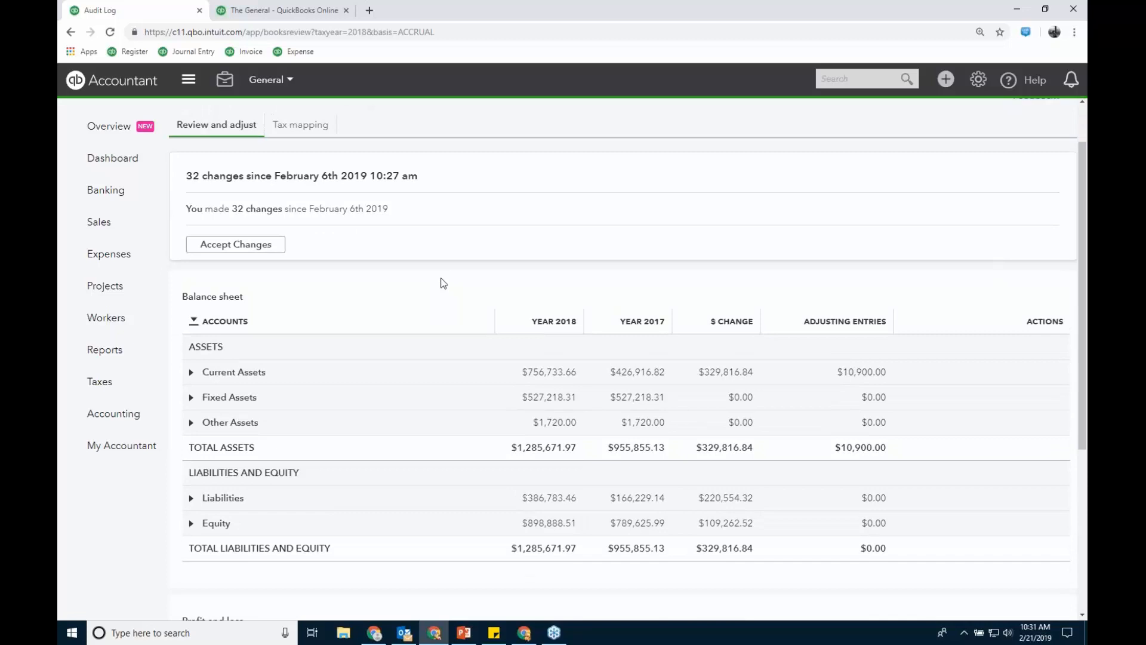
pyautogui.scroll(-2, 444, 283)
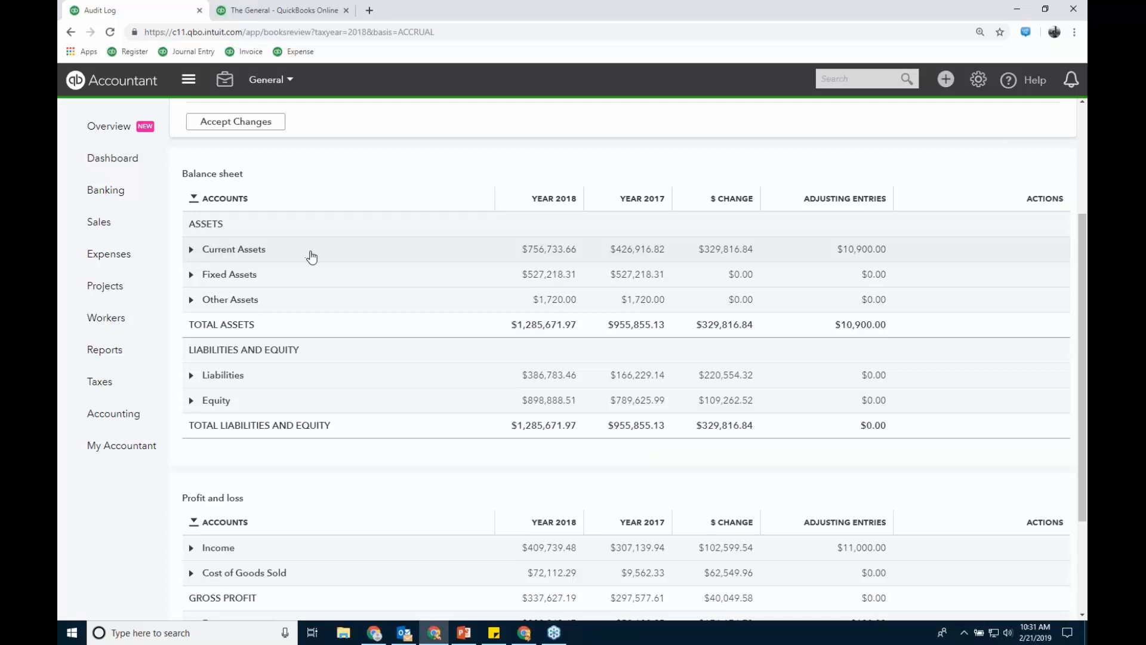
pyautogui.click(191, 251)
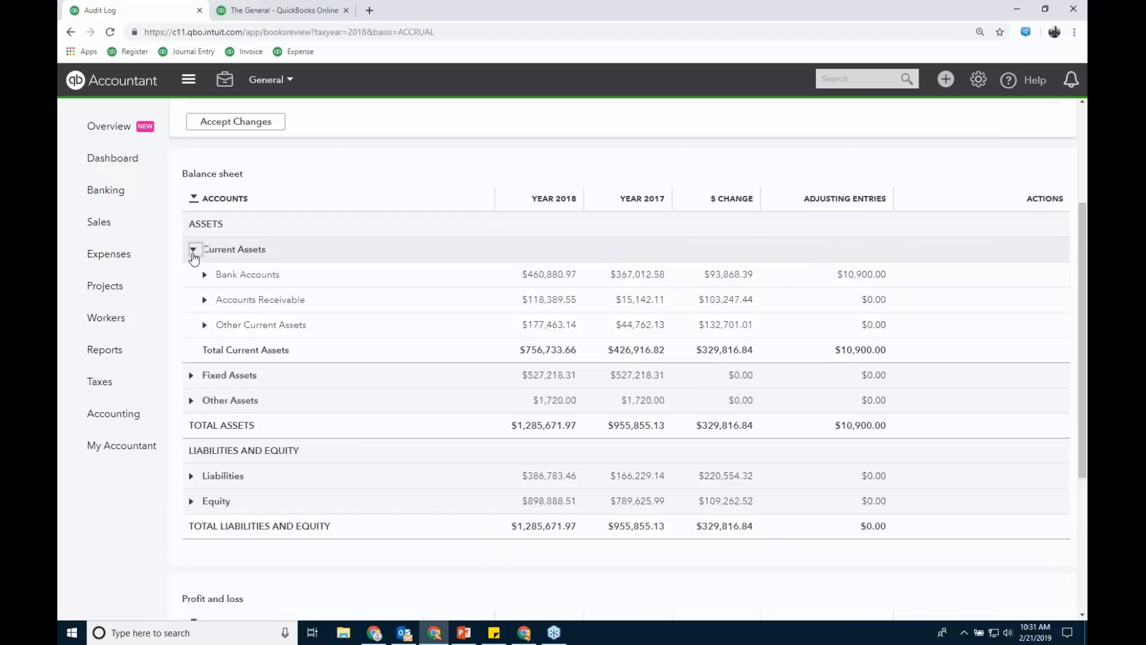
pyautogui.click(194, 253)
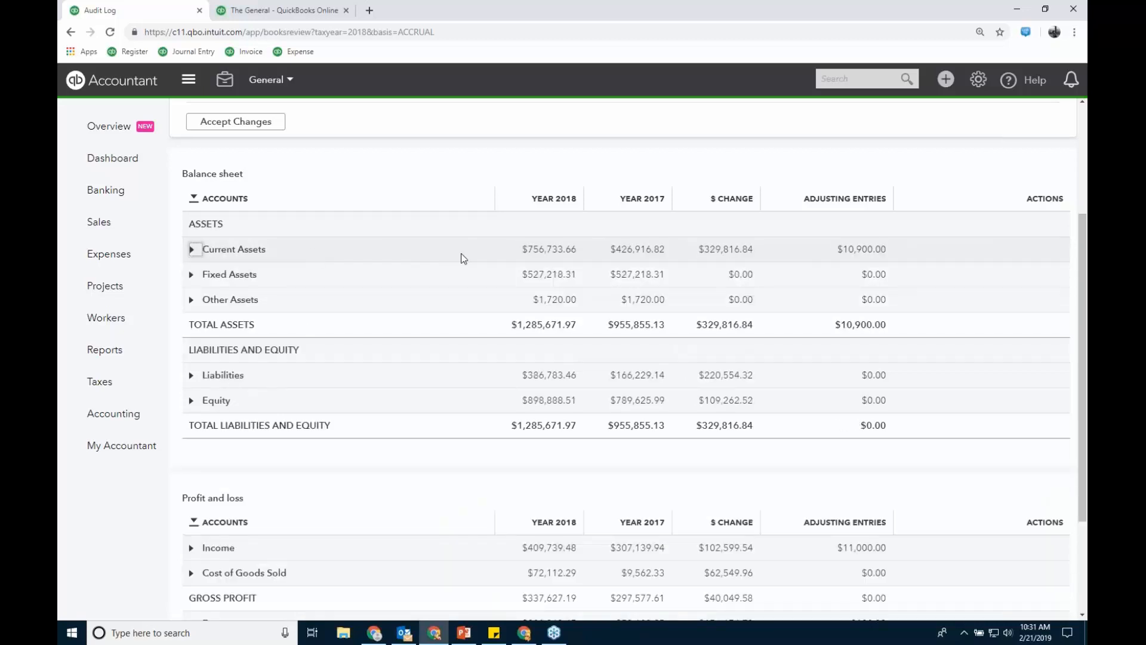
pyautogui.scroll(-1, 396, 302)
pyautogui.scroll(-2, 403, 306)
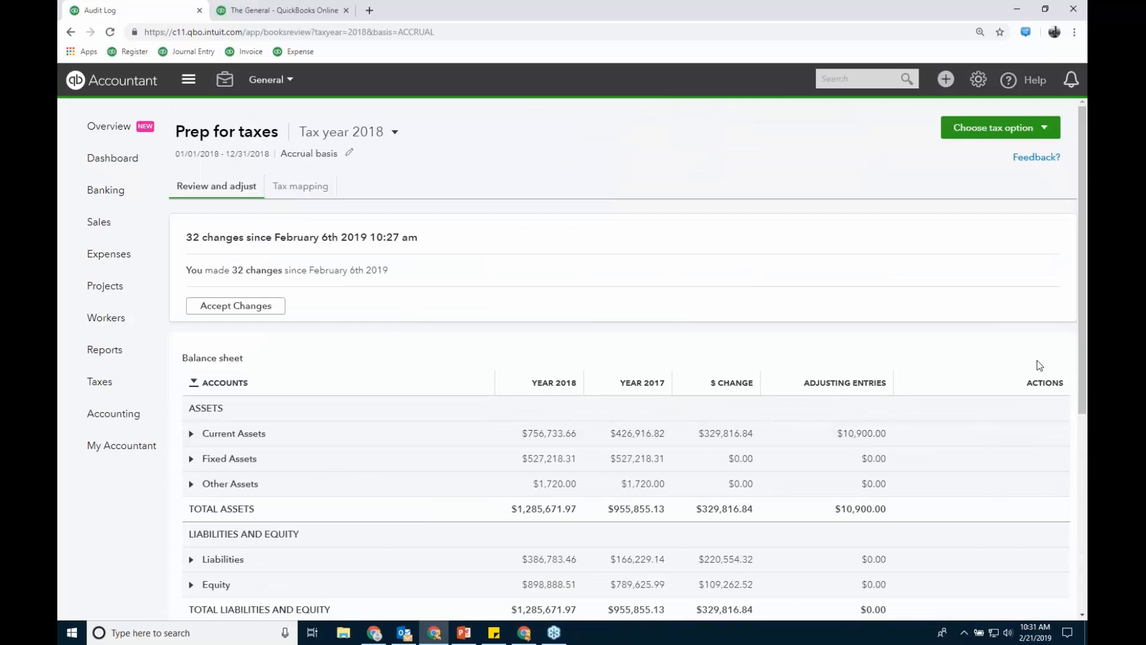
# - Expand Current Assets and Bank Accounts on the balance sheet, and view the actions available for 10100 Checking
pyautogui.hotkey('ctrl', '-')
pyautogui.hotkey('ctrl', '-')
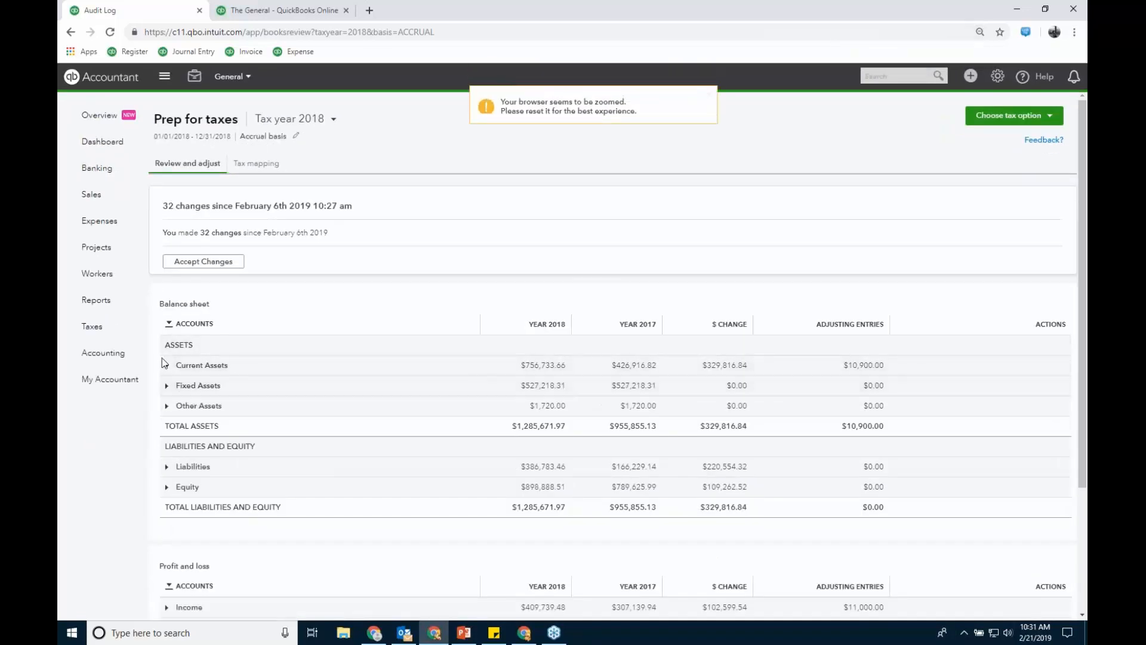
pyautogui.click(167, 365)
pyautogui.click(178, 385)
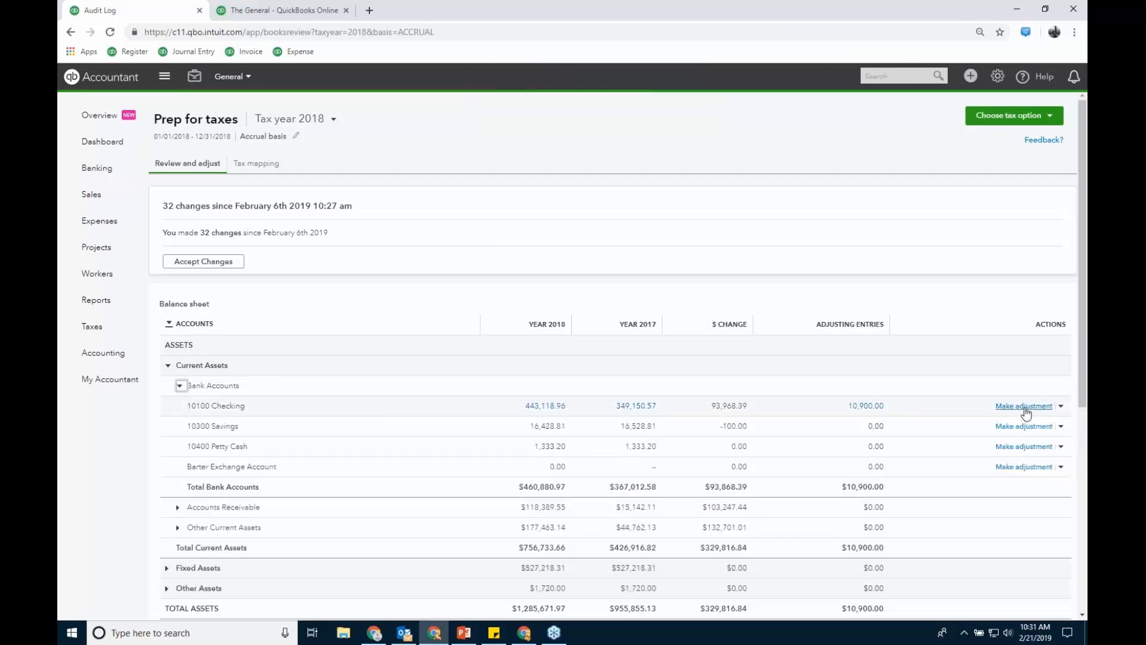
pyautogui.click(1062, 407)
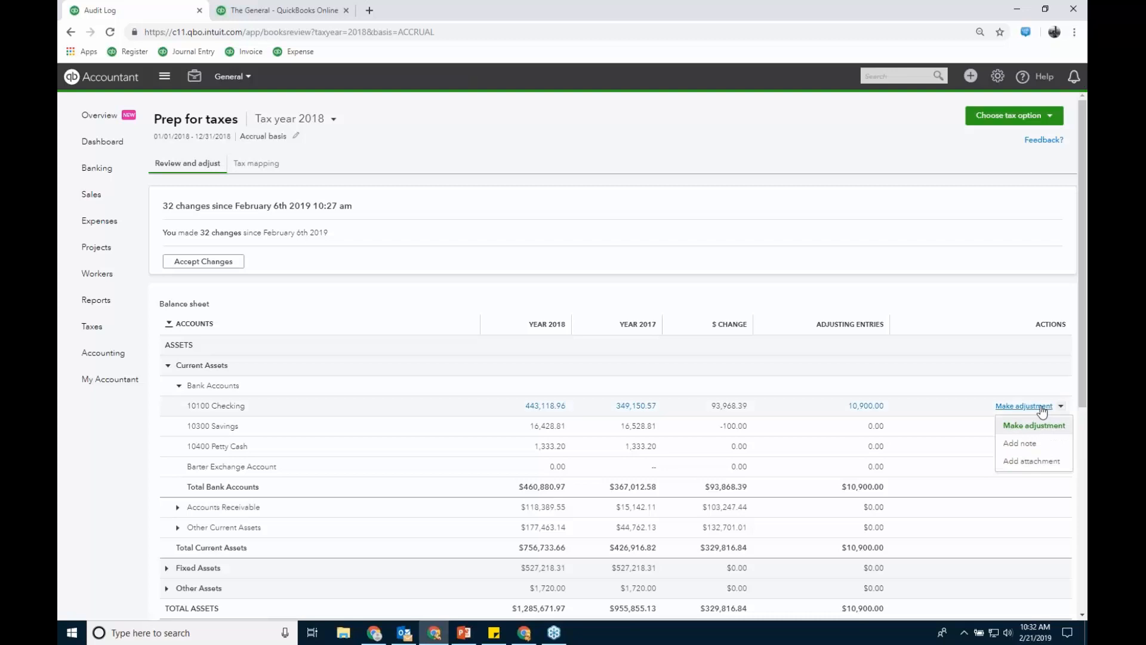
pyautogui.hotkey('ctrl', '+')
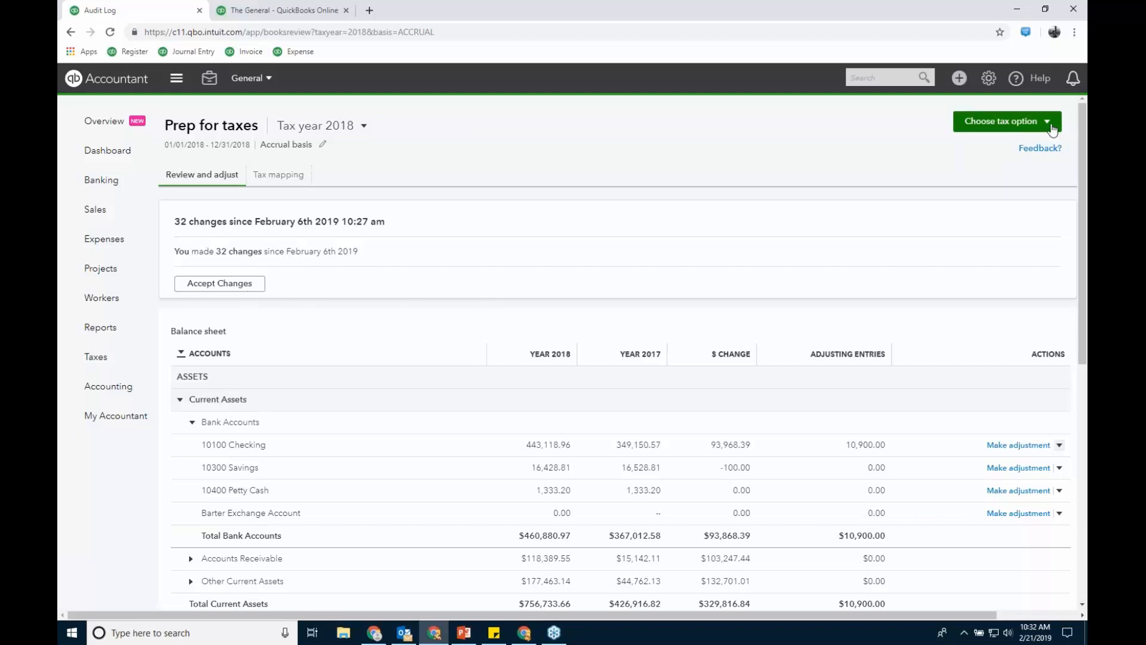
# - View the tax options for creating, updating or exporting a return, and open Tax mapping to see the unmapped accounts
pyautogui.click(1009, 121)
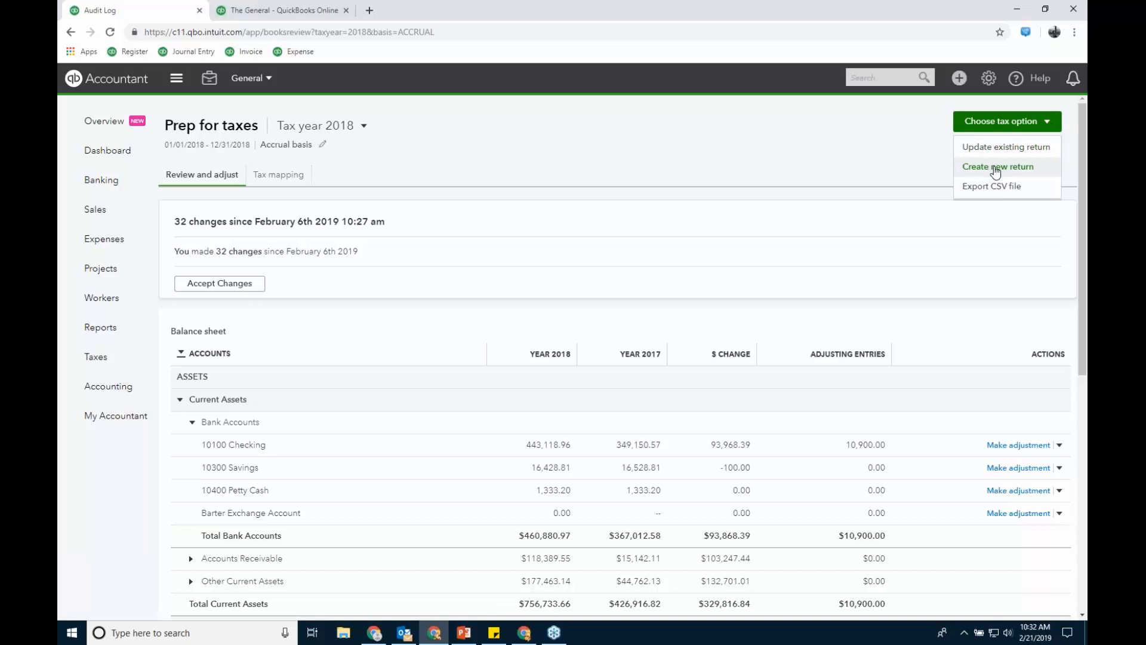
pyautogui.moveTo(995, 173); pyautogui.dragTo(303, 181)
pyautogui.click(303, 181)
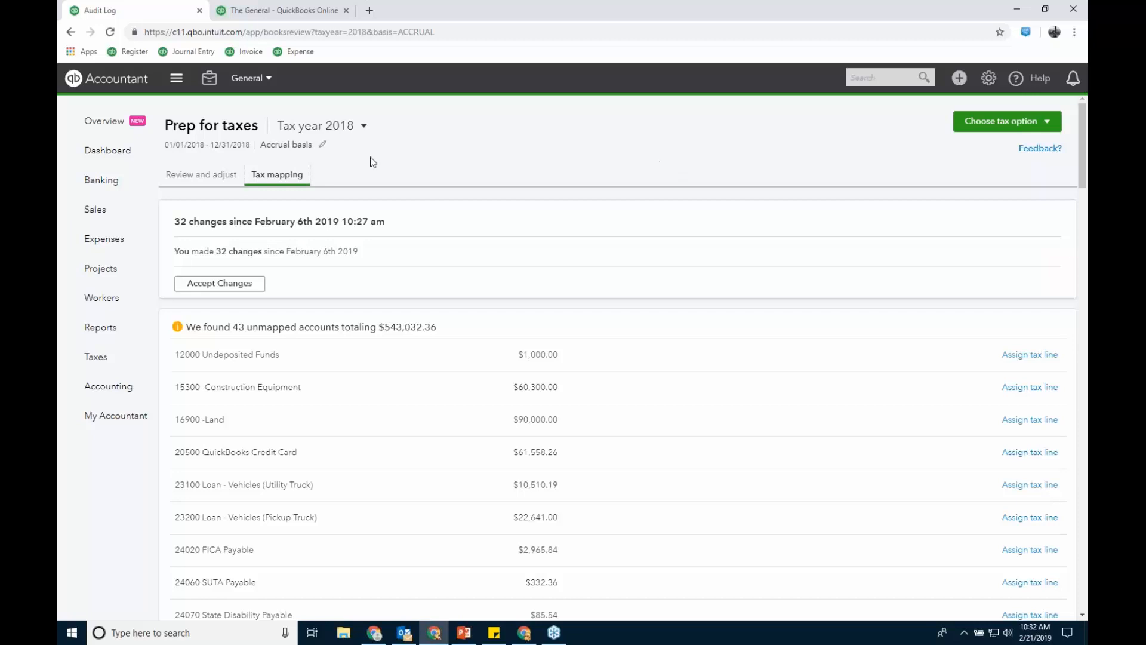
# - Open the Close Books settings from the Accountant Tools
pyautogui.click(210, 80)
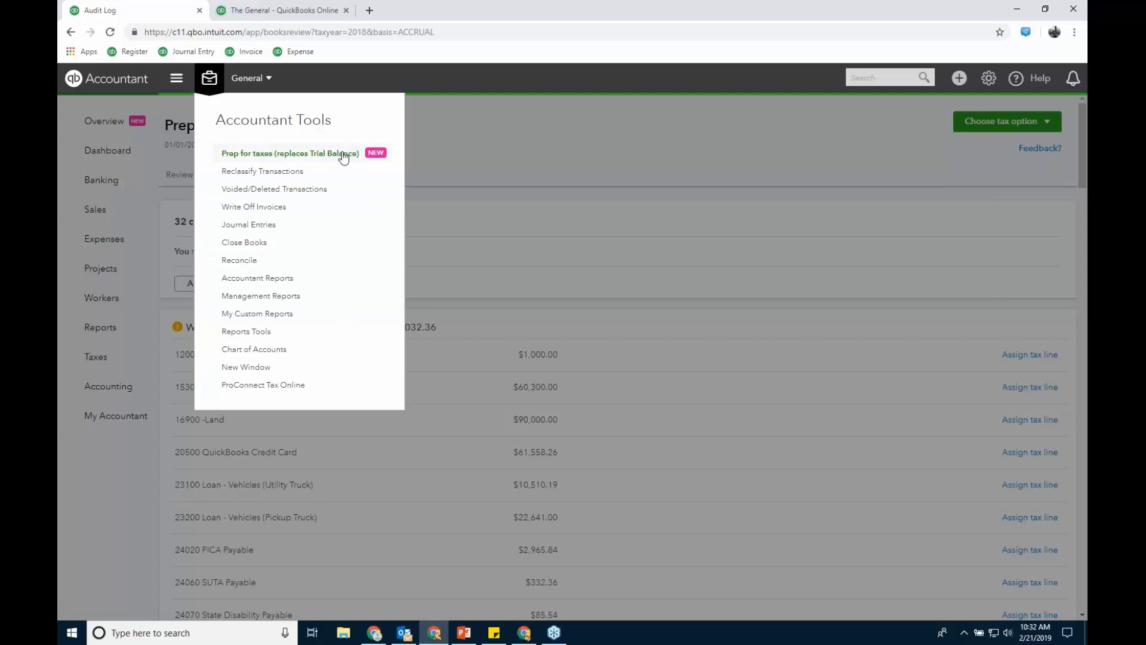
pyautogui.click(253, 242)
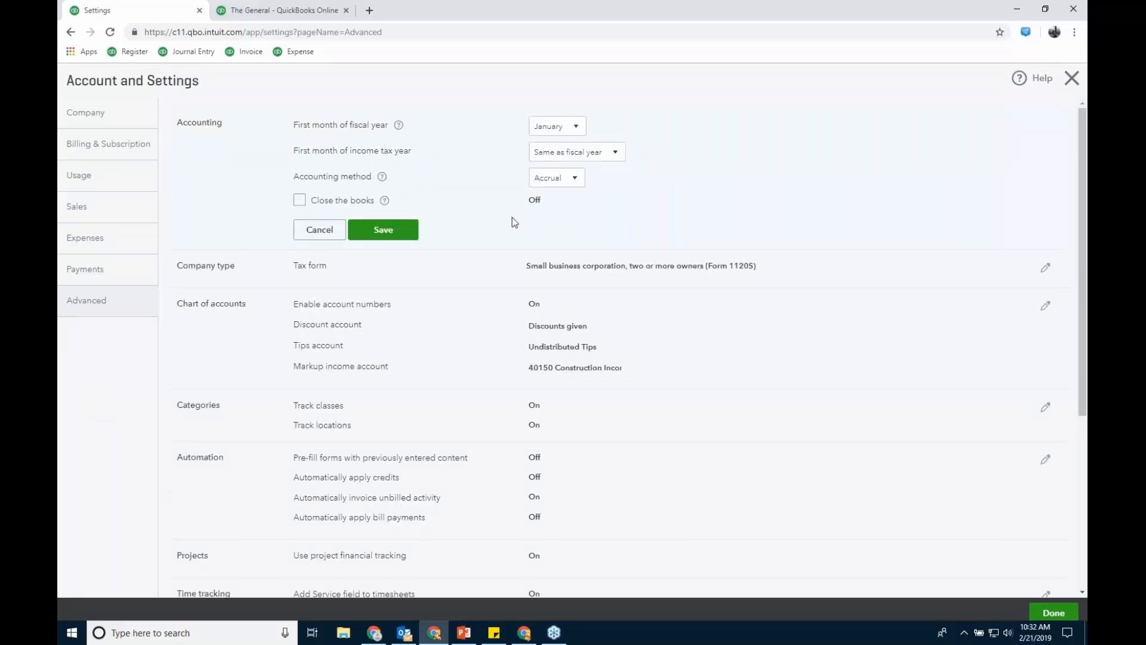
# - Try closing the books as of 12/31/2018 with changes allowed after a warning and entering a password, and cancel without saving
pyautogui.click(300, 201)
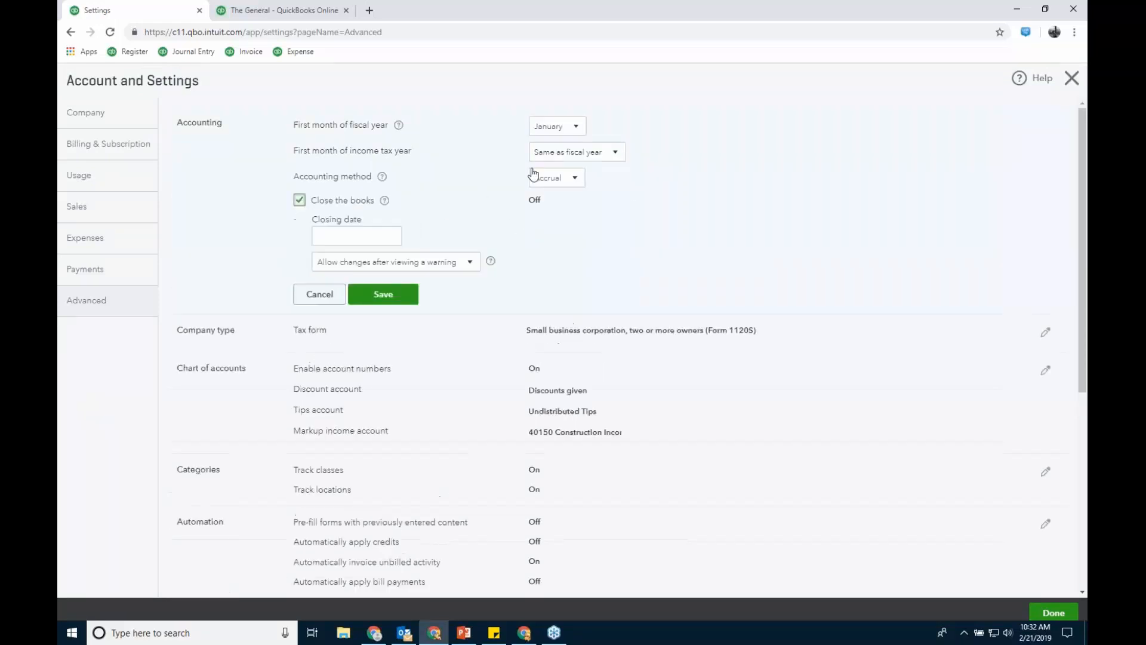
pyautogui.click(391, 236)
pyautogui.click(326, 268)
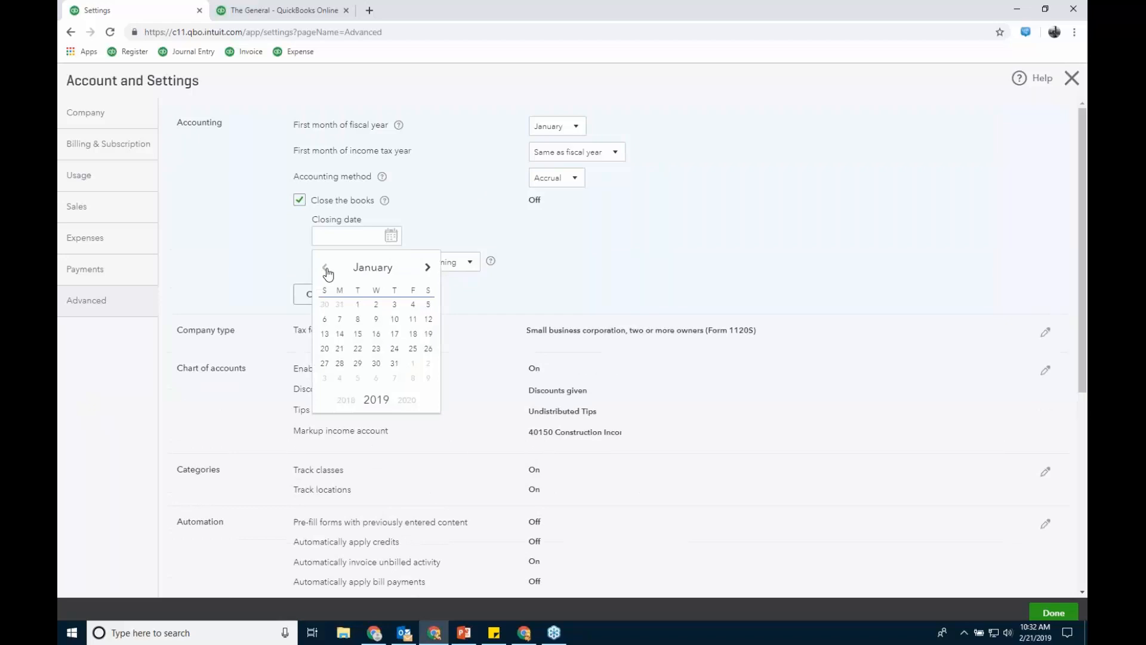
pyautogui.click(326, 269)
pyautogui.click(340, 378)
pyautogui.click(470, 263)
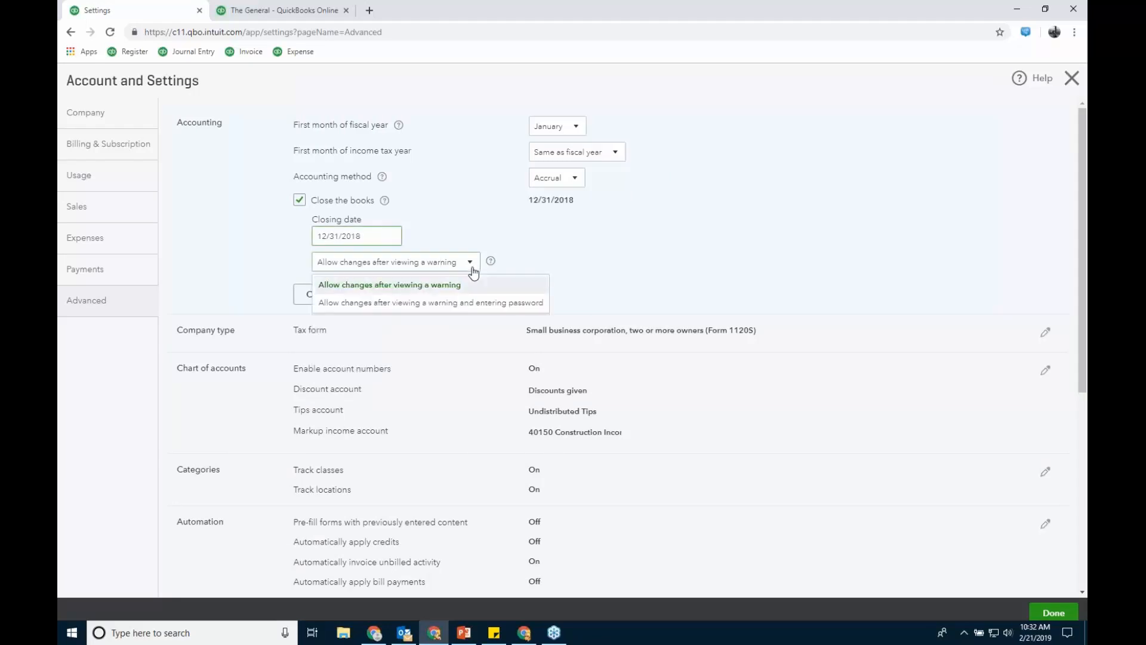
pyautogui.click(467, 302)
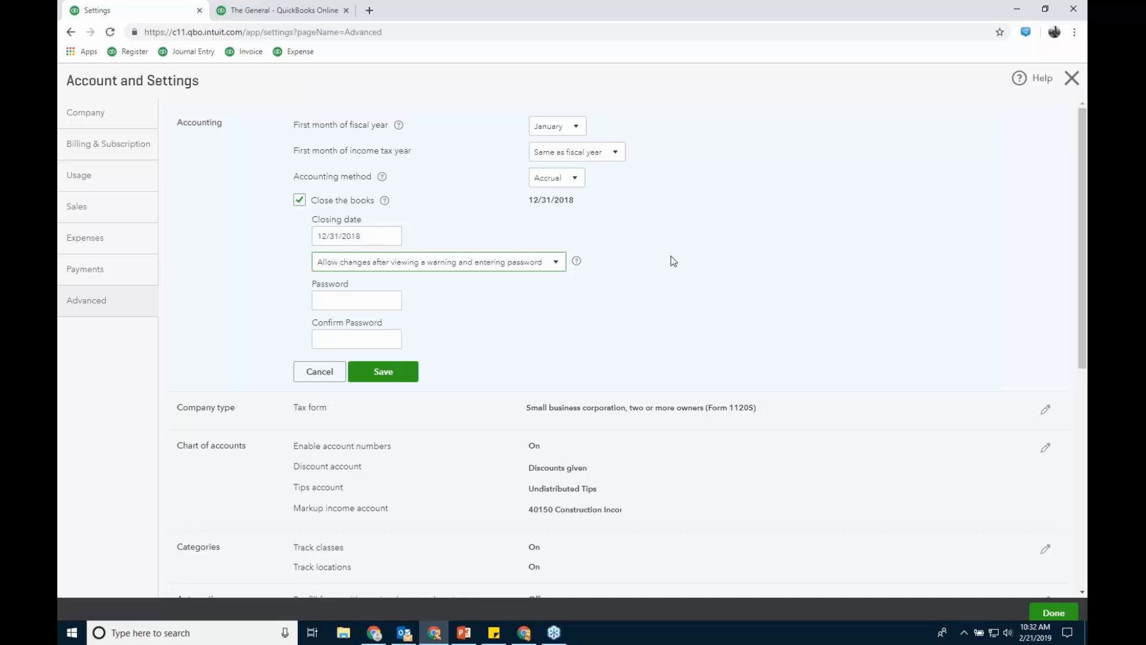
pyautogui.click(394, 298)
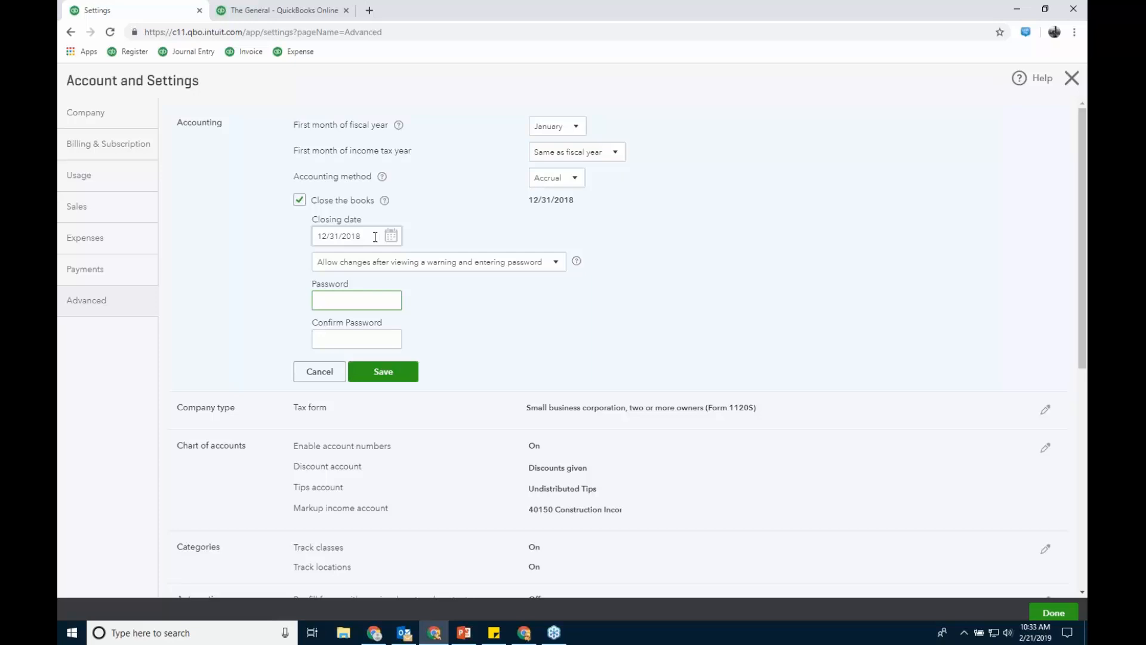
pyautogui.click(326, 374)
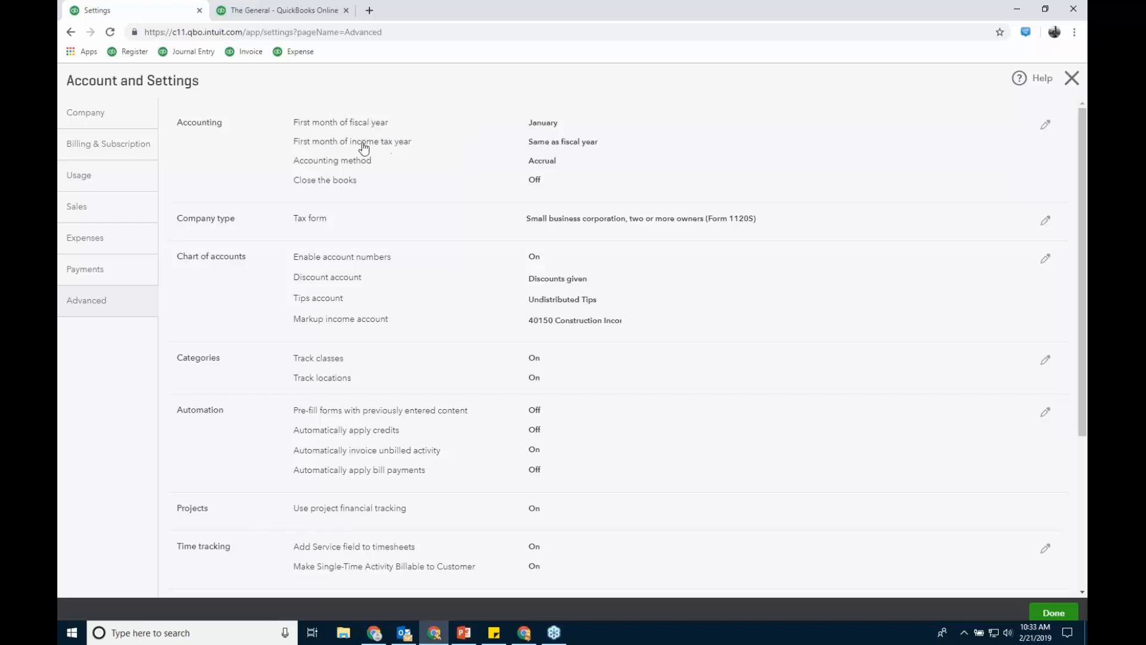
# - Try the Cash accounting method, switch back to Accrual, and cancel editing the Accounting settings
pyautogui.click(609, 172)
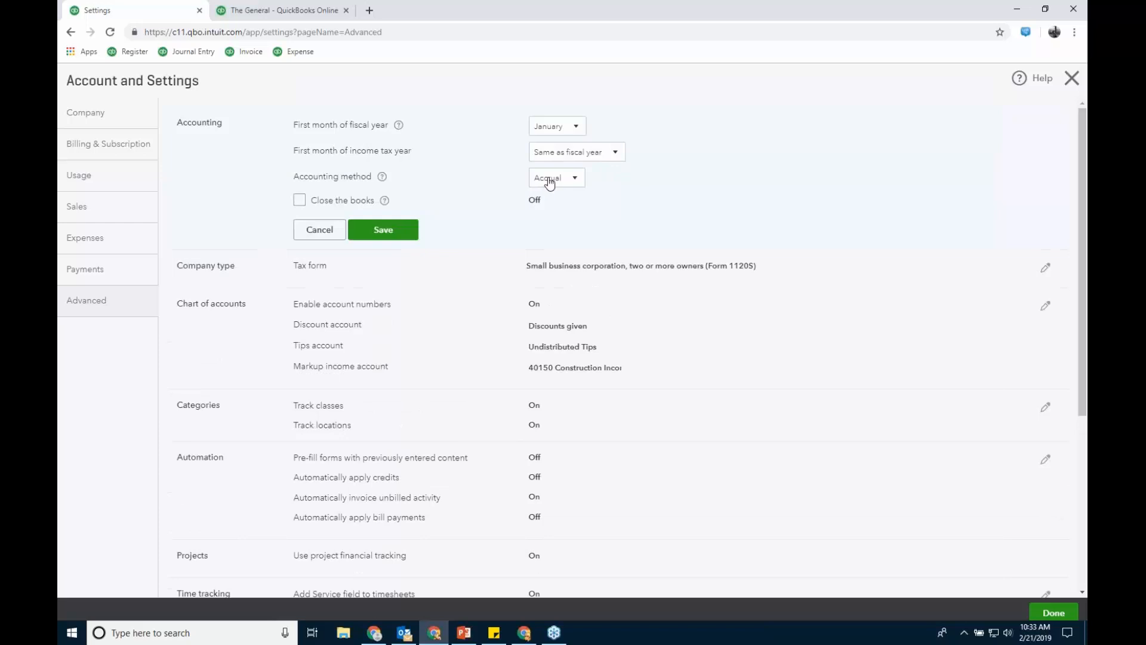
pyautogui.click(574, 182)
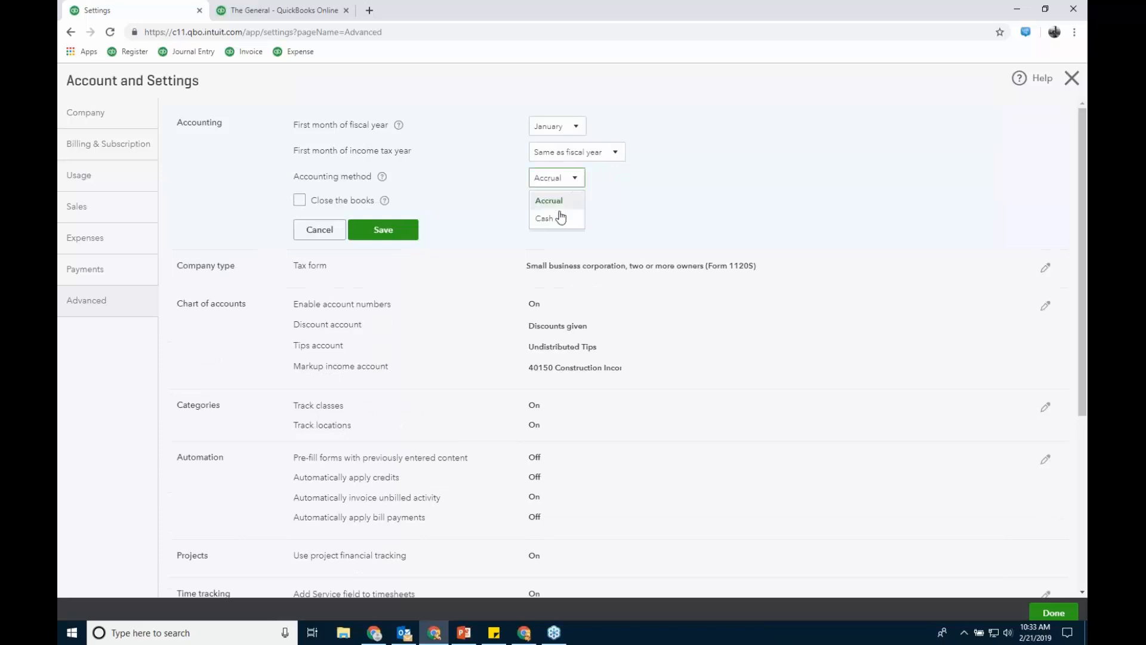
pyautogui.click(559, 216)
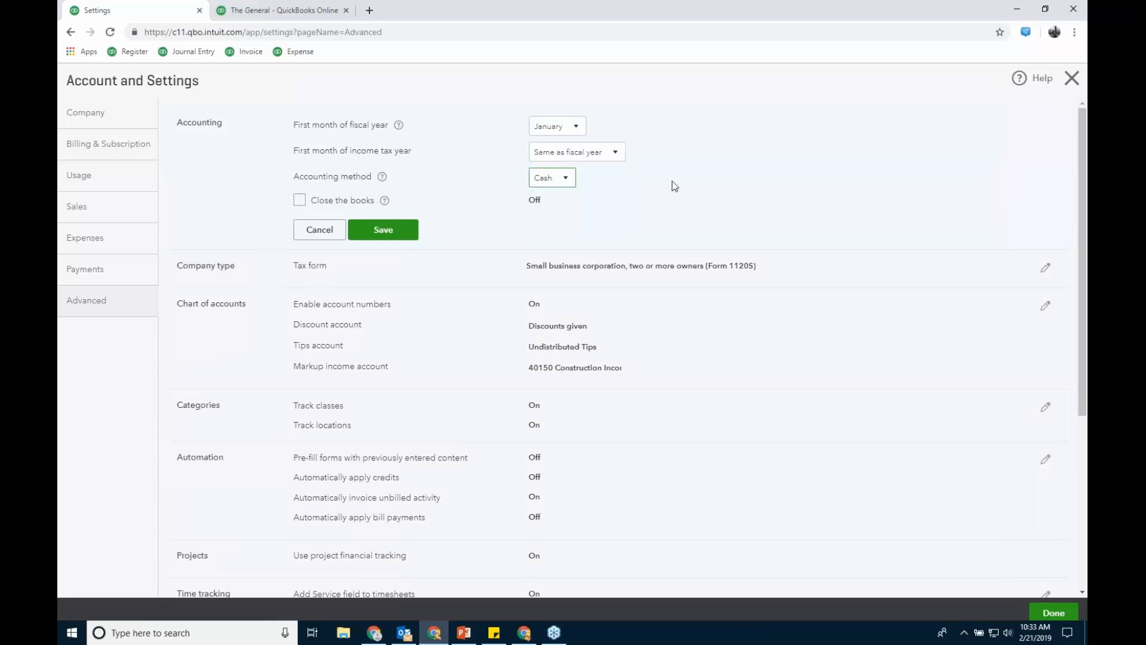
pyautogui.click(566, 179)
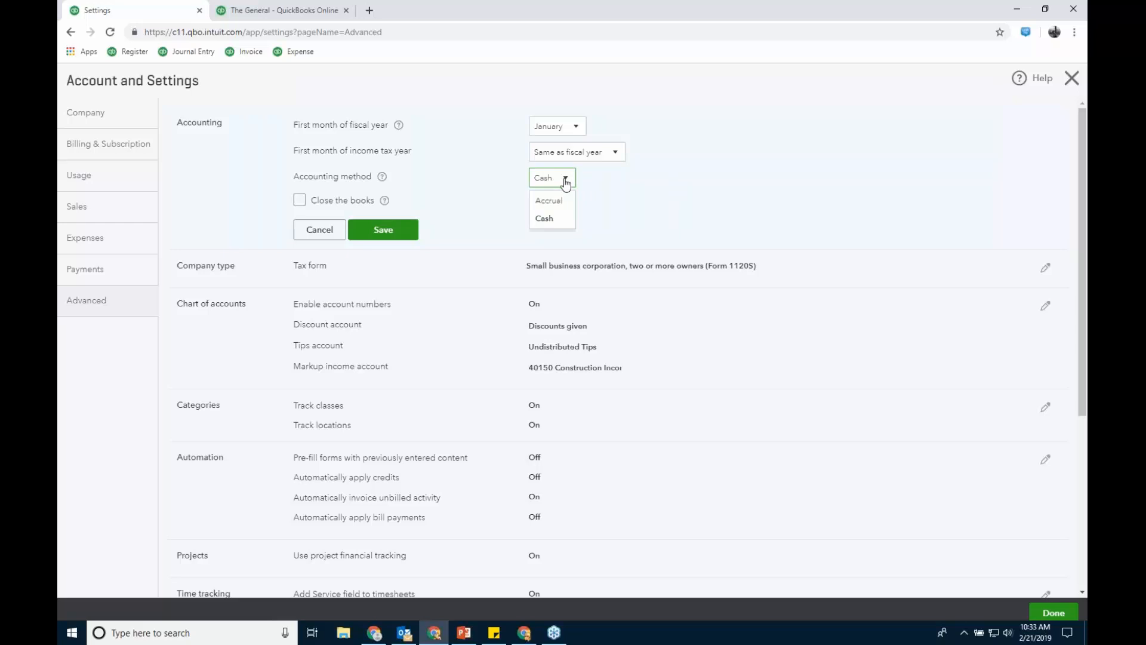
pyautogui.click(548, 198)
pyautogui.click(327, 231)
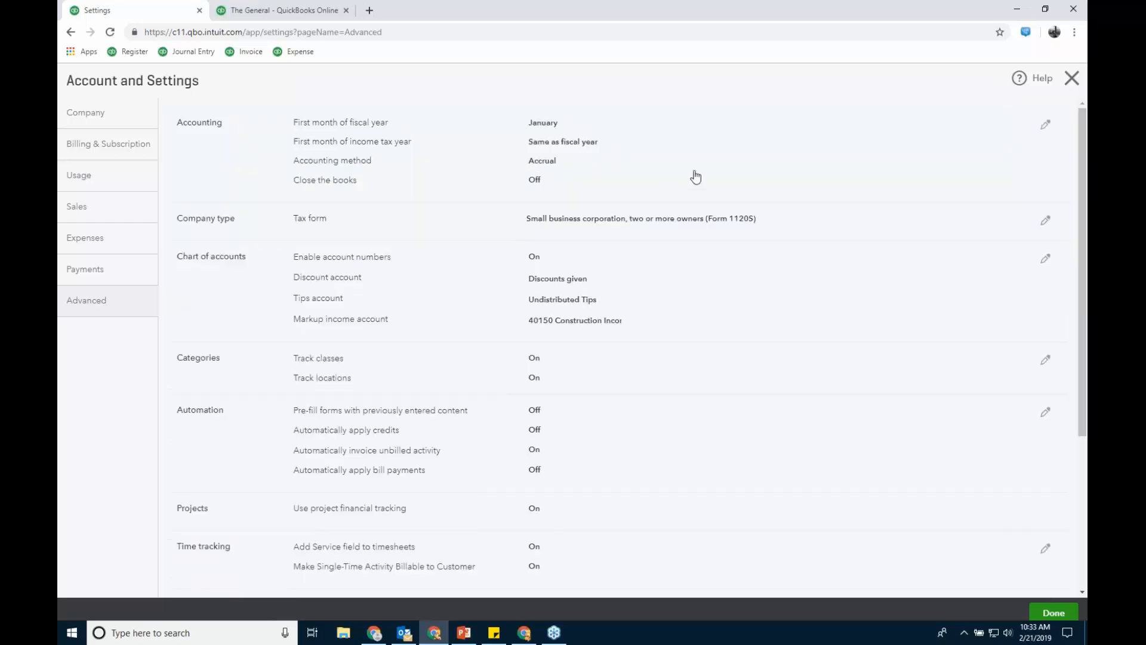
# - Open the Categories settings and review the class and location tracking options
pyautogui.scroll(-2, 786, 236)
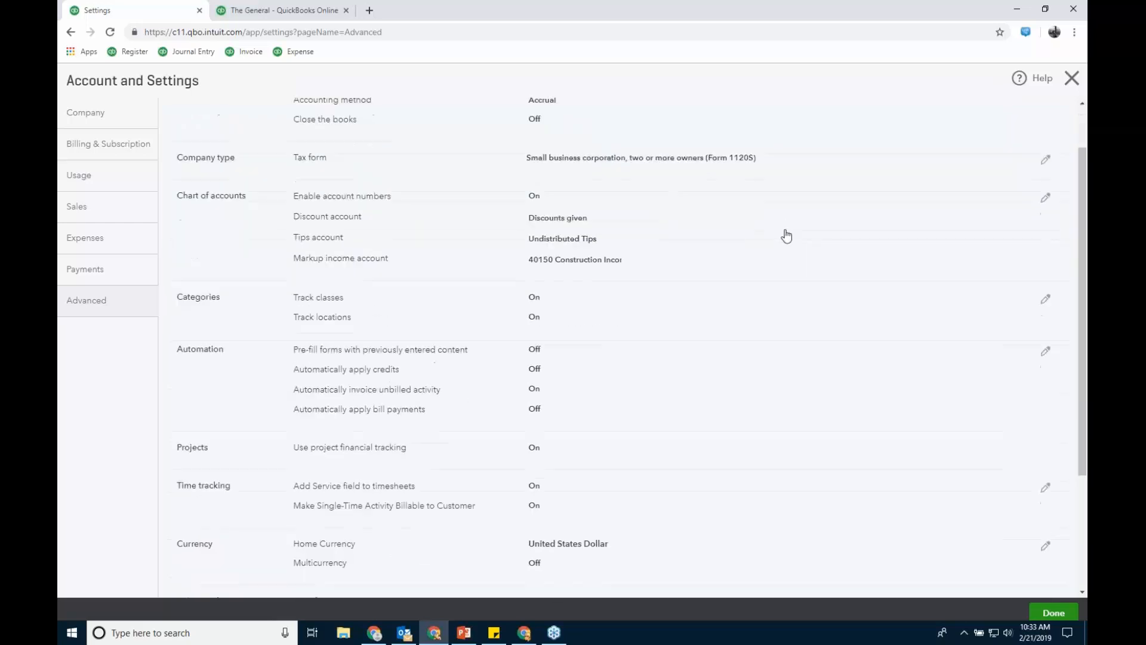
pyautogui.click(597, 312)
pyautogui.scroll(-1, 783, 317)
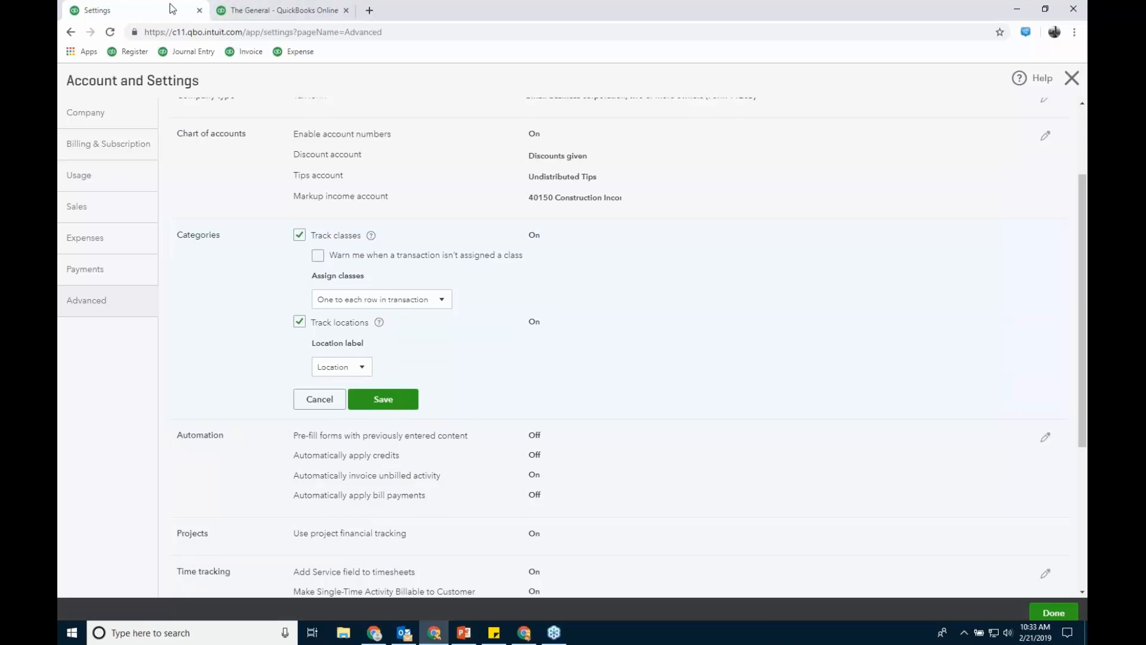
# - Switch to the browser tab with the Profit and Loss report and start a new bill there
pyautogui.click(303, 11)
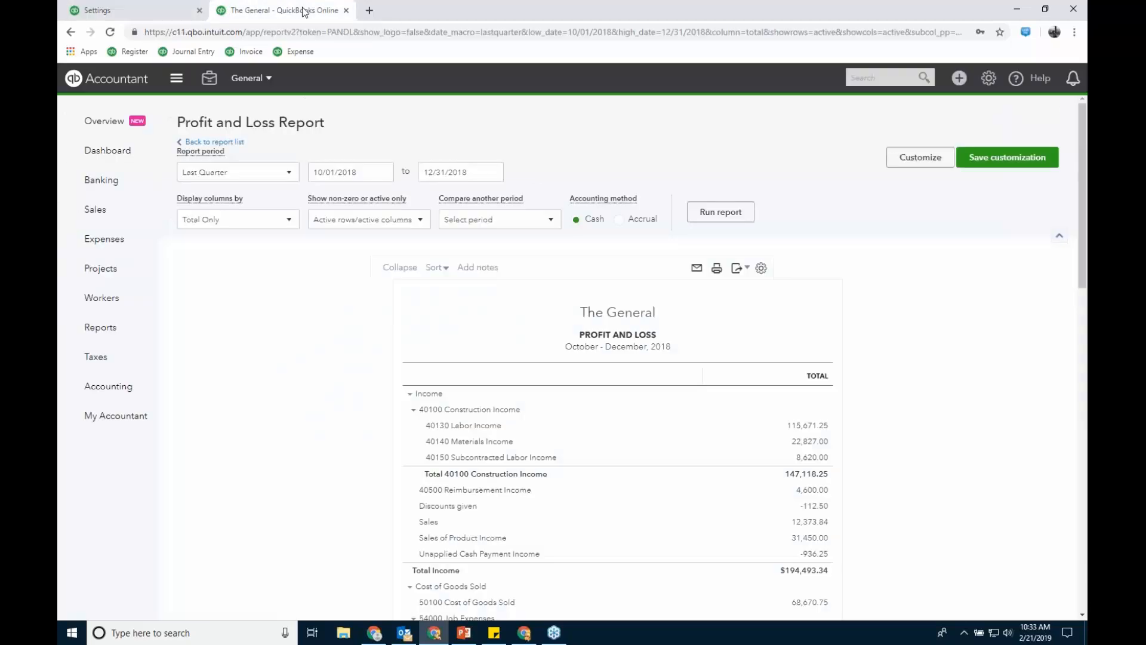
pyautogui.click(962, 84)
pyautogui.click(669, 197)
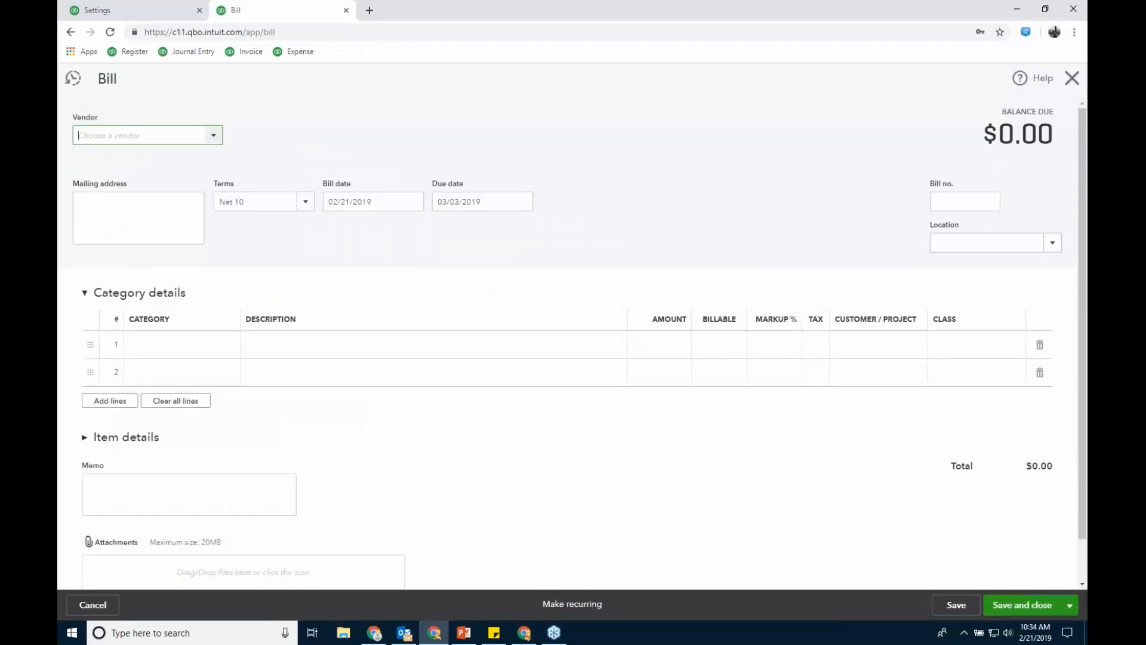
# - Open the recent 02/06/2019 bill from Custom Kitchens of Bayshore and add a 54520 Freight & Delivery category line for 5000
pyautogui.click(80, 86)
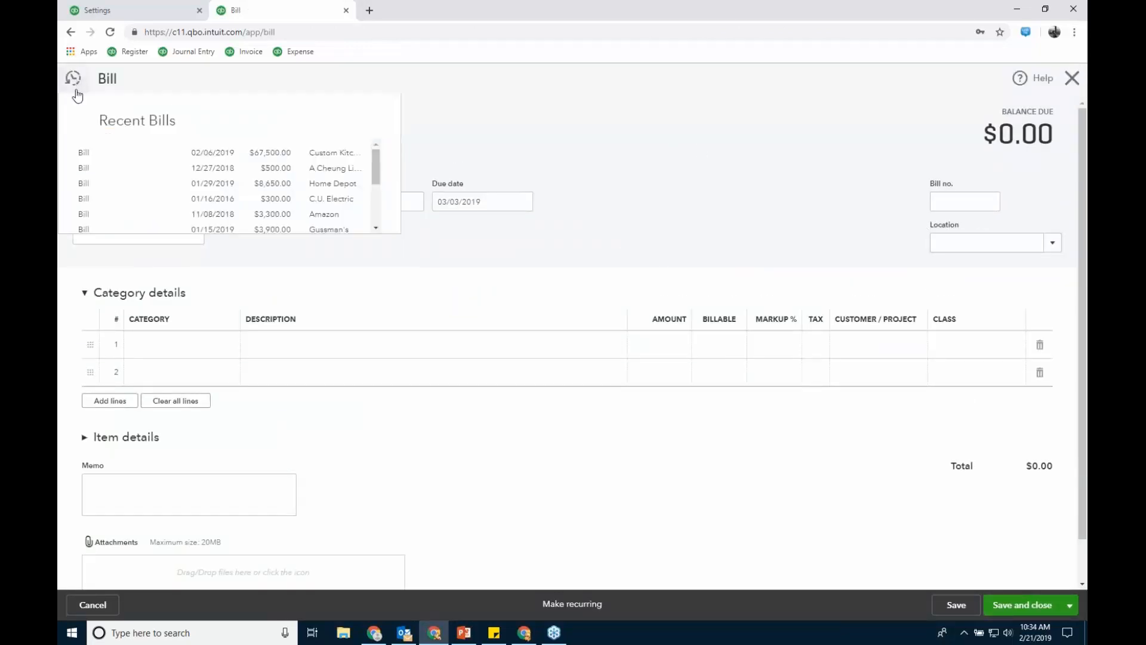
pyautogui.click(252, 154)
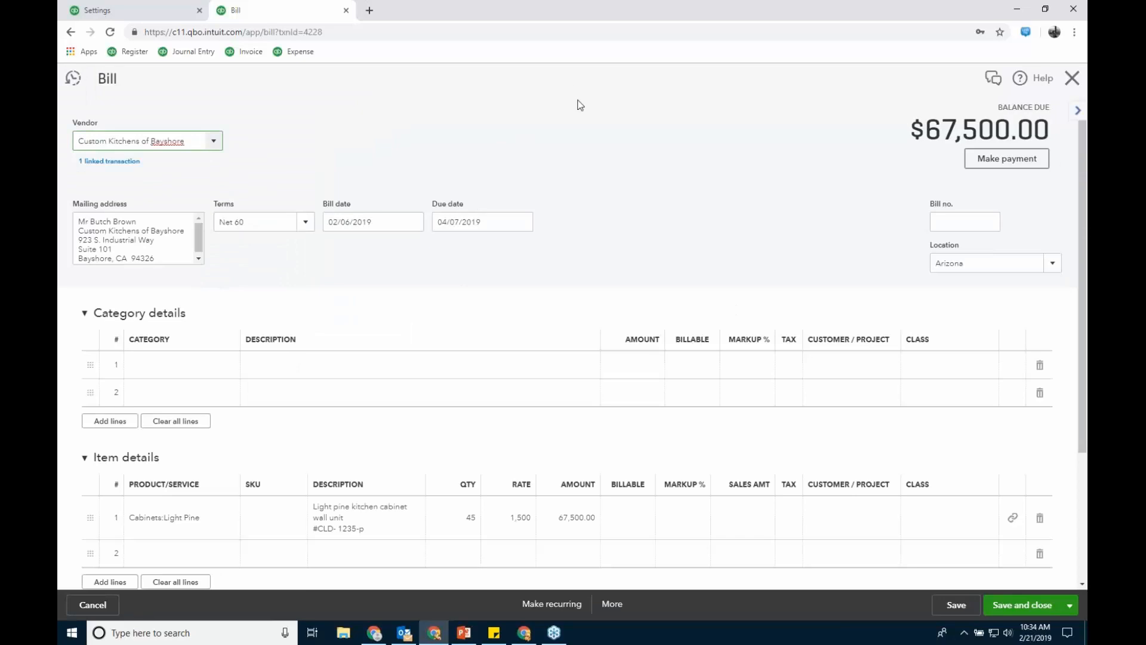
pyautogui.scroll(-3, 515, 389)
pyautogui.click(226, 188)
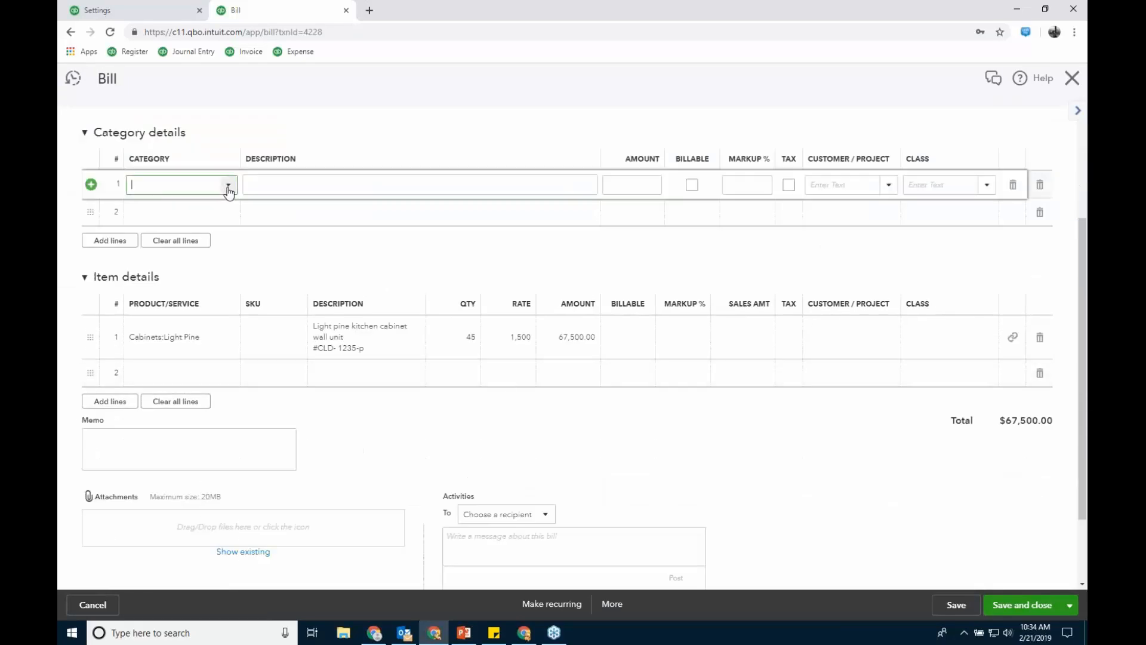
pyautogui.write('fre')
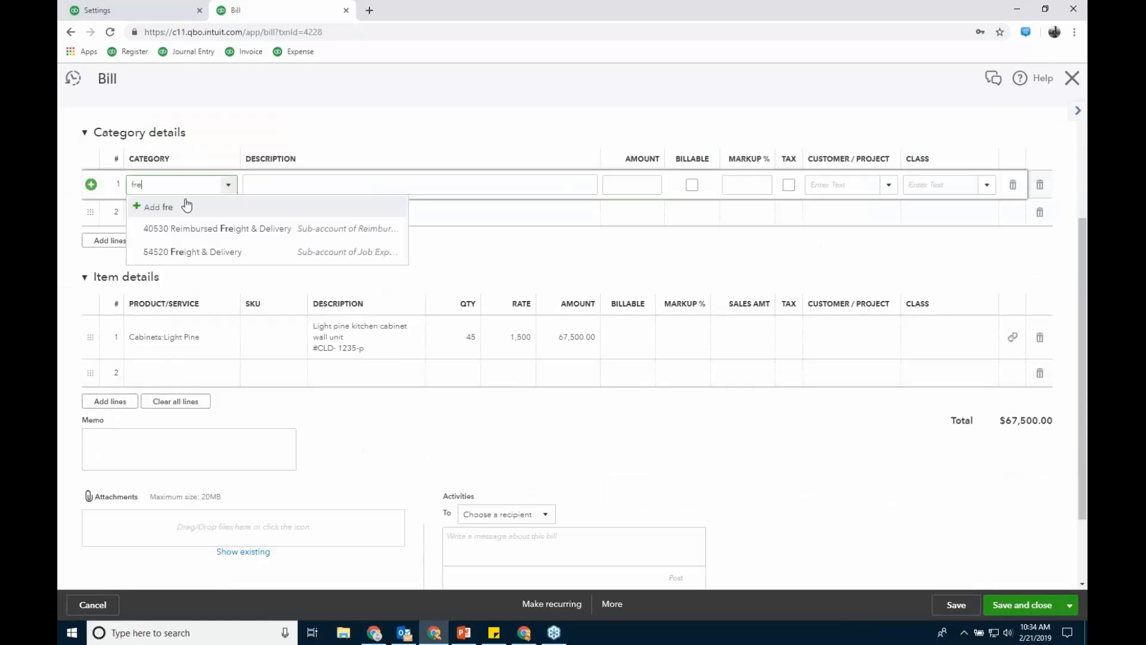
pyautogui.click(200, 252)
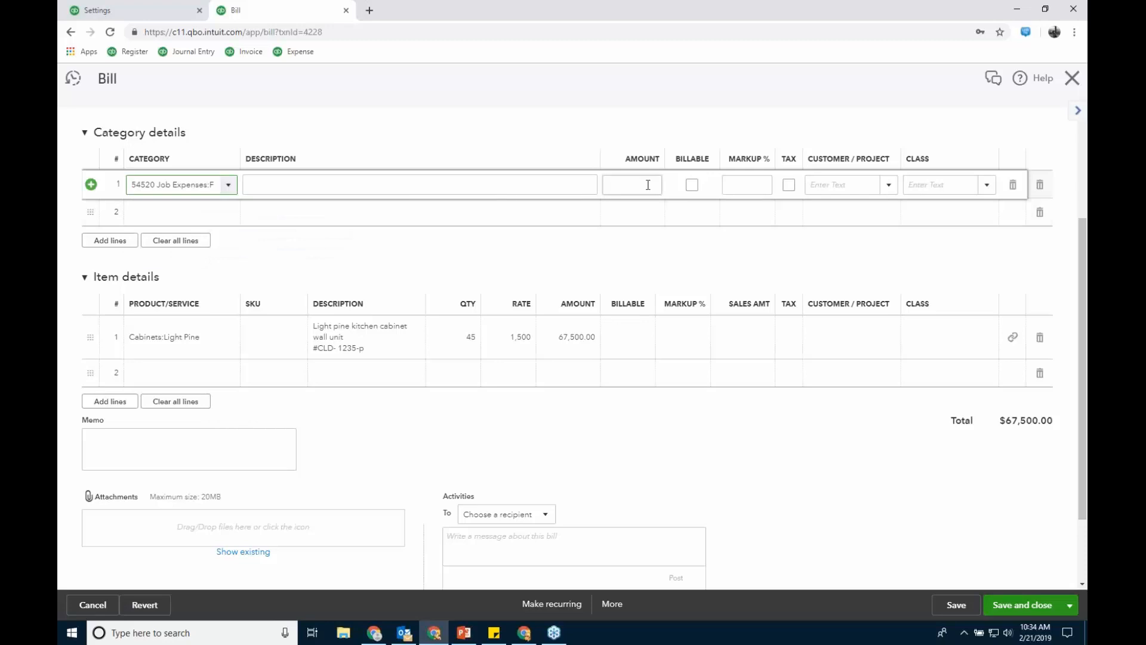
pyautogui.write('5000')
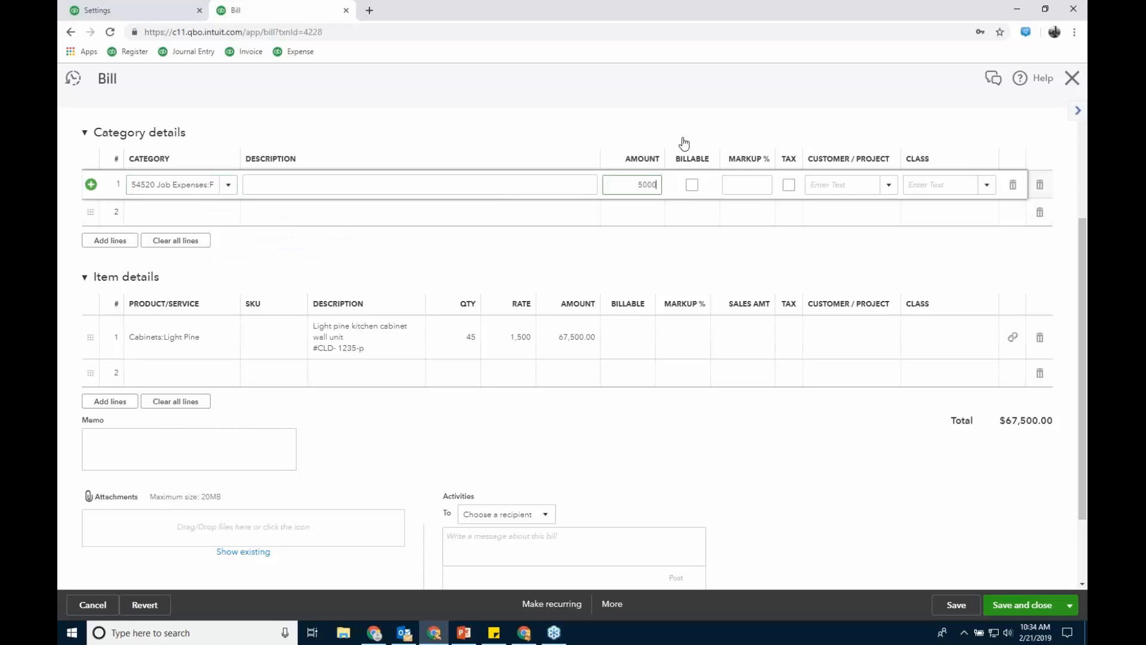
pyautogui.click(686, 134)
pyautogui.scroll(3, 801, 148)
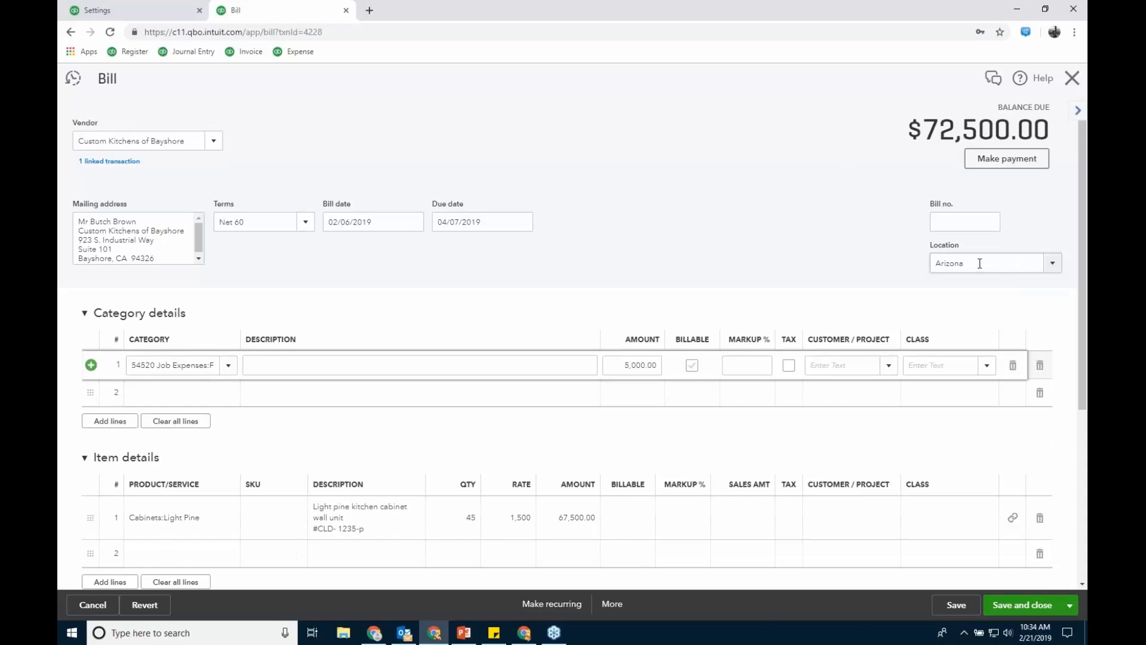
# - Assign the class New Construction to the bill's freight line and Overhead to the Light Pine cabinets line
pyautogui.click(987, 366)
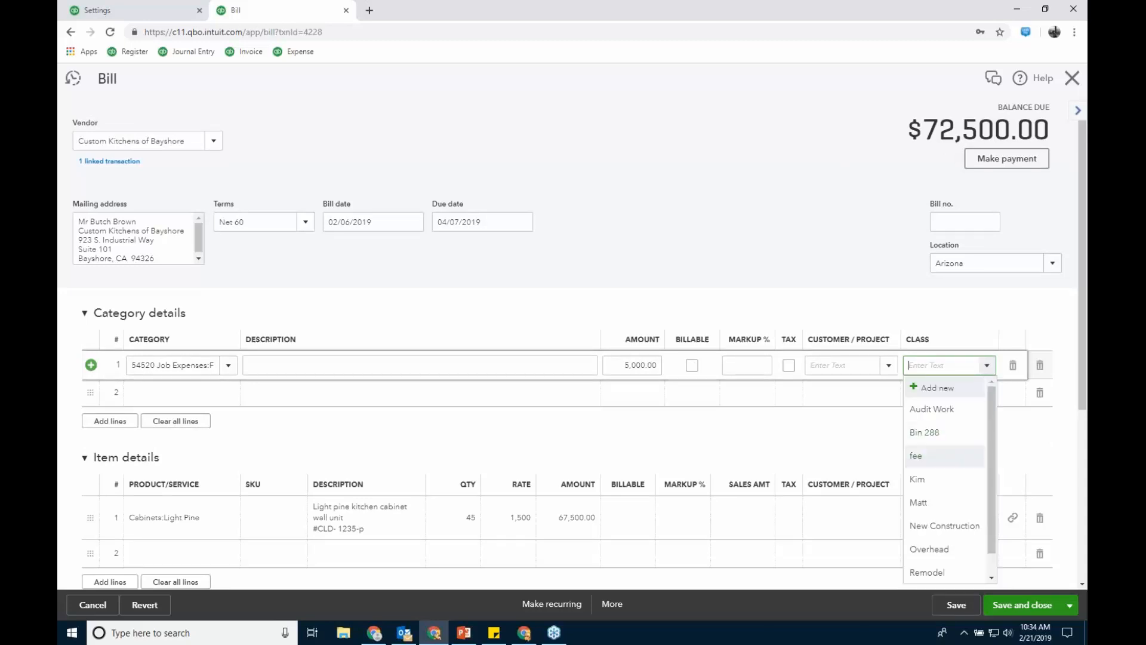
pyautogui.click(945, 527)
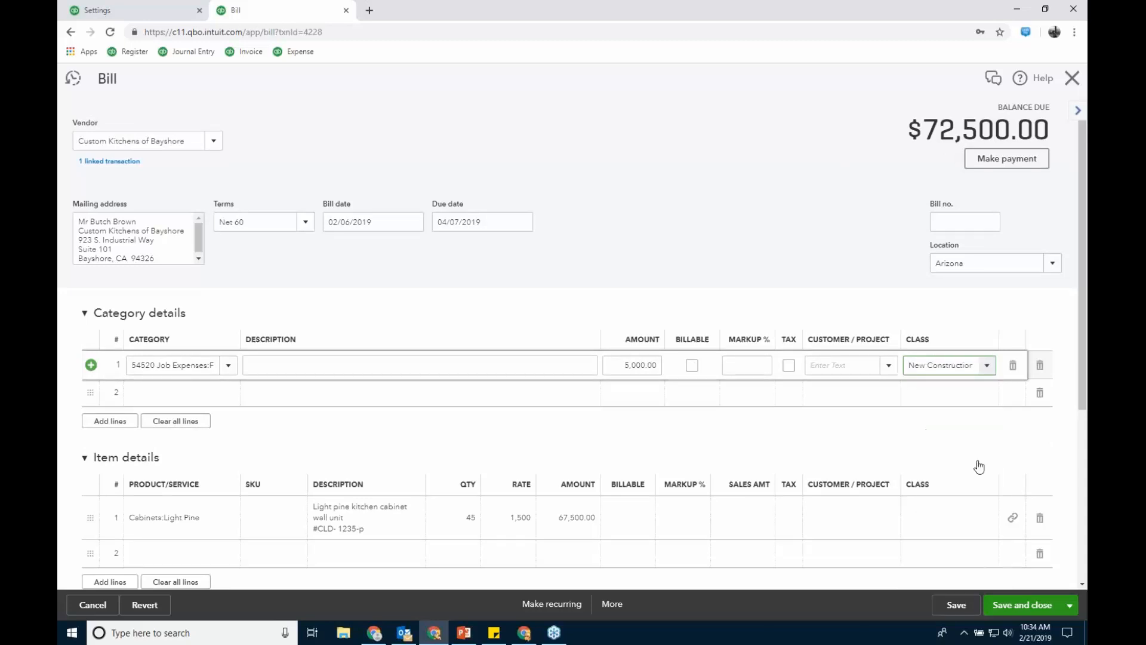
pyautogui.click(955, 524)
pyautogui.click(990, 520)
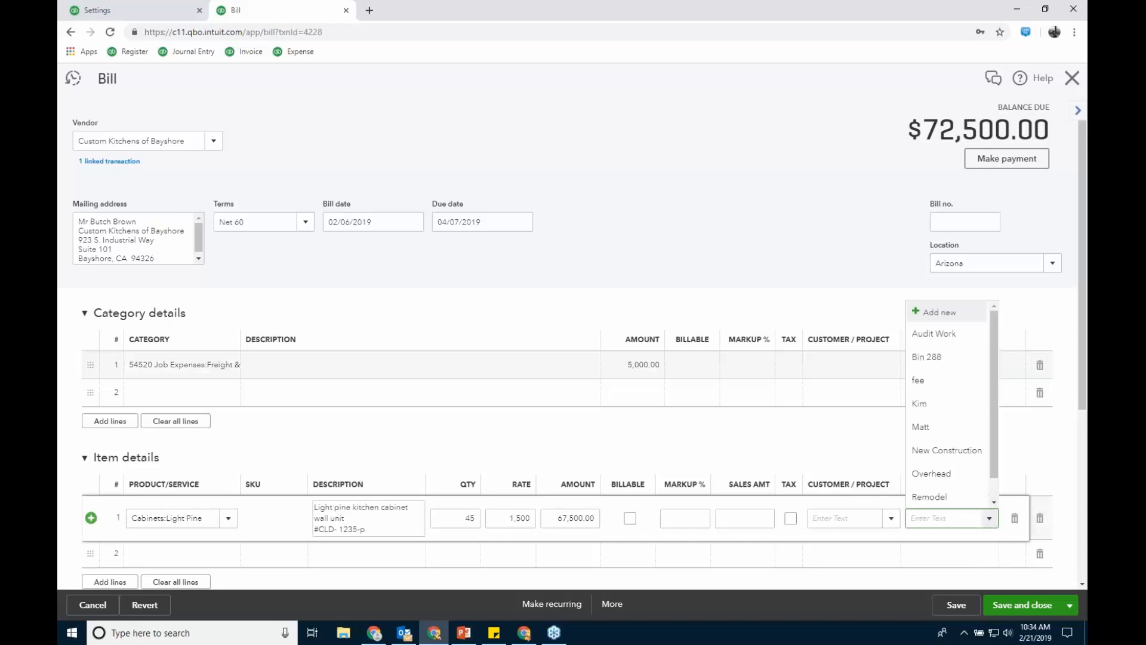
pyautogui.click(944, 473)
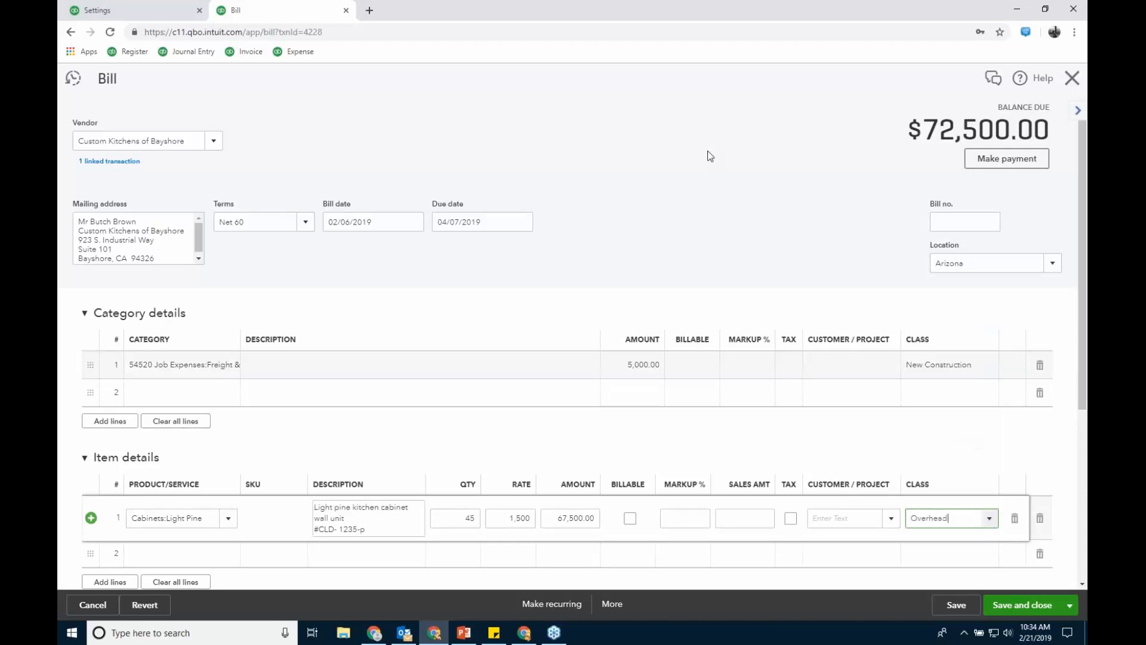
# - Change the cabinets line's class to New Construction and the freight line's class to Overhead, and save the bill
pyautogui.click(989, 518)
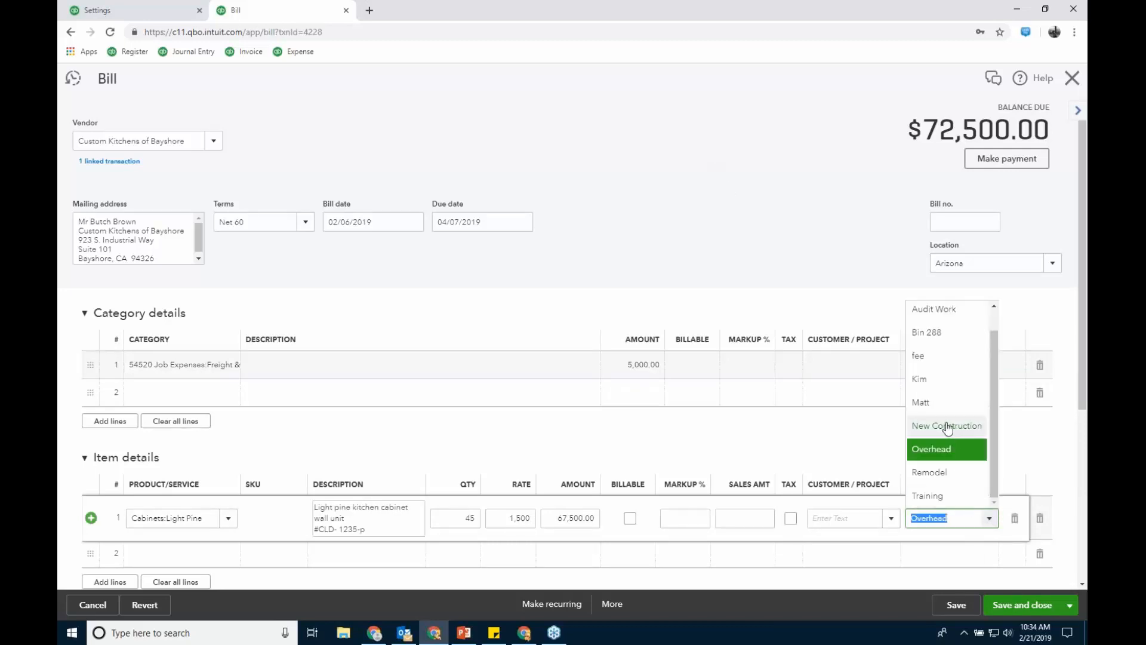
pyautogui.click(948, 426)
pyautogui.click(976, 366)
pyautogui.click(987, 365)
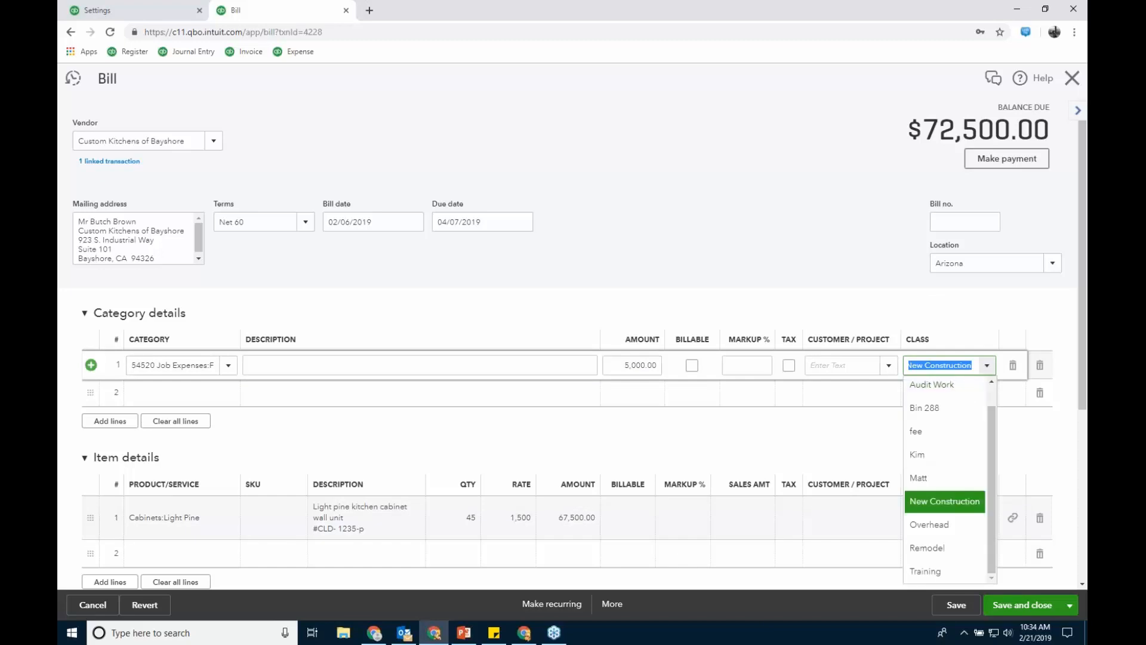
pyautogui.click(935, 525)
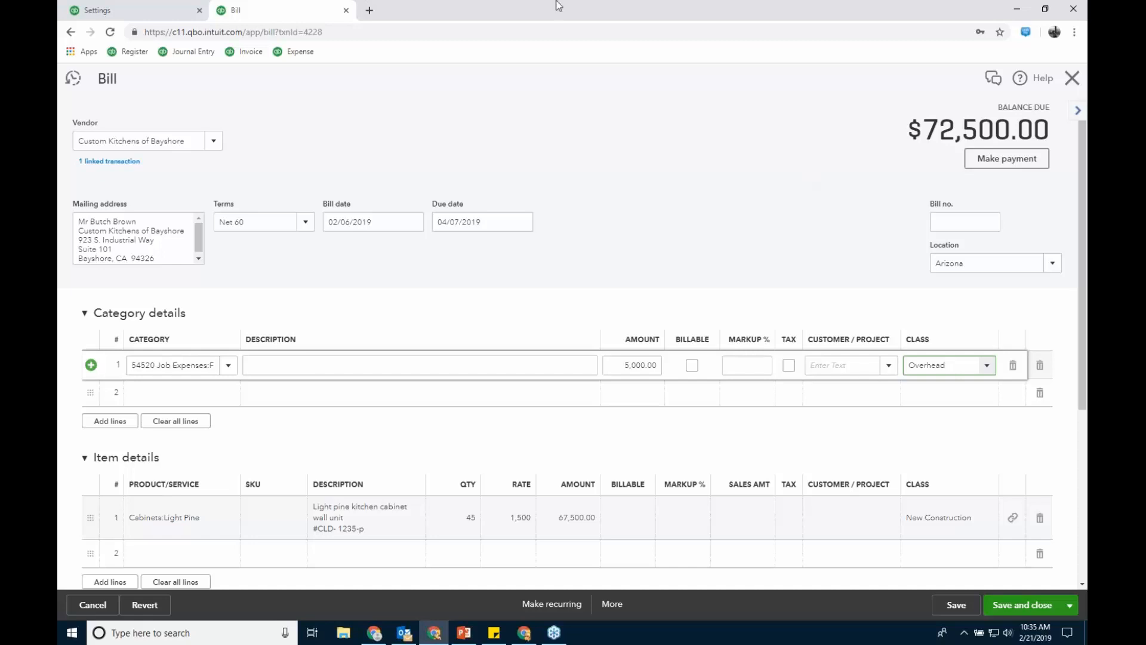
pyautogui.click(957, 605)
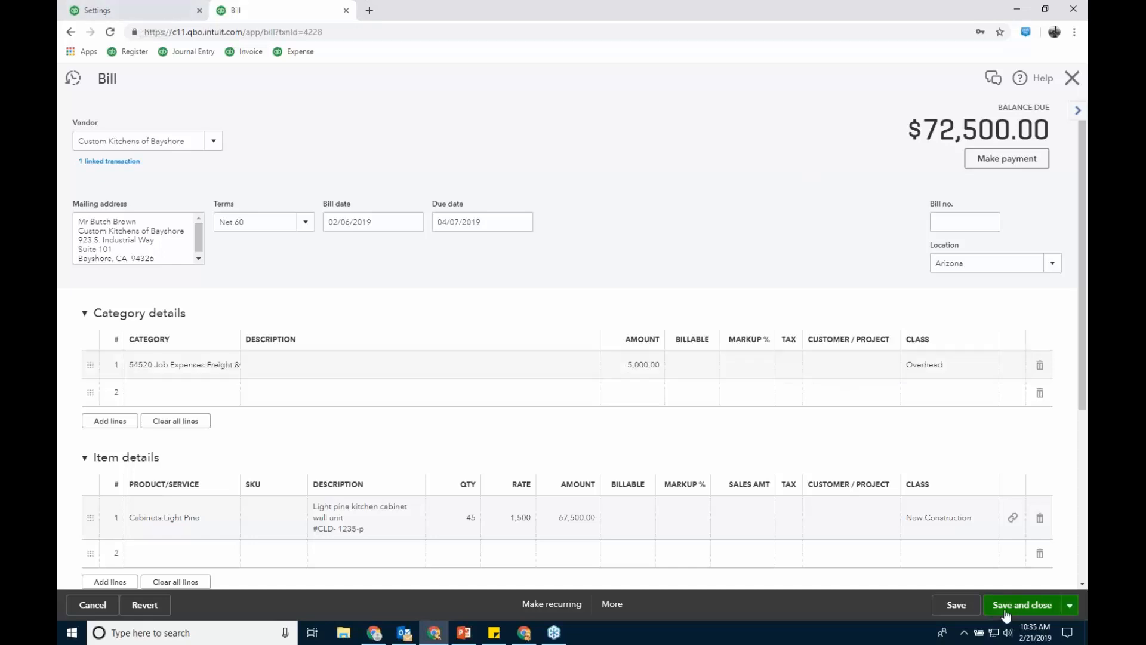
pyautogui.click(693, 375)
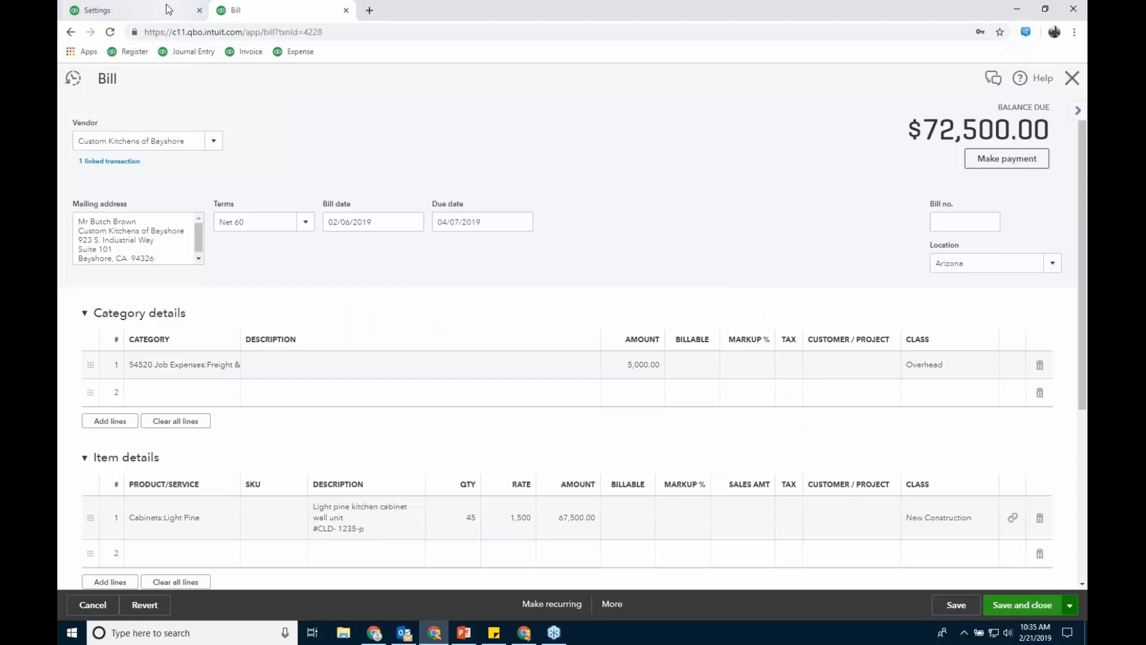
# - Switch to the Settings browser tab, open the Automation settings, and try turning automatic invoicing of unbilled activity off and back on
pyautogui.click(131, 10)
pyautogui.click(313, 399)
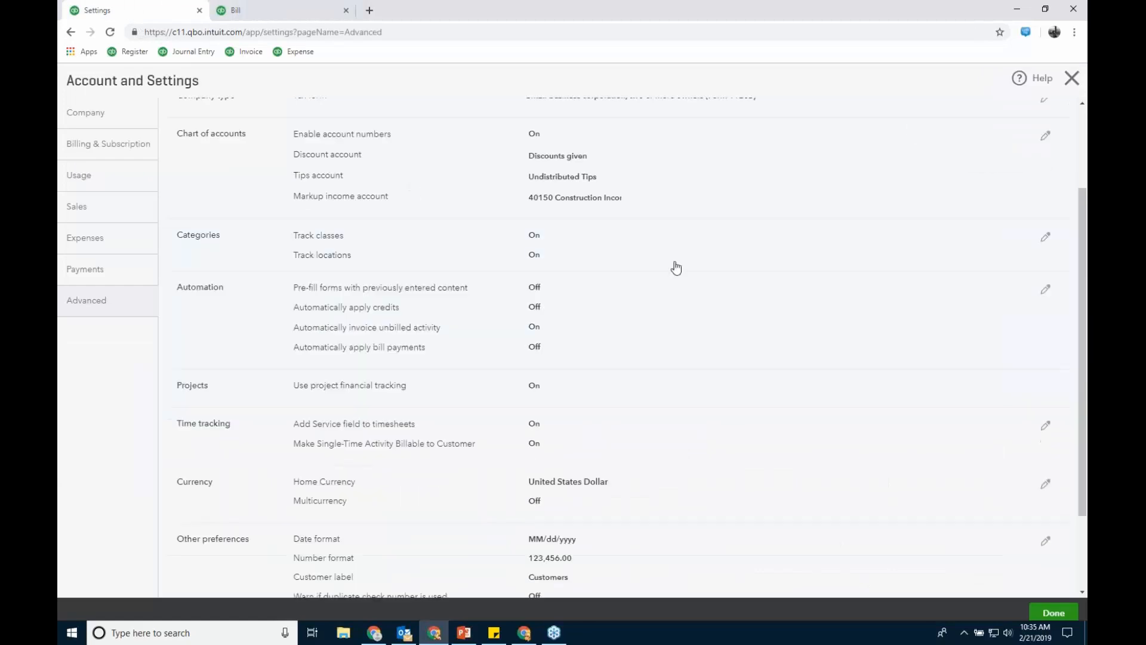
pyautogui.scroll(-3, 681, 258)
pyautogui.click(629, 220)
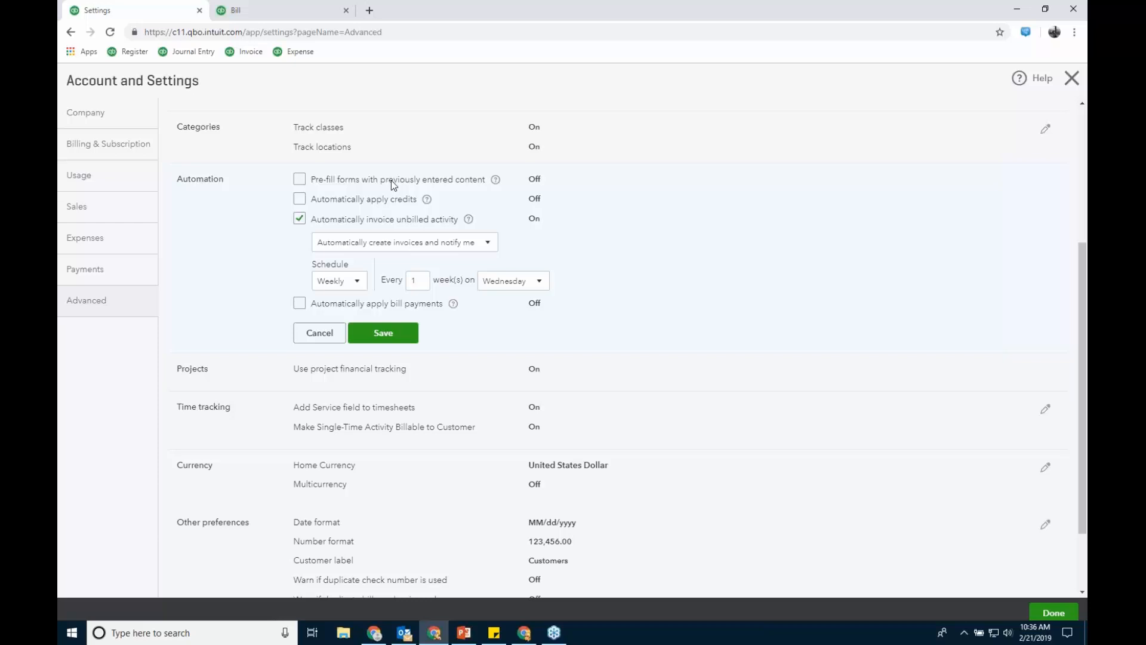
pyautogui.click(299, 219)
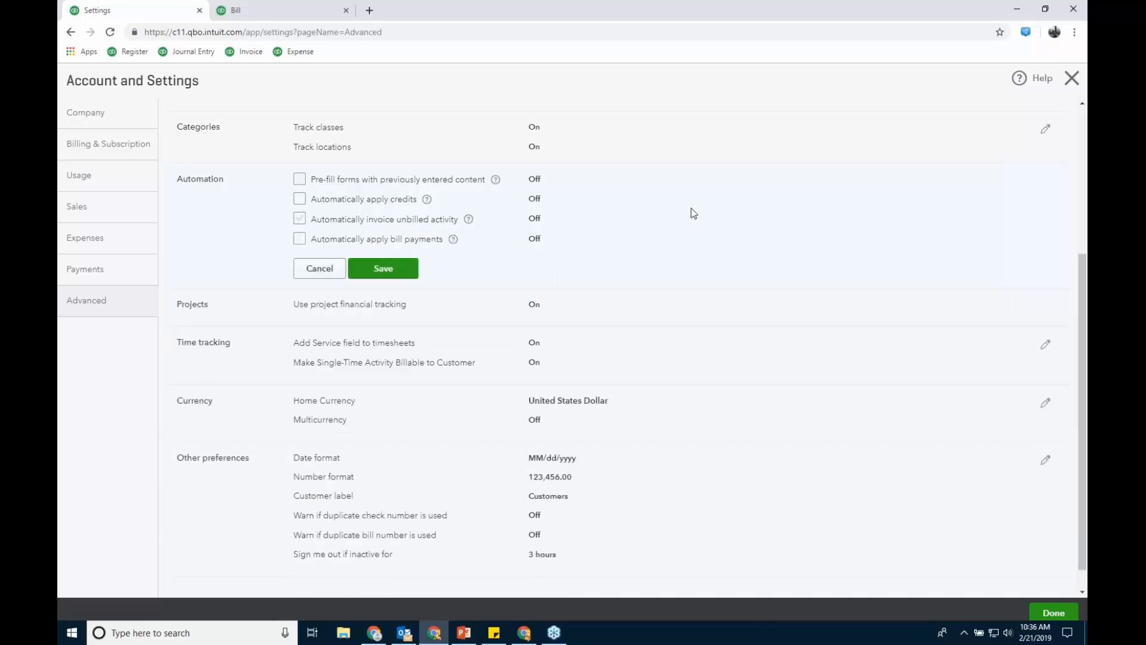
pyautogui.click(299, 219)
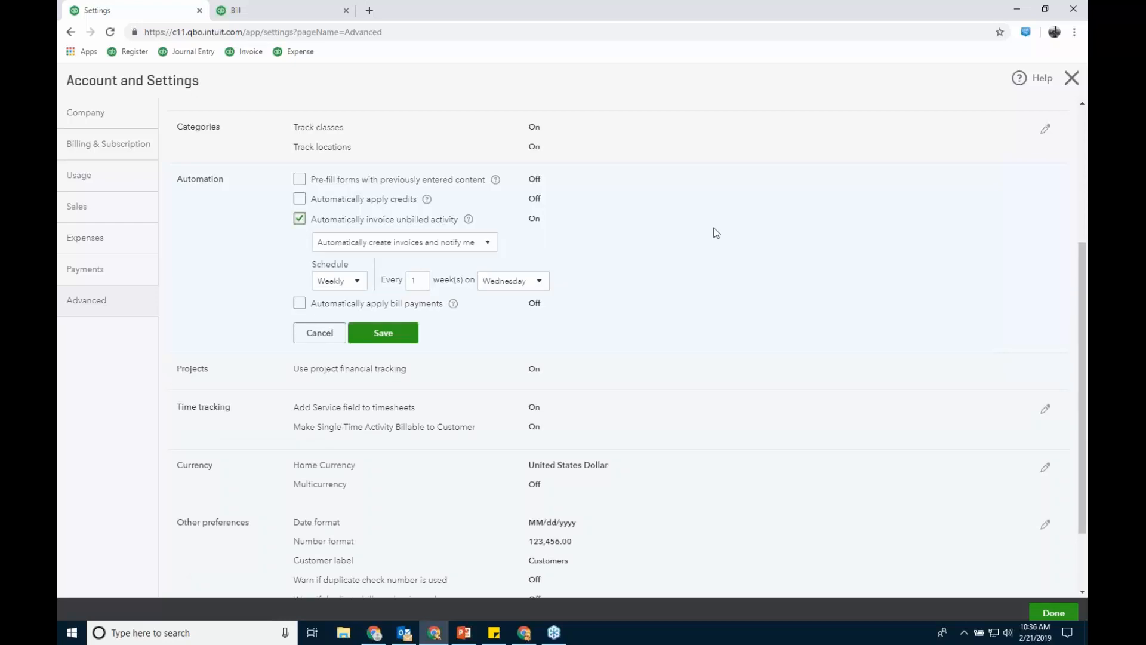
# - Return to the other browser tab, reopen the saved Custom Kitchens bill, assign a customer project to the freight line and mark it billable
pyautogui.click(317, 10)
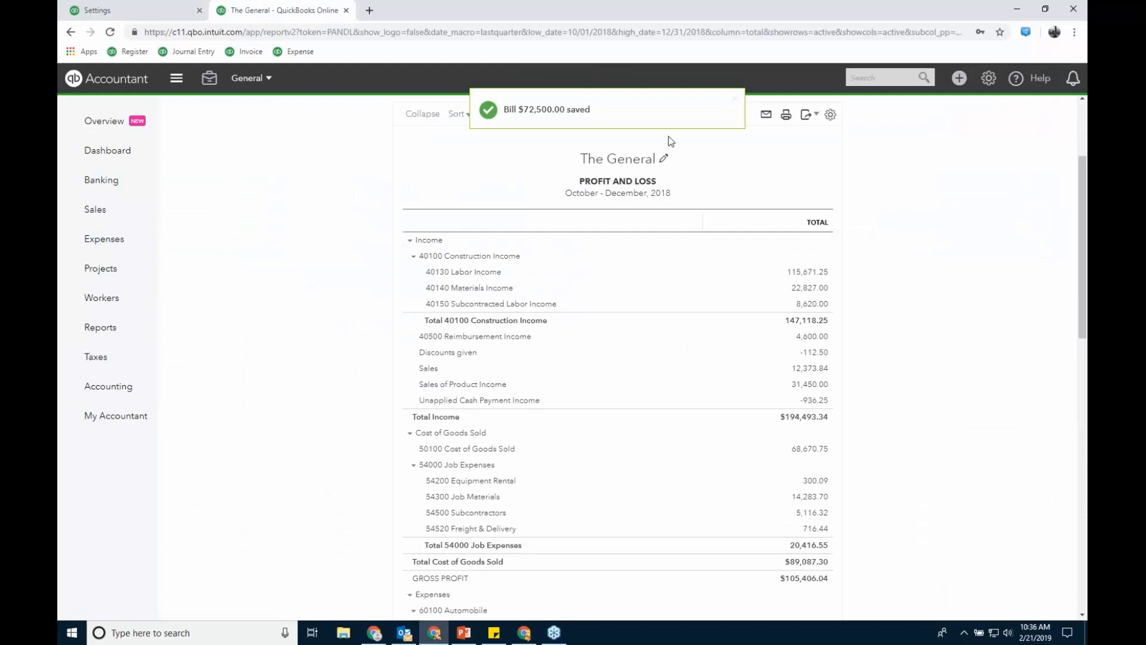
pyautogui.click(879, 78)
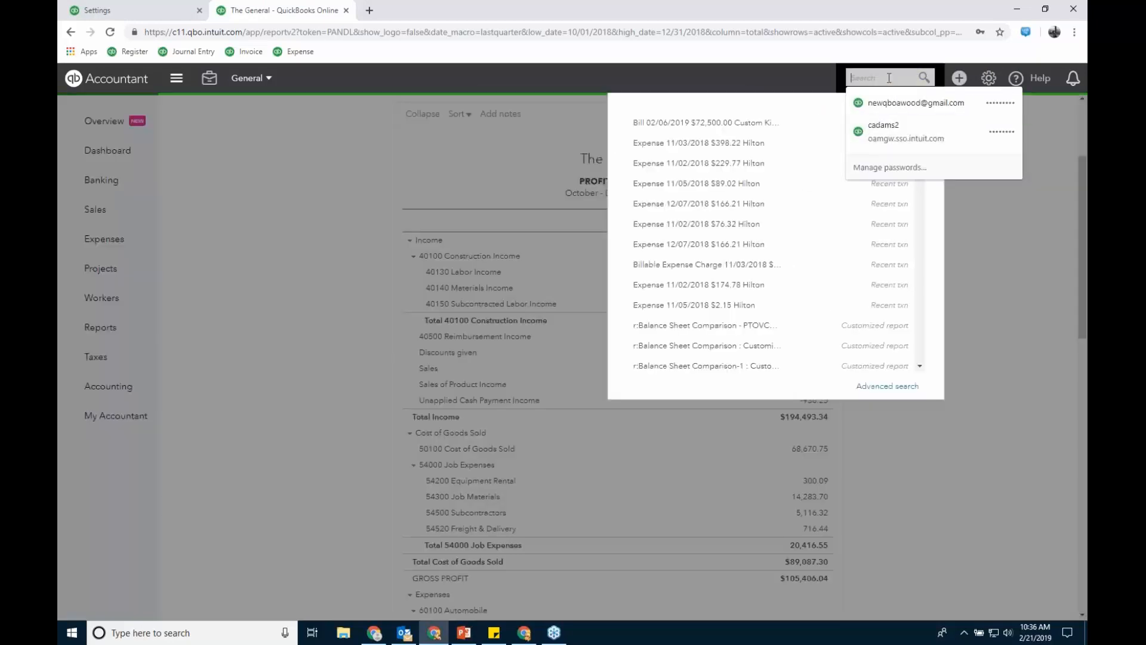
pyautogui.click(746, 122)
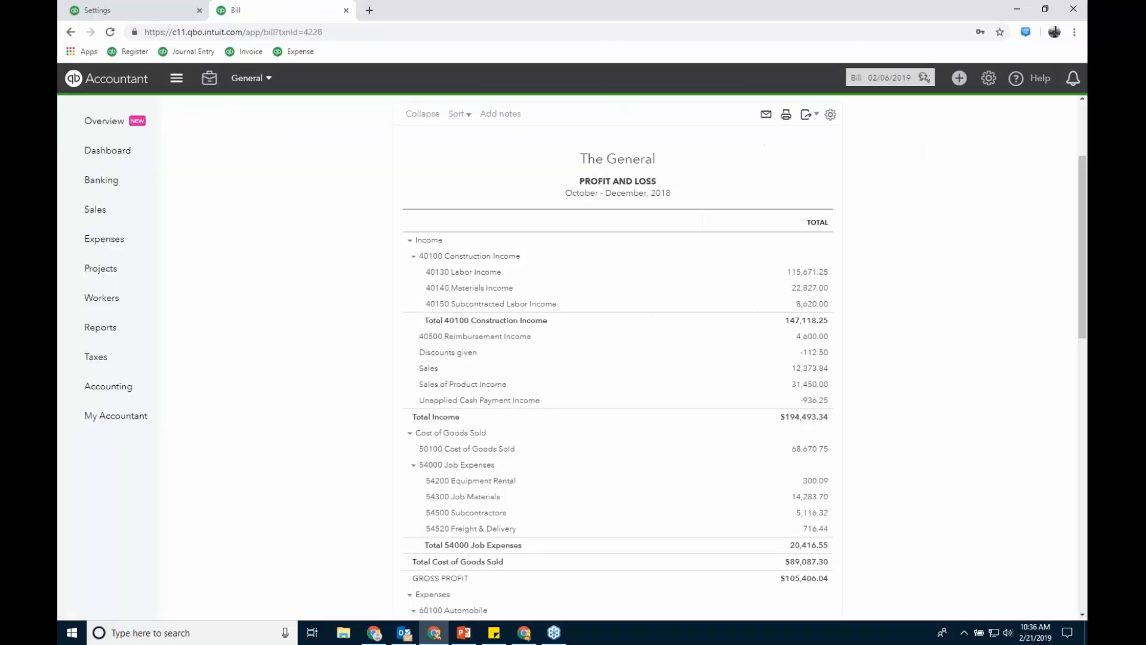
pyautogui.click(889, 365)
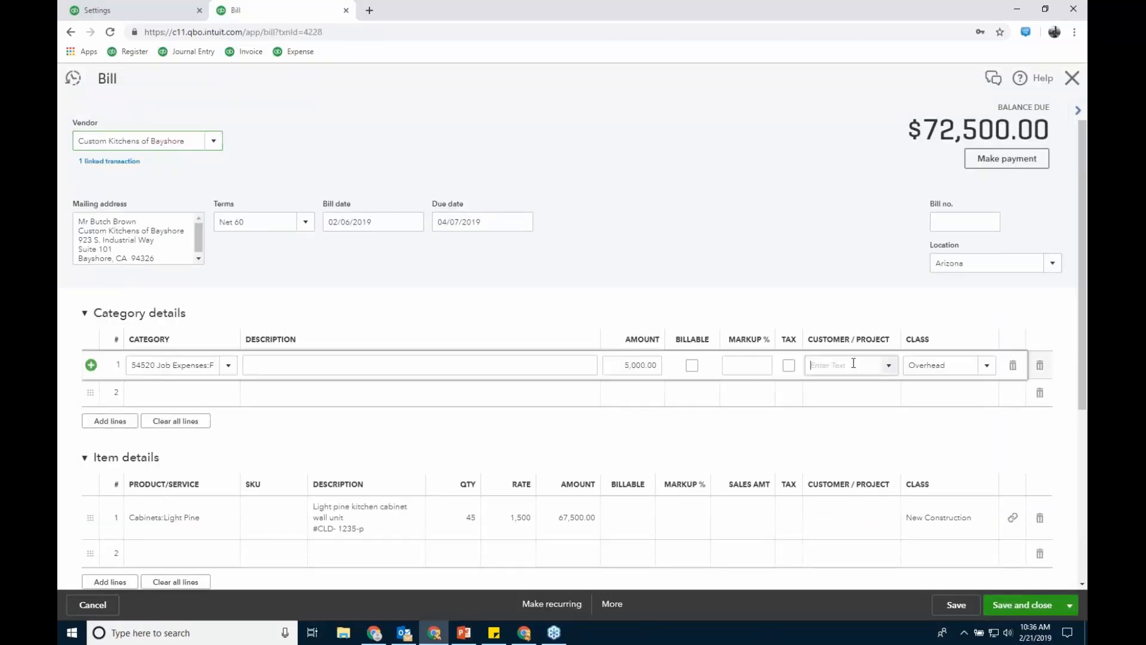
pyautogui.click(889, 366)
pyautogui.click(852, 434)
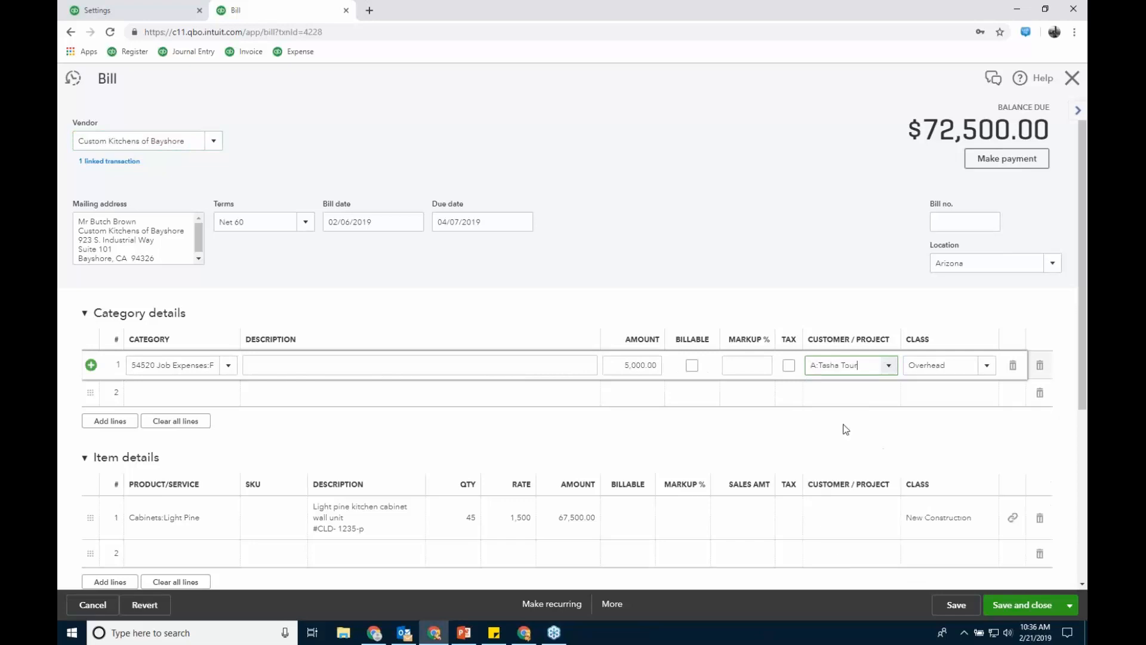
pyautogui.click(691, 365)
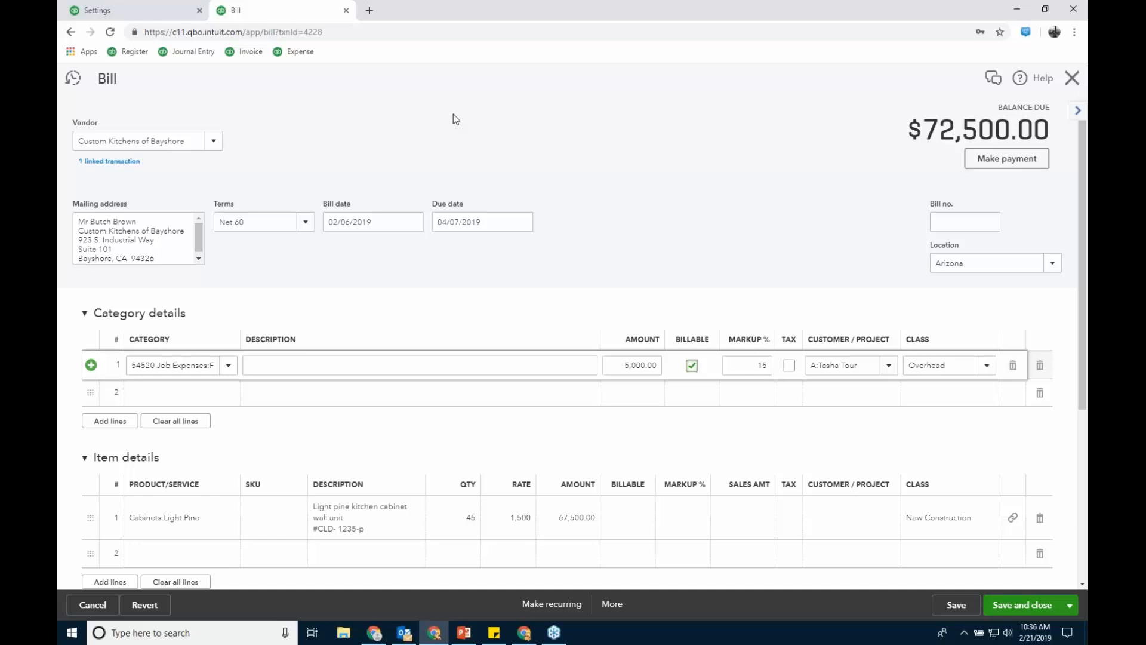
# - Switch back to the Settings tab and set the weekly automatic invoicing schedule to Friday
pyautogui.click(159, 16)
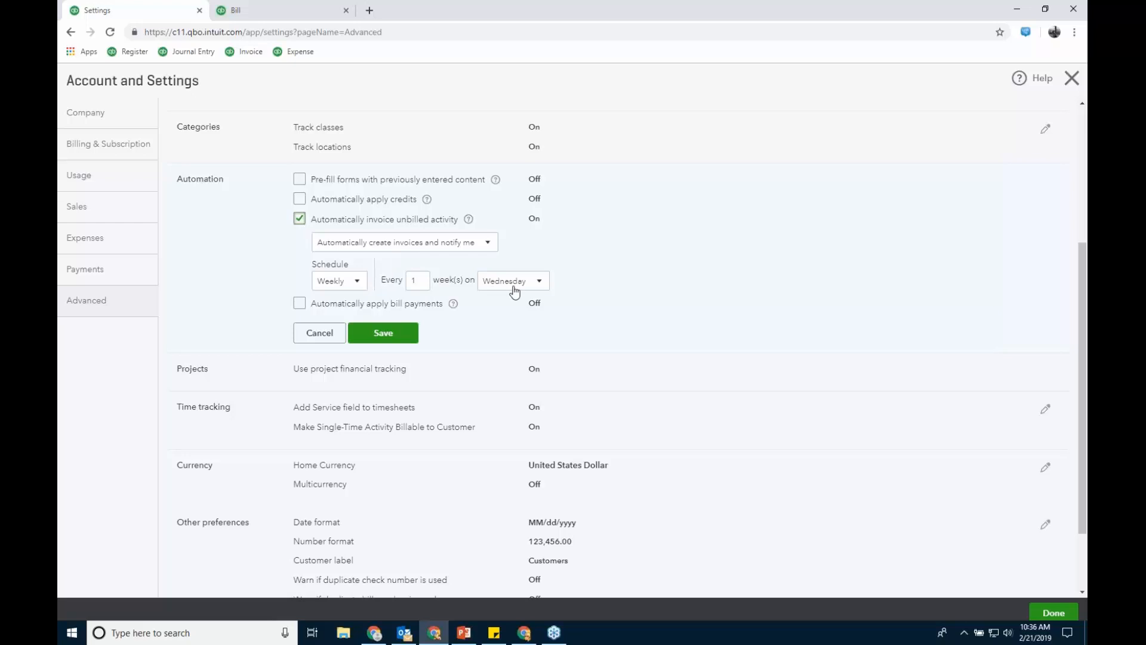
pyautogui.click(541, 283)
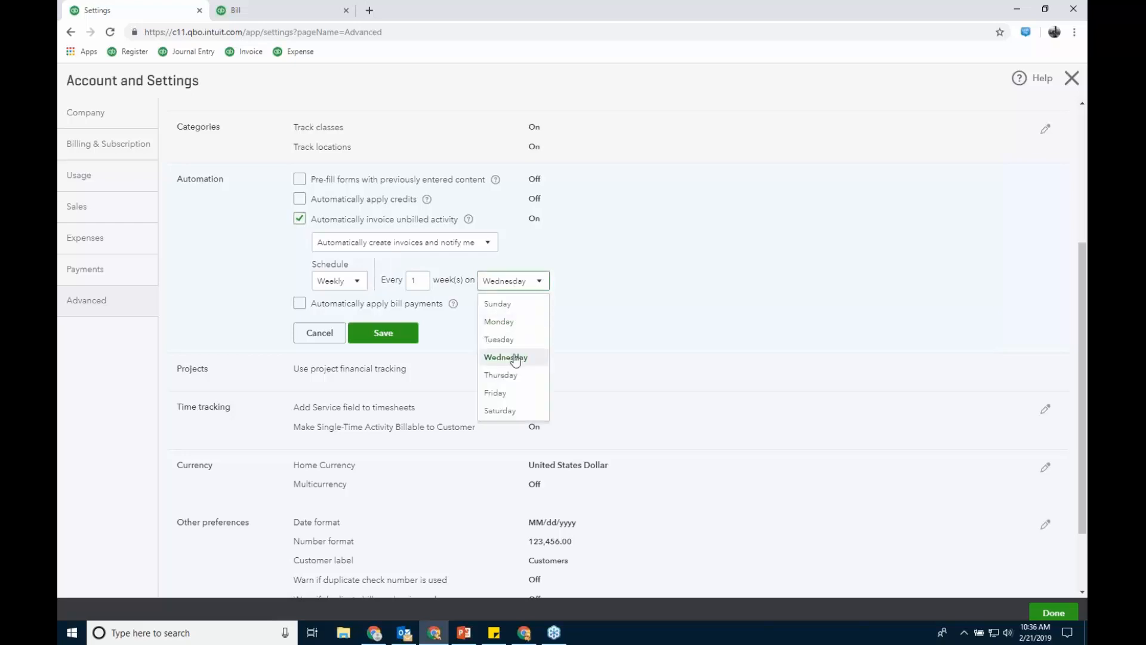
pyautogui.click(510, 394)
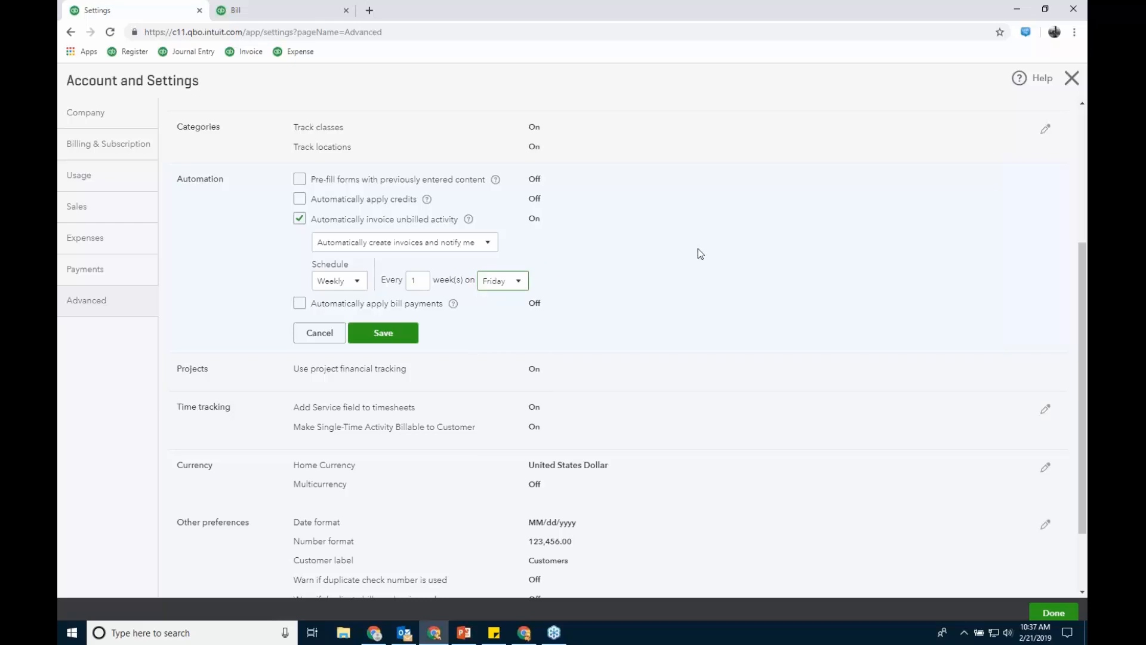
# - Return to the Custom Kitchens bill and close it without saving the changes
pyautogui.click(322, 13)
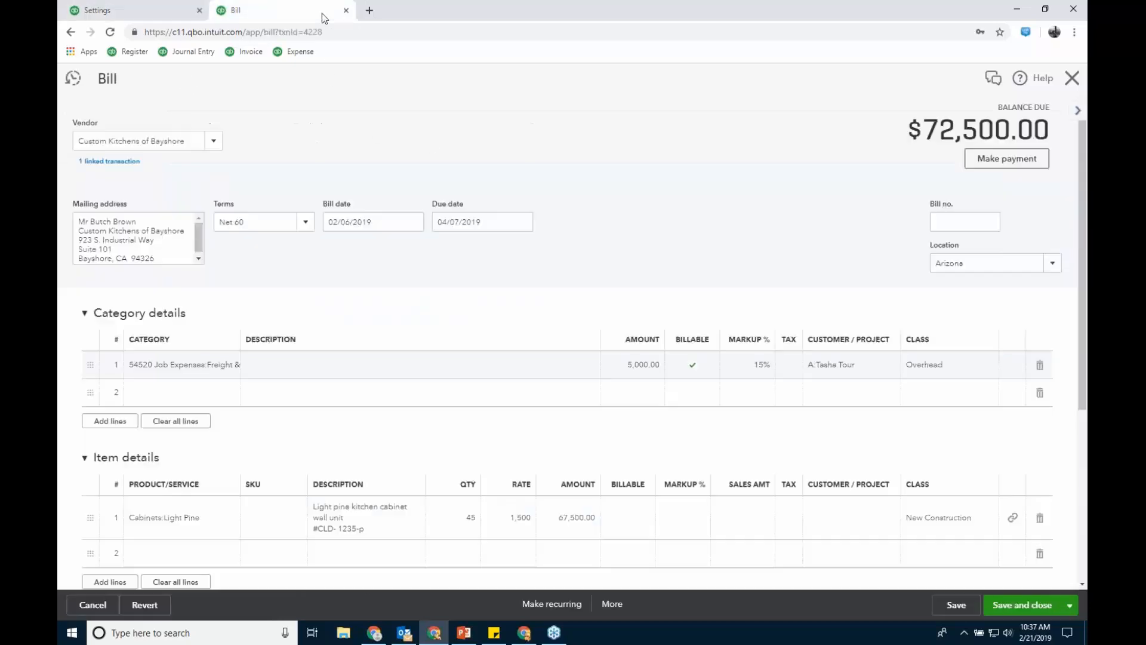
pyautogui.click(1079, 80)
pyautogui.click(653, 358)
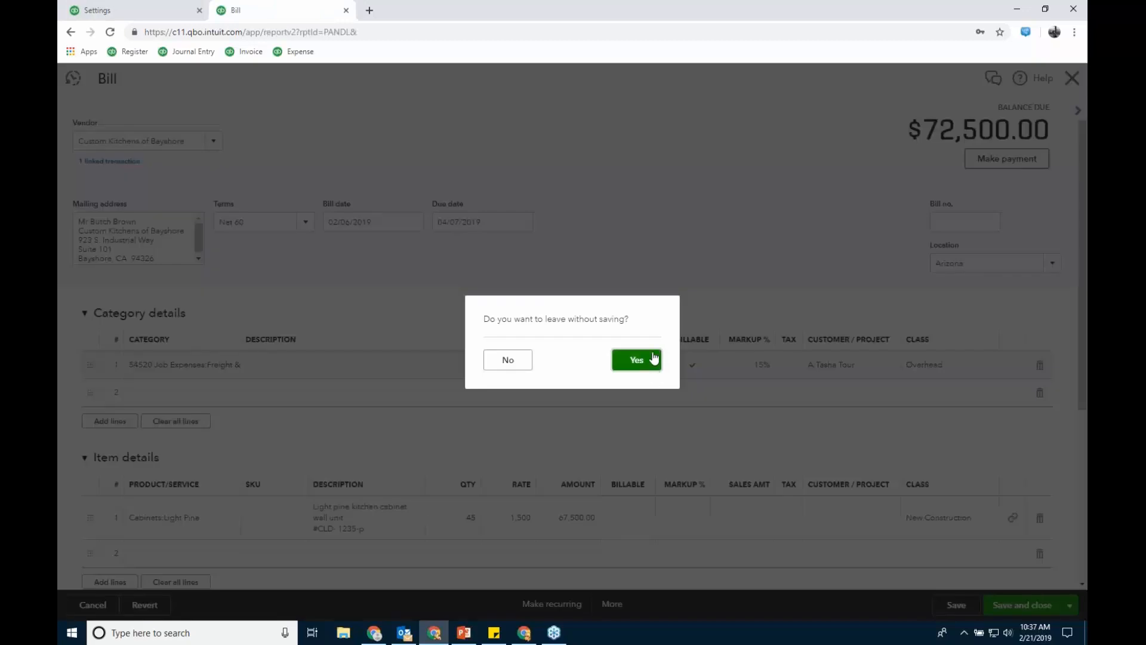
# - Open the recurring transactions list and view the transaction types available for a new template, without creating one
pyautogui.click(989, 79)
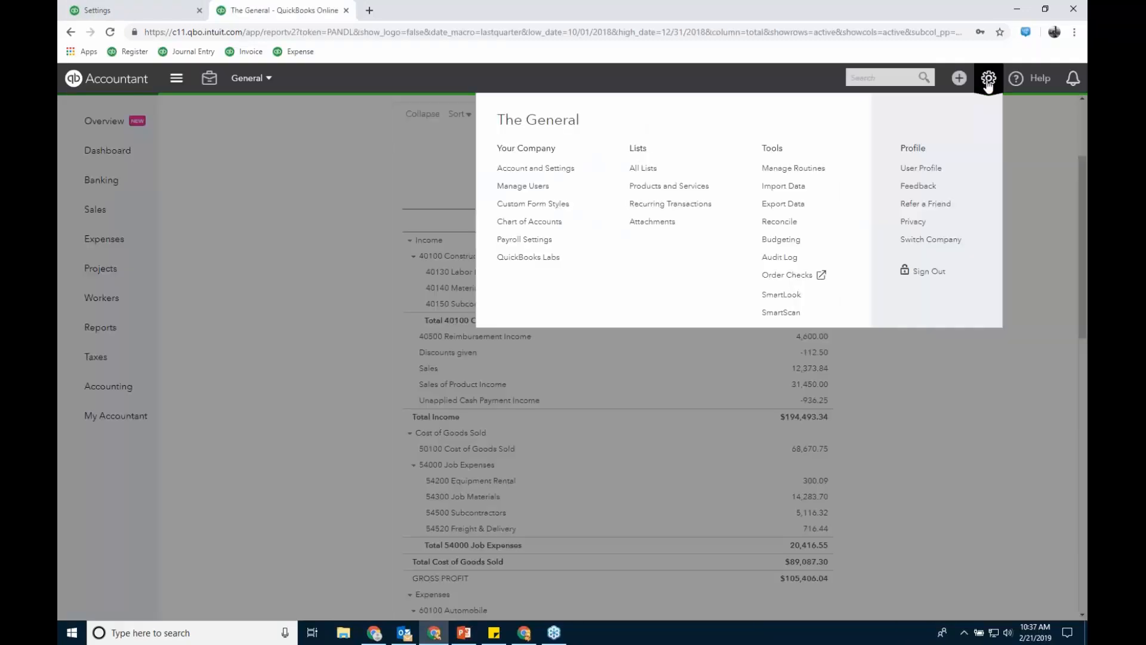
pyautogui.click(678, 205)
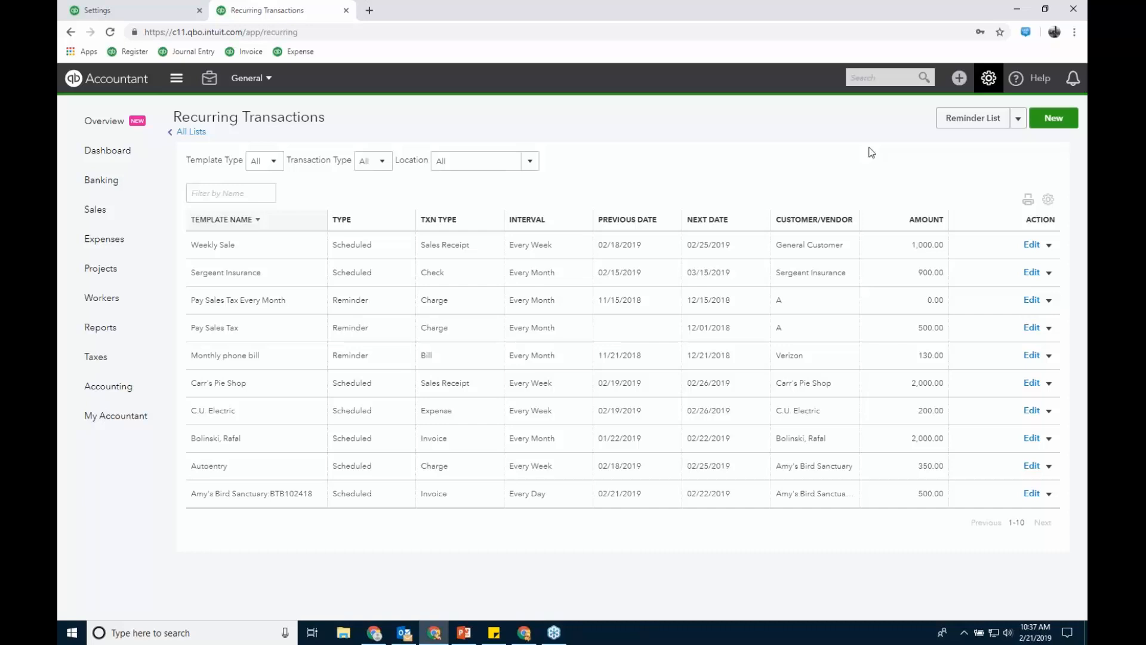
pyautogui.click(1053, 118)
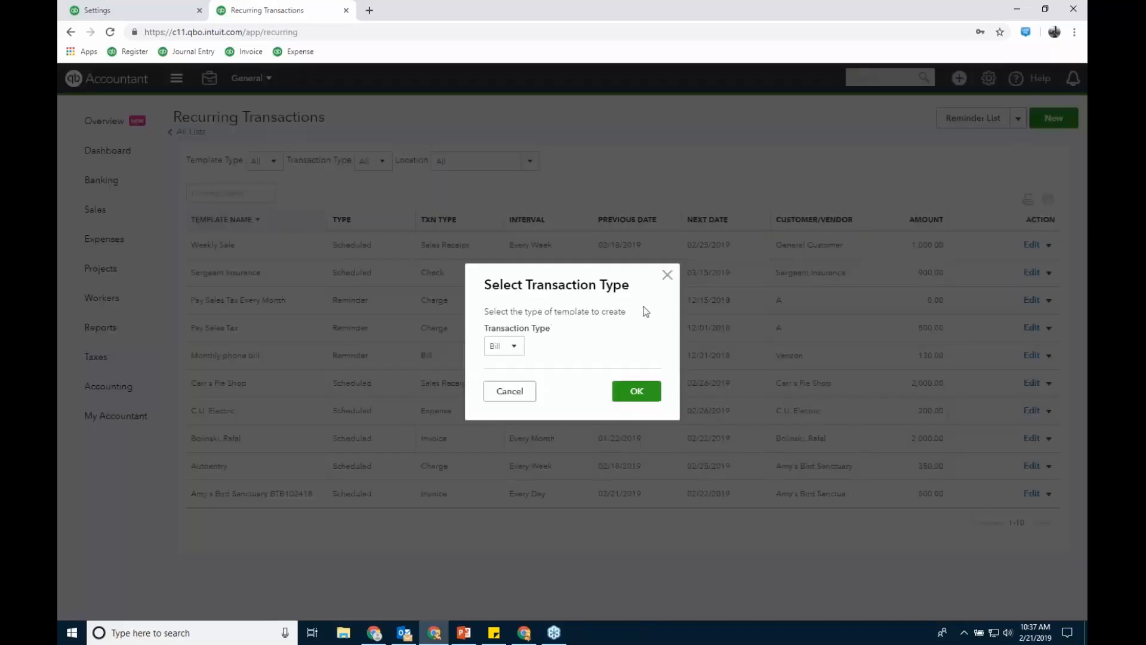
pyautogui.click(514, 351)
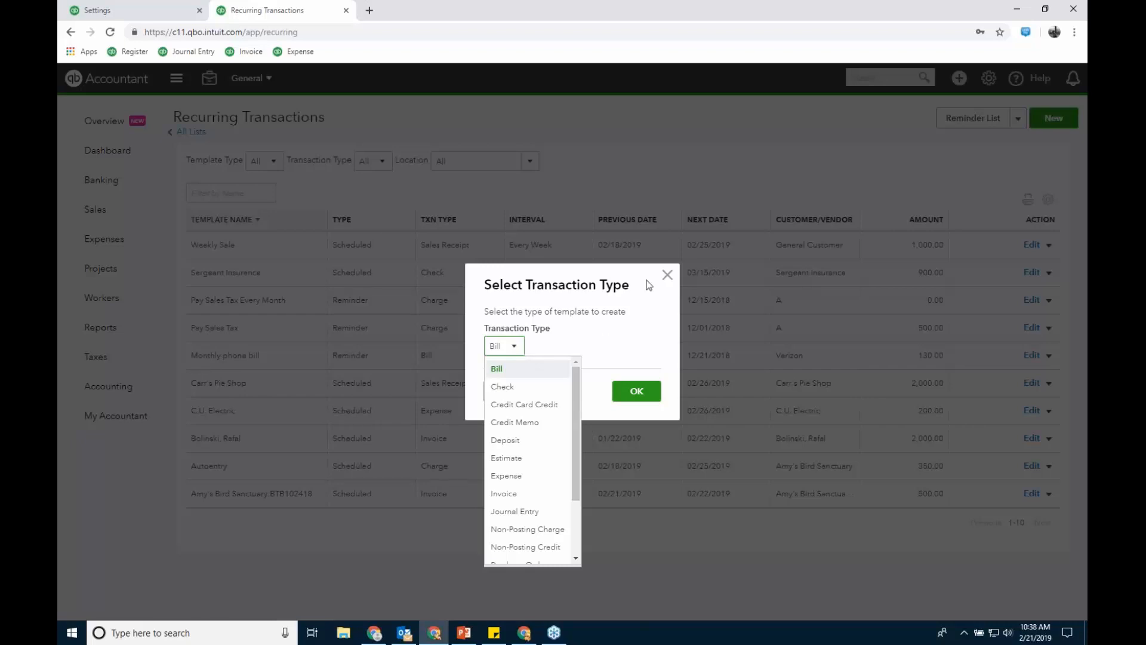
pyautogui.click(667, 274)
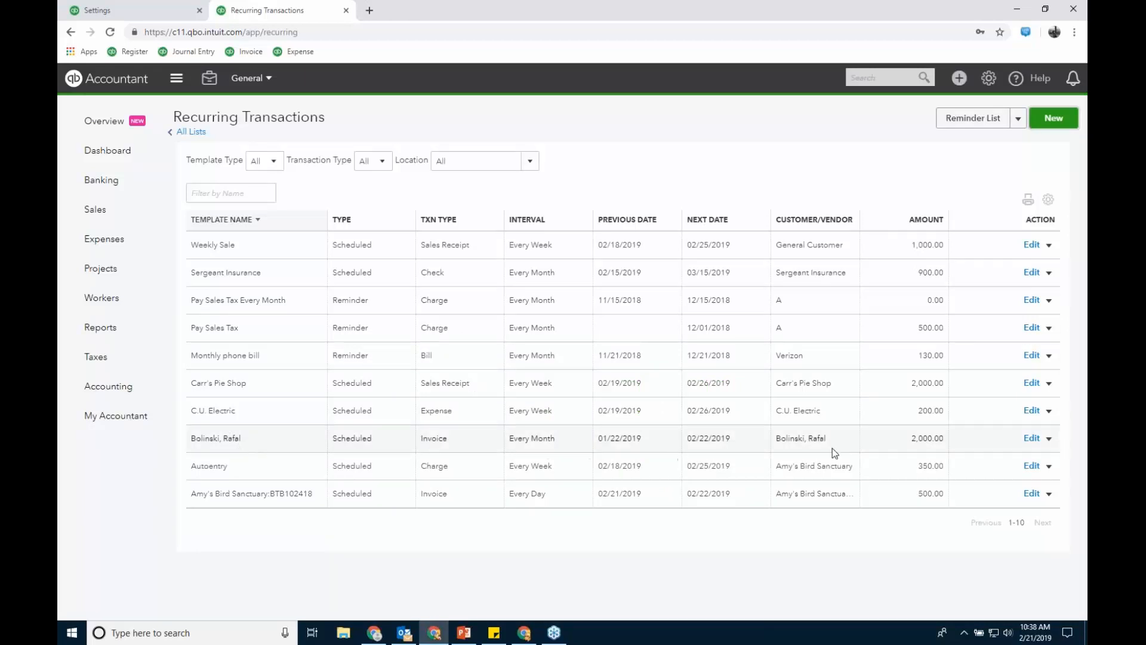
# - Open the monthly 2,000.00 recurring invoice template, compare its Include unbilled charges option with the Automation settings, and close the template
pyautogui.click(1032, 439)
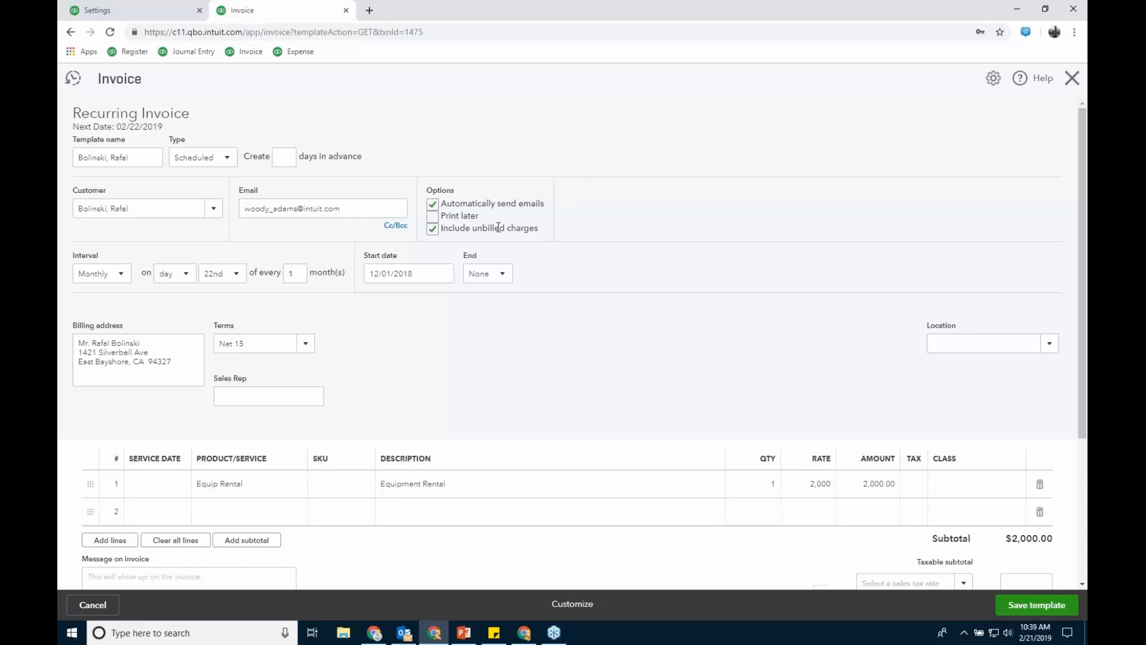
pyautogui.moveTo(538, 228); pyautogui.dragTo(442, 229)
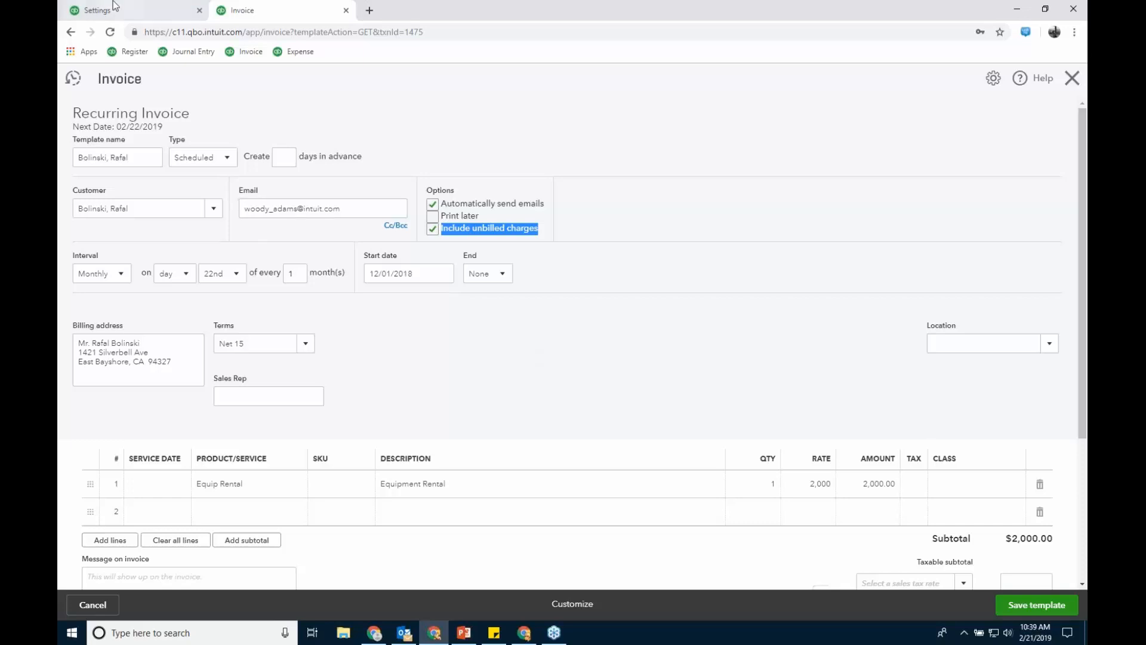
pyautogui.click(131, 12)
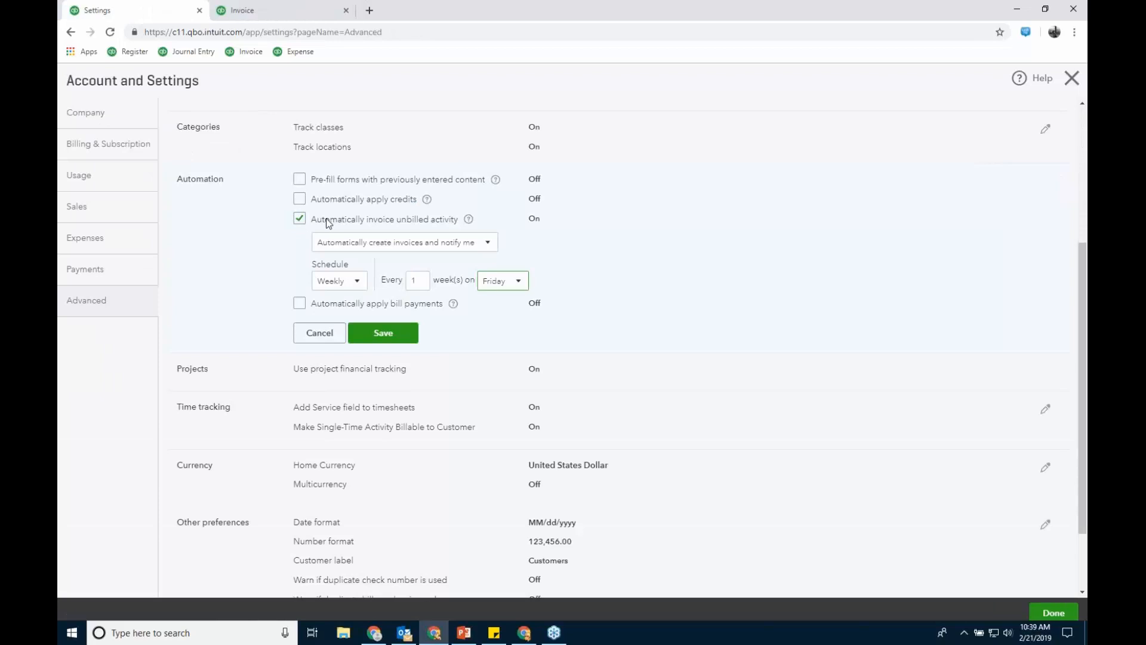
pyautogui.click(315, 13)
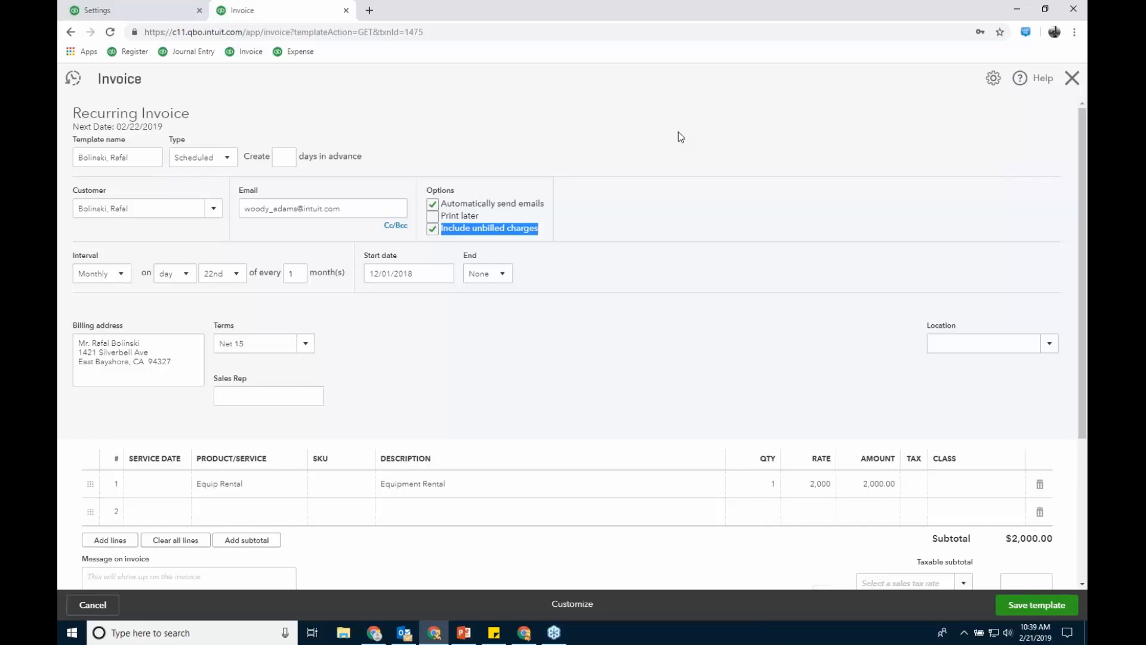
pyautogui.click(1073, 78)
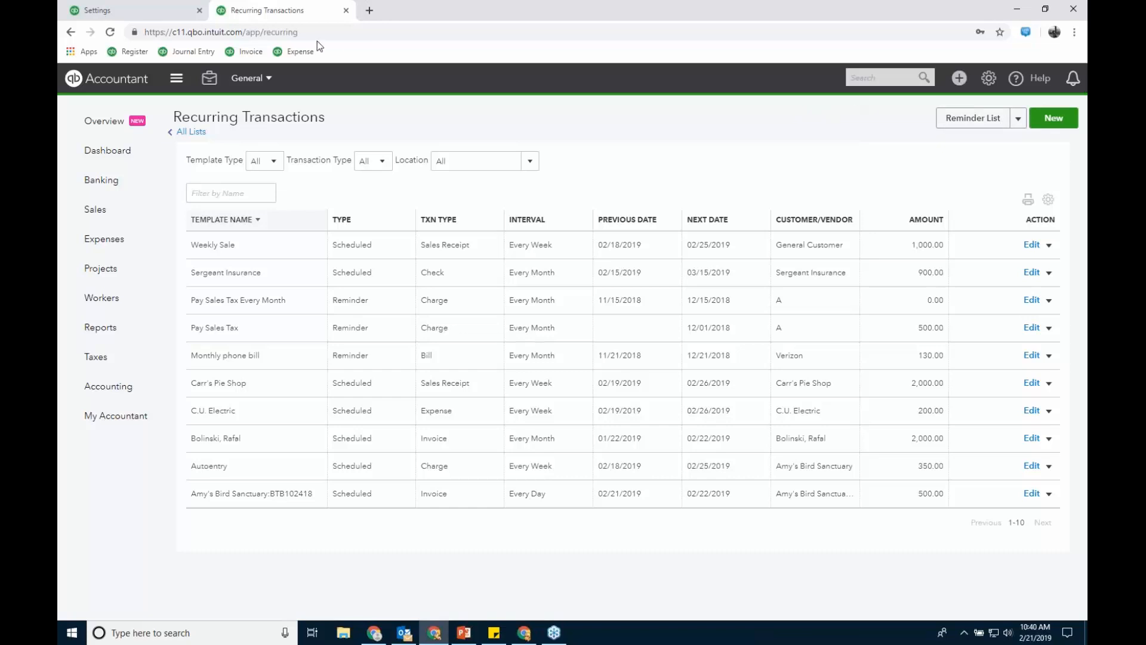
# - Return to the Settings tab, turn off automatic invoicing of unbilled activity, and save the Automation settings
pyautogui.click(140, 12)
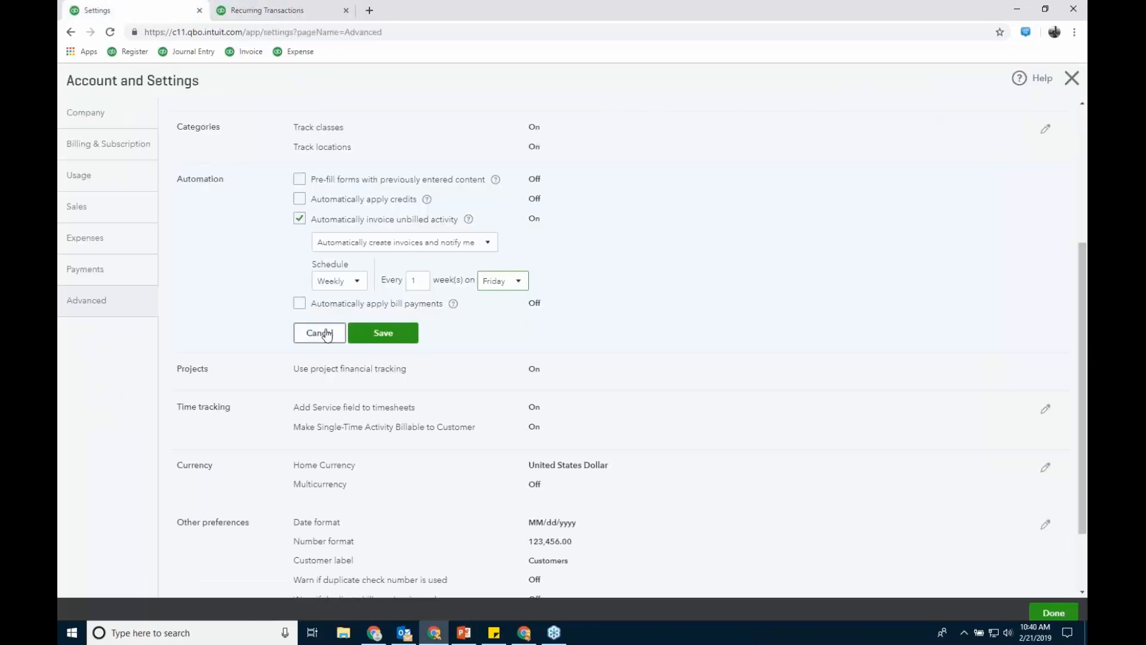
pyautogui.click(299, 218)
pyautogui.click(386, 271)
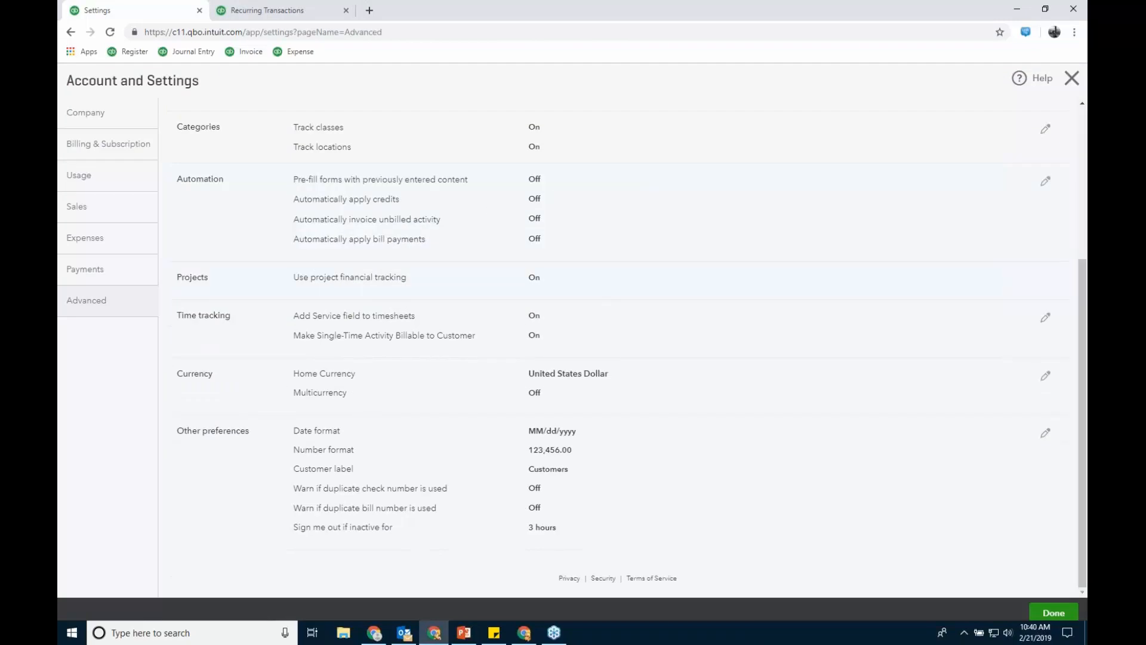
# - Review the Time tracking options and the Other preferences section of the Advanced settings, and save the preferences
pyautogui.click(627, 333)
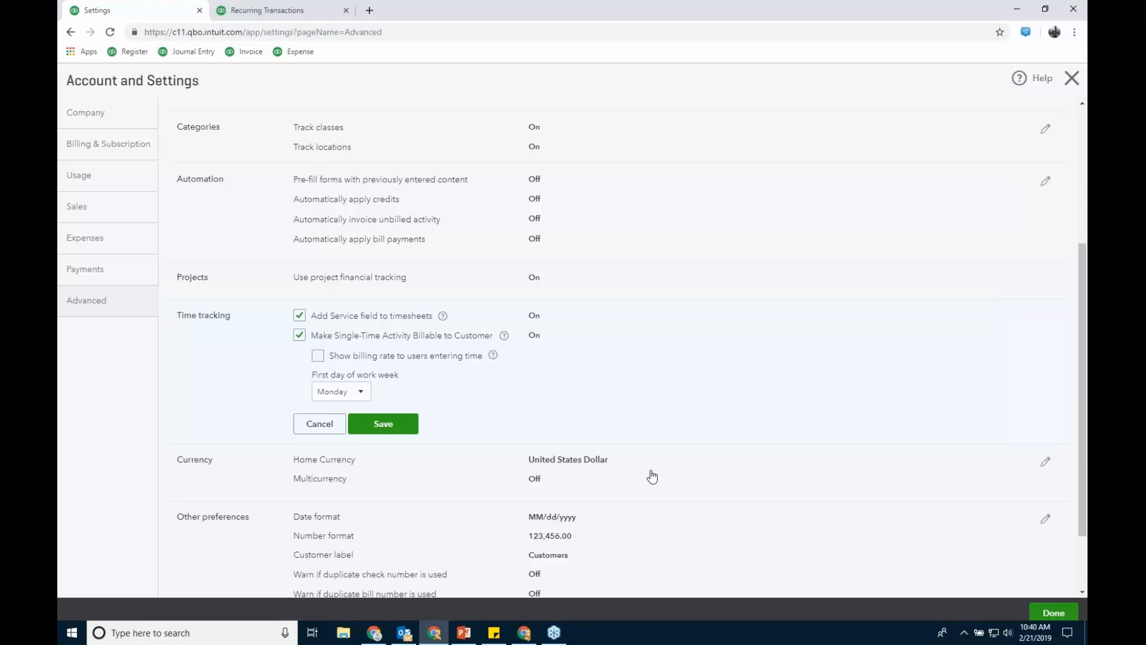
pyautogui.click(658, 508)
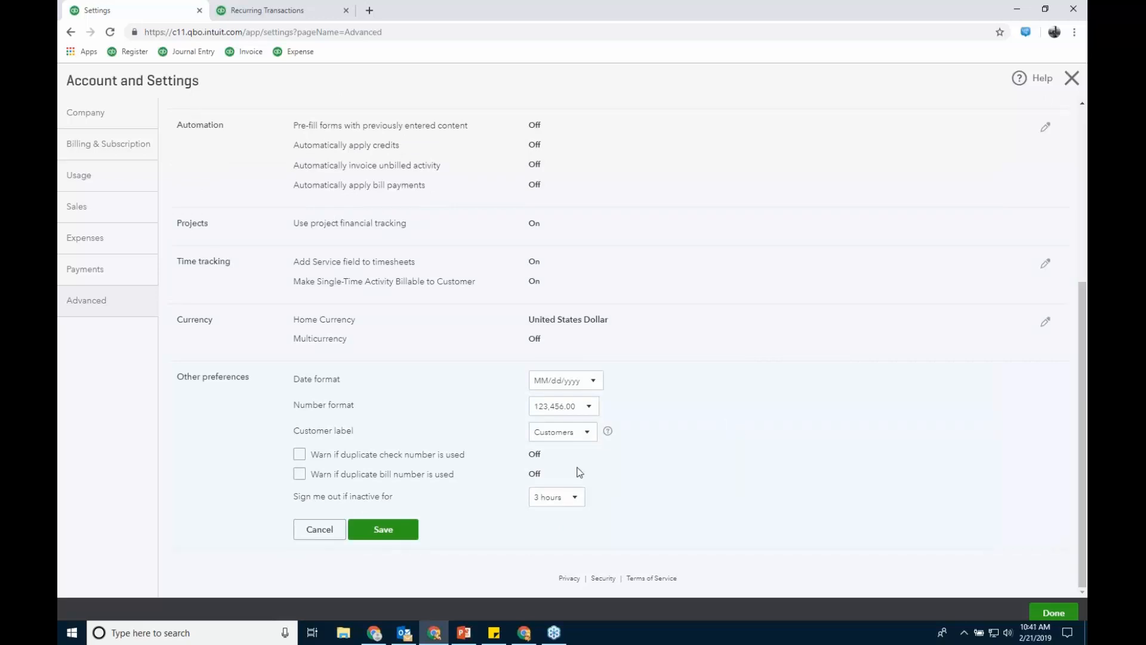
pyautogui.click(392, 537)
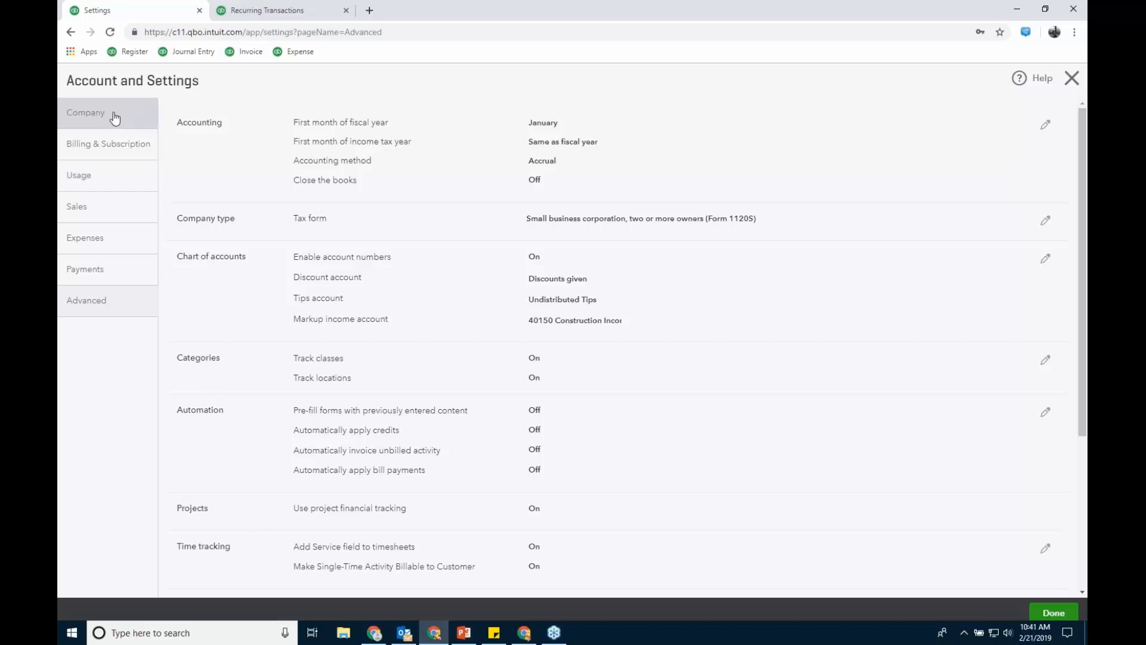
# - Switch to the Sales settings without saving, remove the Sales Rep custom field's public visibility in Sales form content, and save
pyautogui.click(115, 212)
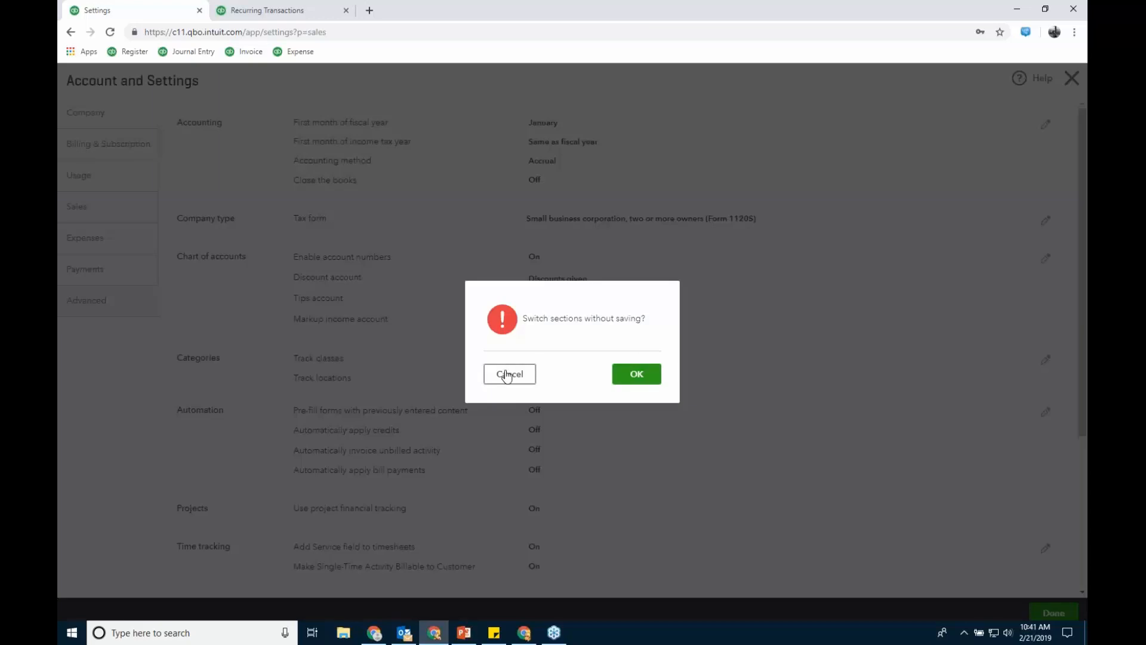
pyautogui.click(625, 382)
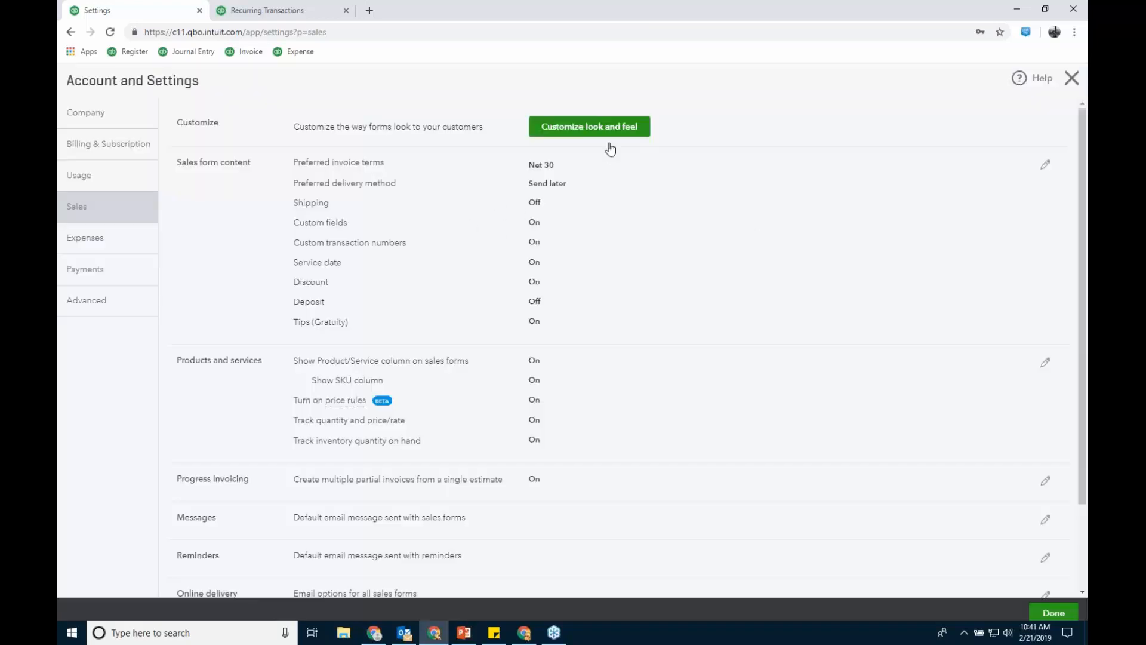
pyautogui.scroll(-3, 660, 277)
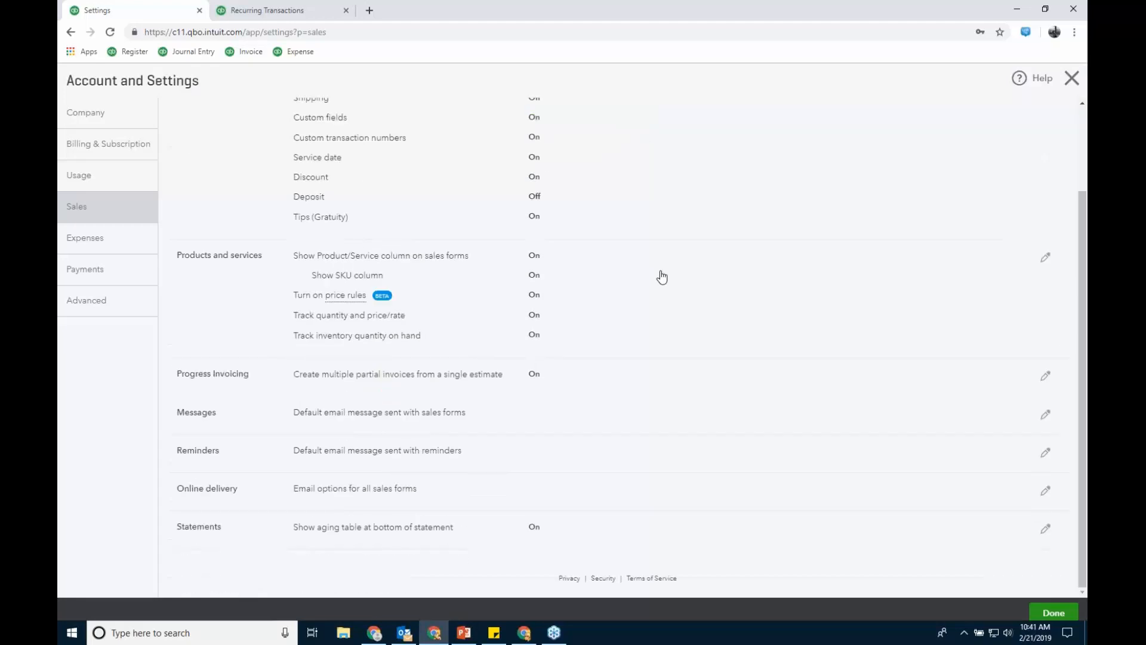
pyautogui.scroll(1, 662, 276)
pyautogui.click(647, 238)
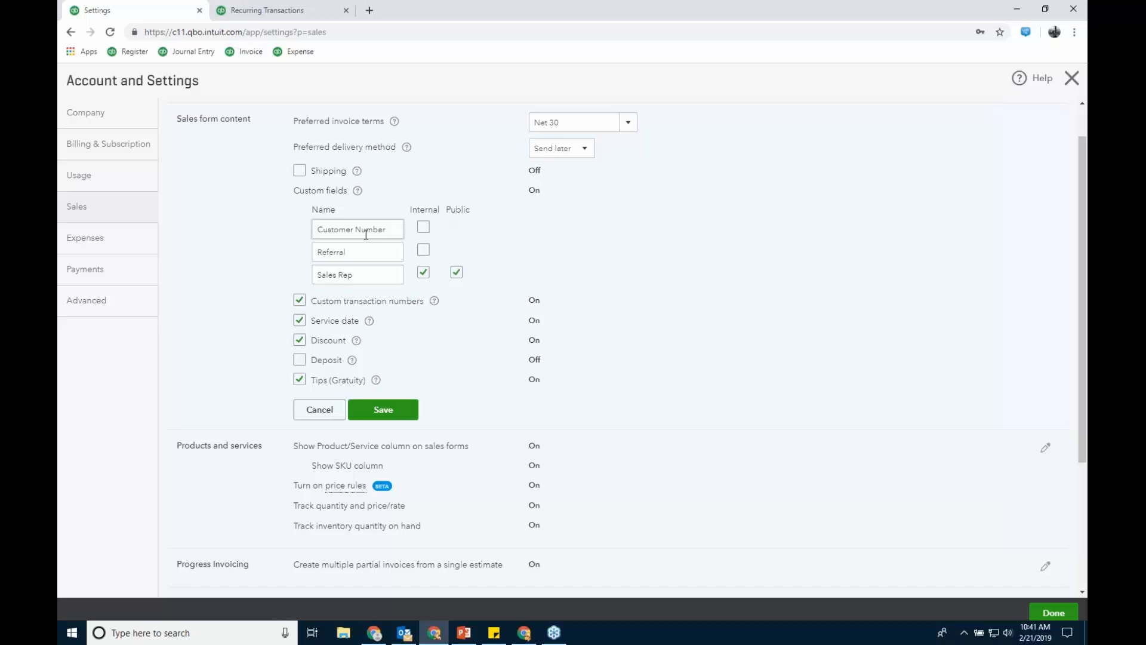
pyautogui.click(456, 272)
pyautogui.click(415, 405)
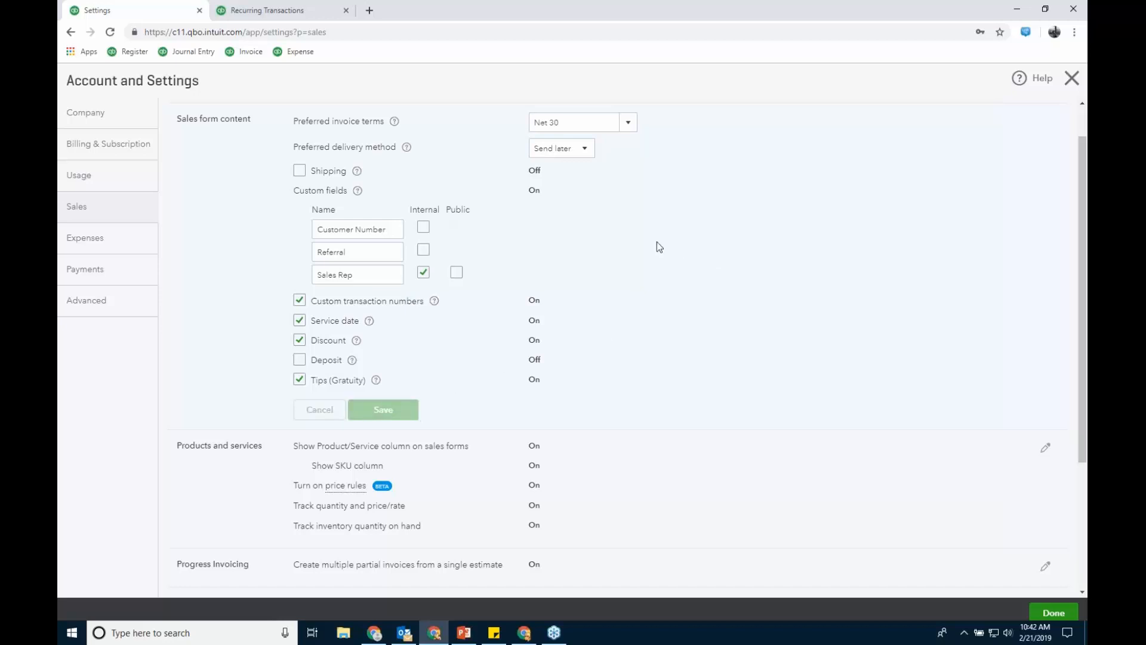
# - Review the Products and services options, including price rules, and the Progress Invoicing option, saving each section
pyautogui.click(632, 279)
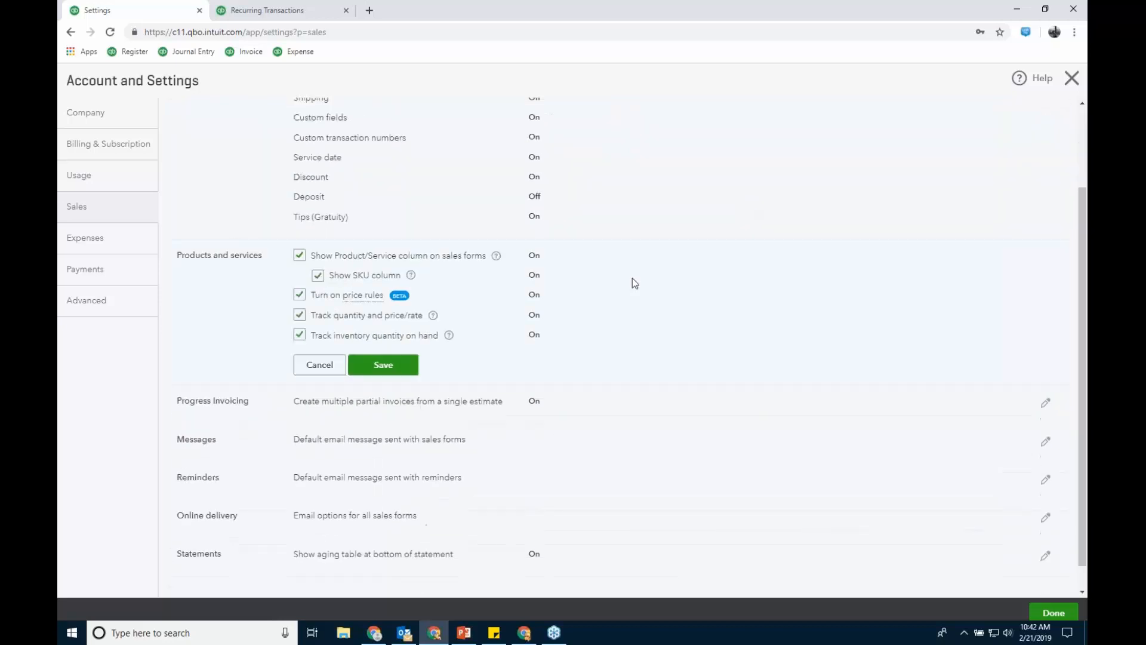
pyautogui.click(399, 365)
pyautogui.click(661, 379)
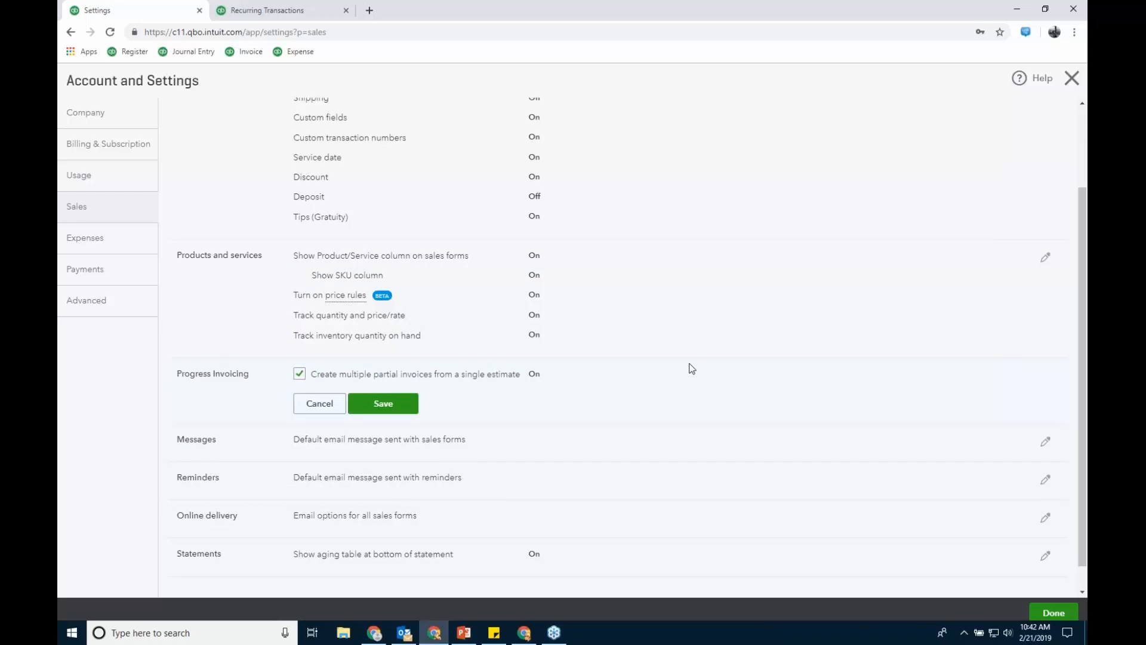
pyautogui.click(408, 403)
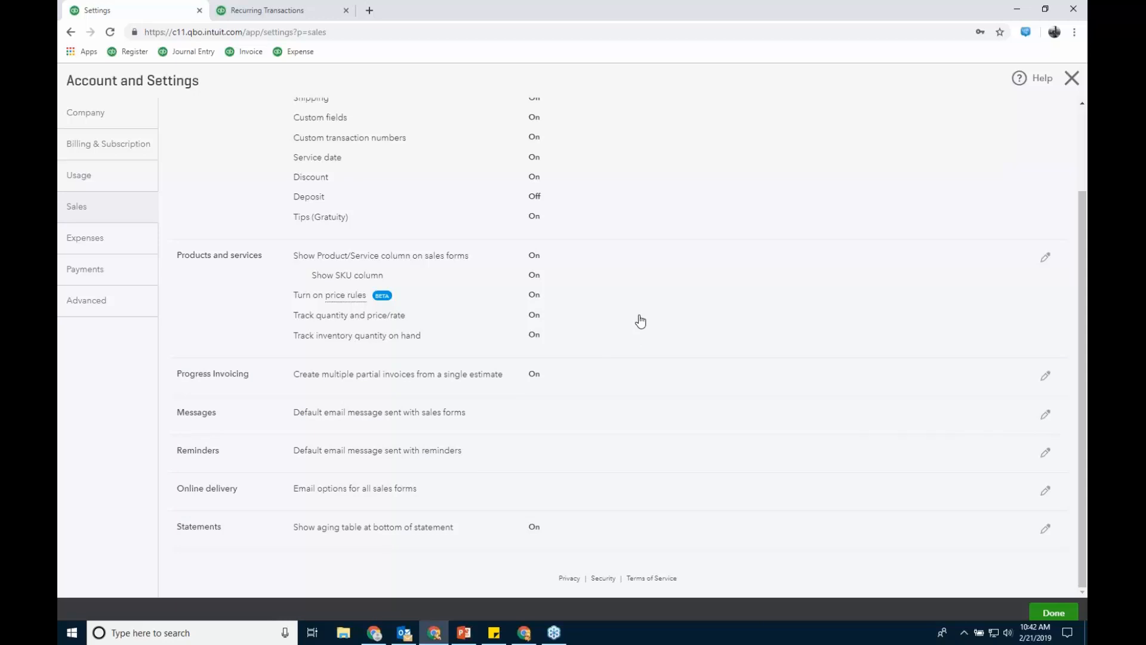
pyautogui.click(609, 320)
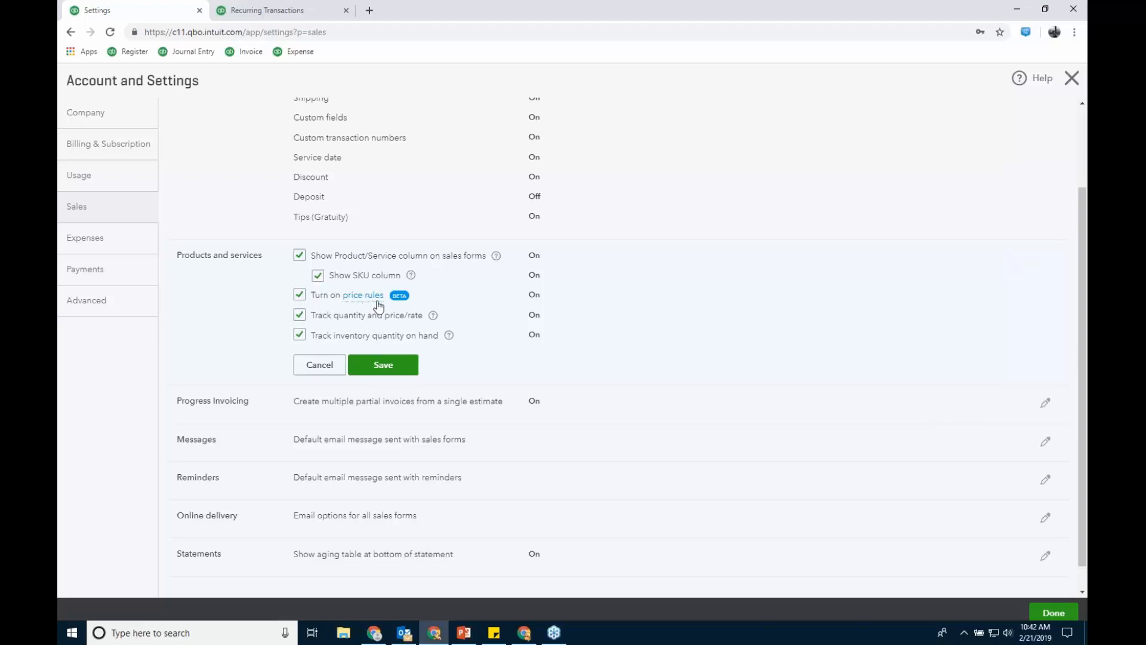
pyautogui.click(410, 364)
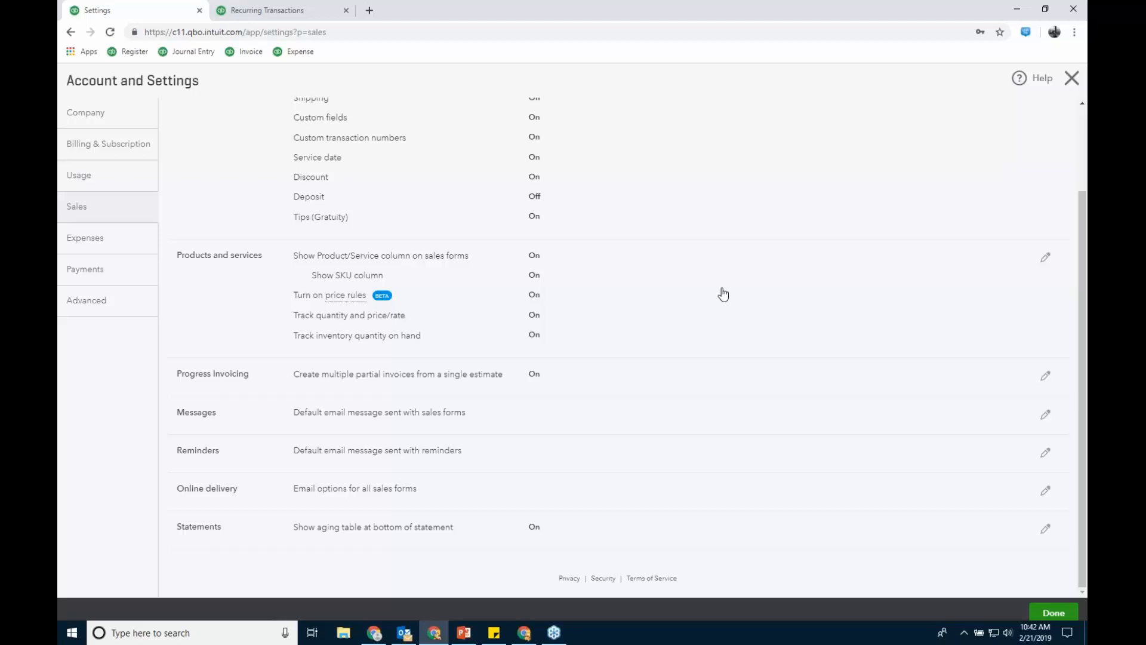
# - Switch to the qbobestpractices.com browser window, look through the Videos page recordings, copy the page address, and minimize the window
pyautogui.click(375, 636)
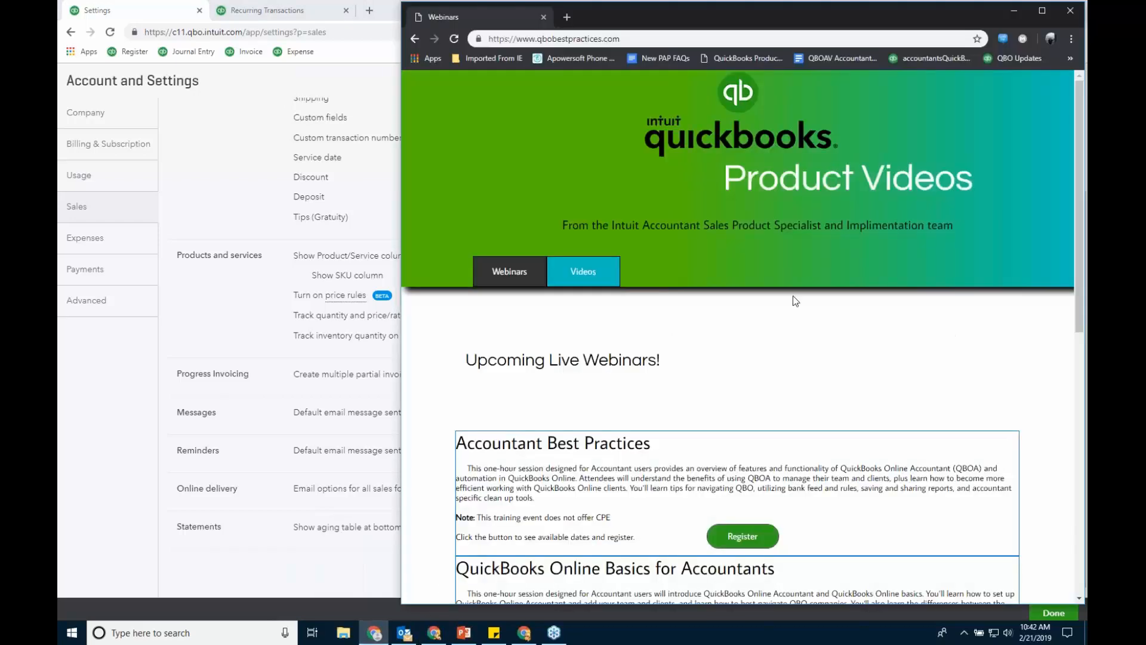
pyautogui.click(583, 271)
pyautogui.scroll(-2, 1010, 334)
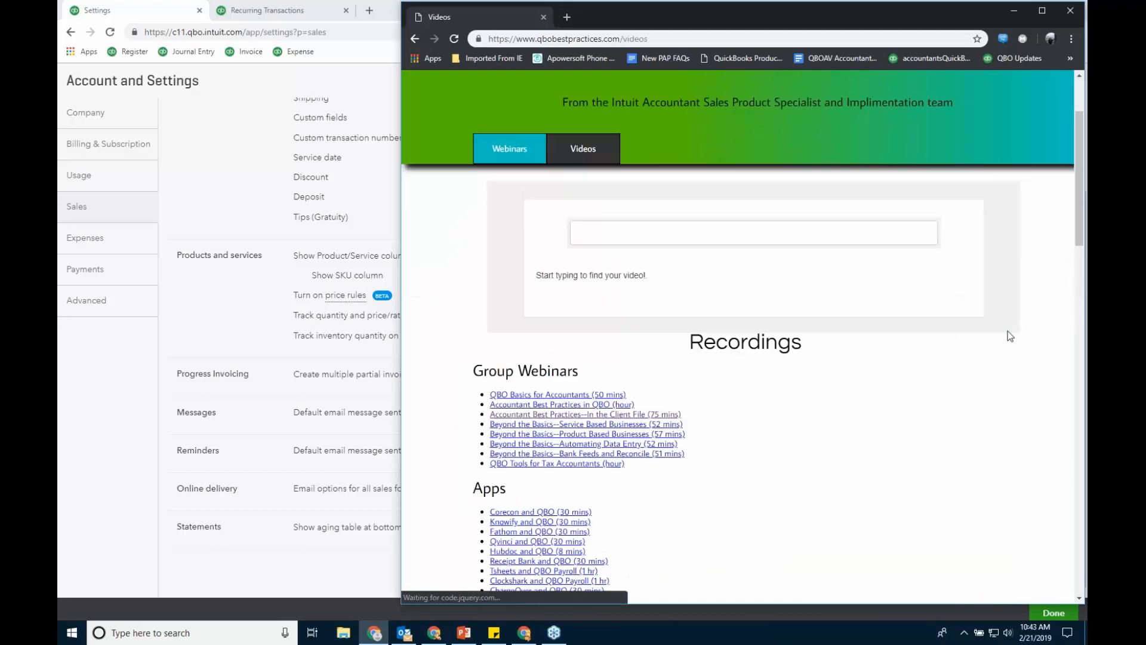
pyautogui.scroll(-1, 1011, 335)
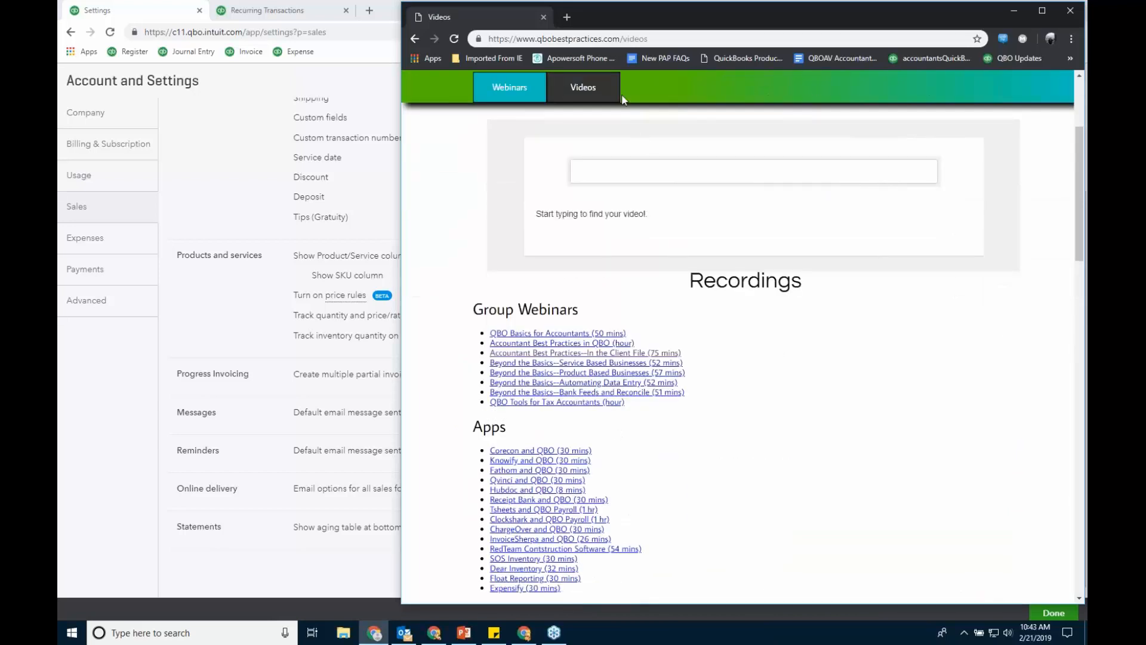
pyautogui.rightClick(598, 42)
pyautogui.click(630, 112)
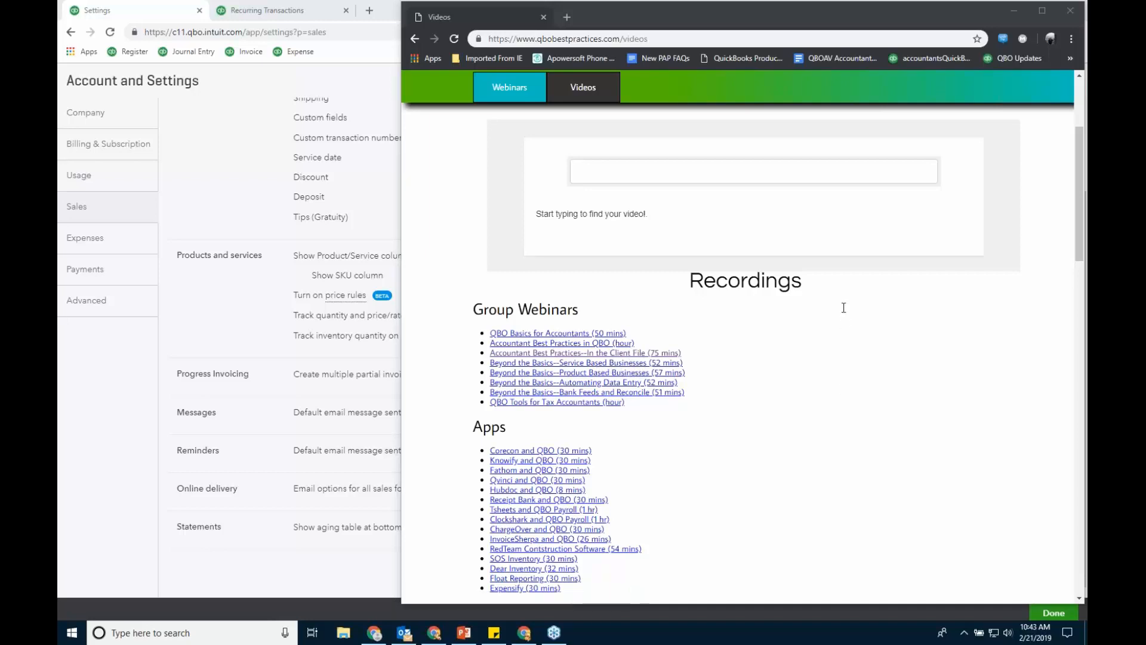
pyautogui.click(1015, 10)
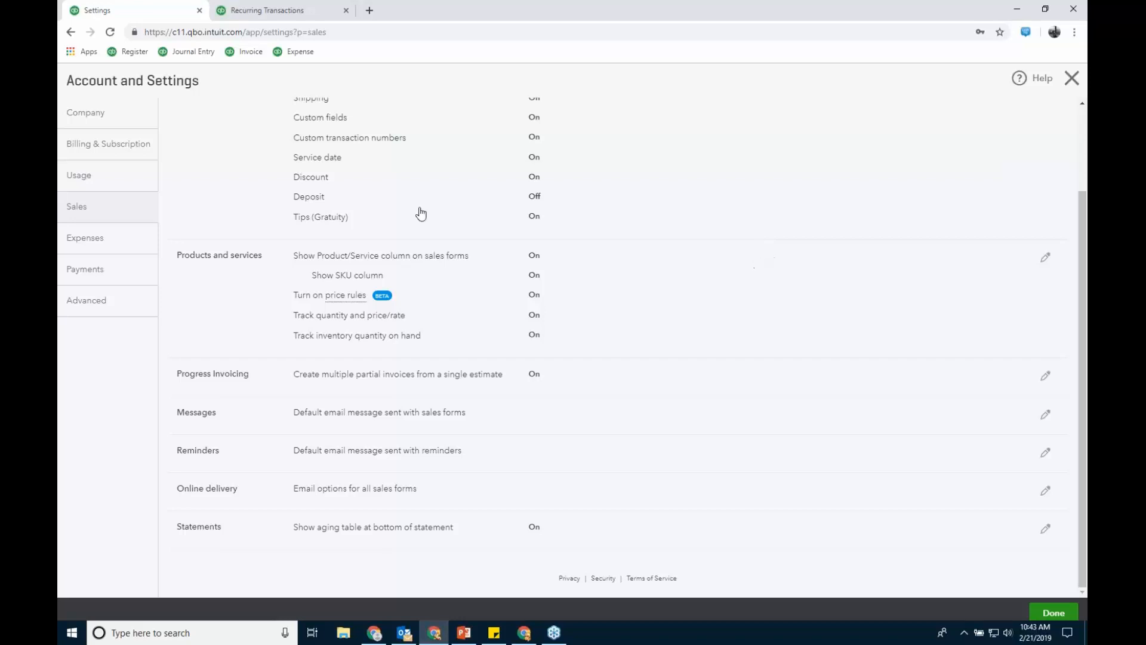
# - Open the Expenses settings and expand the Bills and expenses options for review
pyautogui.click(89, 238)
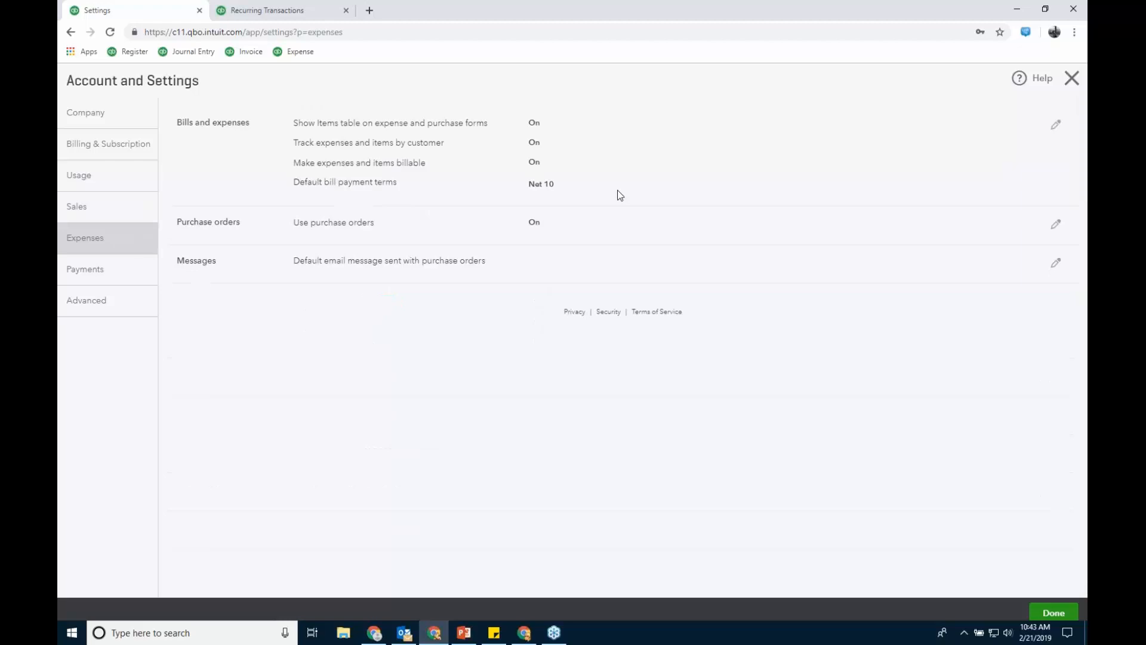
pyautogui.click(630, 152)
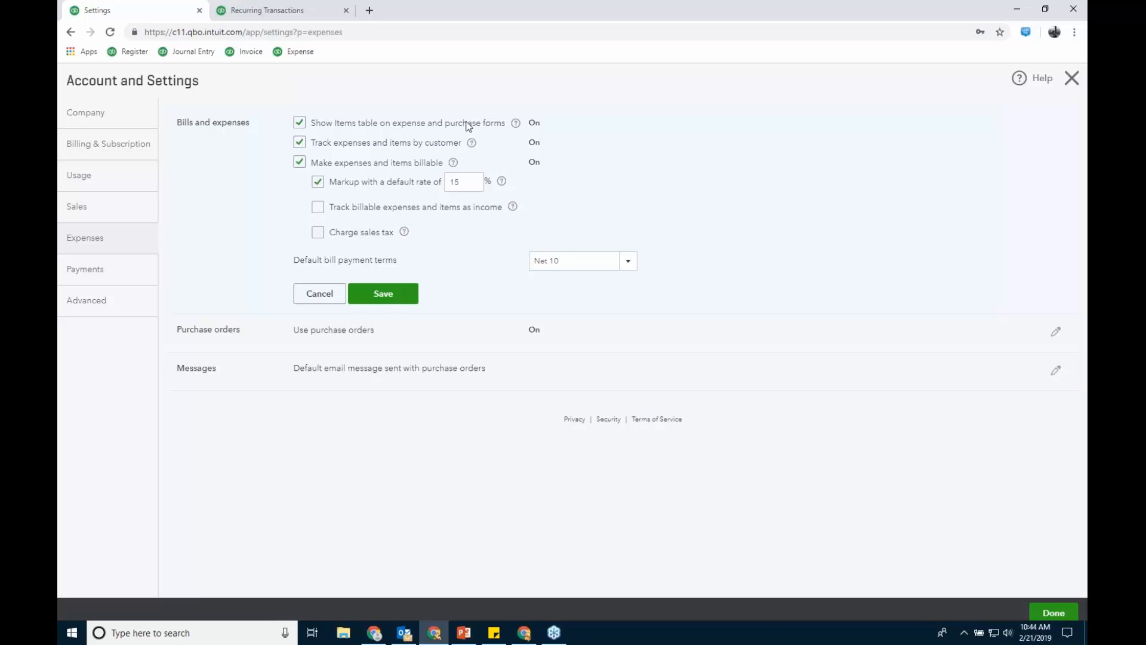
# - Switch to the Recurring Transactions tab, start a new expense, and choose Amazon as the payee
pyautogui.click(281, 10)
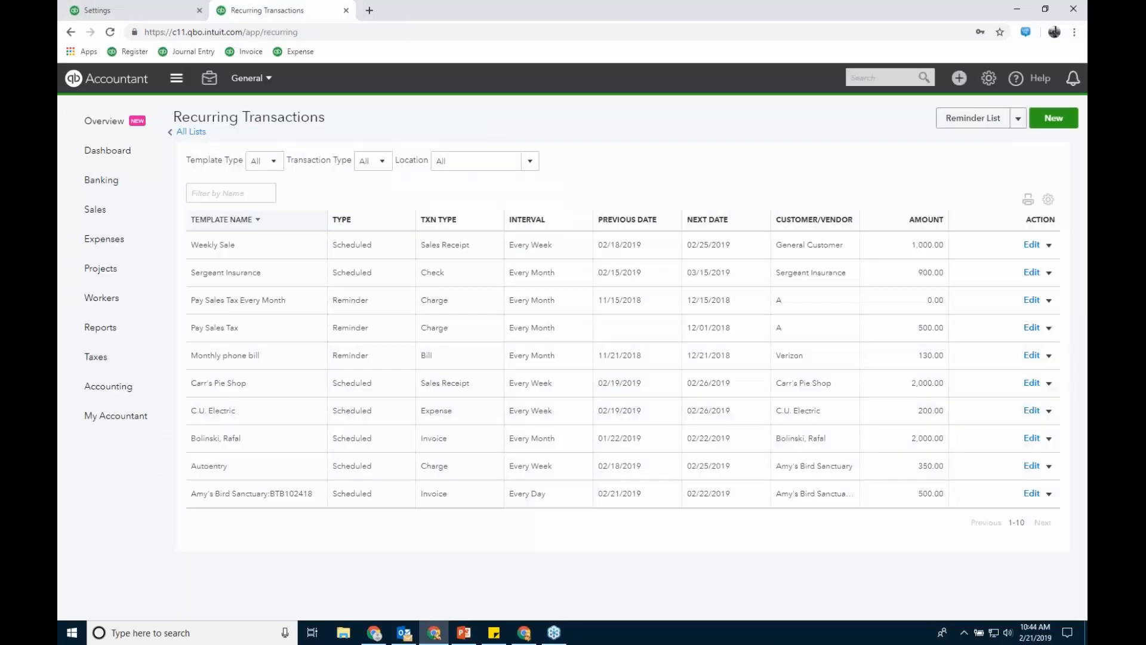
pyautogui.click(959, 78)
pyautogui.click(666, 162)
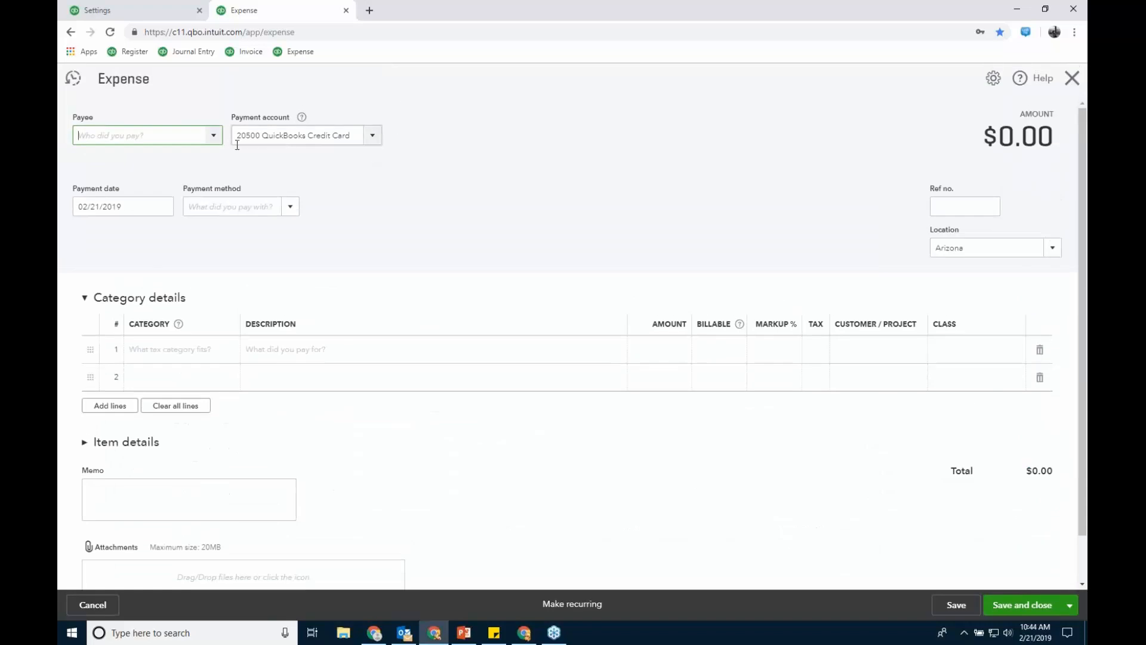
pyautogui.click(213, 135)
pyautogui.click(101, 251)
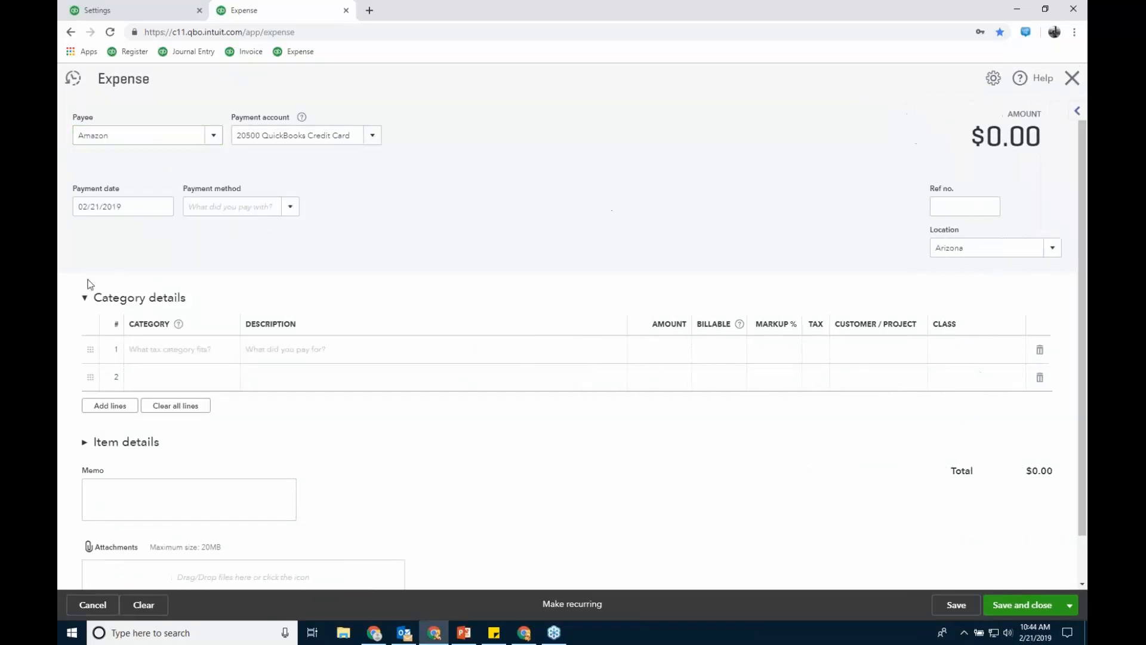
# - Collapse the category details, expand the item details, and add the non-inventory Appliance item with a quantity of 10
pyautogui.click(88, 297)
pyautogui.click(86, 343)
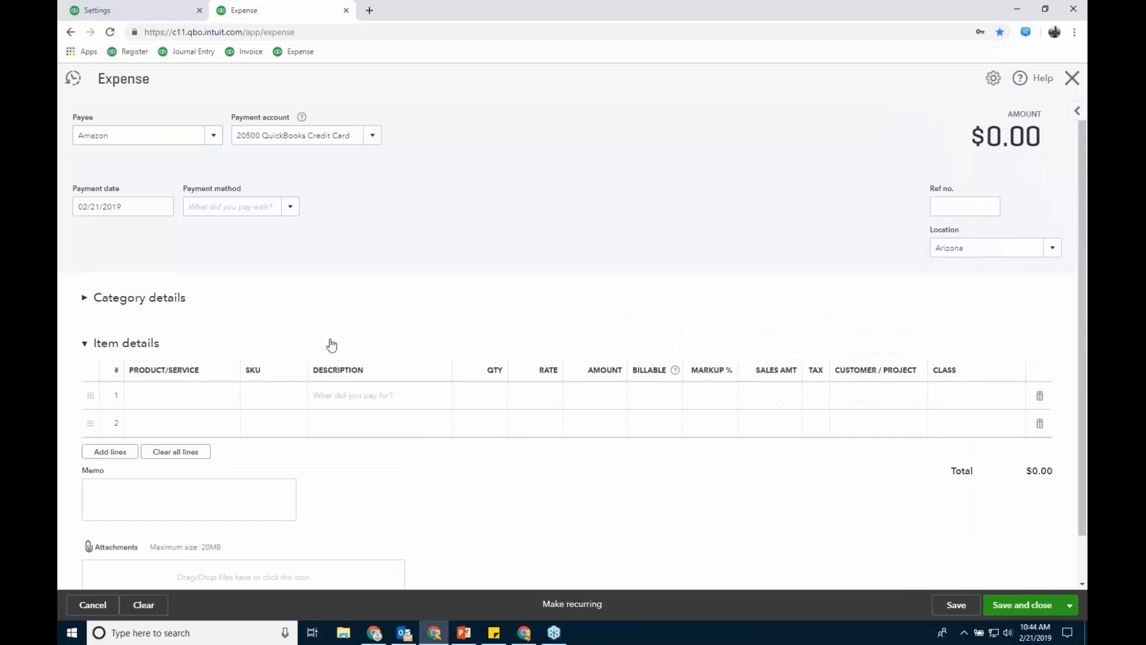
pyautogui.click(214, 399)
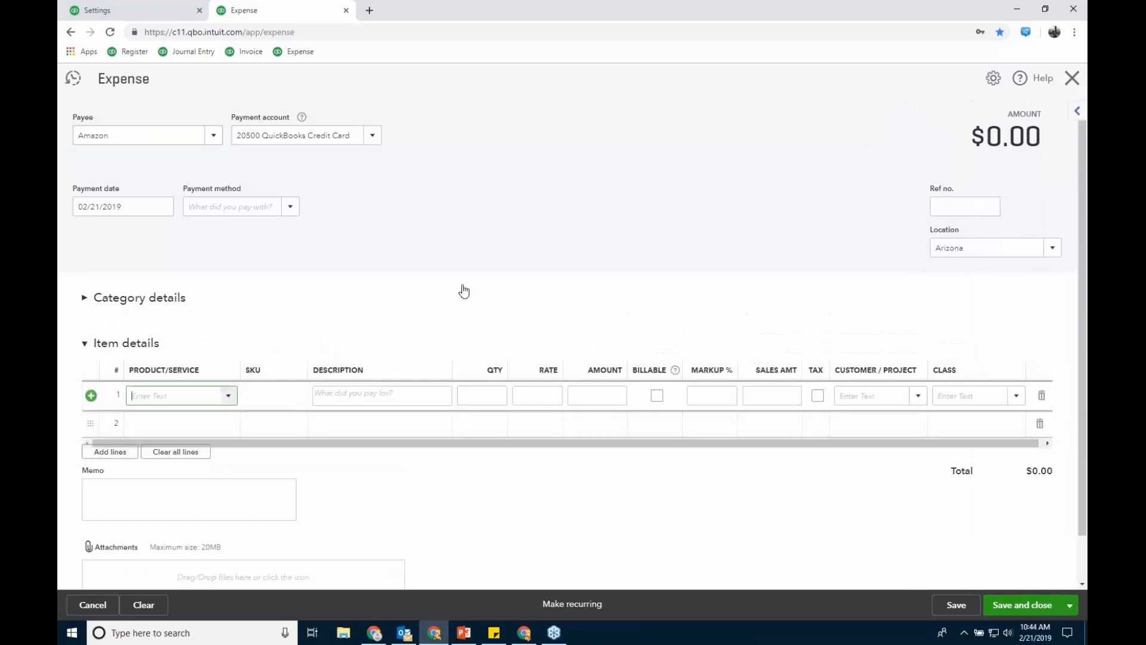
pyautogui.click(232, 398)
pyautogui.click(223, 438)
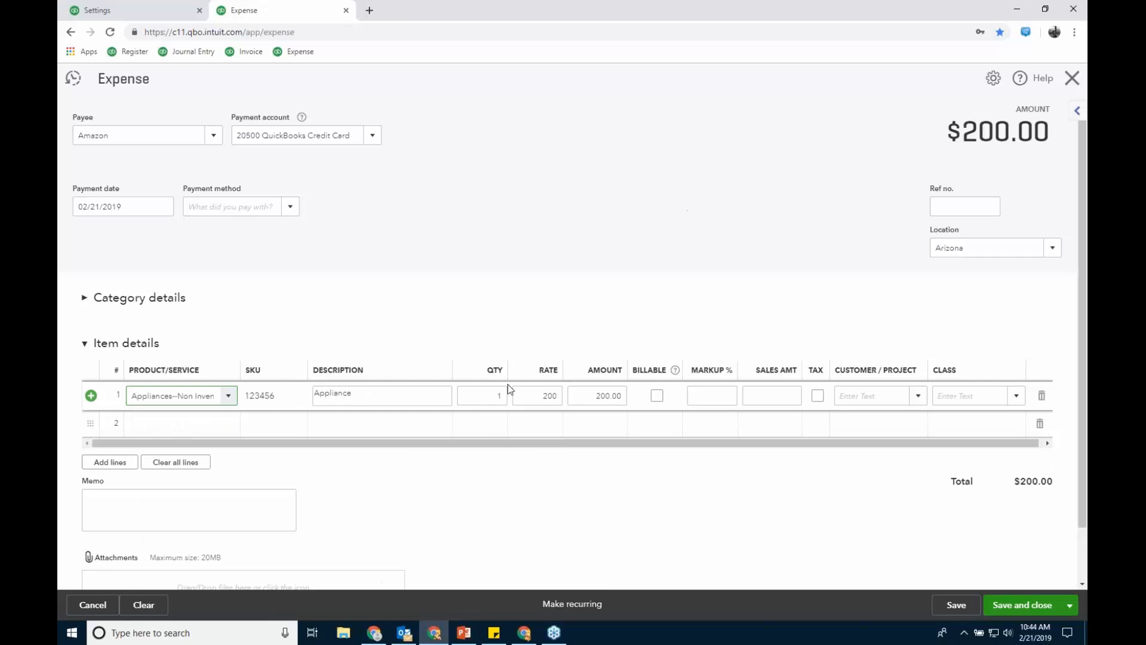
pyautogui.click(495, 395)
pyautogui.write('0')
pyautogui.press('Tab')
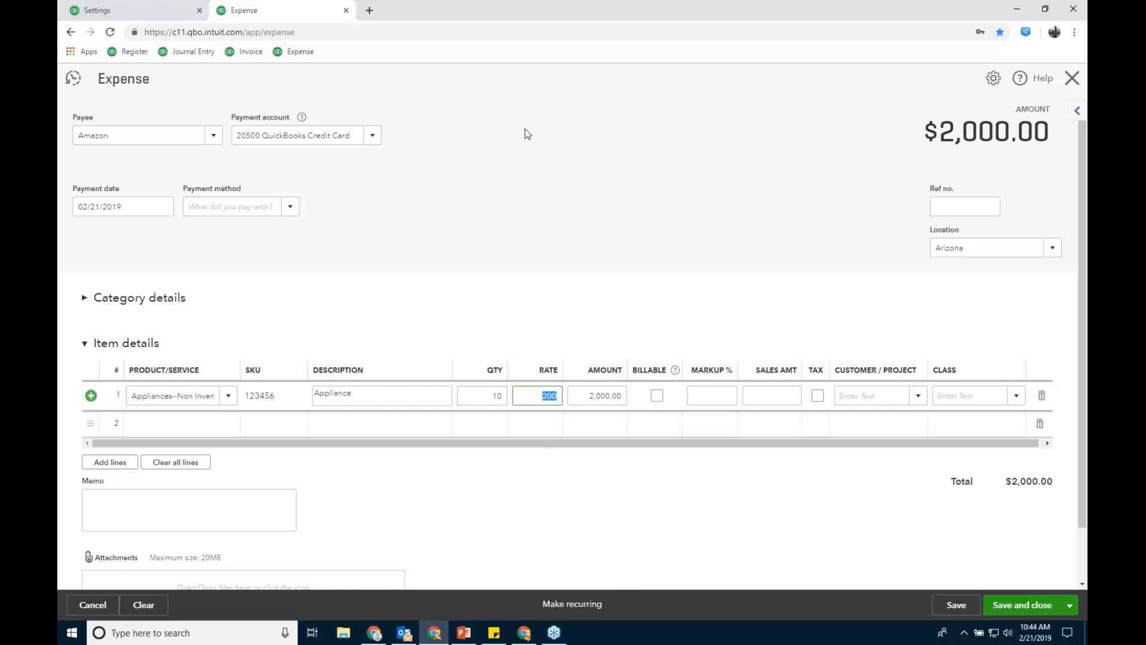
# - Duplicate the expense tab, close the blank expense in the copy, and open the Products and Services list there
pyautogui.rightClick(290, 19)
pyautogui.click(316, 69)
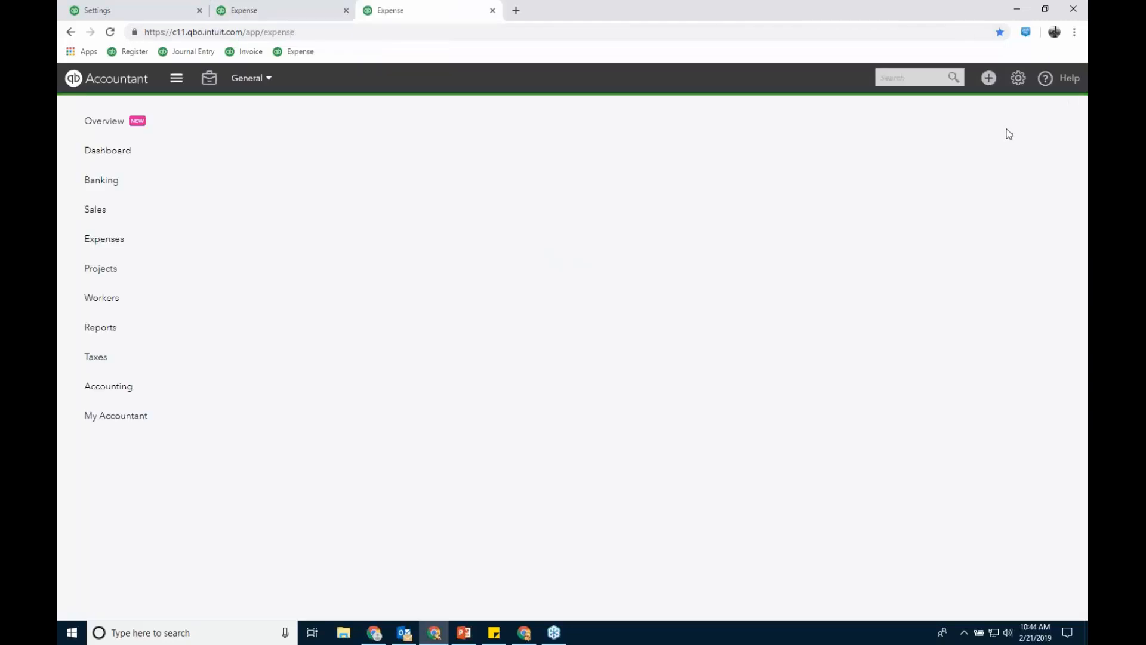
pyautogui.click(1073, 78)
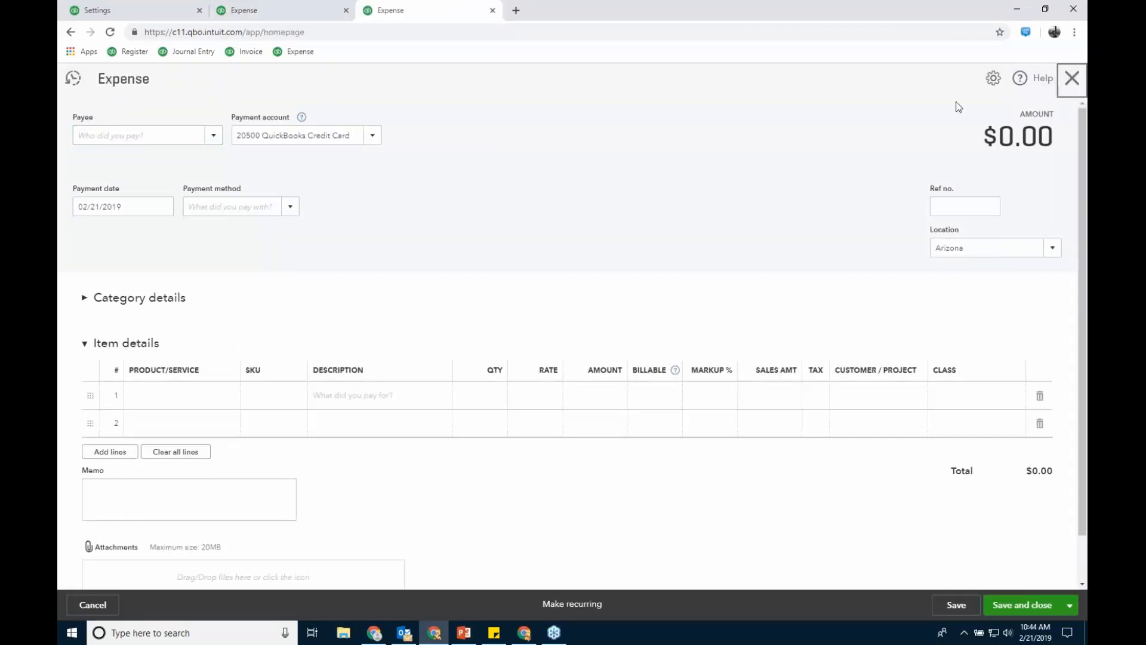
pyautogui.click(989, 79)
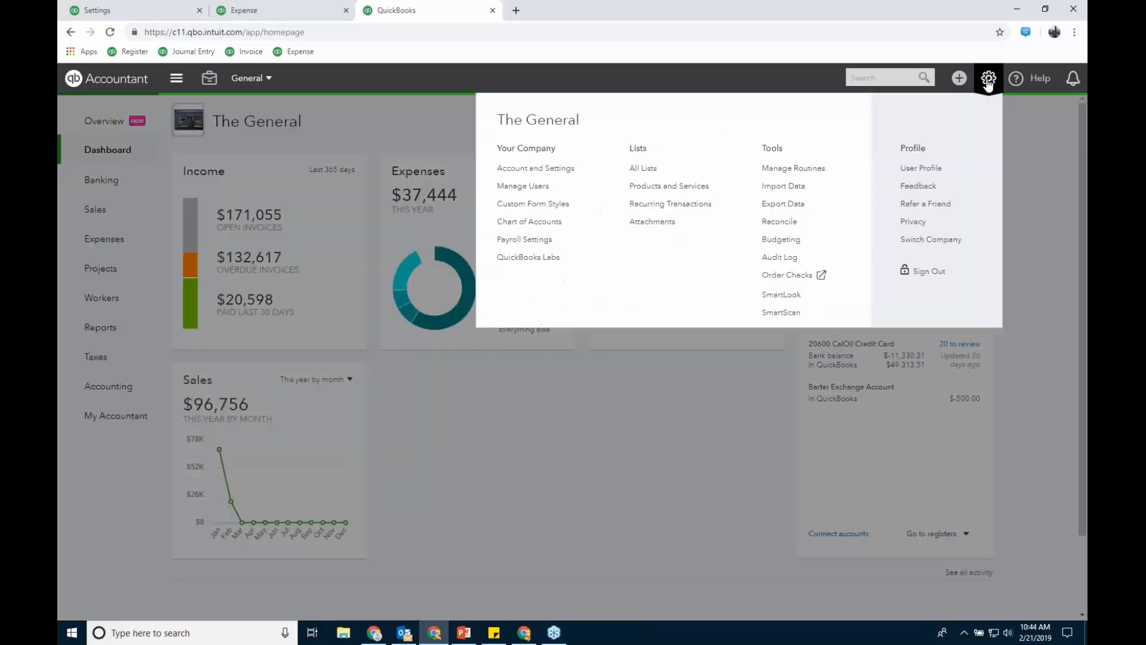
pyautogui.click(693, 187)
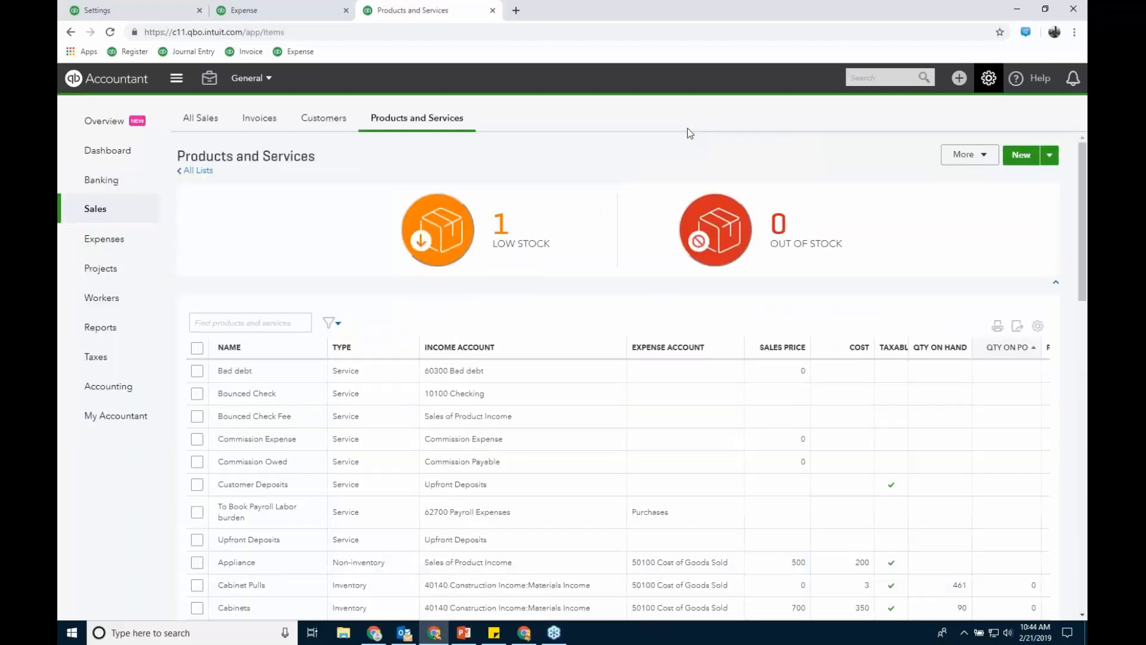
# - Filter the Products and Services list by the Non-inventory type
pyautogui.click(330, 323)
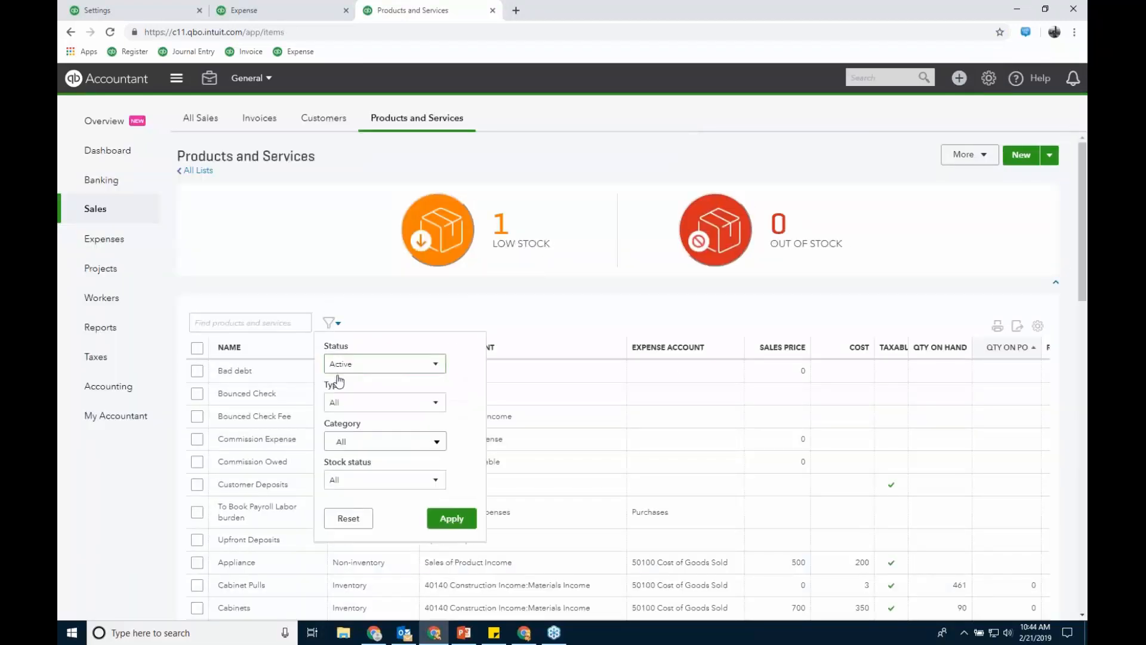
pyautogui.click(435, 402)
pyautogui.click(370, 458)
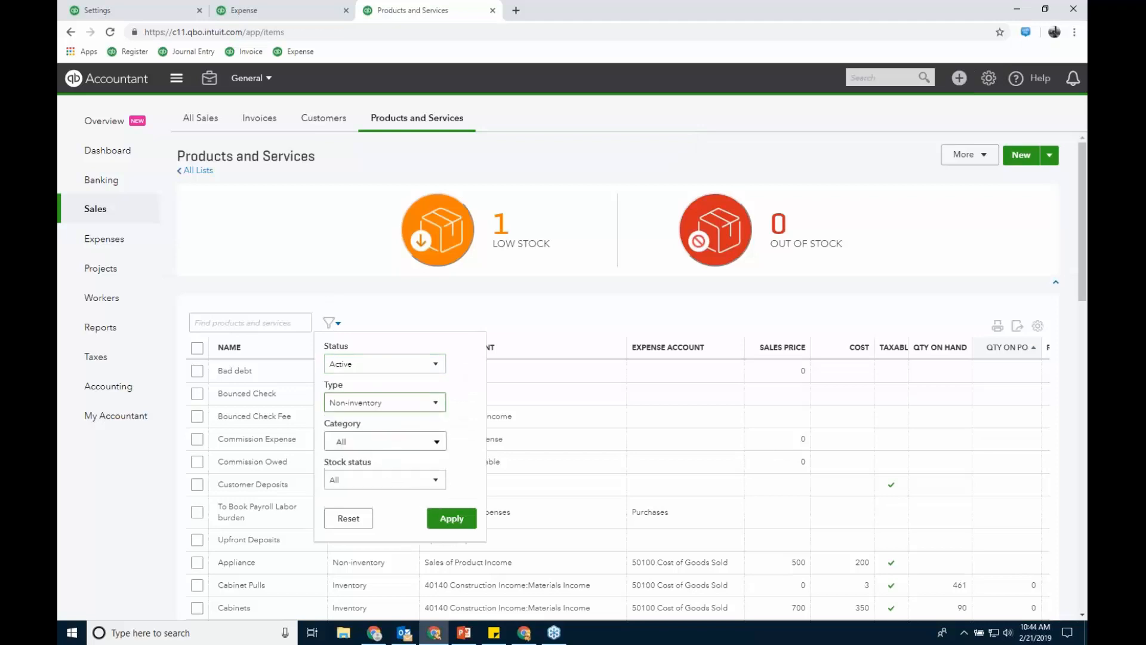
pyautogui.click(451, 518)
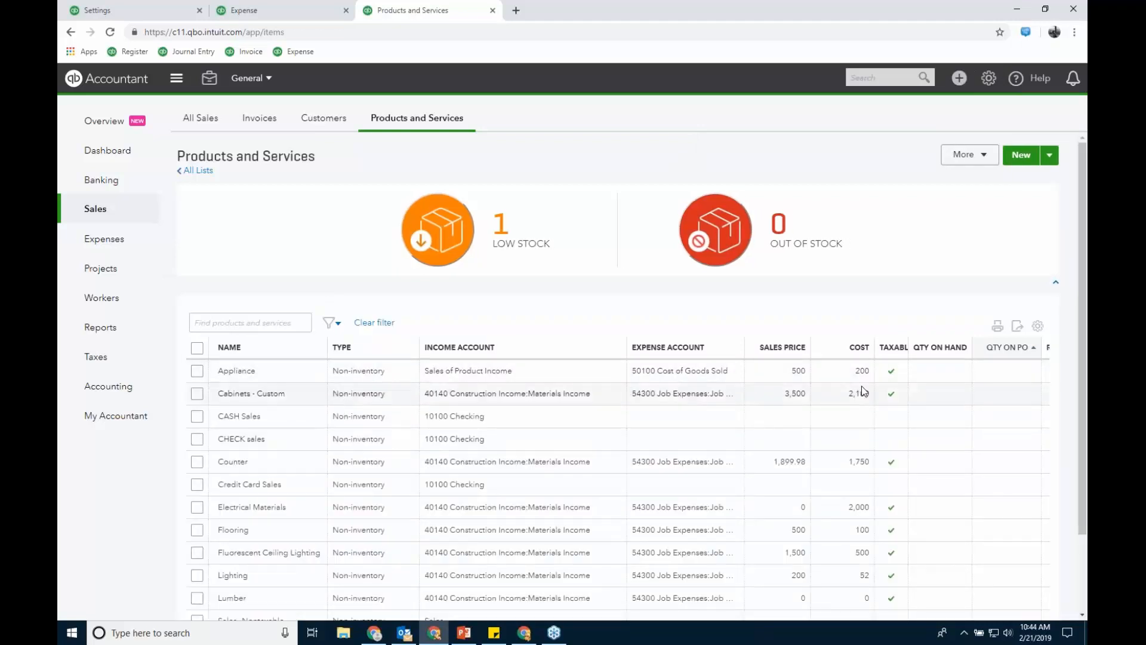
# - Open the Appliance item for editing, review its sales, price rule and purchasing information, and close it without saving
pyautogui.hotkey('ctrl', '-')
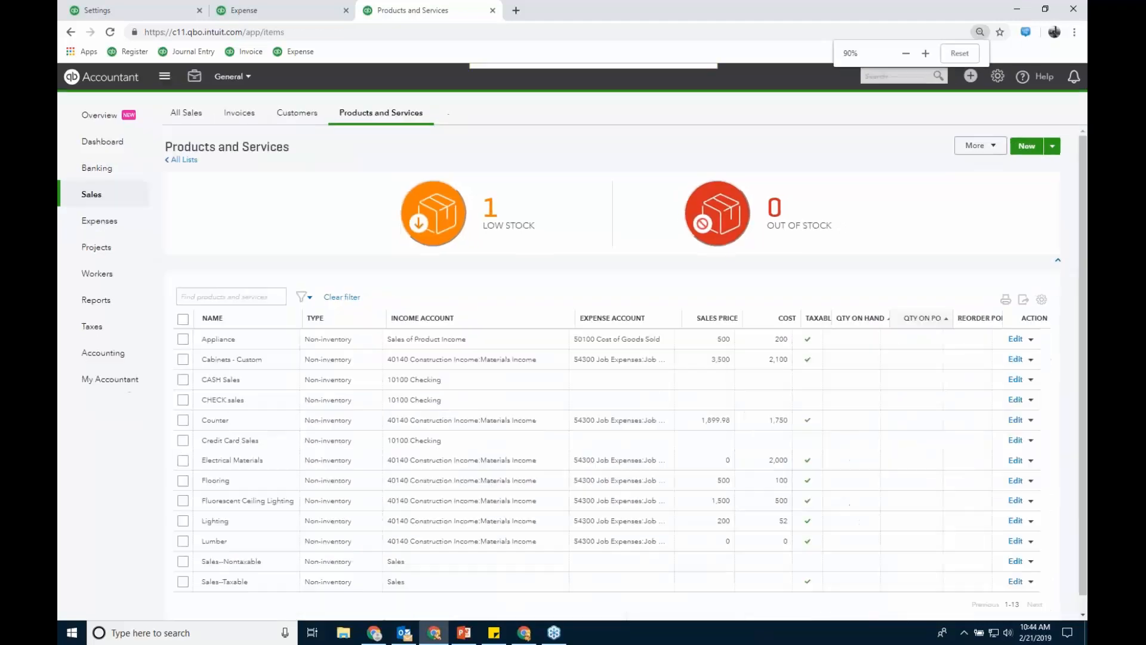
pyautogui.click(1026, 339)
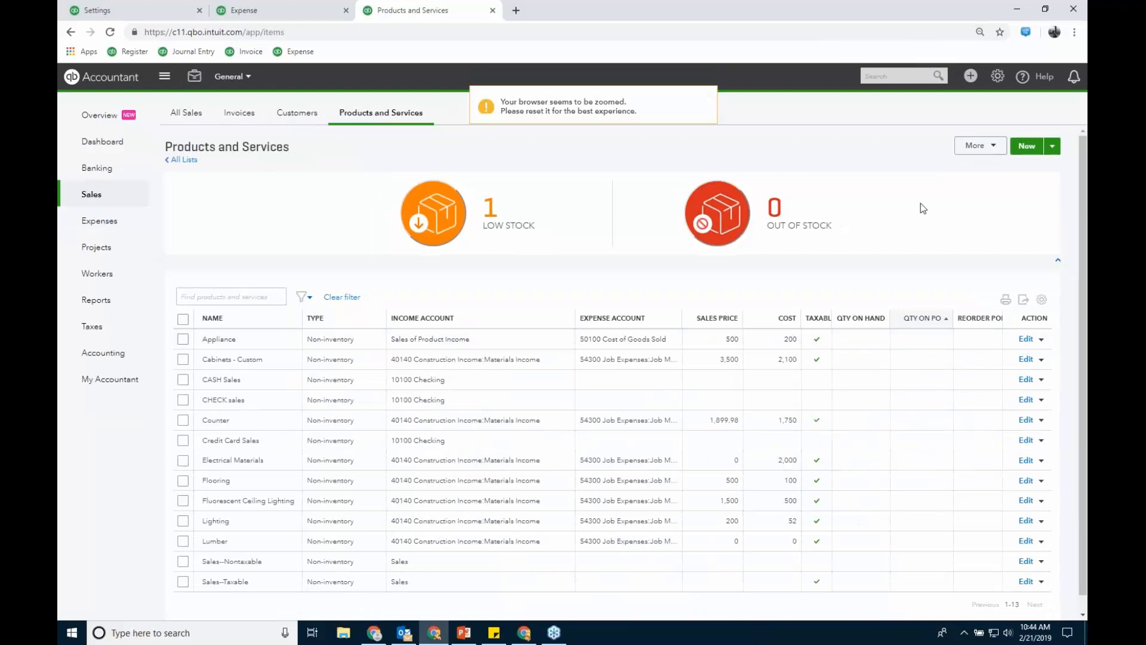
pyautogui.scroll(-1, 1027, 316)
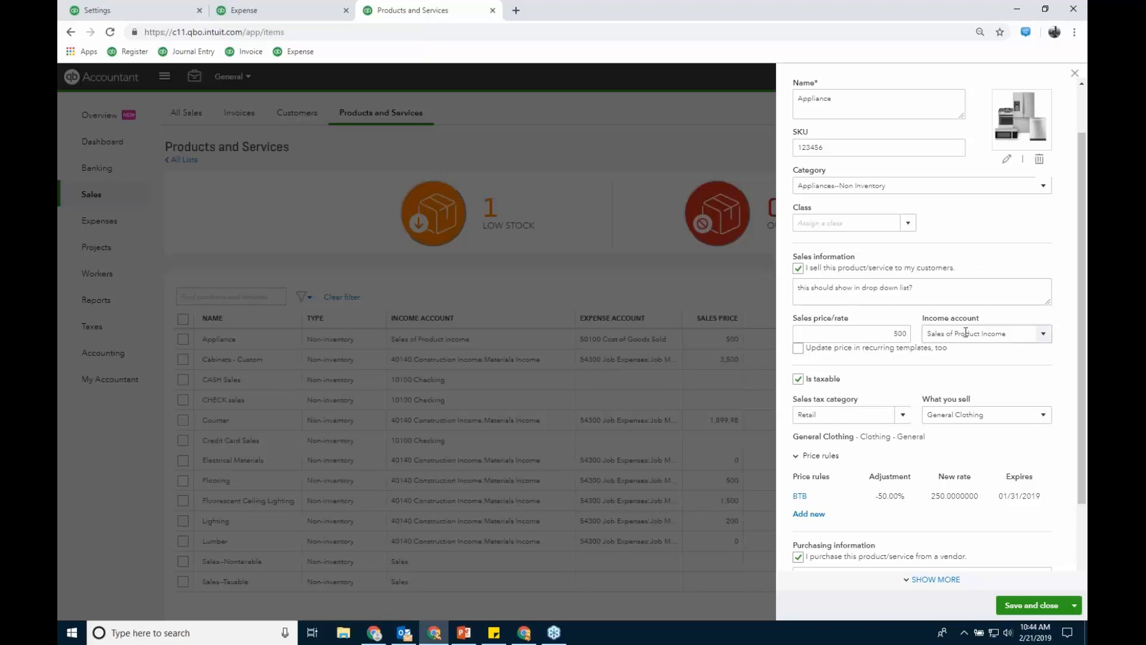
pyautogui.scroll(-2, 966, 333)
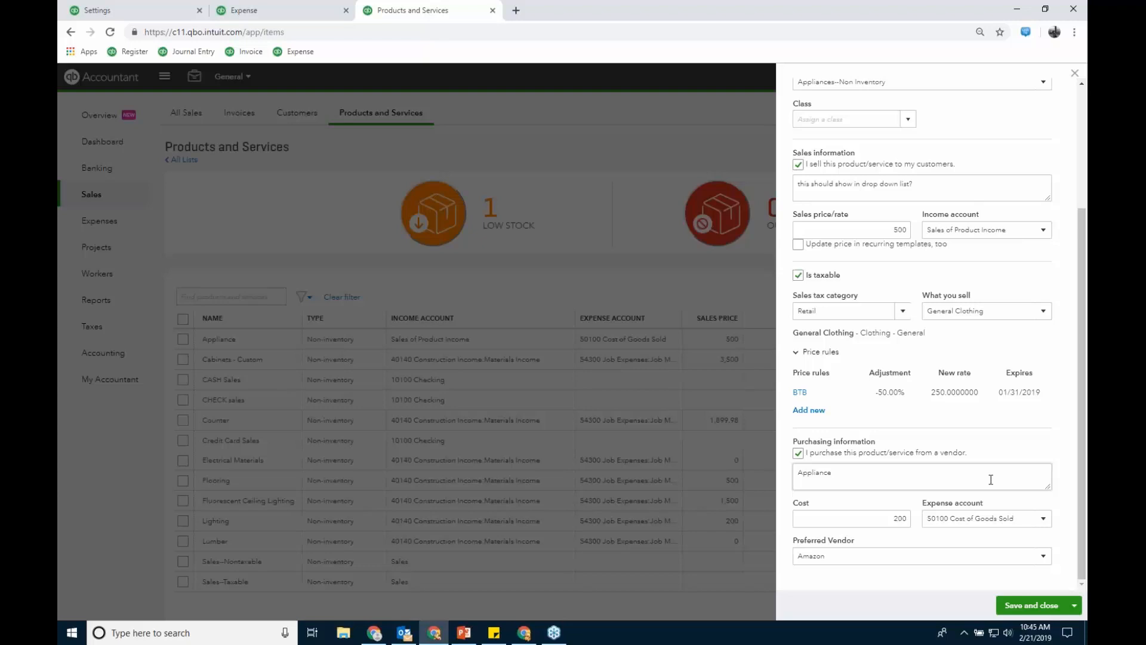
pyautogui.click(1075, 72)
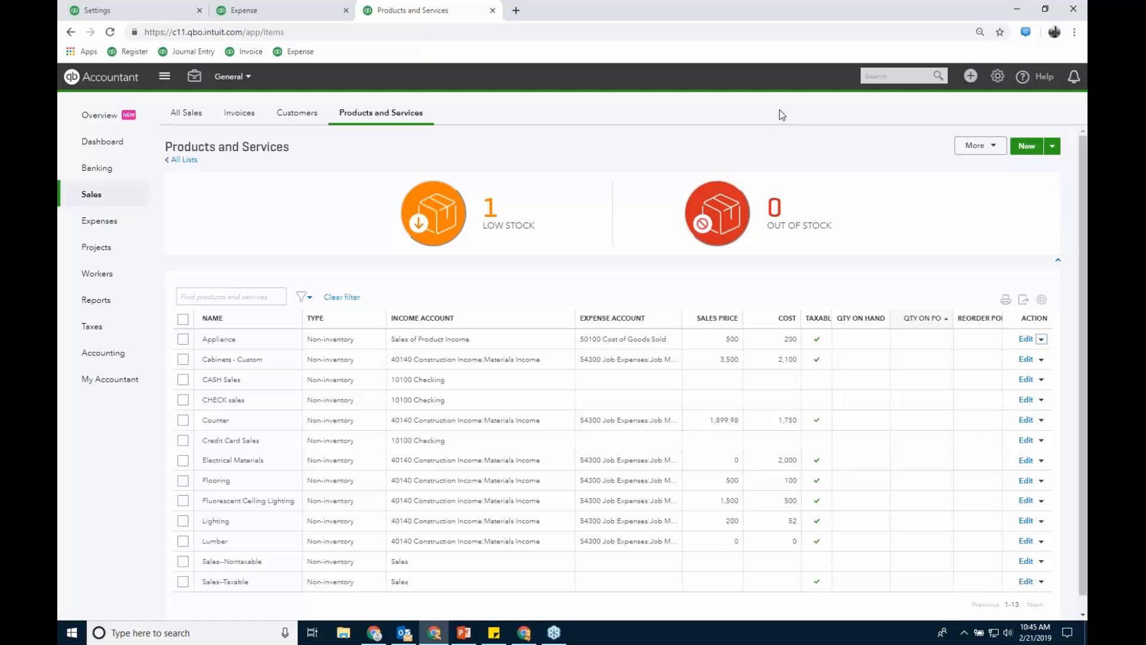
# - Return to the Amazon expense, assign the Appliance line to the Framing and Flooring 122618 project, and mark it billable
pyautogui.click(322, 10)
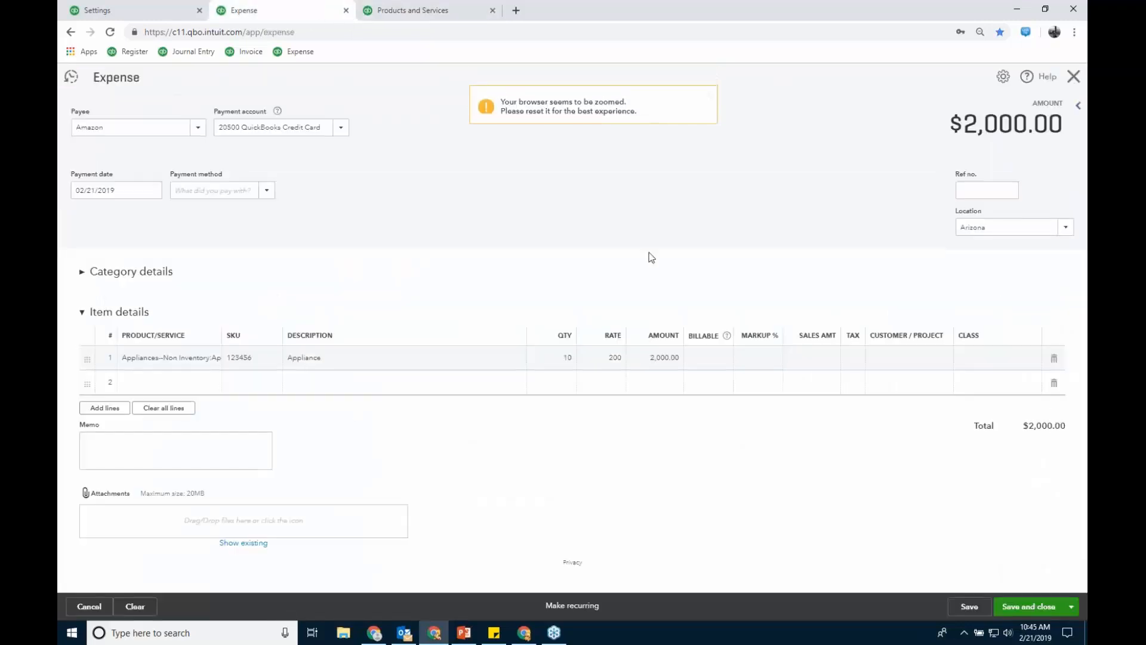
pyautogui.click(904, 360)
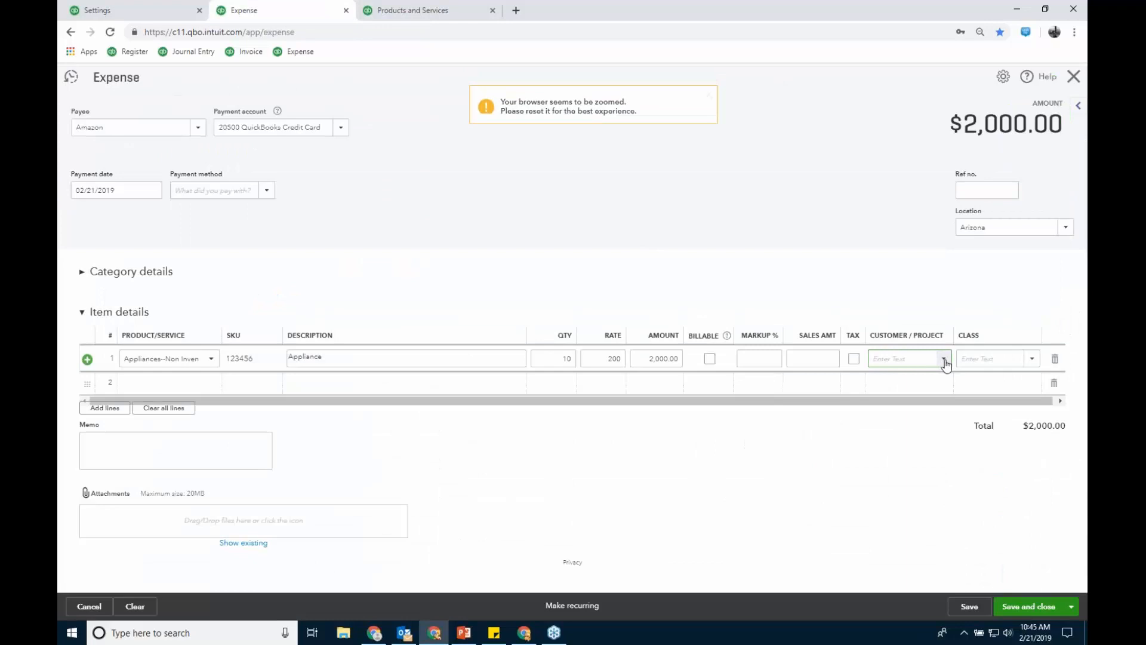
pyautogui.click(944, 360)
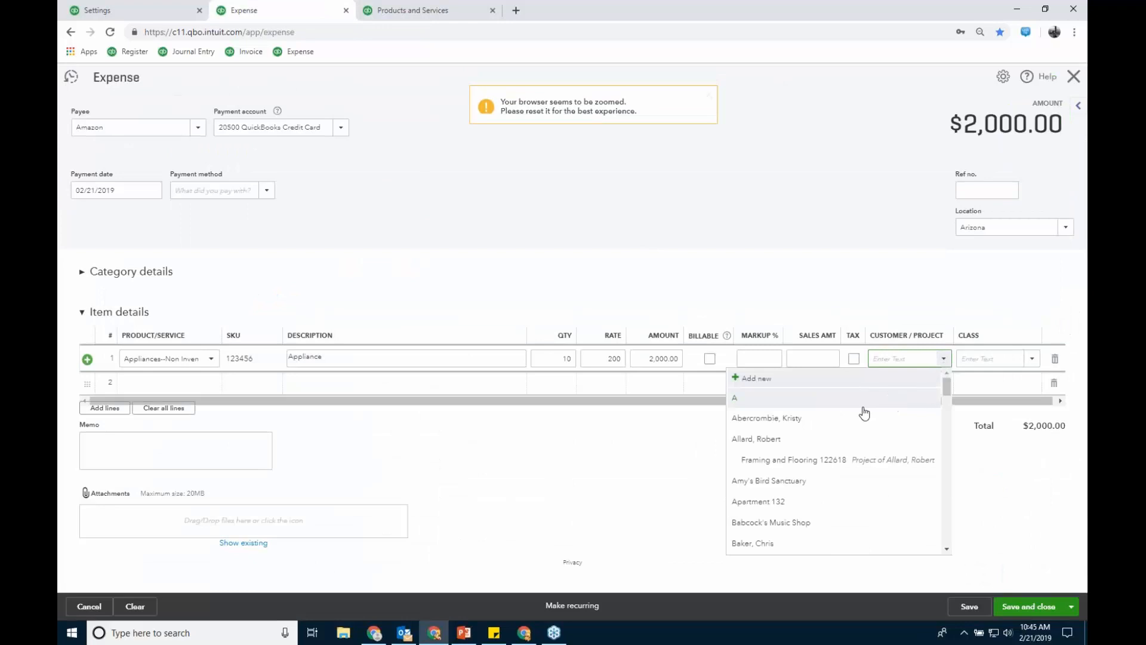
pyautogui.click(814, 461)
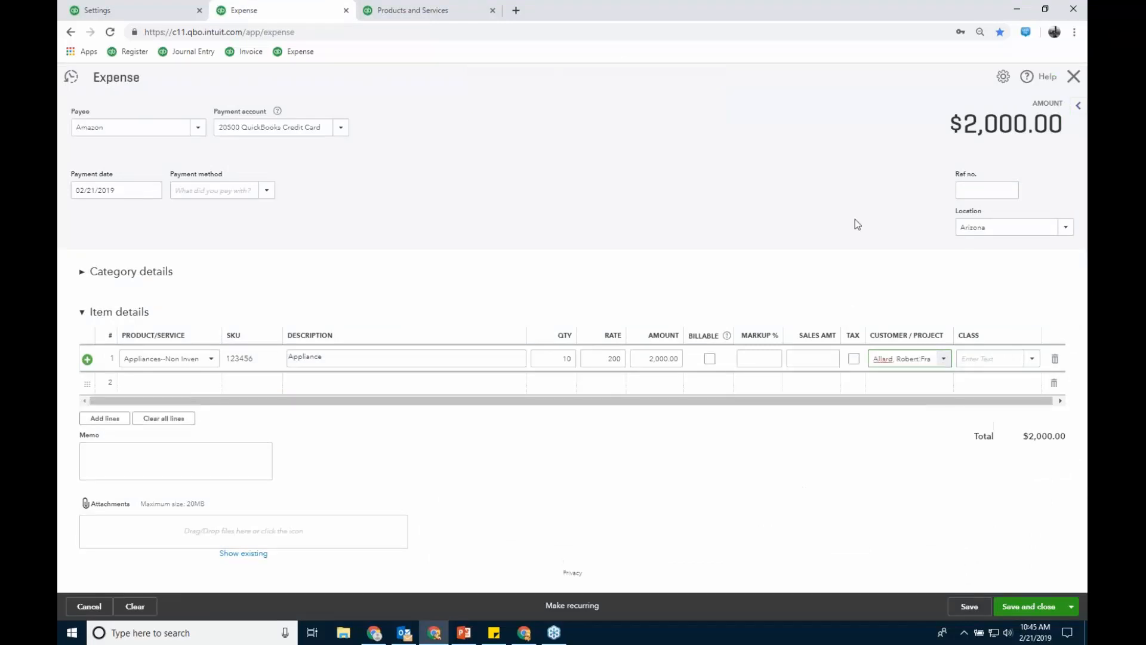
pyautogui.click(710, 360)
# - Switch back to the Settings tab to review the billable and markup options under Bills and expenses
pyautogui.click(165, 12)
pyautogui.click(710, 101)
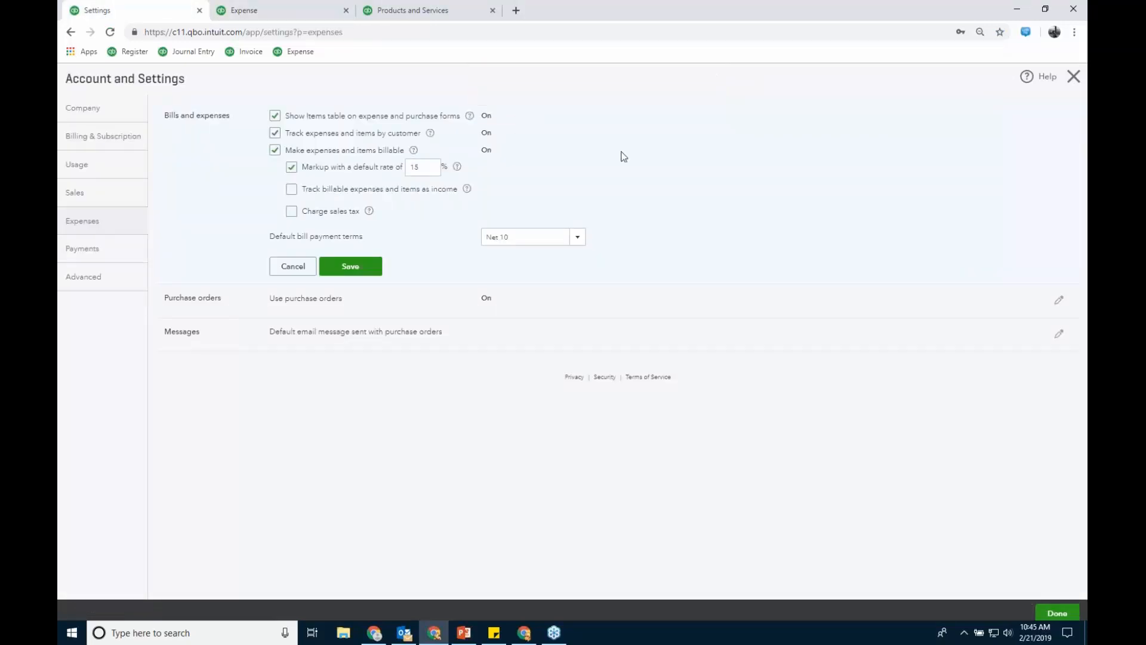
# - Turn billable expenses and items off and back on, and save the bills and expenses settings with the 15% default markup
pyautogui.hotkey('ctrl', '0')
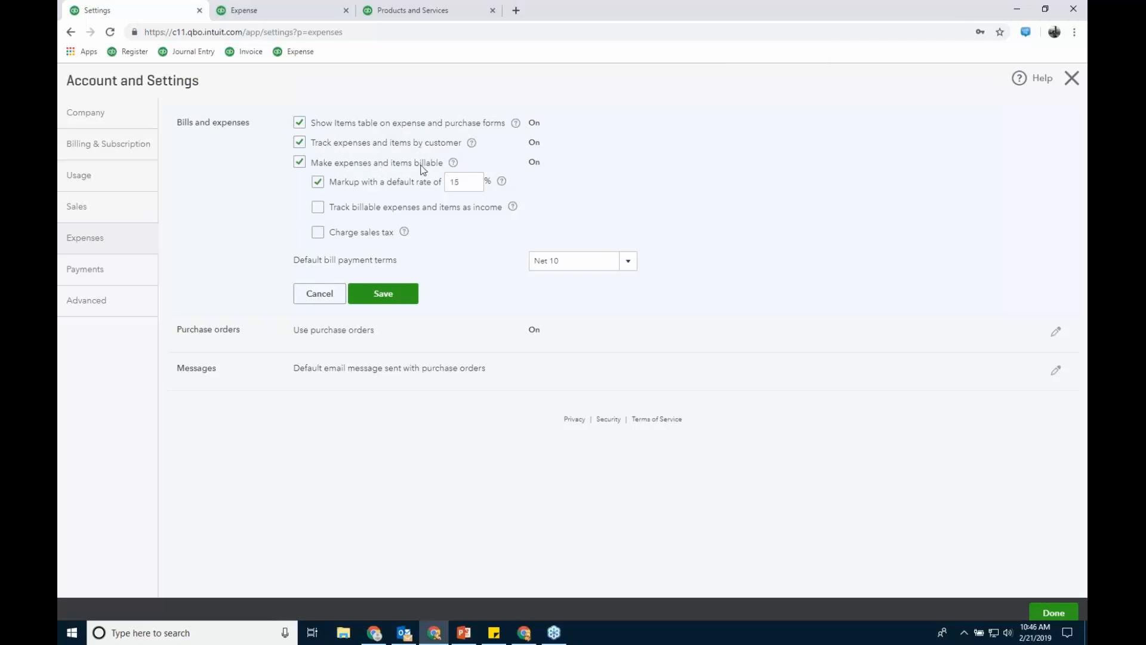
pyautogui.click(300, 162)
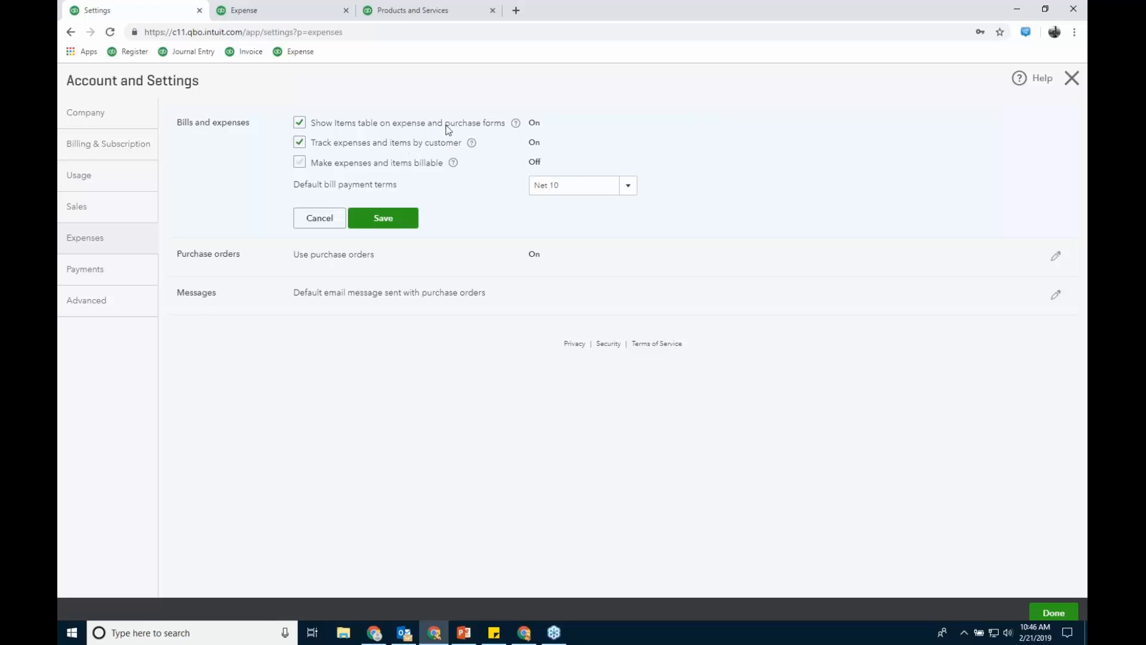
pyautogui.click(300, 164)
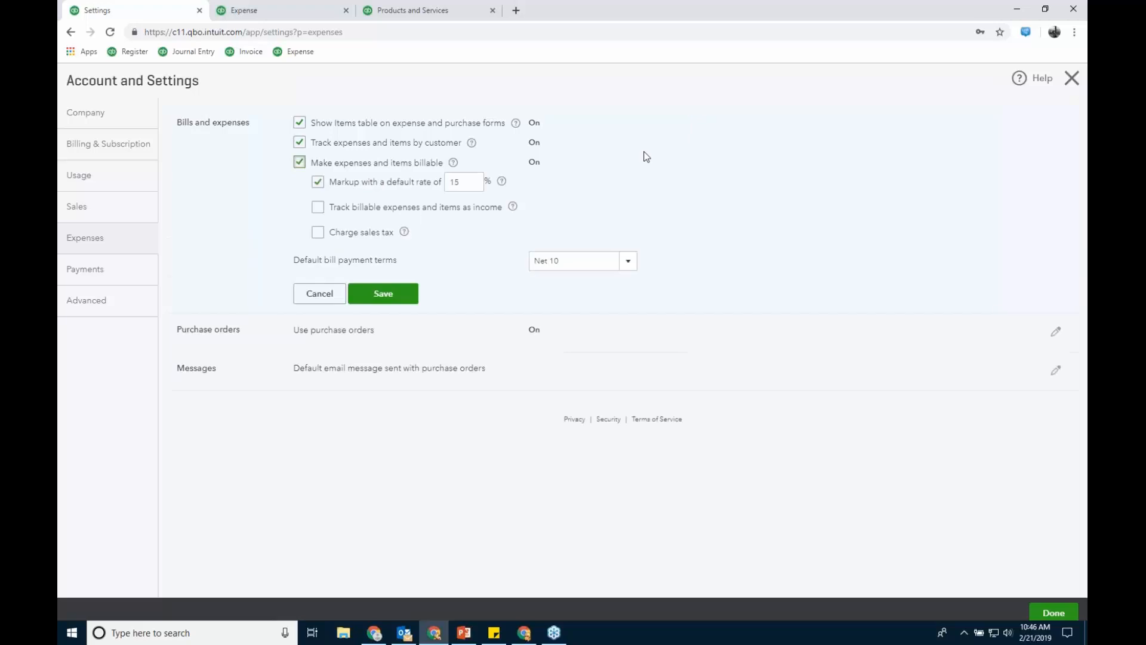
pyautogui.click(397, 294)
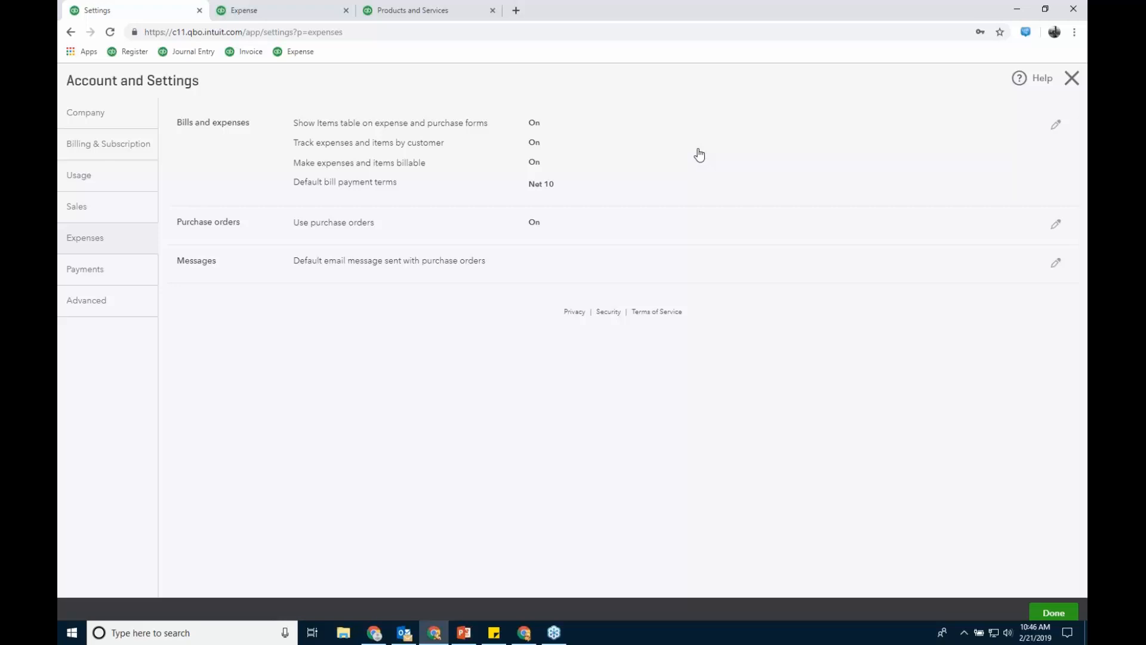
# - View the company's Payments and Advanced account settings
pyautogui.click(113, 277)
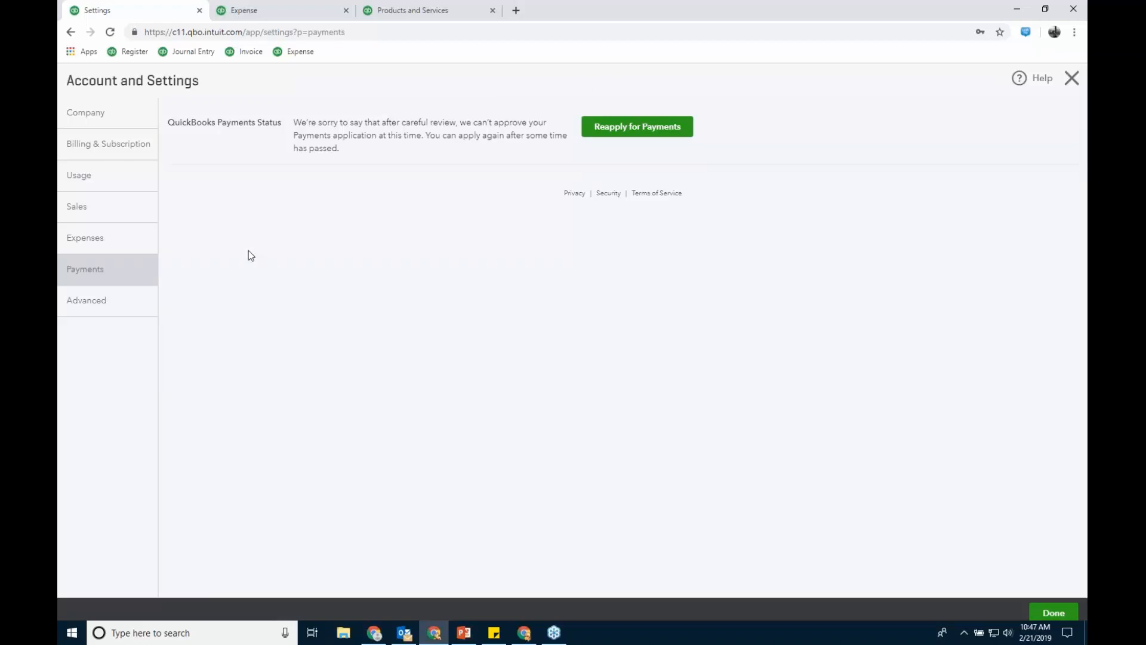
pyautogui.click(123, 303)
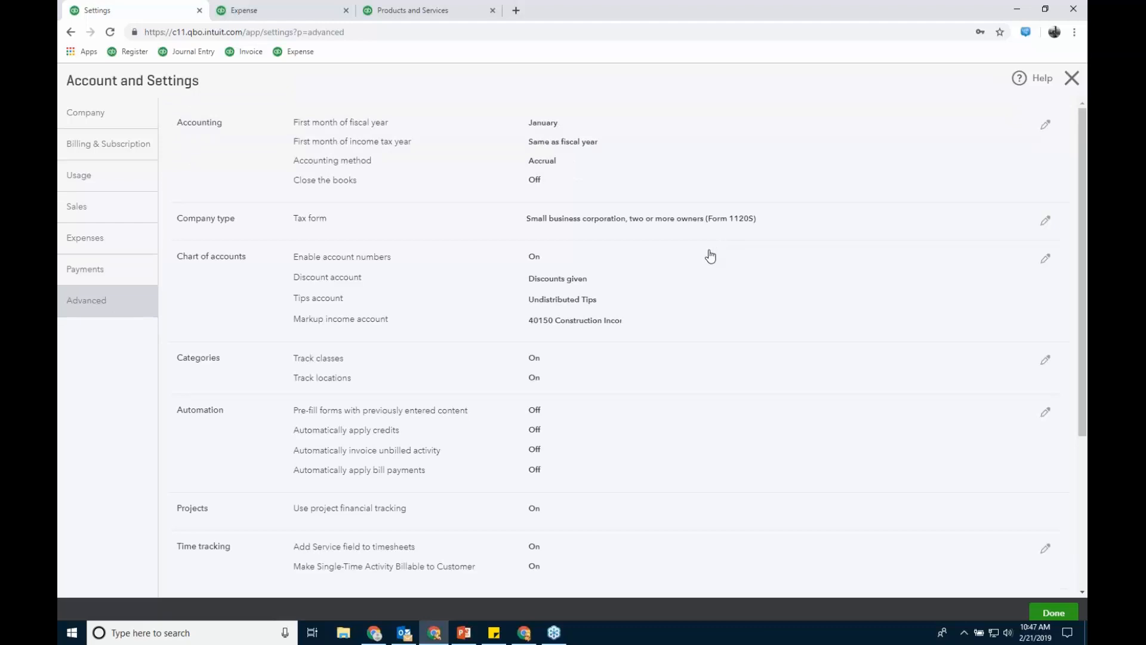
# - Close the account settings page, and save and close the Amazon expense
pyautogui.click(200, 11)
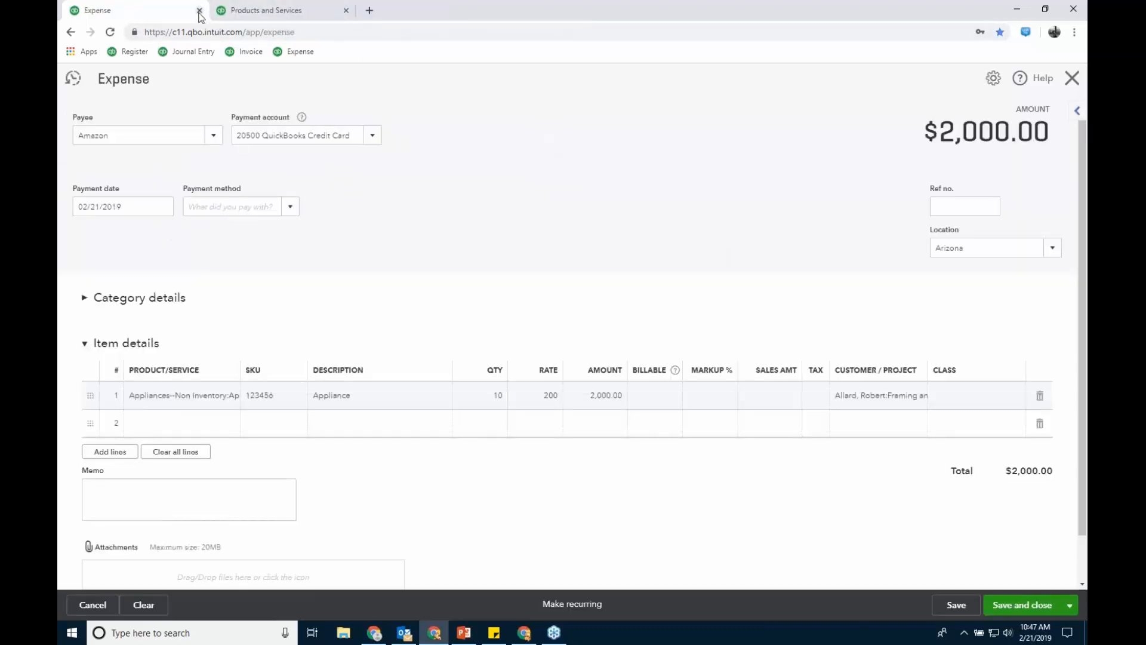
pyautogui.click(1022, 605)
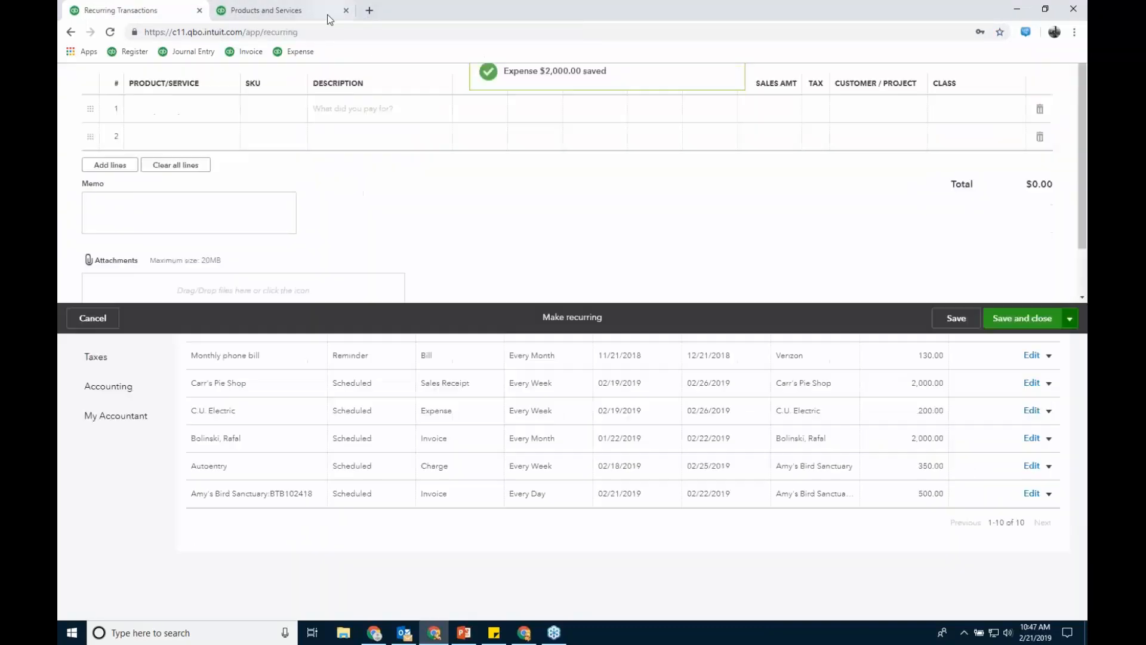
# - Open the Transaction Detail by Account report from the accountant reports
pyautogui.moveTo(119, 255)
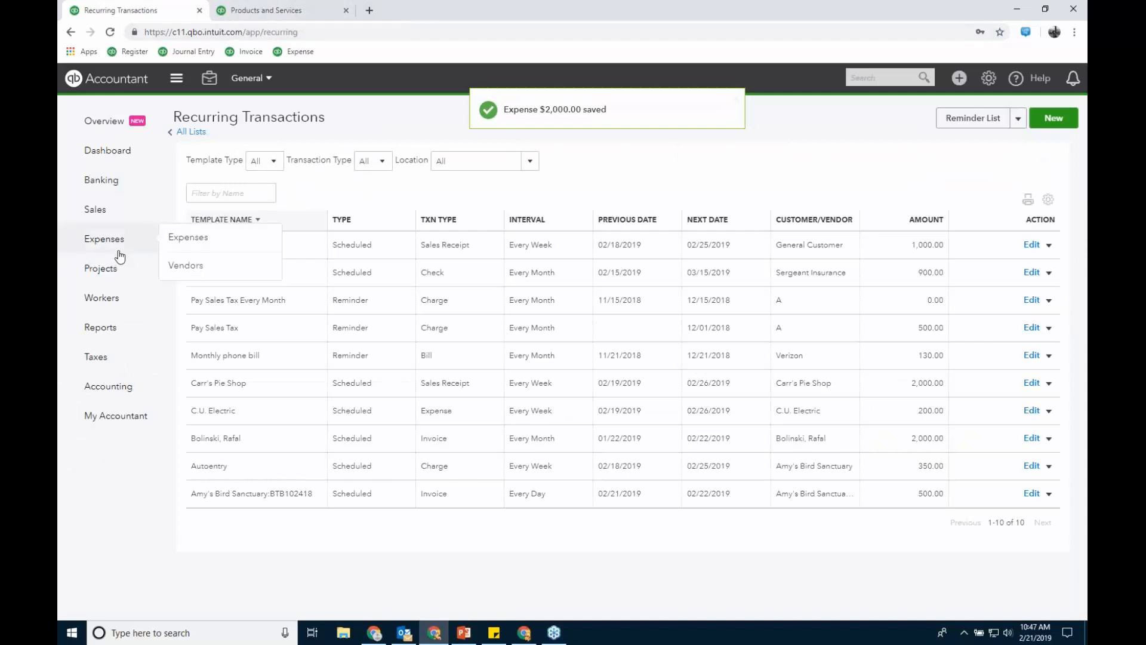
pyautogui.click(105, 329)
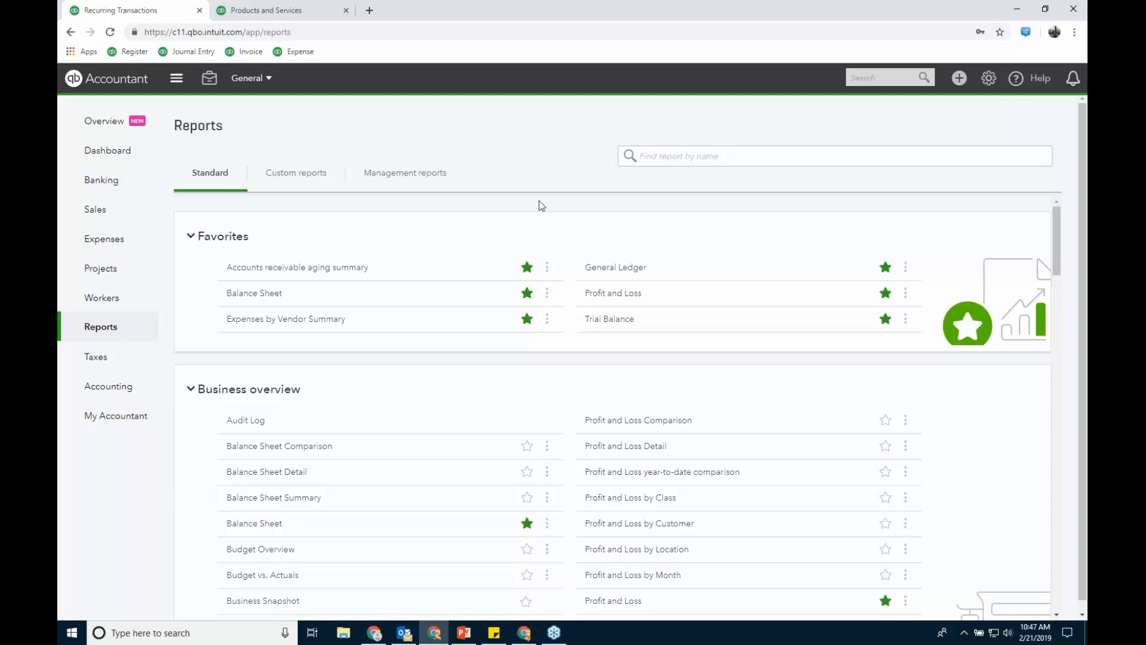
pyautogui.scroll(-1, 539, 201)
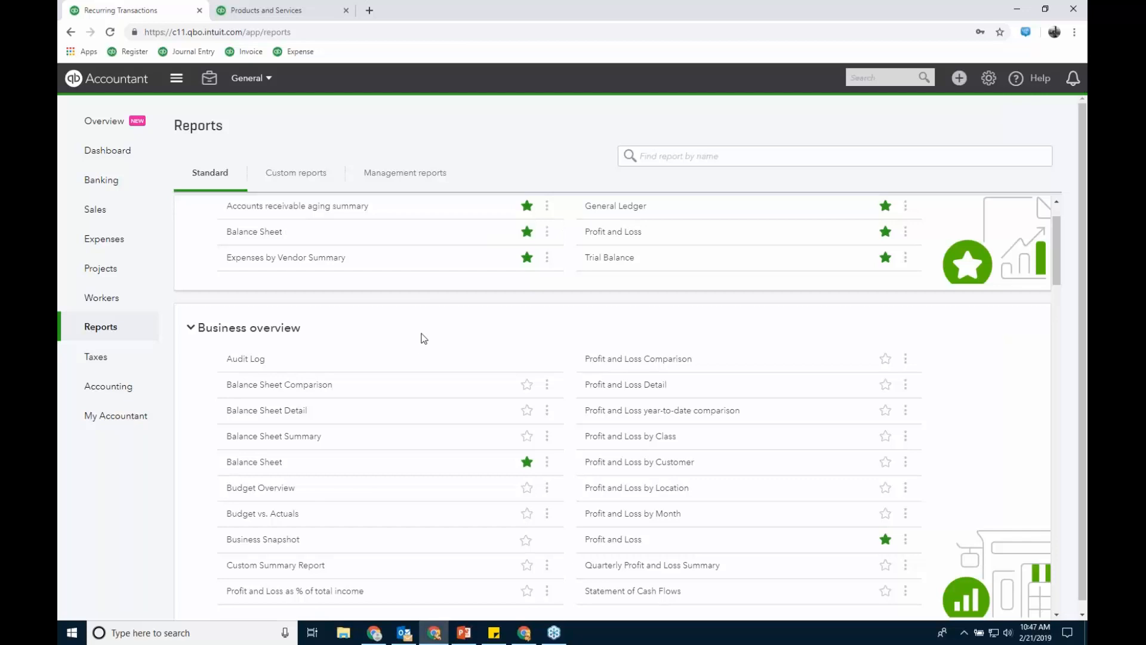
pyautogui.scroll(-1, 422, 335)
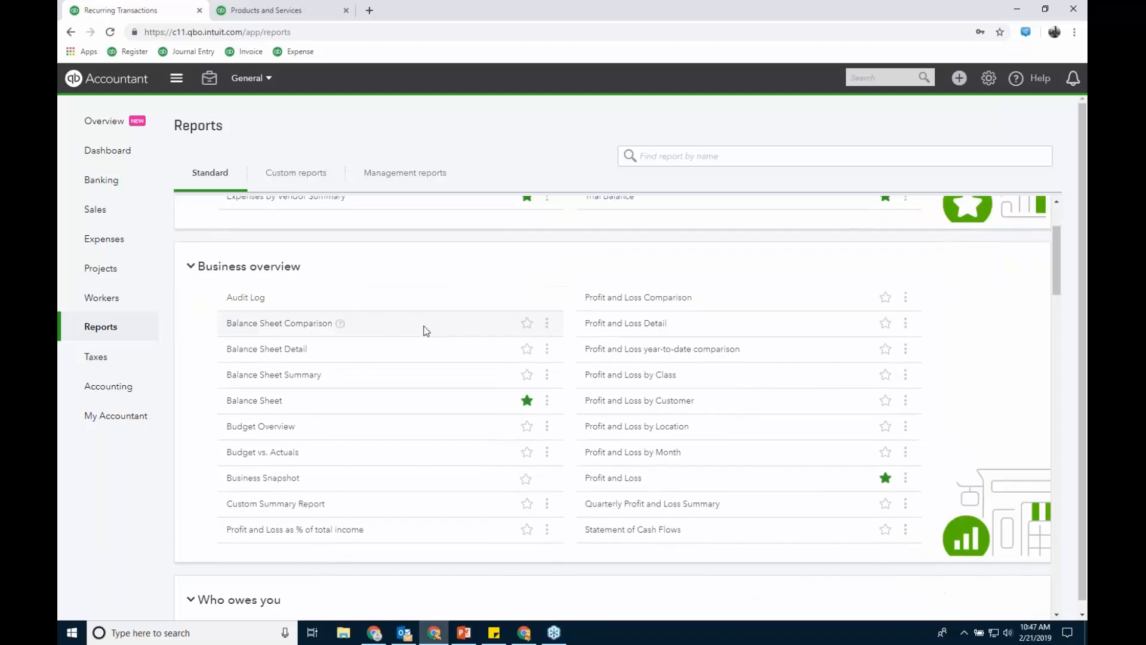
pyautogui.scroll(-3, 426, 331)
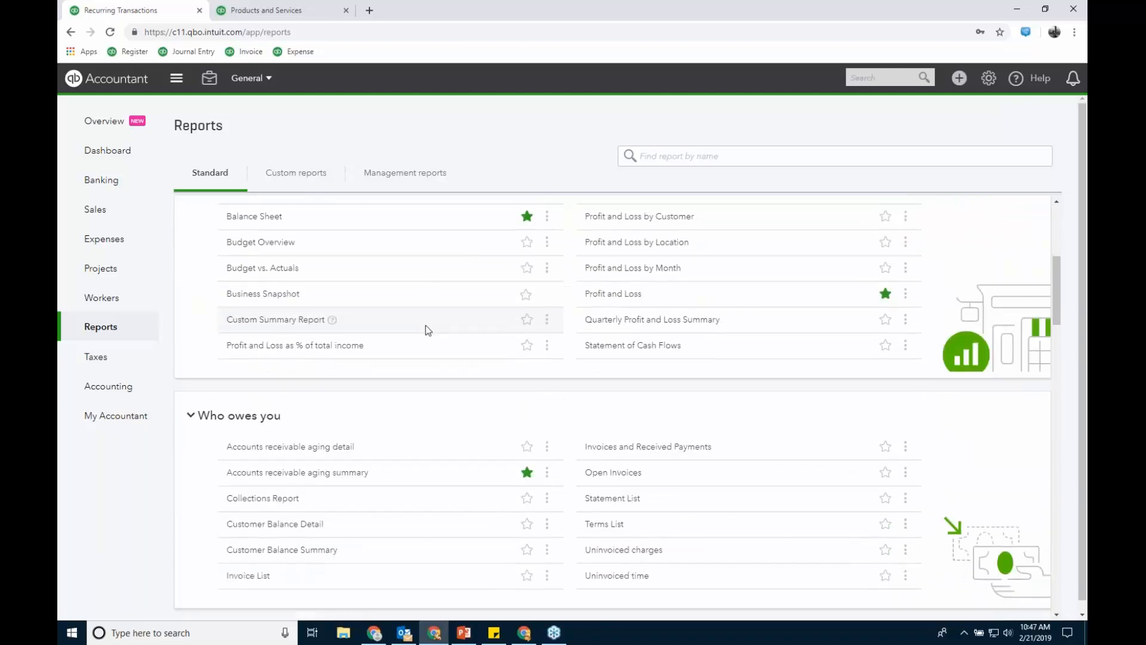
pyautogui.scroll(3, 427, 330)
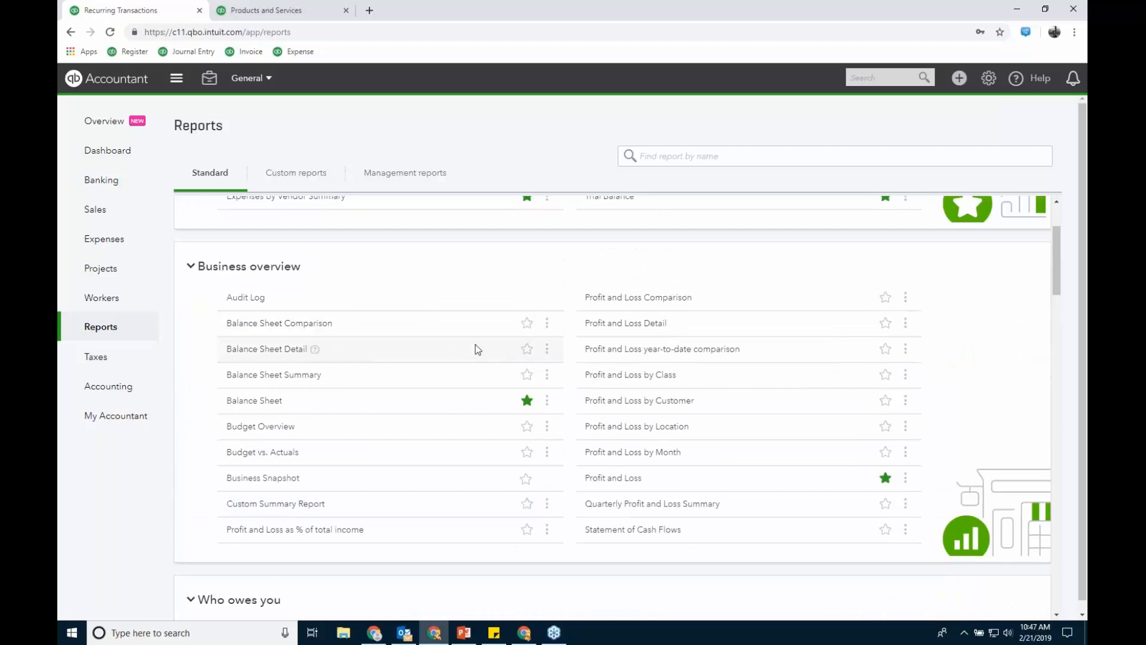
pyautogui.scroll(-10, 475, 346)
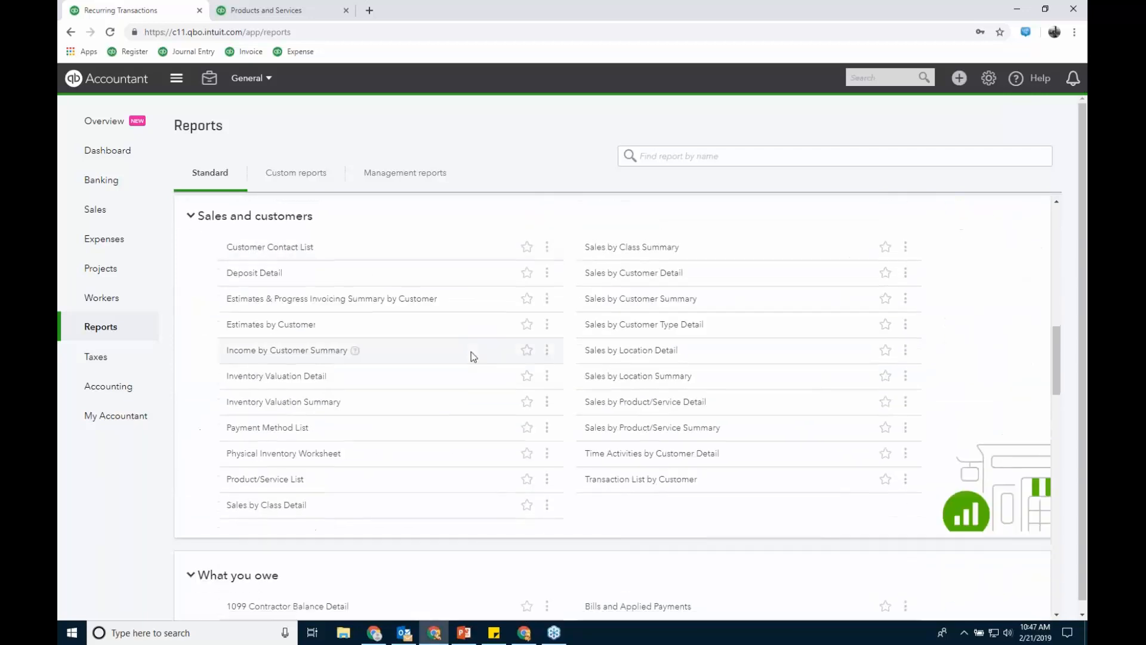
pyautogui.scroll(-15, 471, 357)
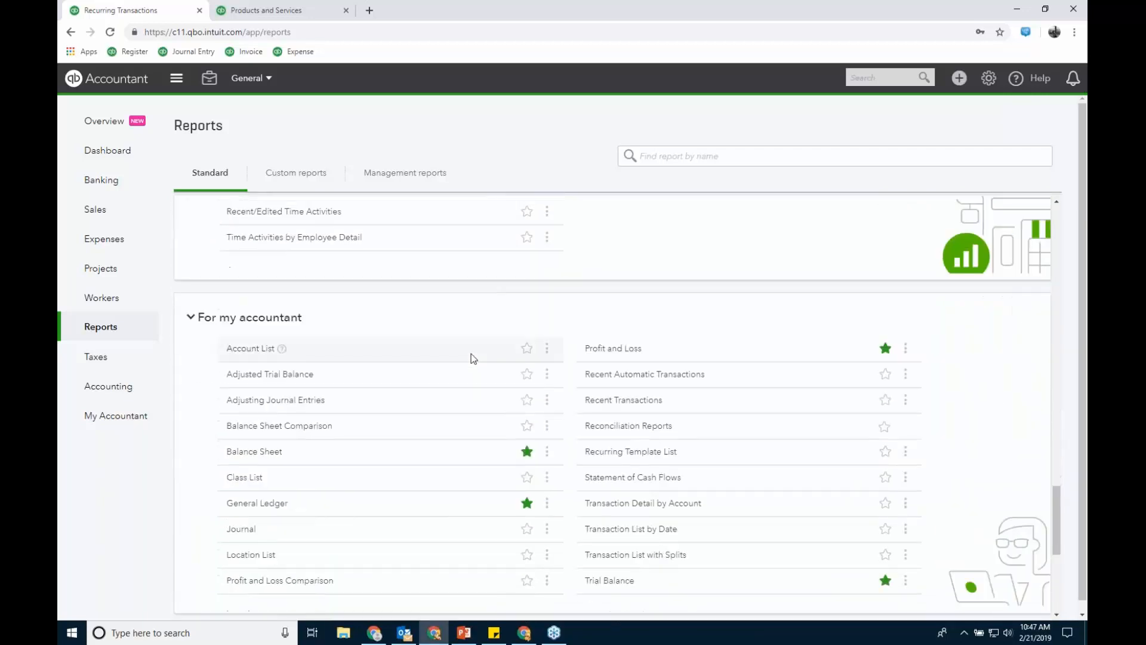
pyautogui.scroll(-2, 473, 358)
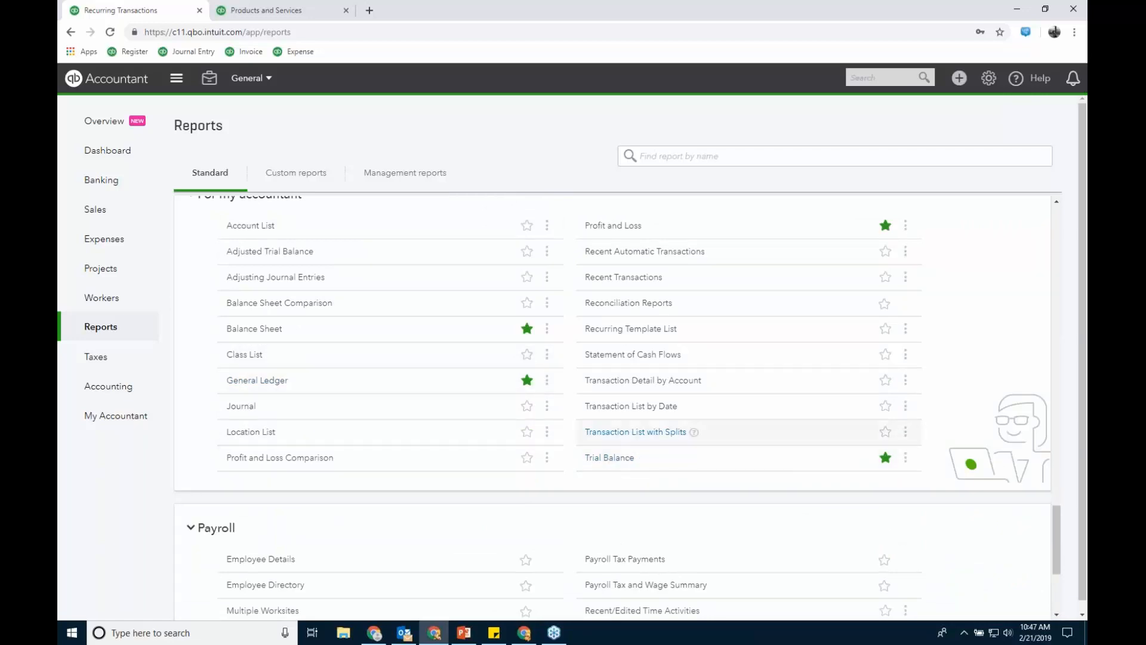
pyautogui.click(677, 384)
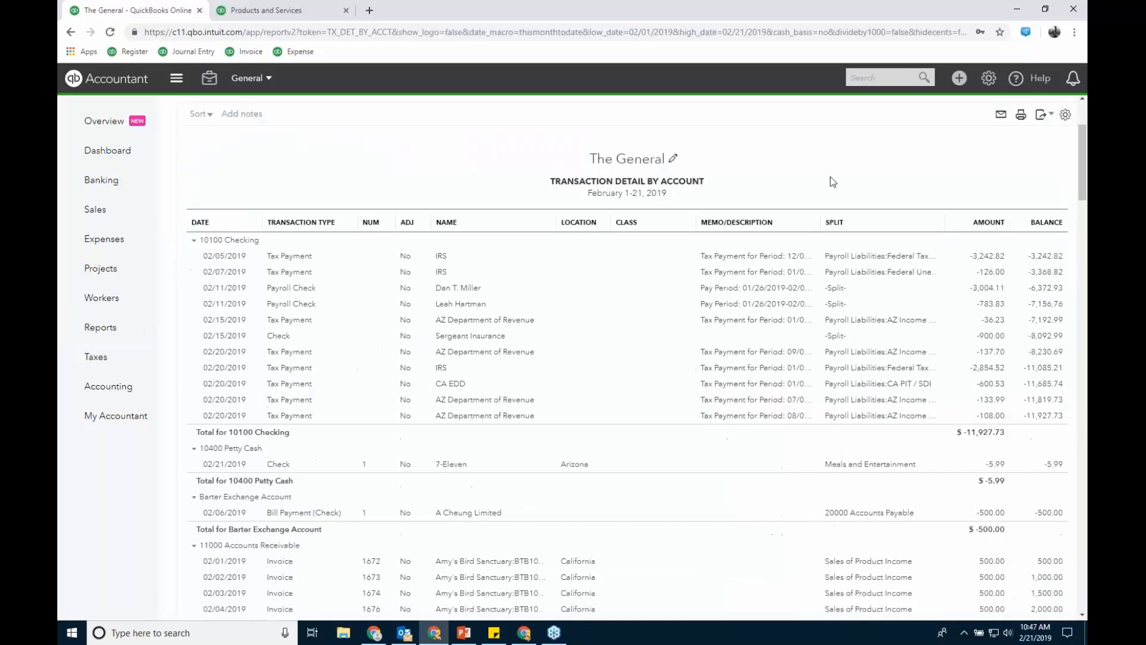
# - Collapse the navigation sidebar to give the report the full page width
pyautogui.click(177, 81)
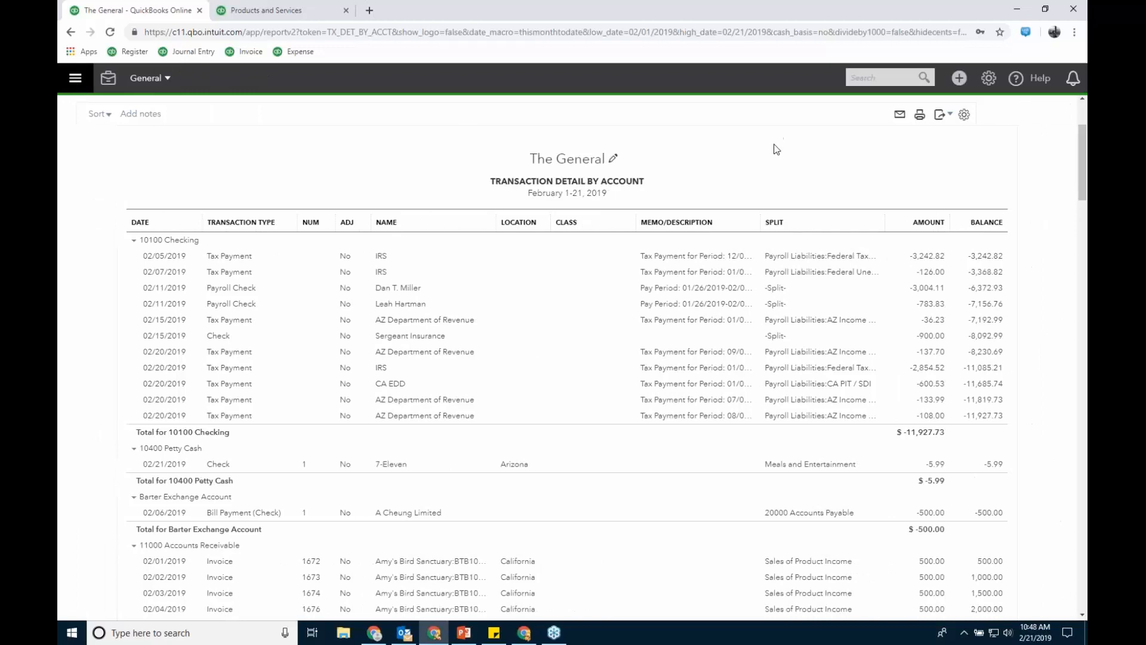
pyautogui.scroll(2, 773, 156)
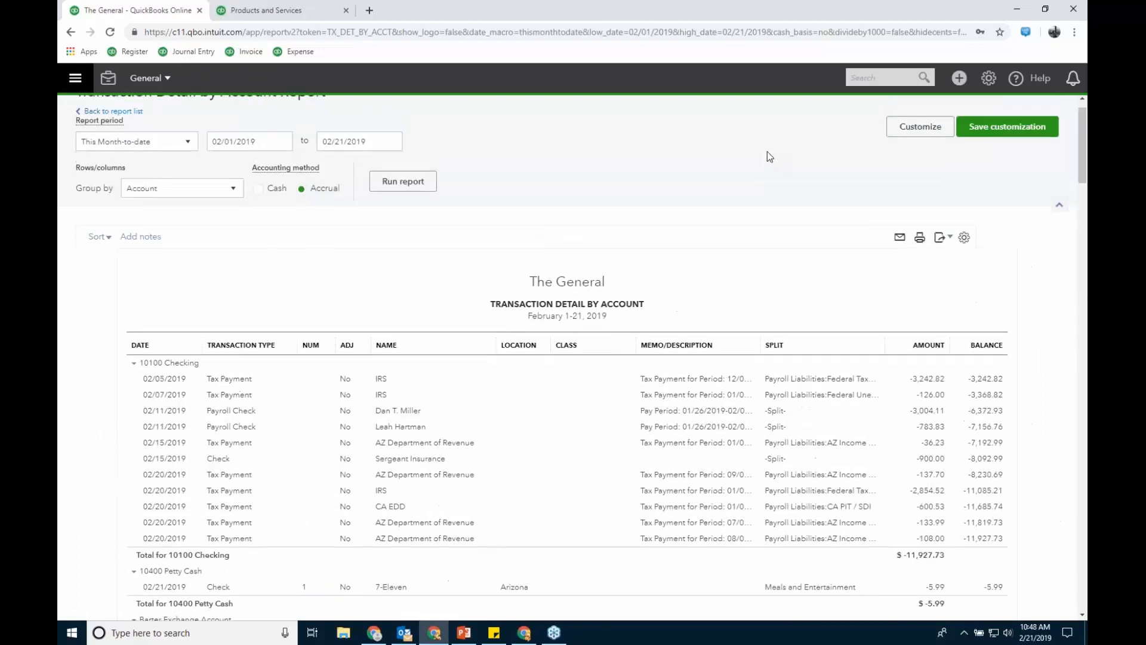
pyautogui.scroll(1, 764, 155)
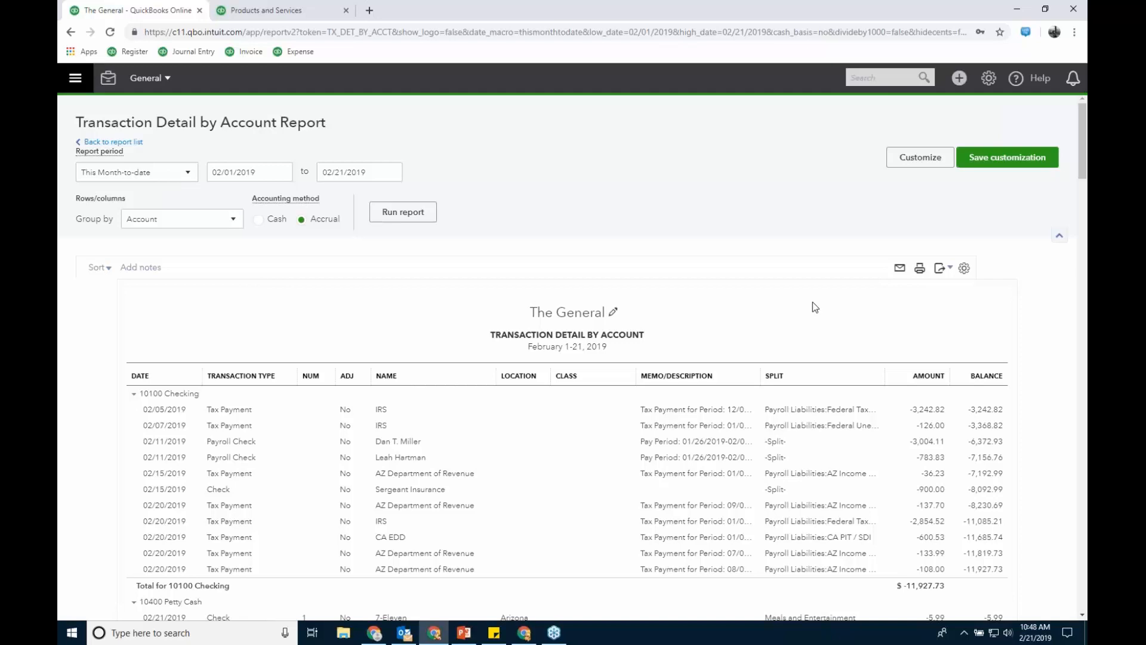
pyautogui.click(964, 268)
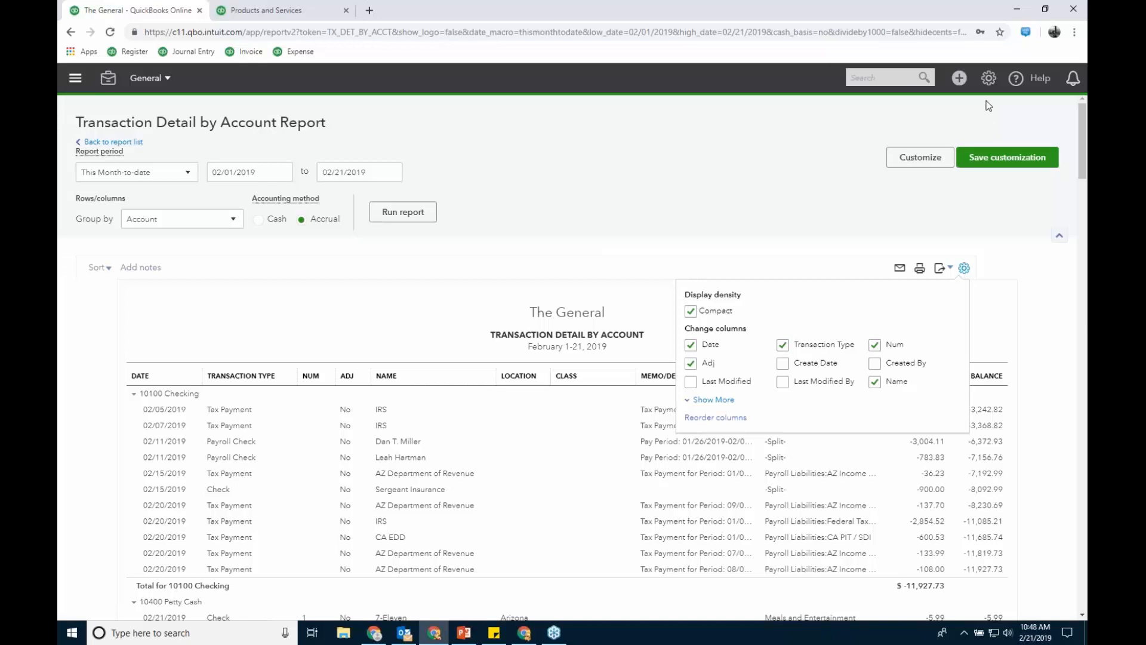
pyautogui.click(988, 79)
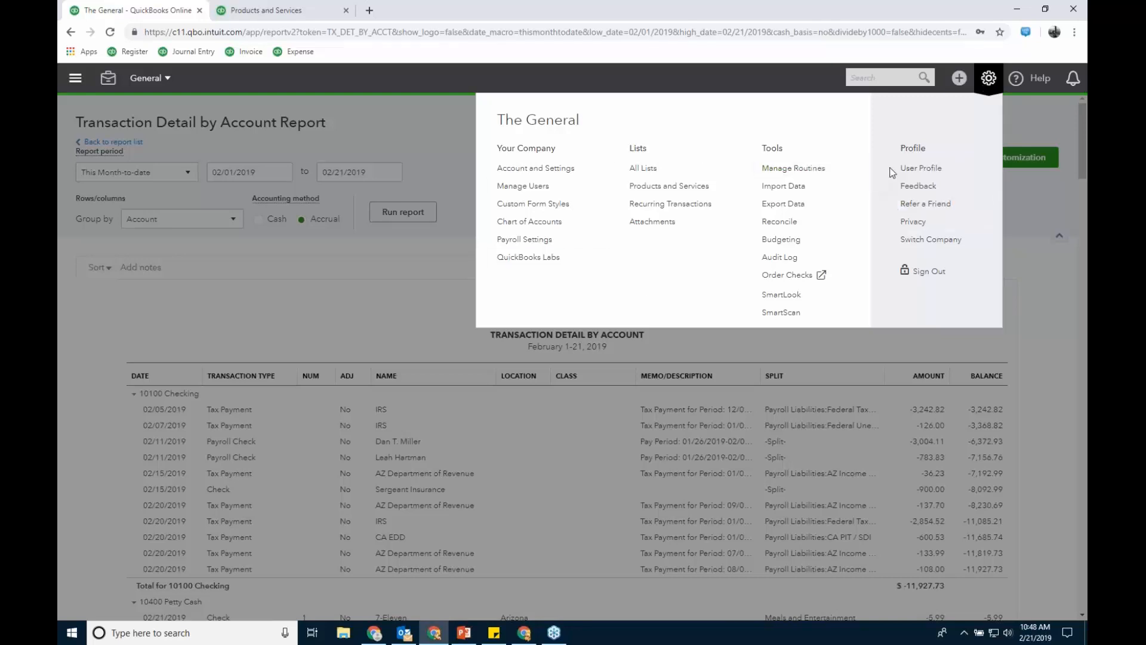
pyautogui.click(989, 79)
# - Change the report's columns by removing Memo/Description, Amount and Balance and adding Debit and Credit
pyautogui.click(964, 269)
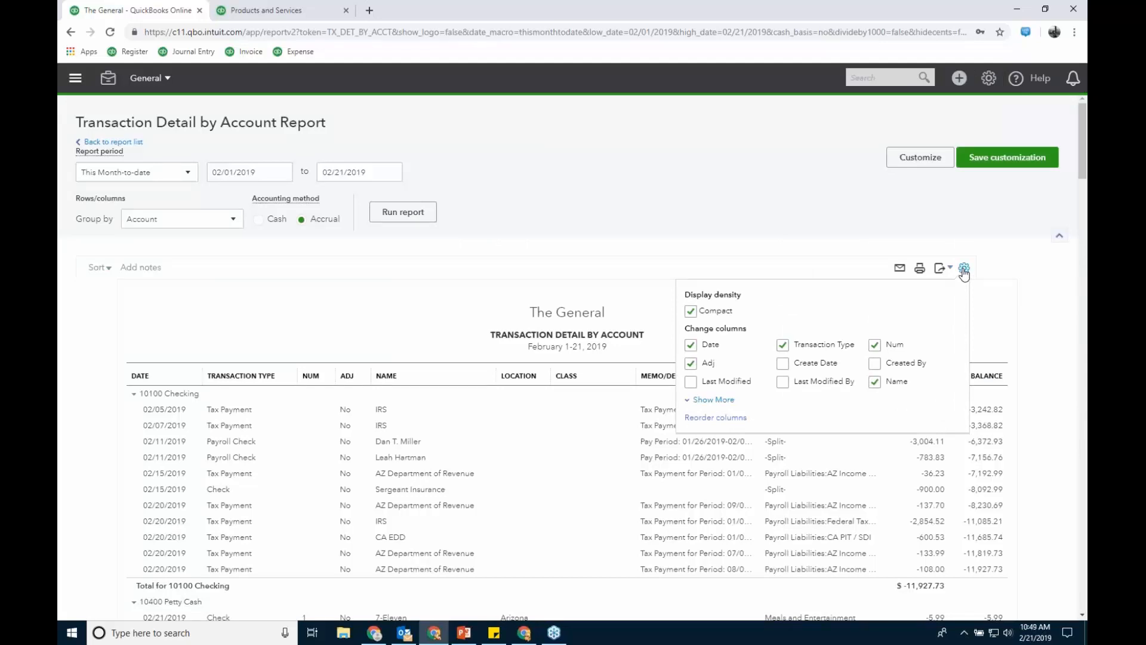
pyautogui.click(714, 400)
pyautogui.click(783, 437)
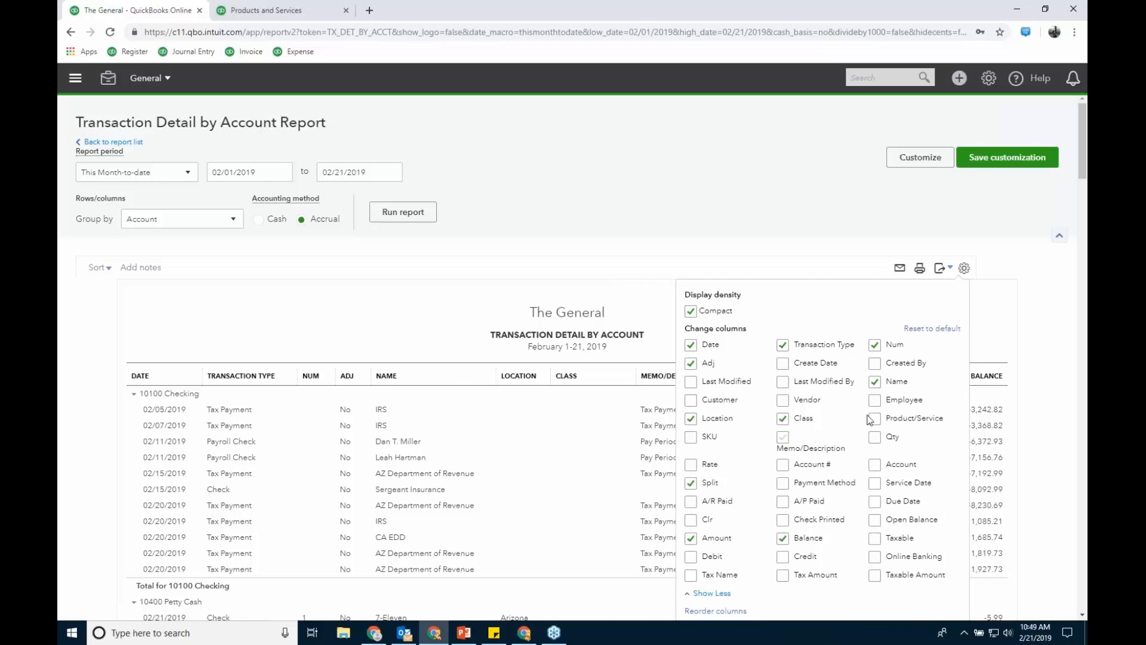
pyautogui.click(694, 540)
pyautogui.click(782, 539)
pyautogui.click(691, 556)
pyautogui.click(783, 557)
pyautogui.click(854, 217)
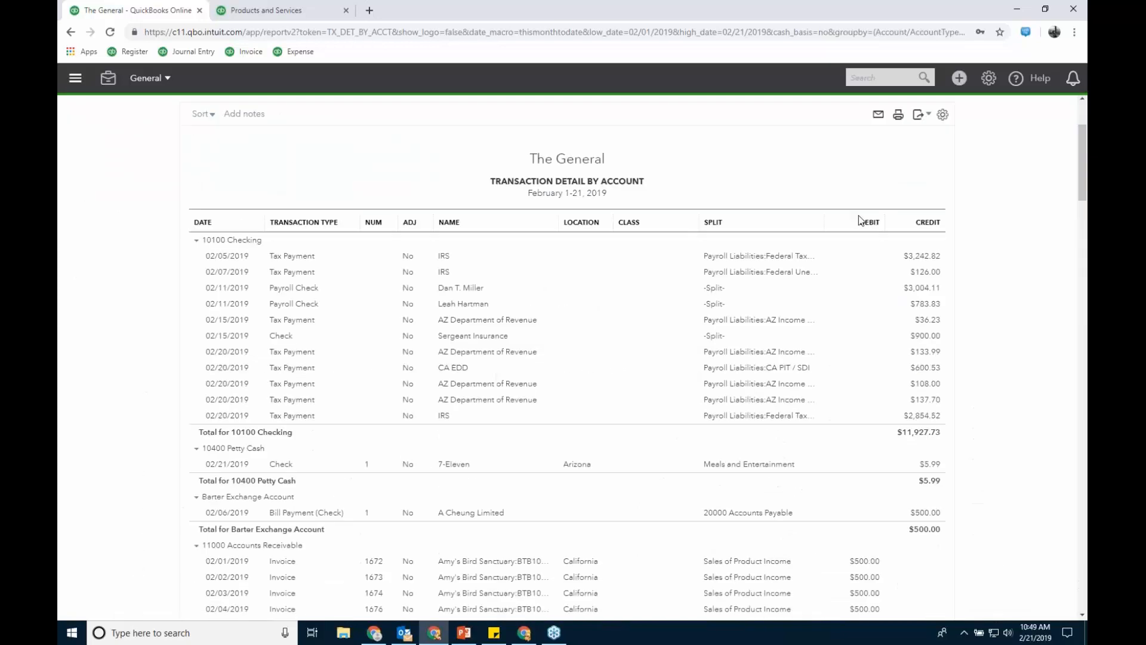
# - Look through the report's transactions, its grouping choices and the filters available when customizing it
pyautogui.scroll(-20, 1021, 308)
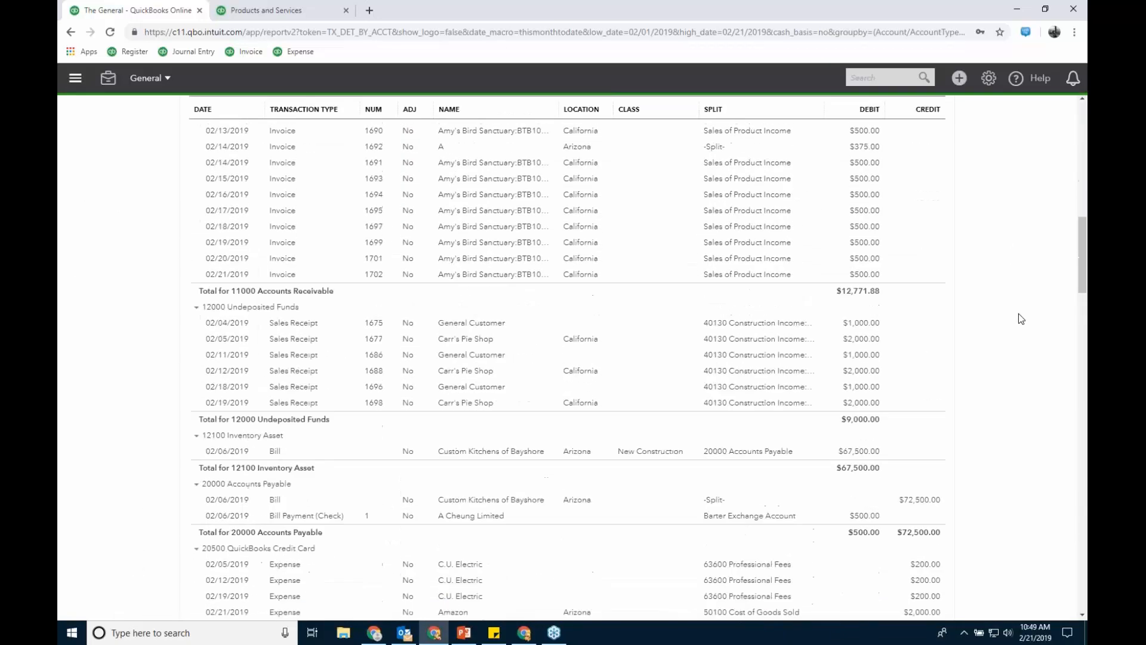
pyautogui.scroll(20, 1017, 327)
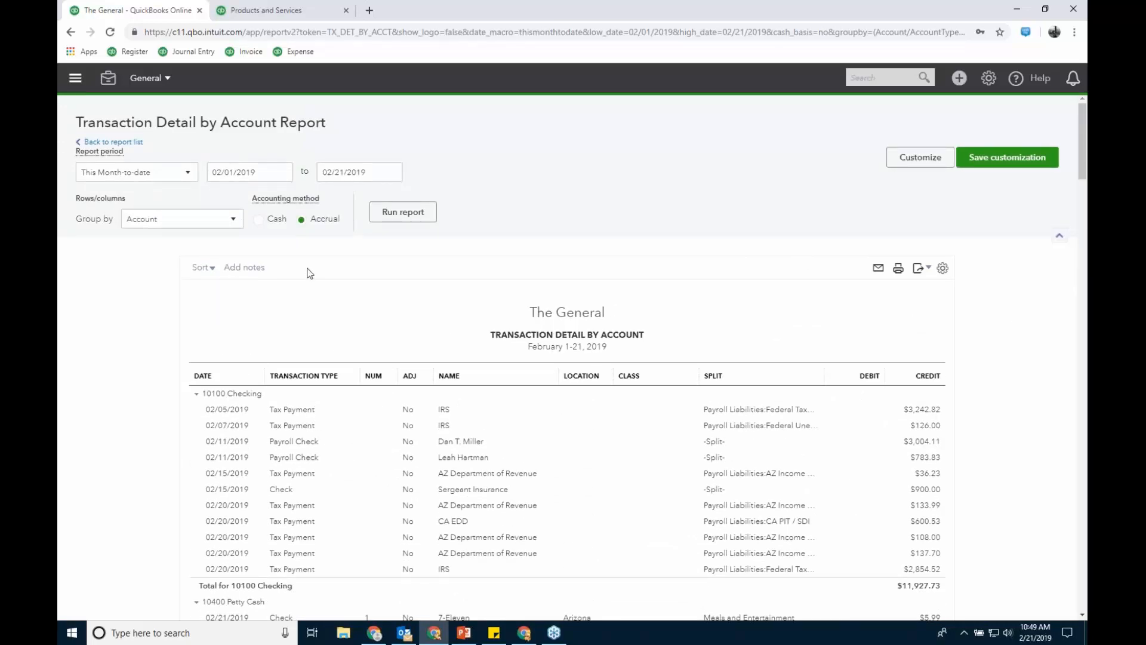
pyautogui.click(232, 219)
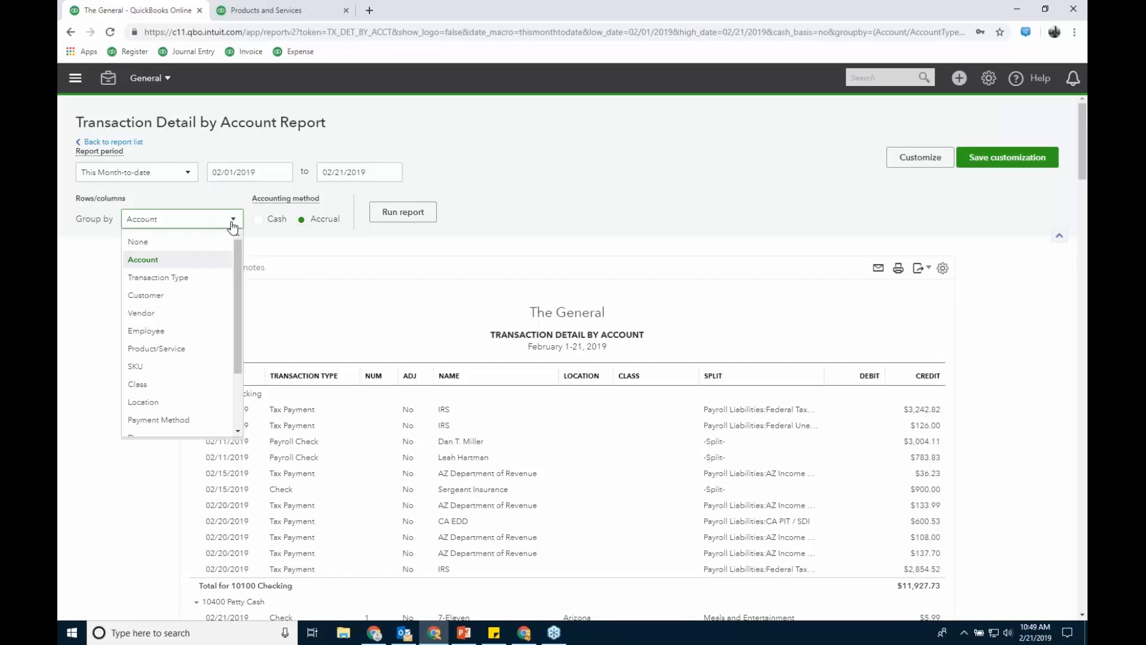
pyautogui.click(920, 157)
pyautogui.click(767, 318)
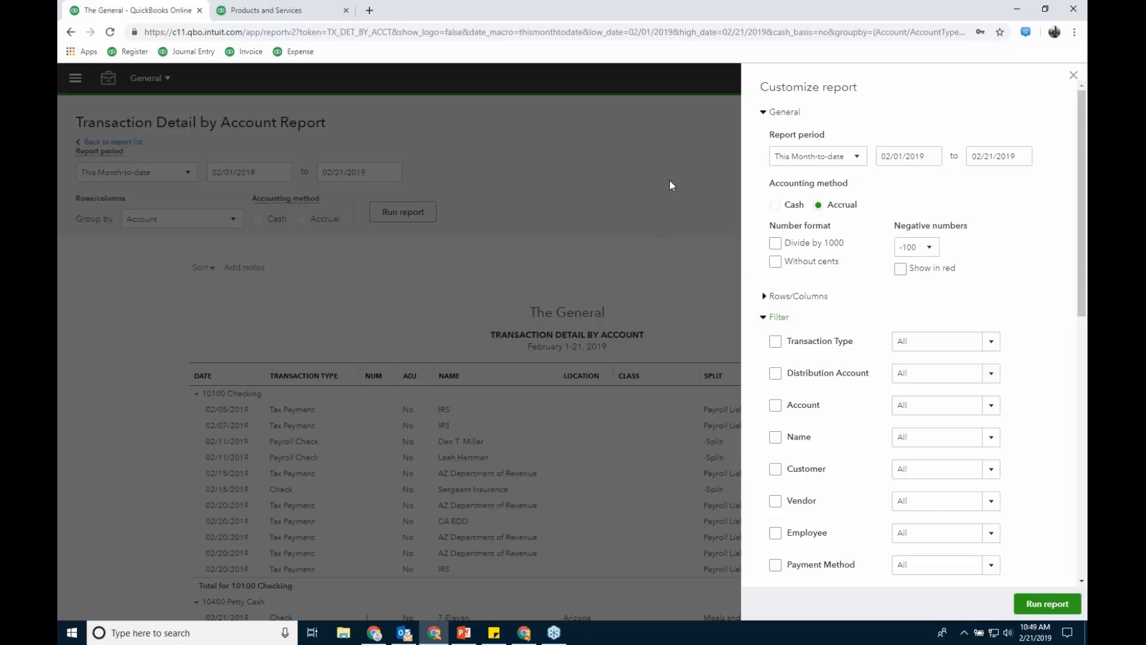
pyautogui.click(1073, 75)
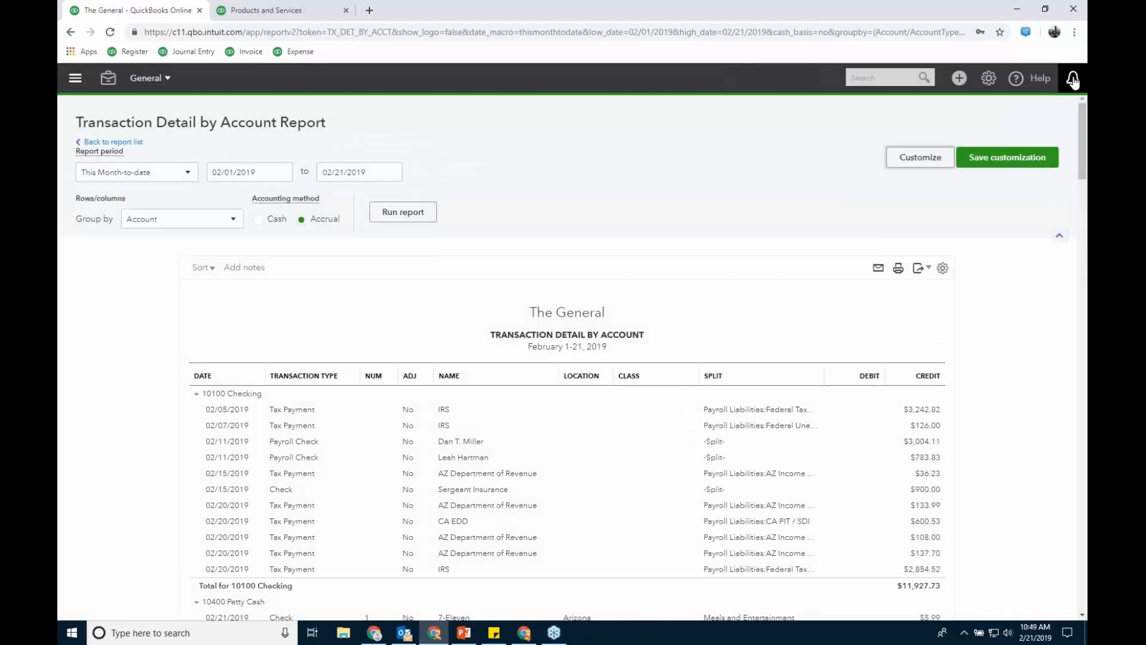
# - Save the customized report as Transaction Detail by Account--022119 without a group, shared with Firm only
pyautogui.click(1020, 161)
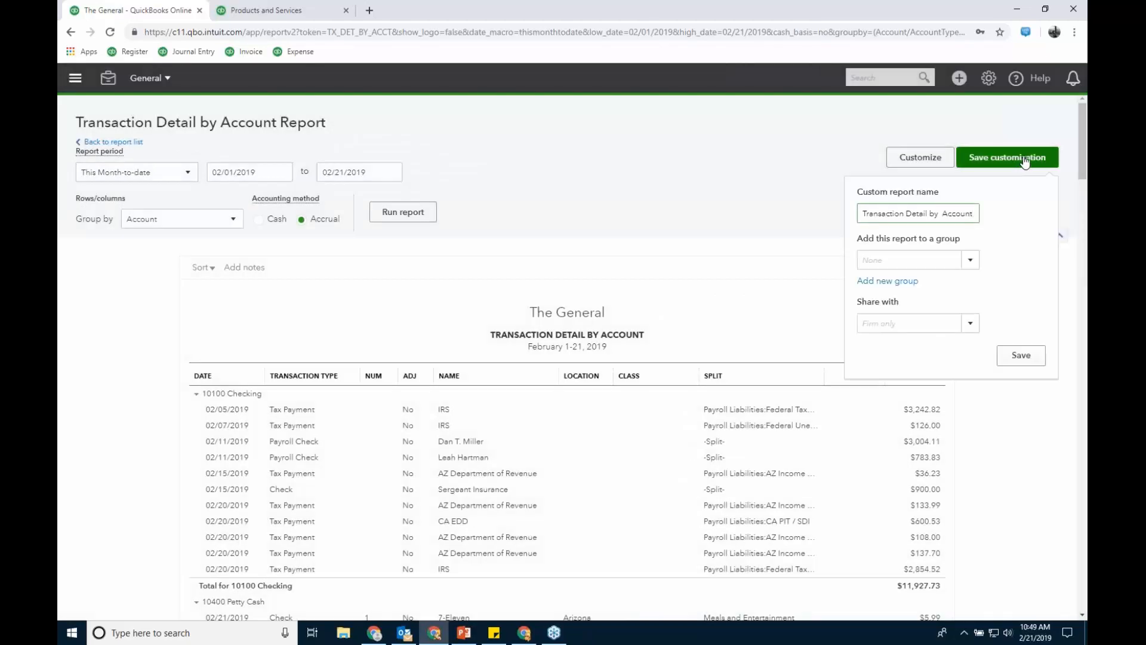
pyautogui.write('--022119')
pyautogui.click(971, 263)
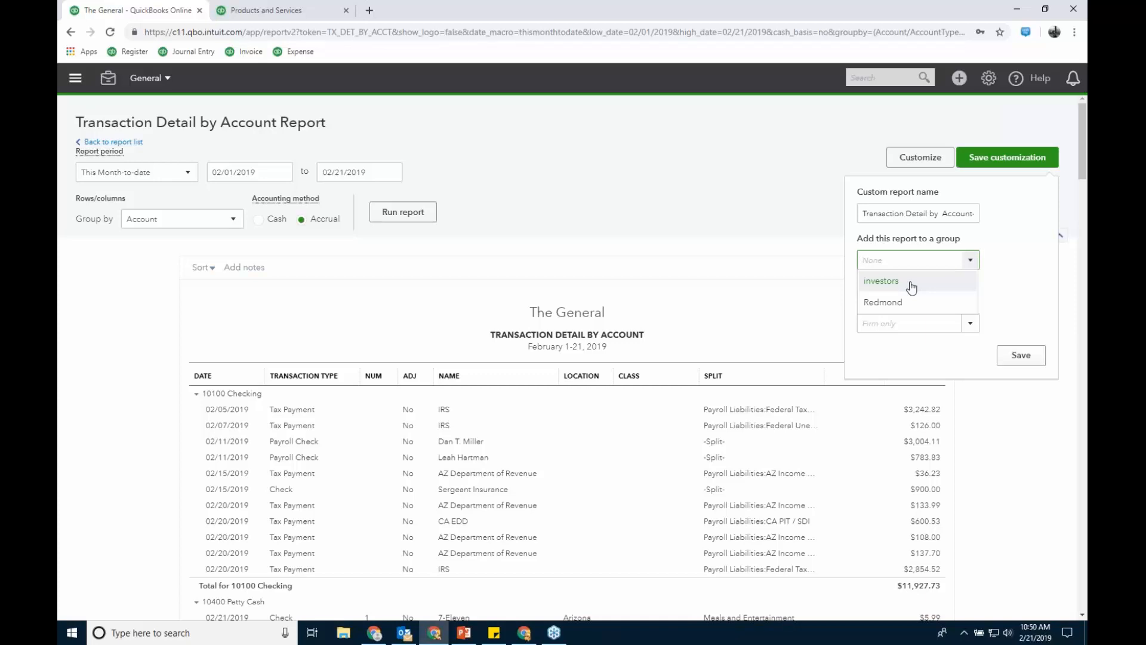
pyautogui.click(1018, 251)
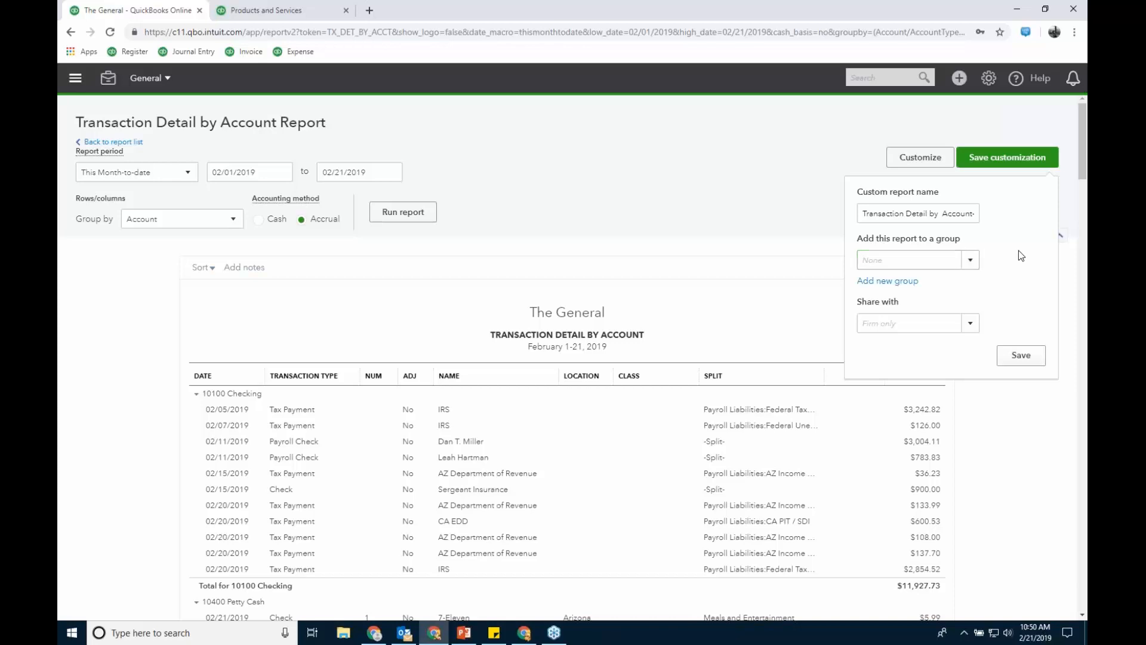
pyautogui.click(969, 323)
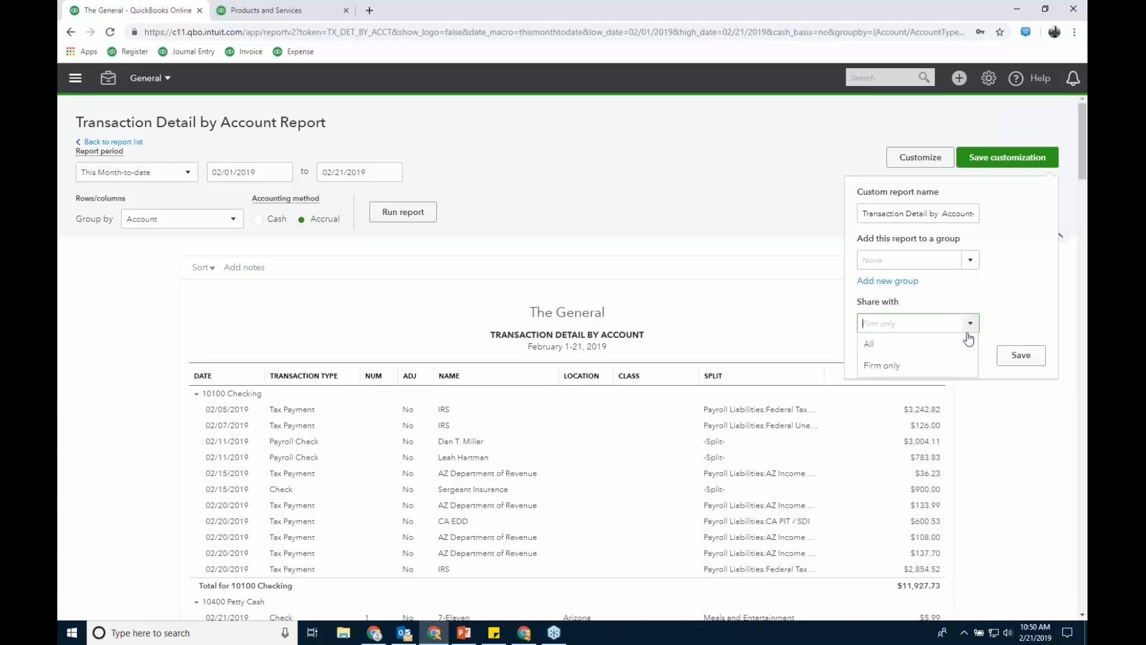
pyautogui.click(900, 366)
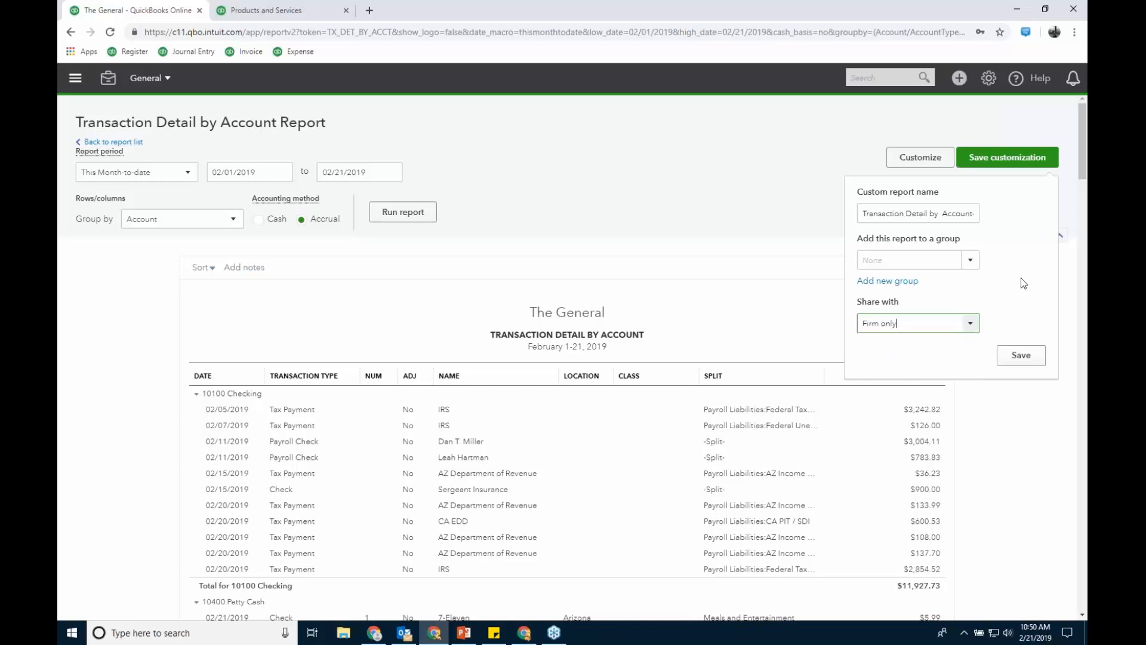
pyautogui.click(1022, 357)
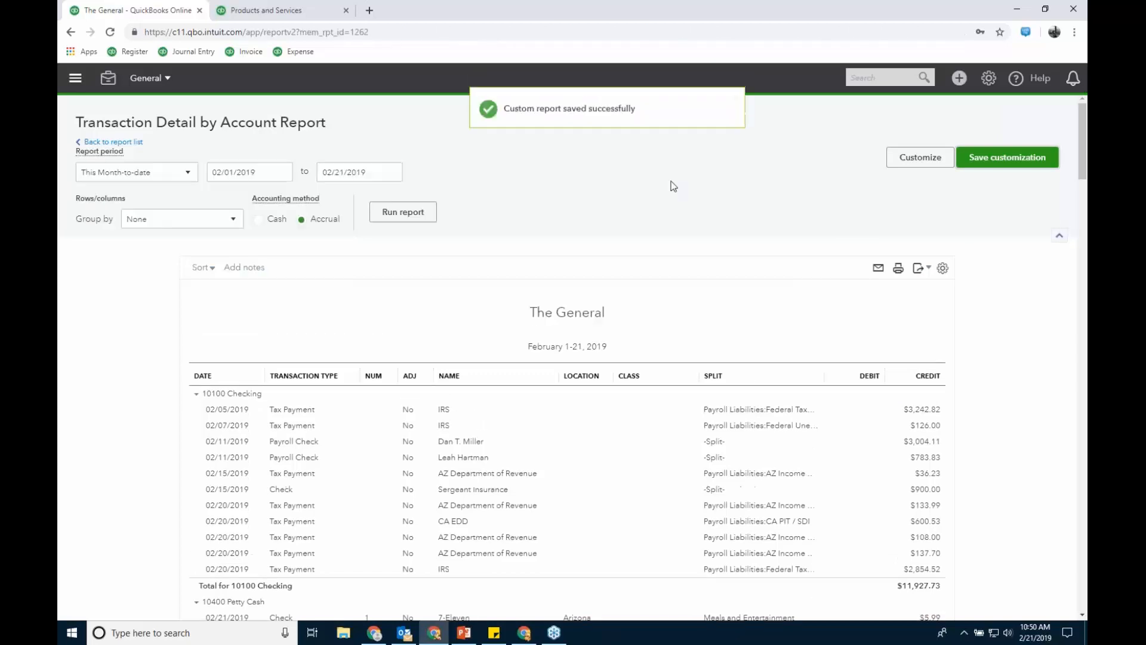
pyautogui.scroll(-3, 724, 115)
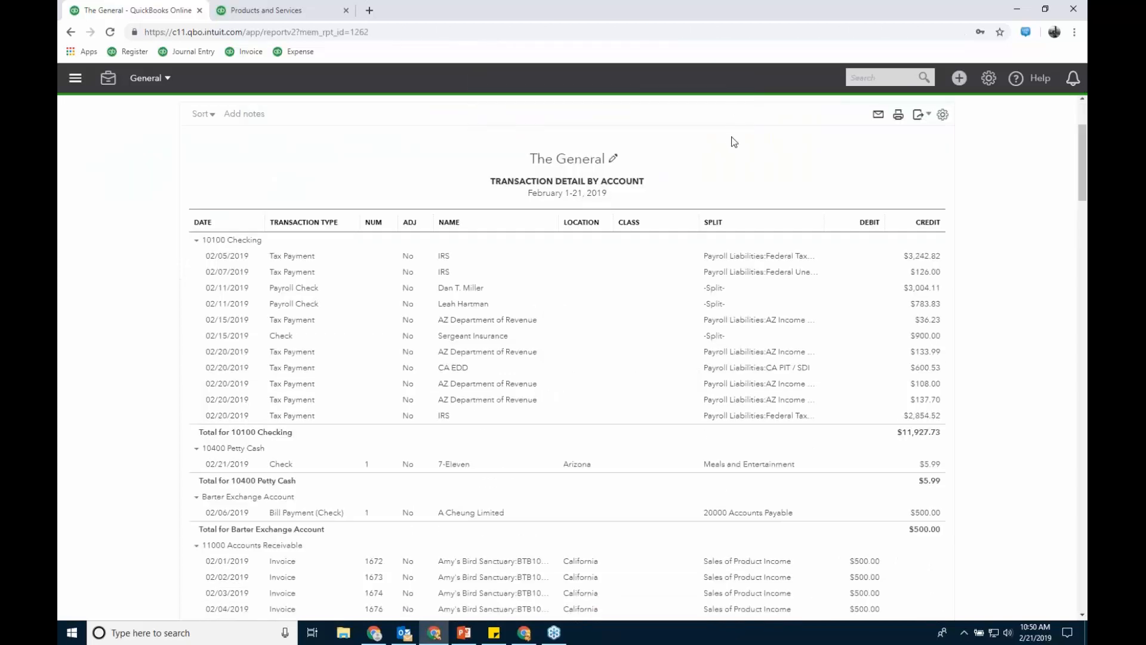
pyautogui.scroll(3, 741, 149)
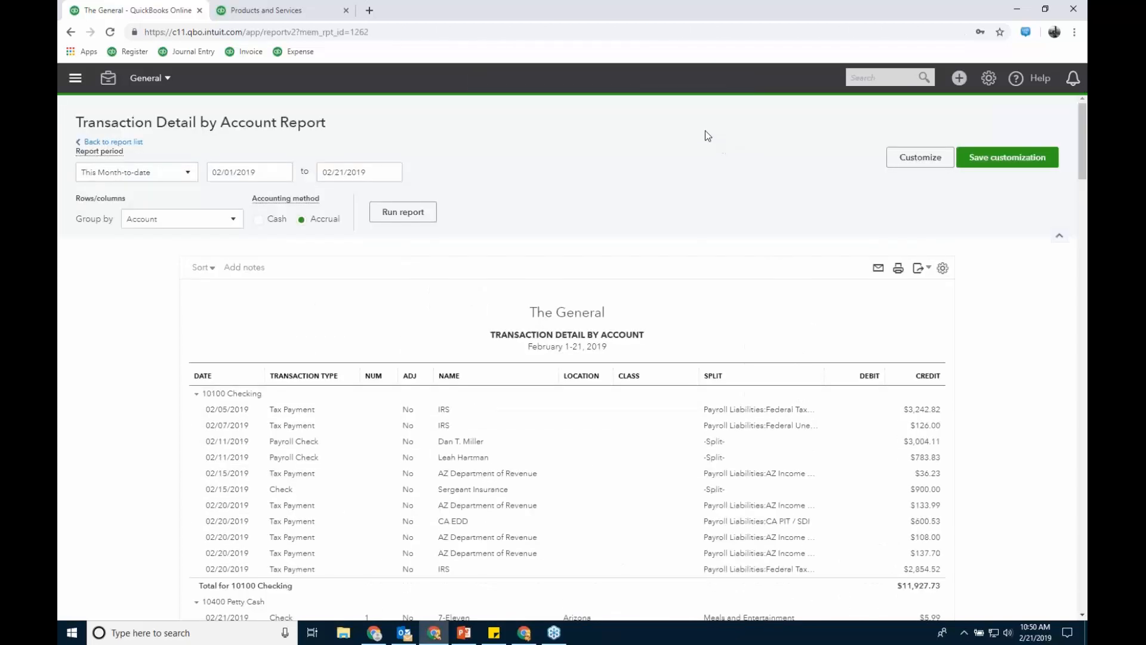
# - Restore the navigation sidebar and return to the report list to locate Transaction Detail by Account--022119 among the custom reports
pyautogui.click(75, 77)
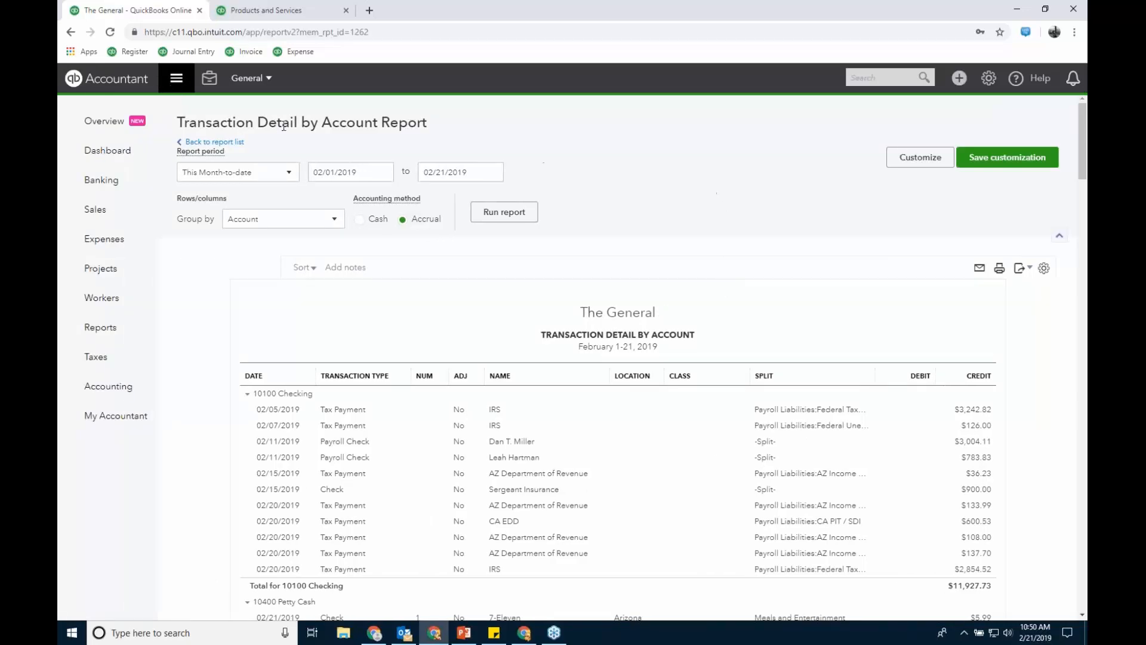
pyautogui.click(177, 83)
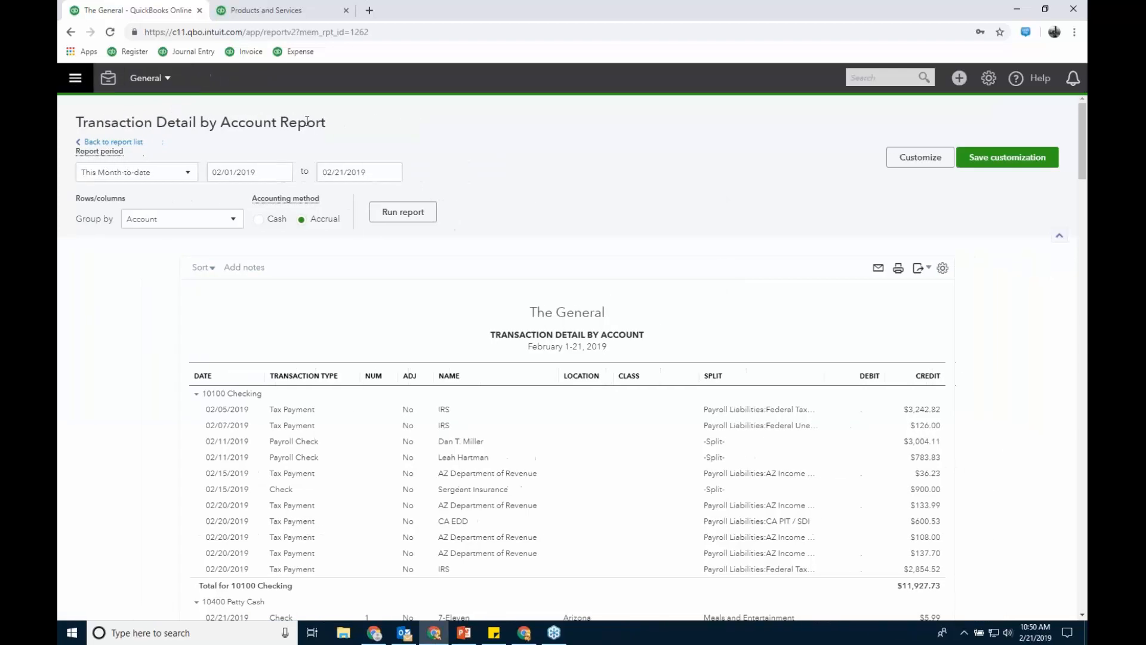
pyautogui.click(76, 81)
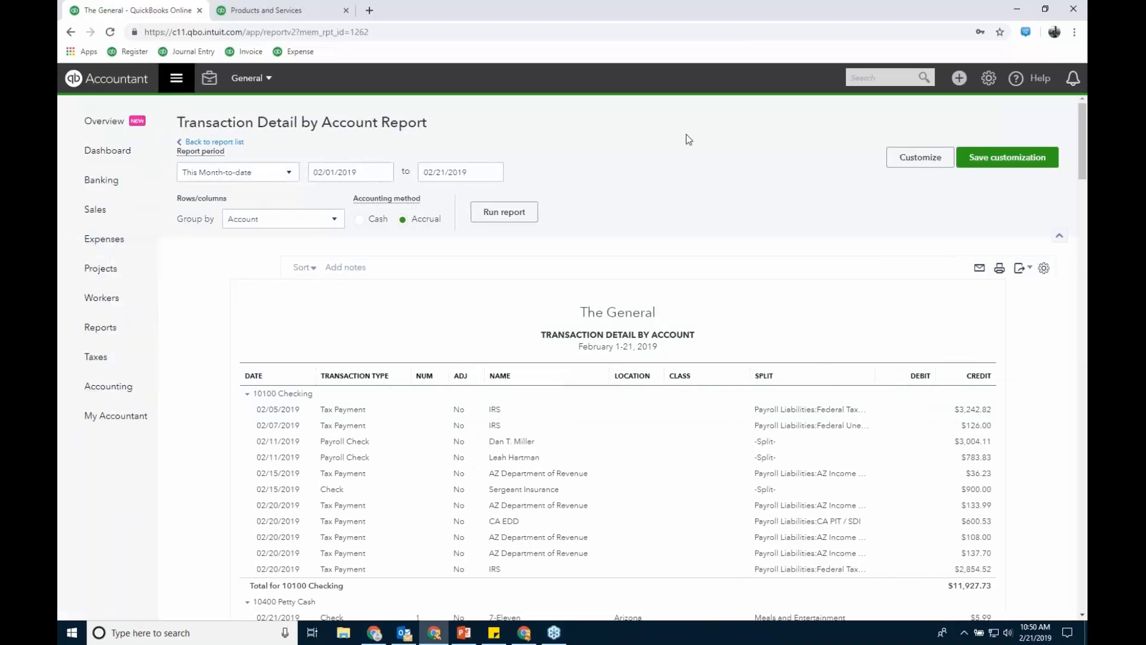
pyautogui.click(237, 143)
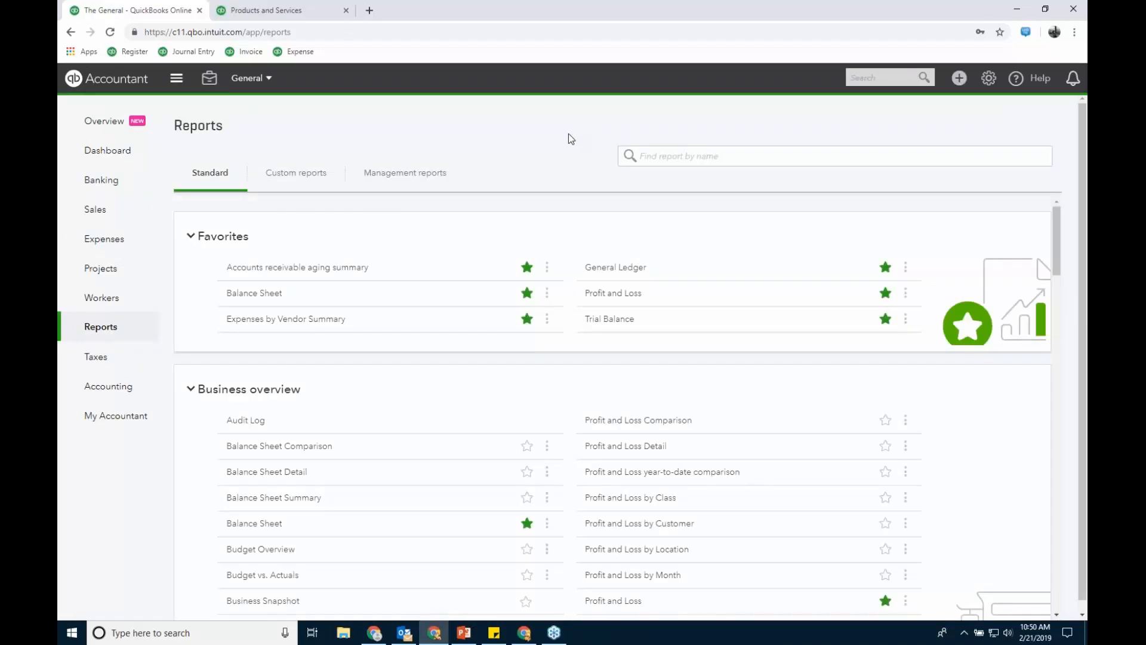
pyautogui.click(325, 178)
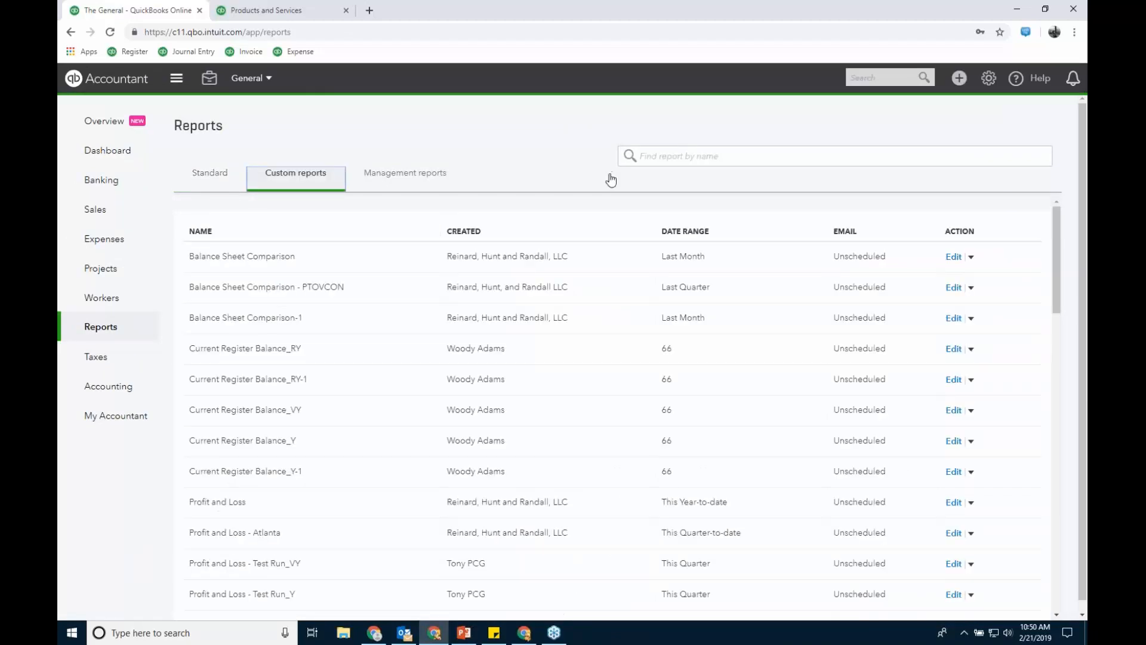
pyautogui.scroll(-3, 633, 299)
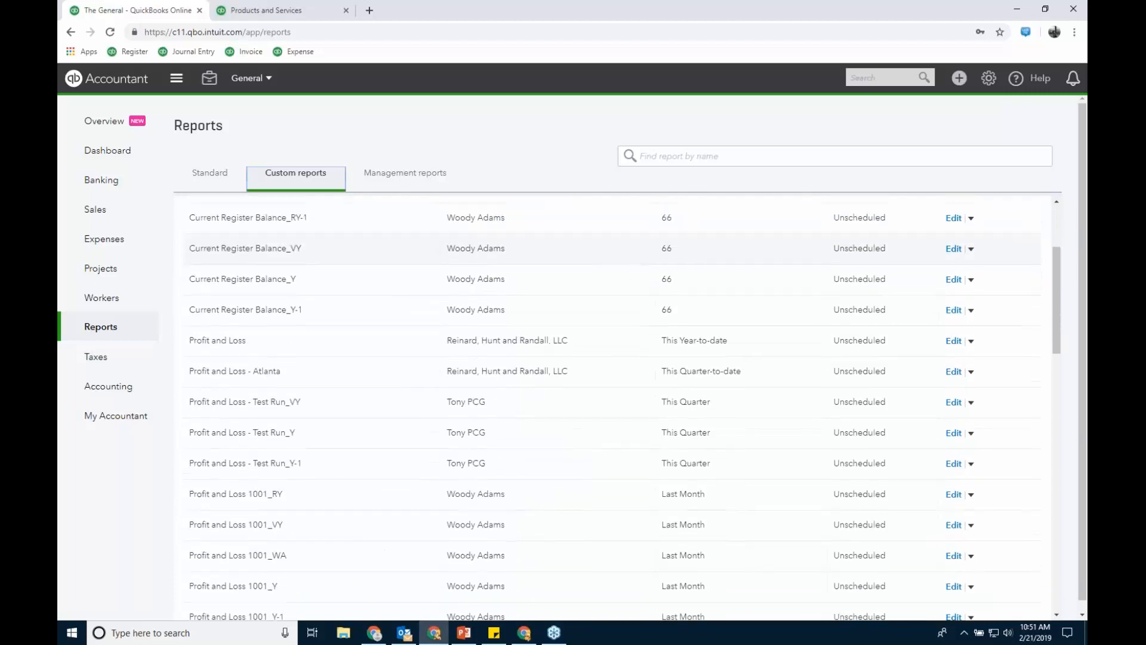
pyautogui.scroll(-10, 634, 299)
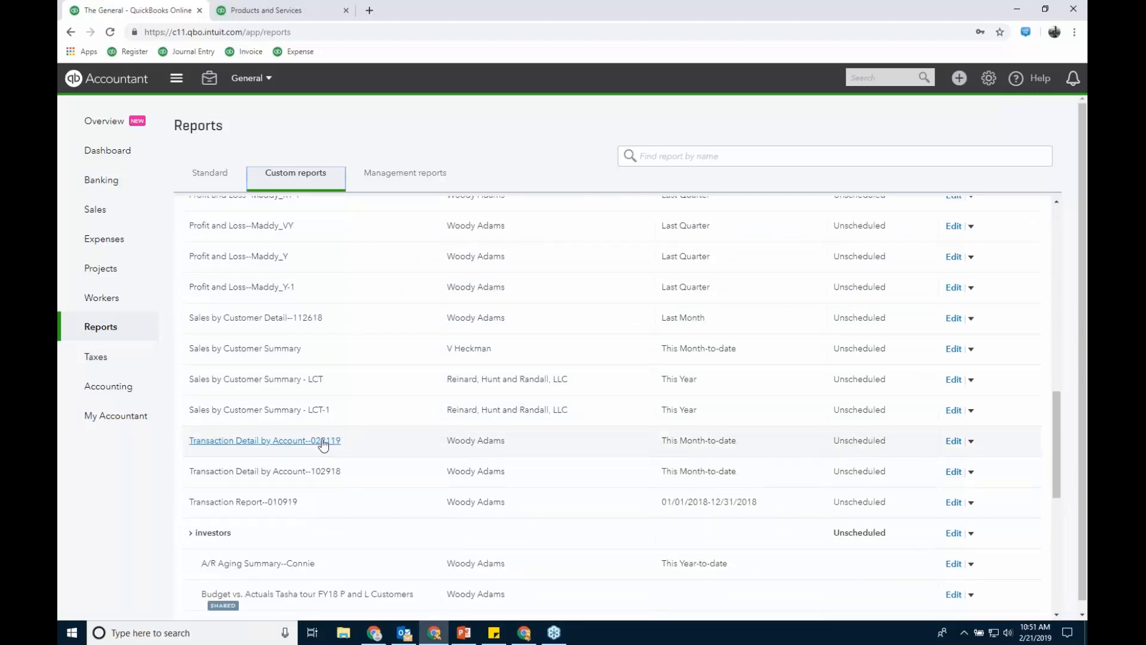
# - Try out a weekly Friday email schedule for the investors report group, leaving it without saving
pyautogui.scroll(-5, 323, 444)
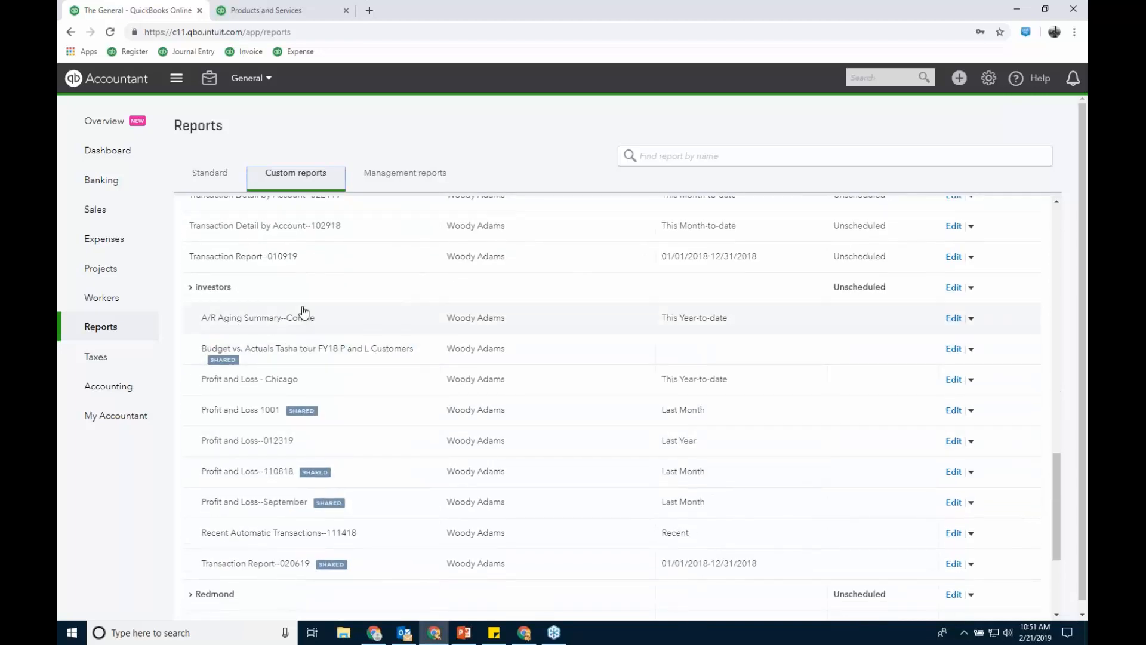
pyautogui.click(956, 293)
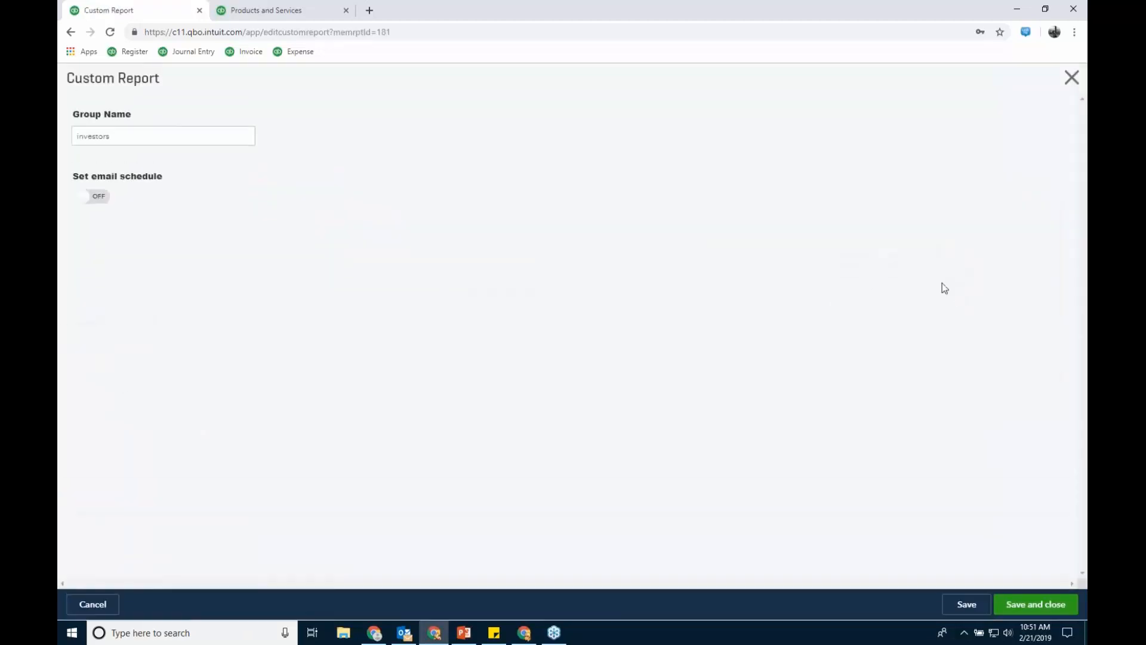
pyautogui.click(95, 199)
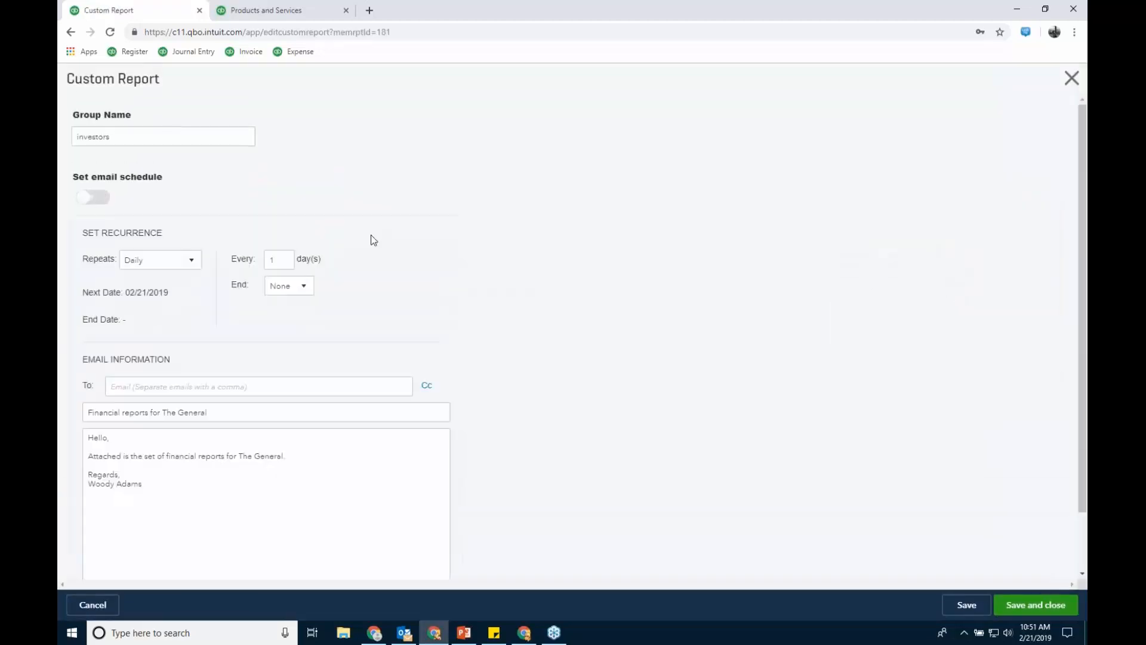
pyautogui.click(200, 261)
pyautogui.click(176, 301)
pyautogui.click(315, 289)
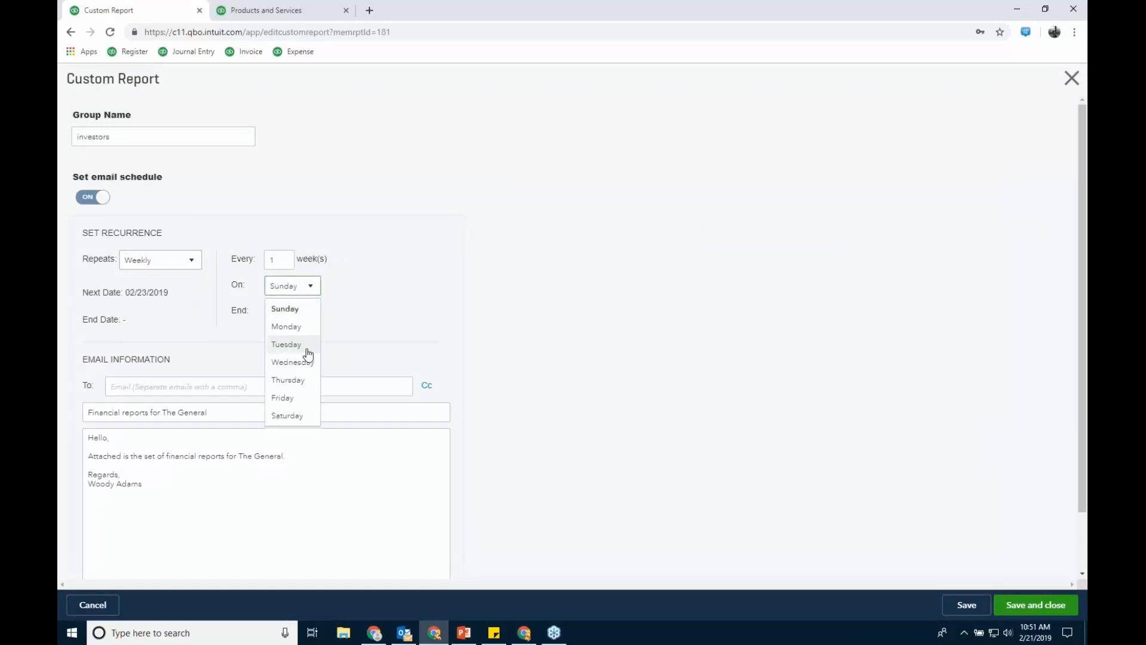
pyautogui.click(317, 396)
pyautogui.click(321, 389)
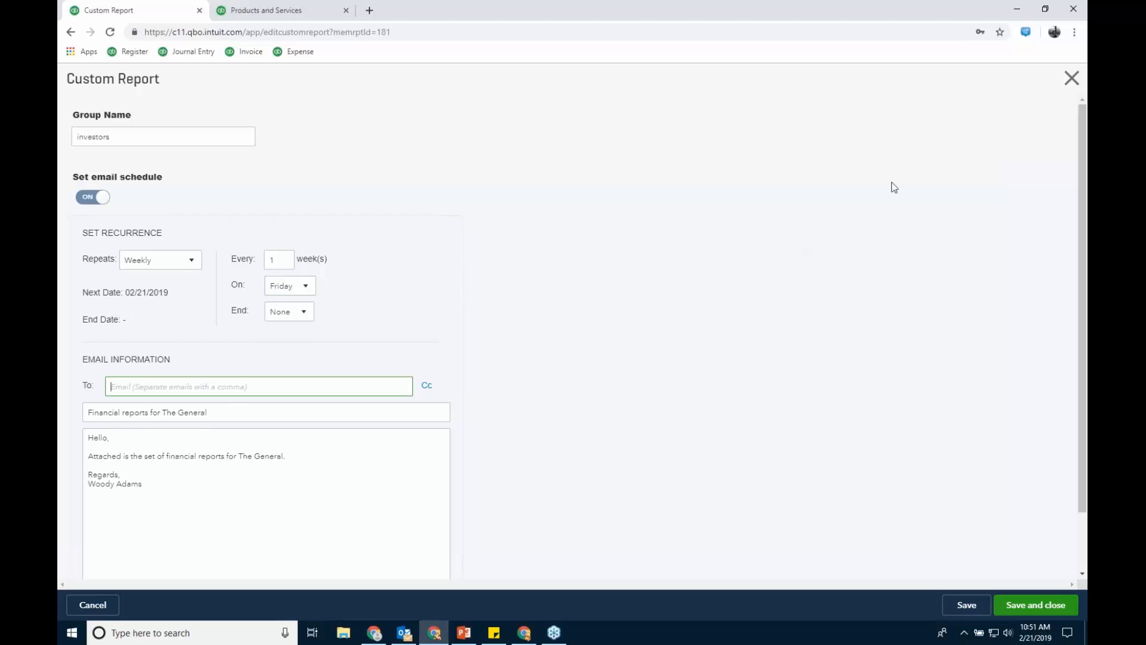
pyautogui.click(1073, 82)
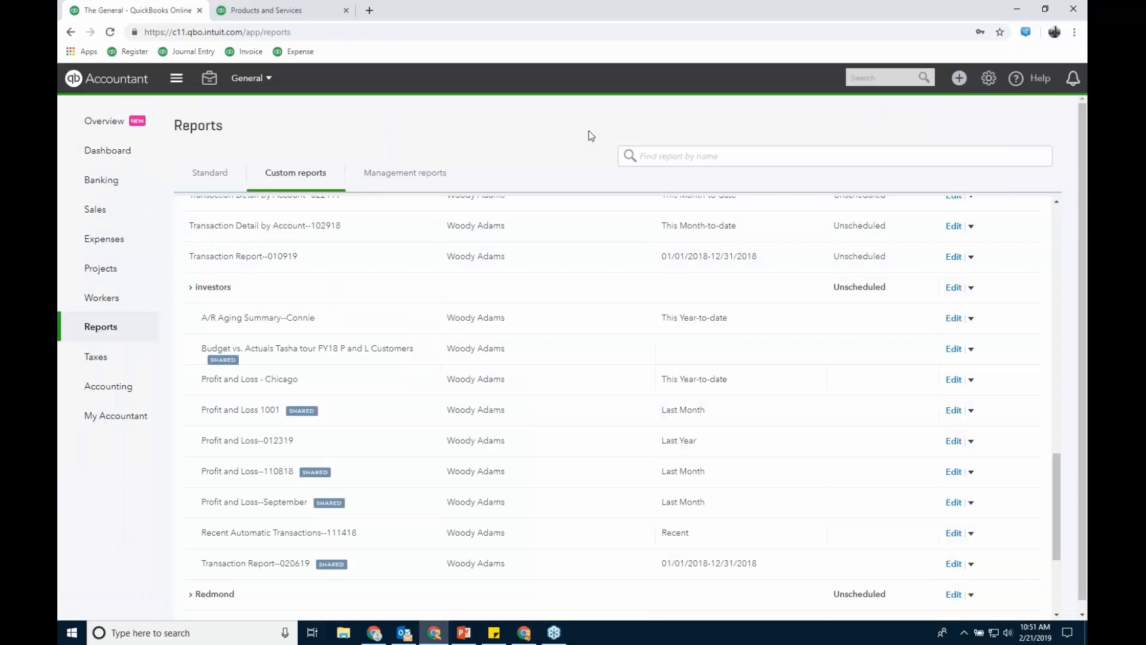
# - Open the Basic Company Financials management report for editing
pyautogui.click(430, 174)
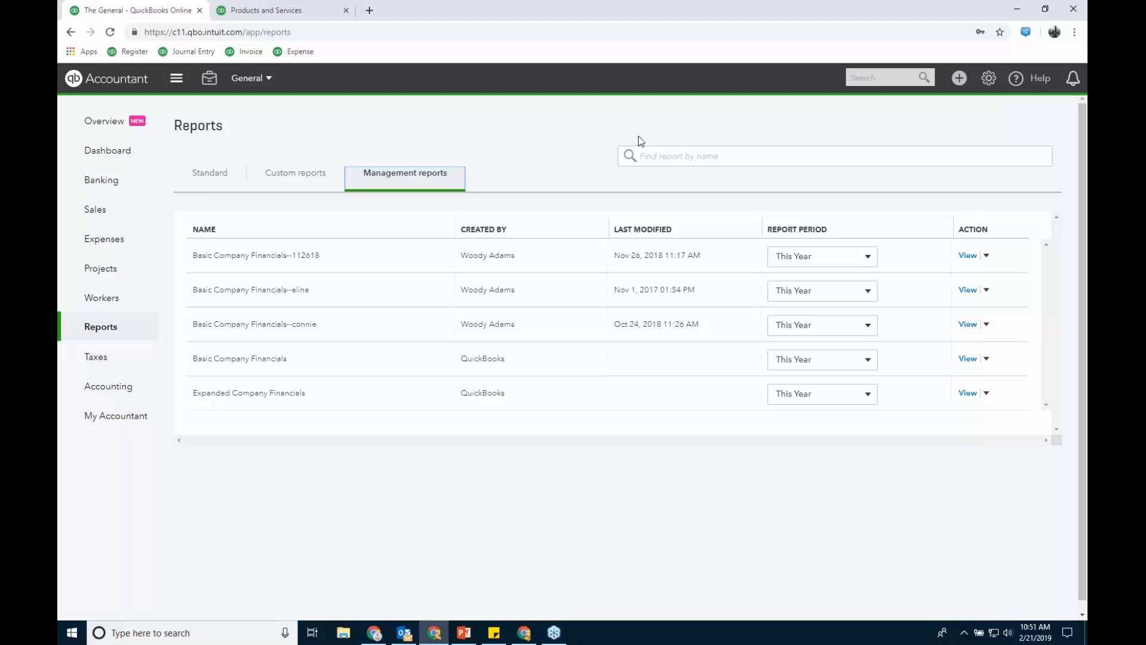
pyautogui.click(986, 359)
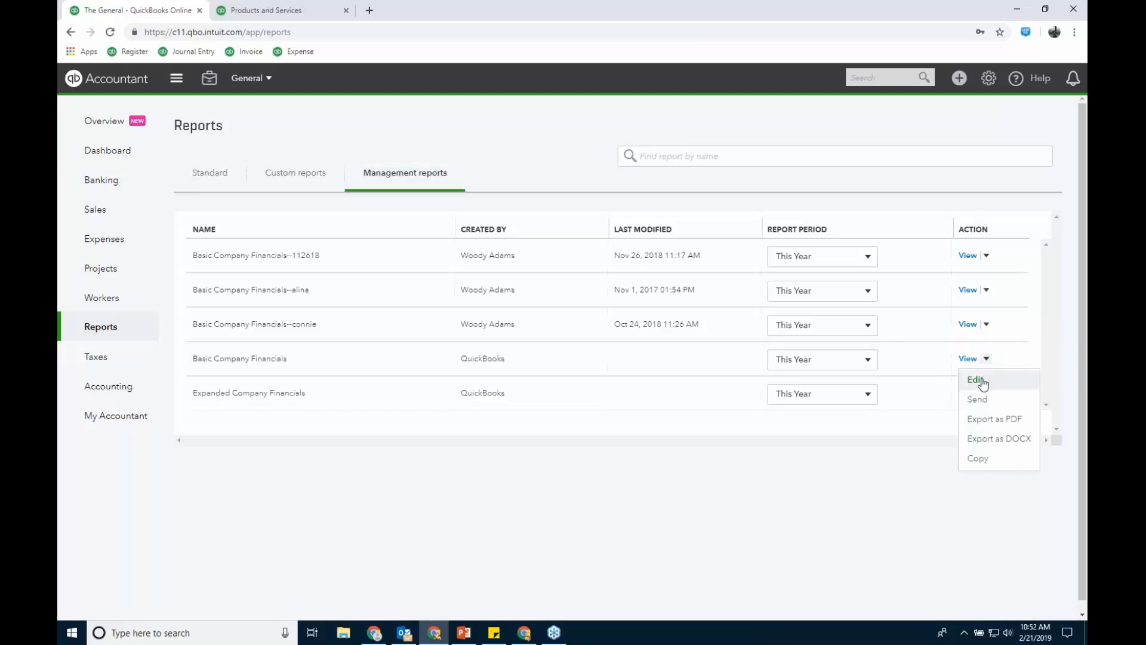
pyautogui.click(975, 380)
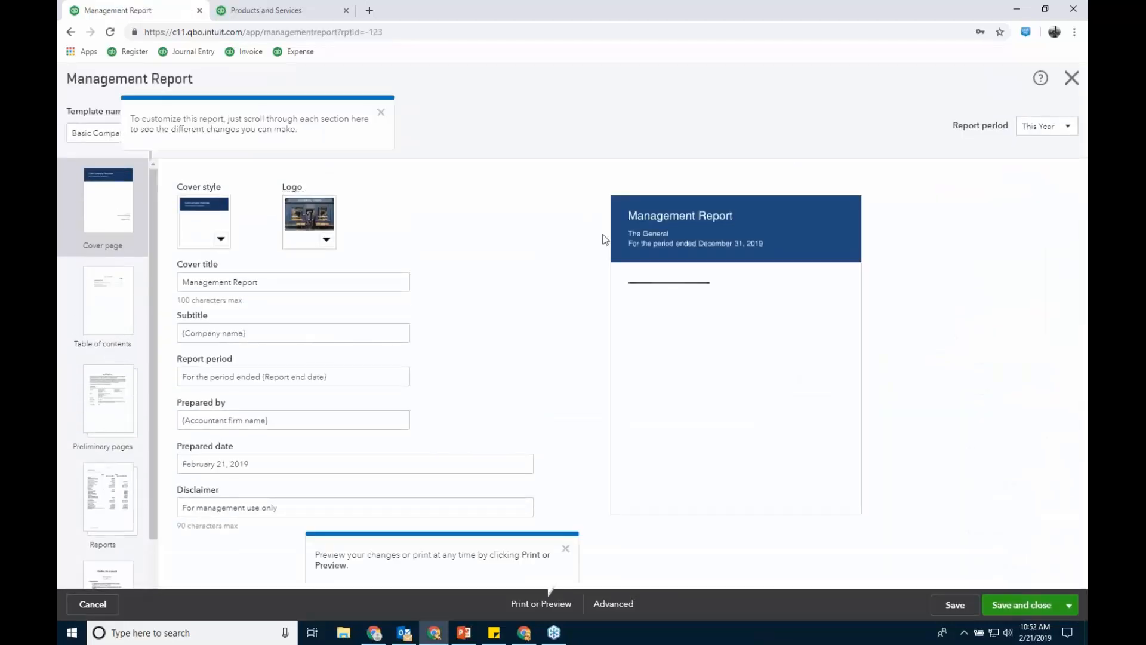
# - Change the cover page logo to the scales image and dismiss the preview tip
pyautogui.click(326, 239)
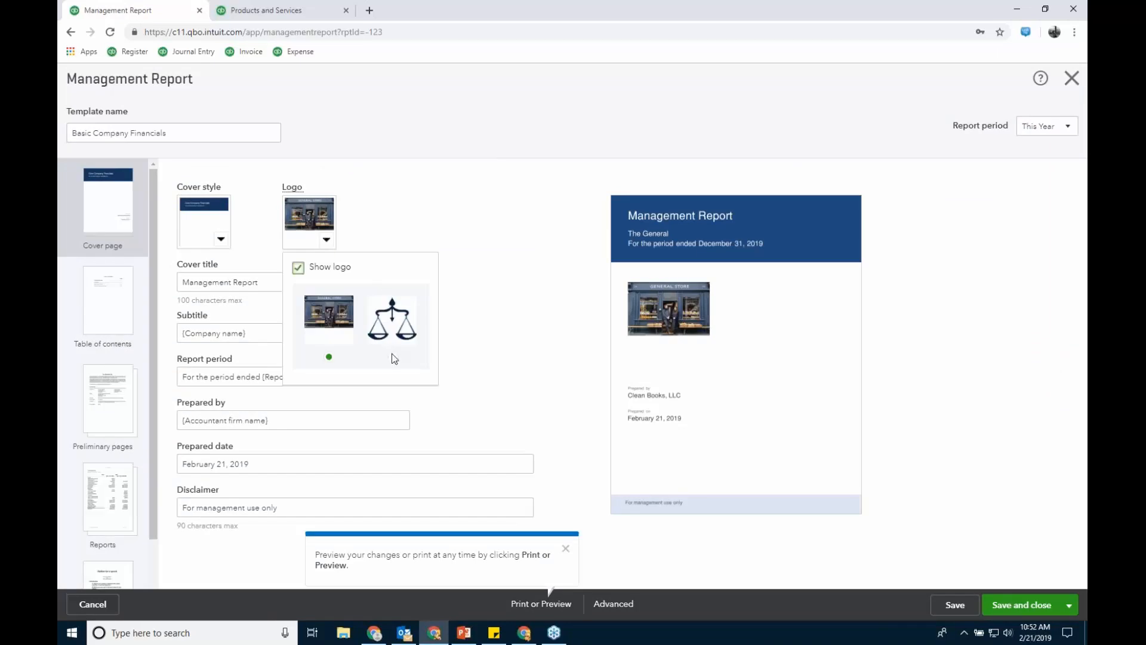
pyautogui.click(391, 322)
pyautogui.click(566, 548)
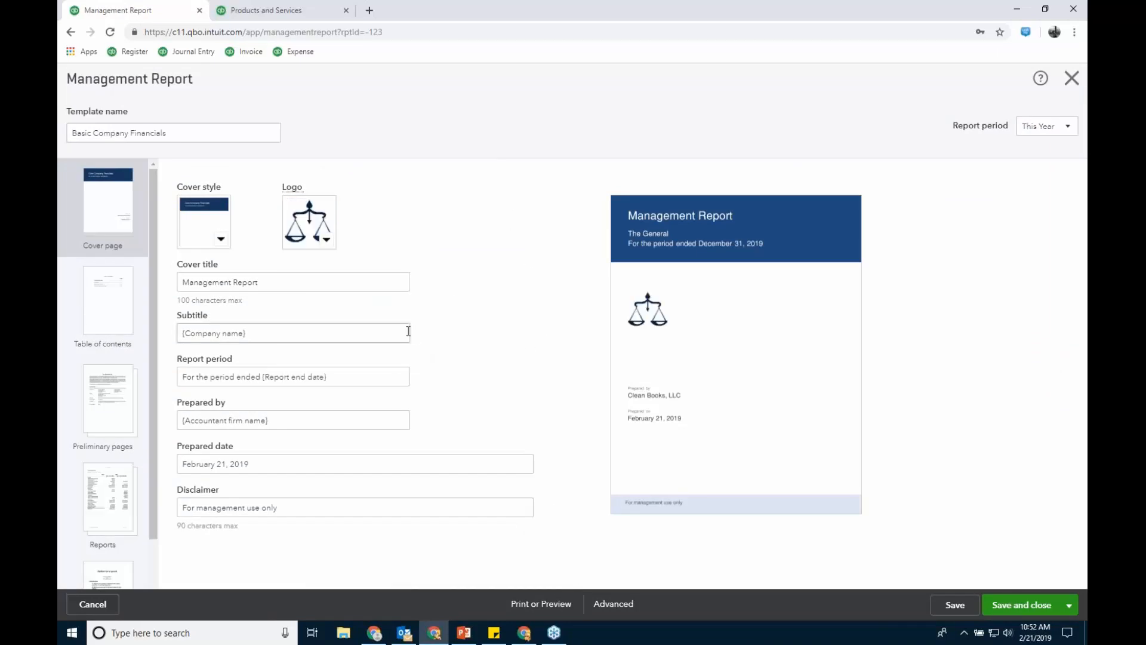
# - Remove the Statement of Cash Flows from the management report's included reports
pyautogui.click(110, 503)
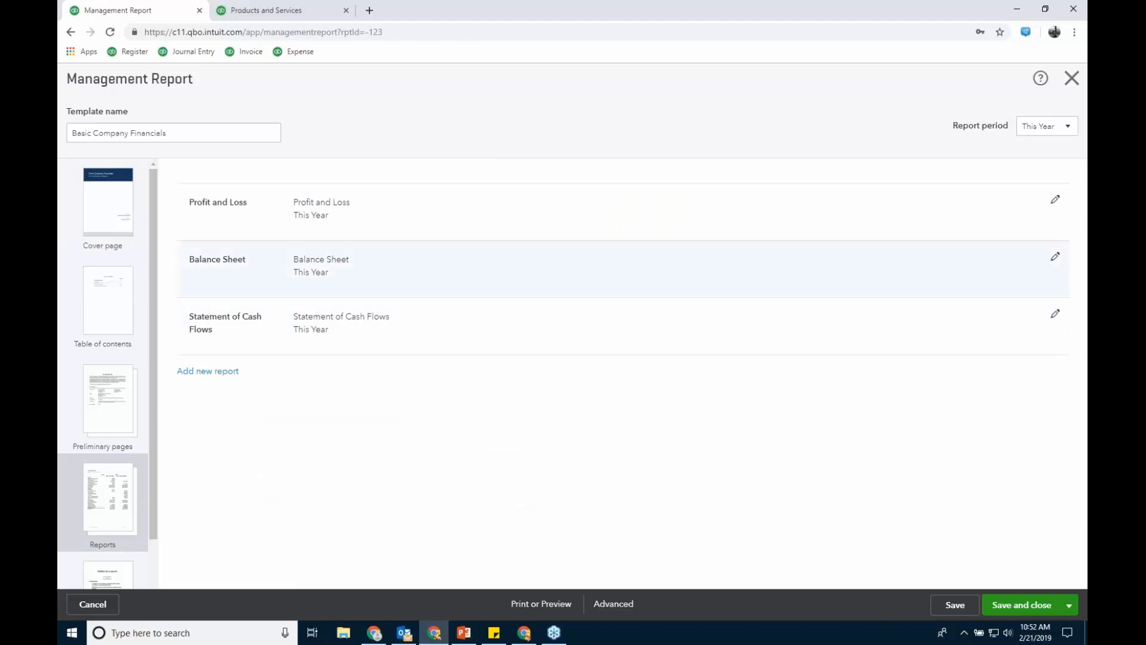
pyautogui.click(1055, 316)
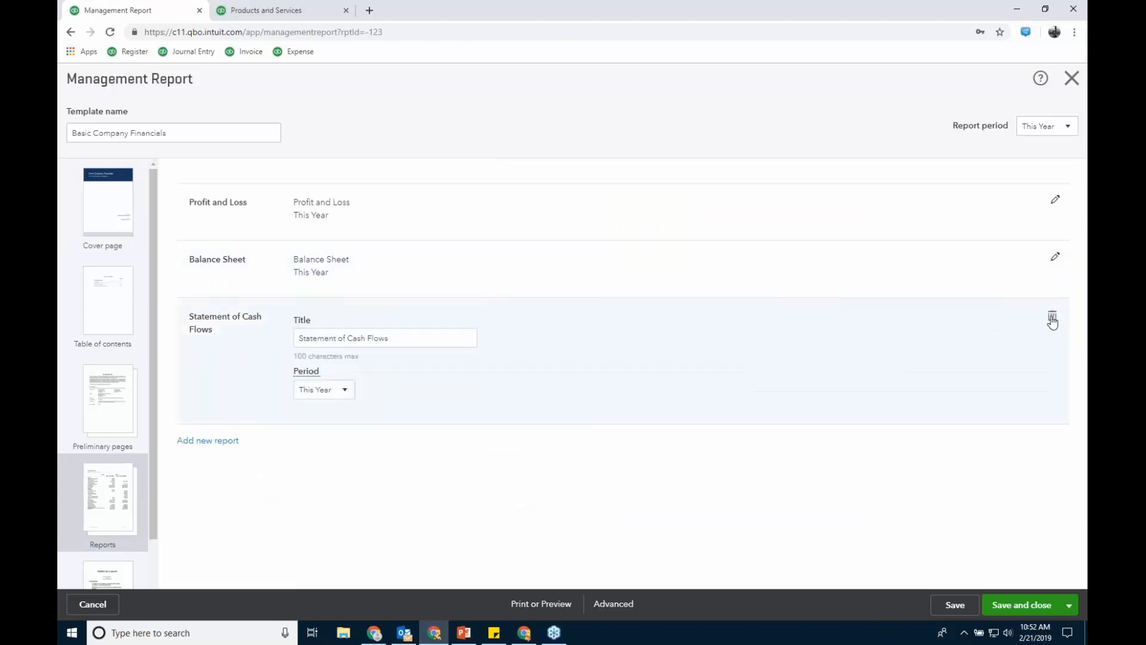
pyautogui.click(1053, 315)
# - Add the custom report Transaction Detail by Account--022119 to the management report with its period set to This Year
pyautogui.click(194, 318)
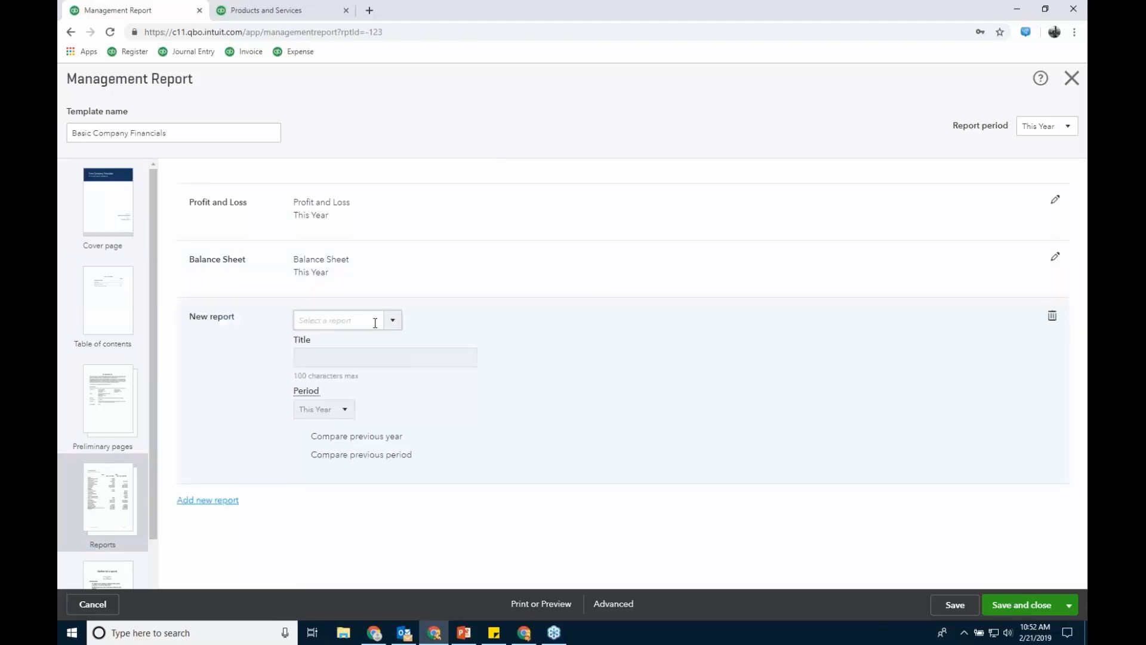
pyautogui.click(392, 320)
pyautogui.write('tra')
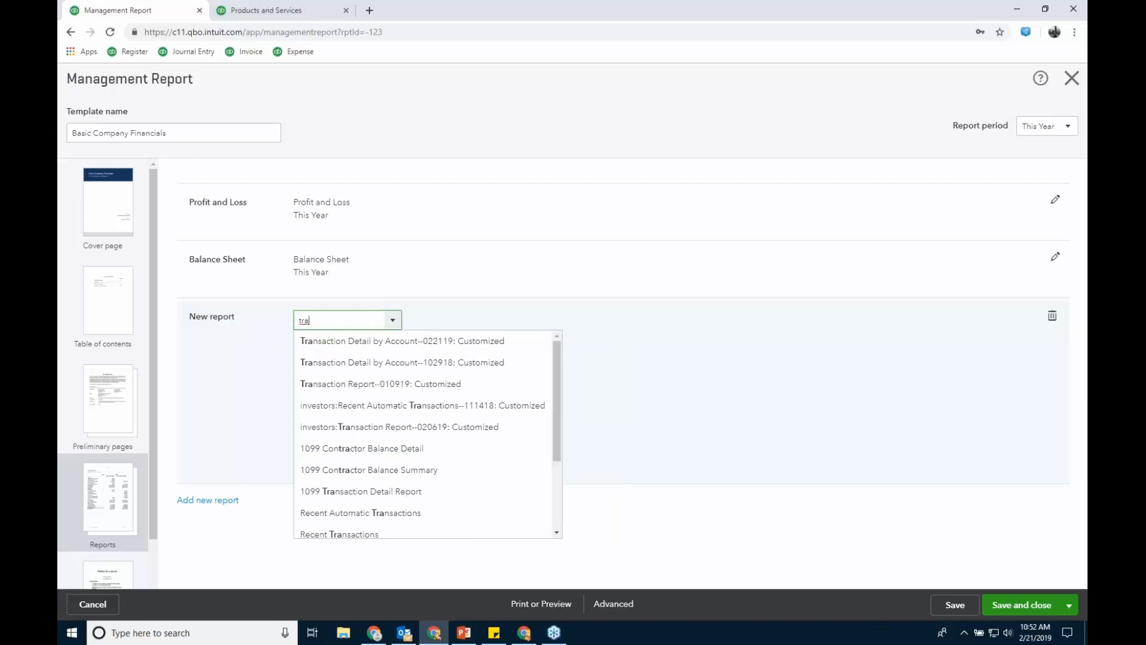
pyautogui.click(382, 341)
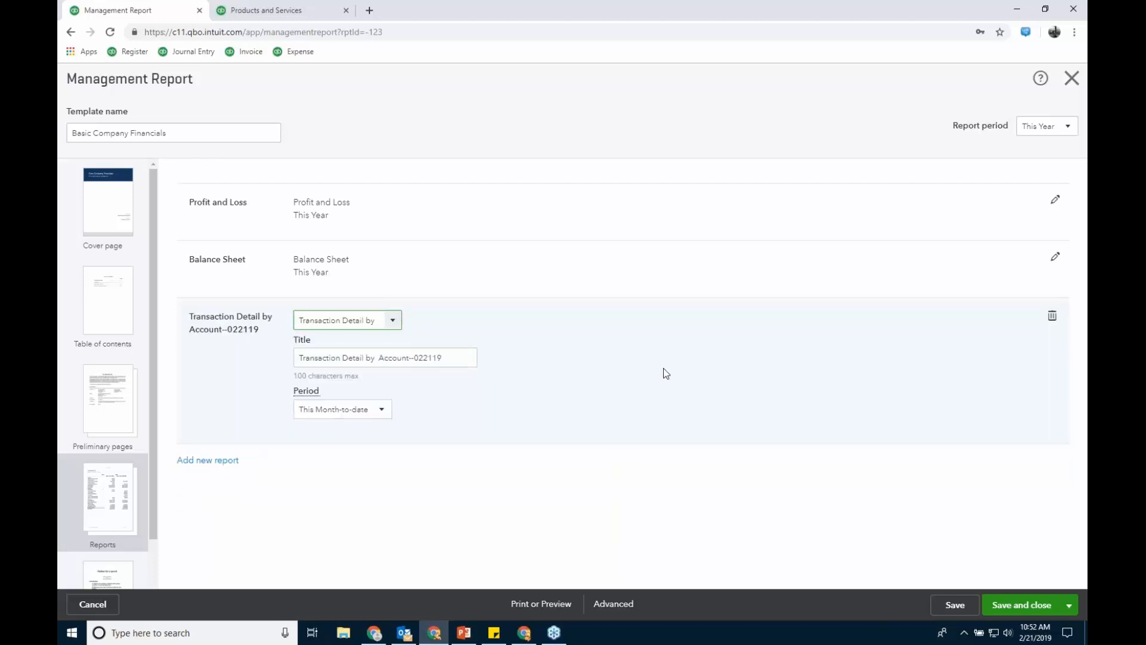
pyautogui.click(384, 411)
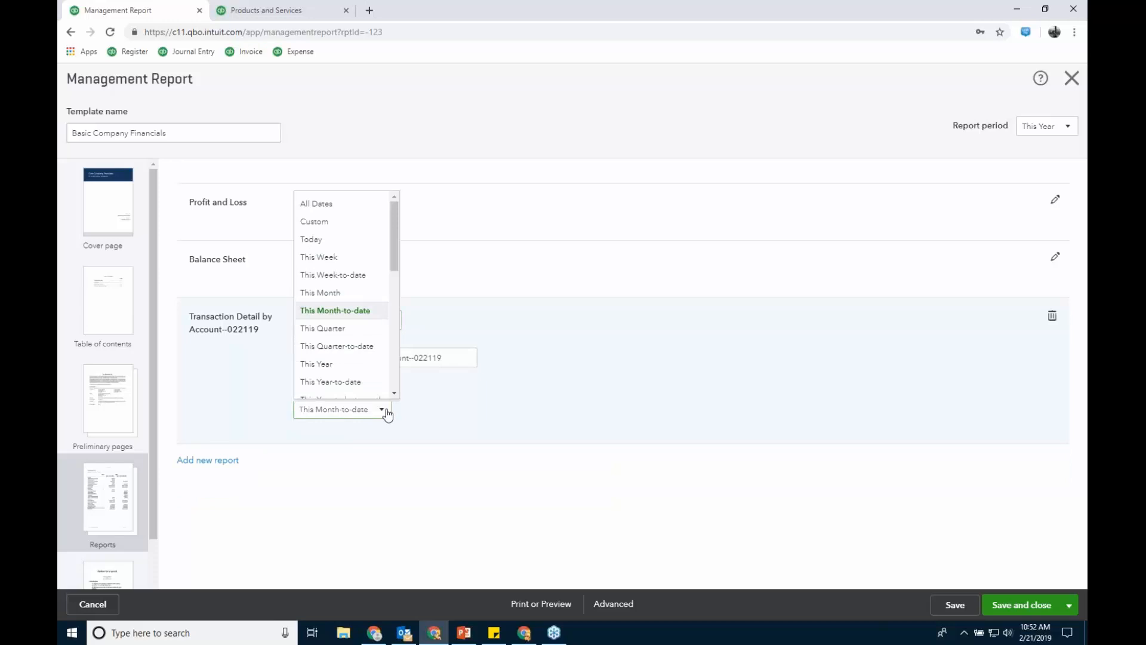
pyautogui.click(361, 364)
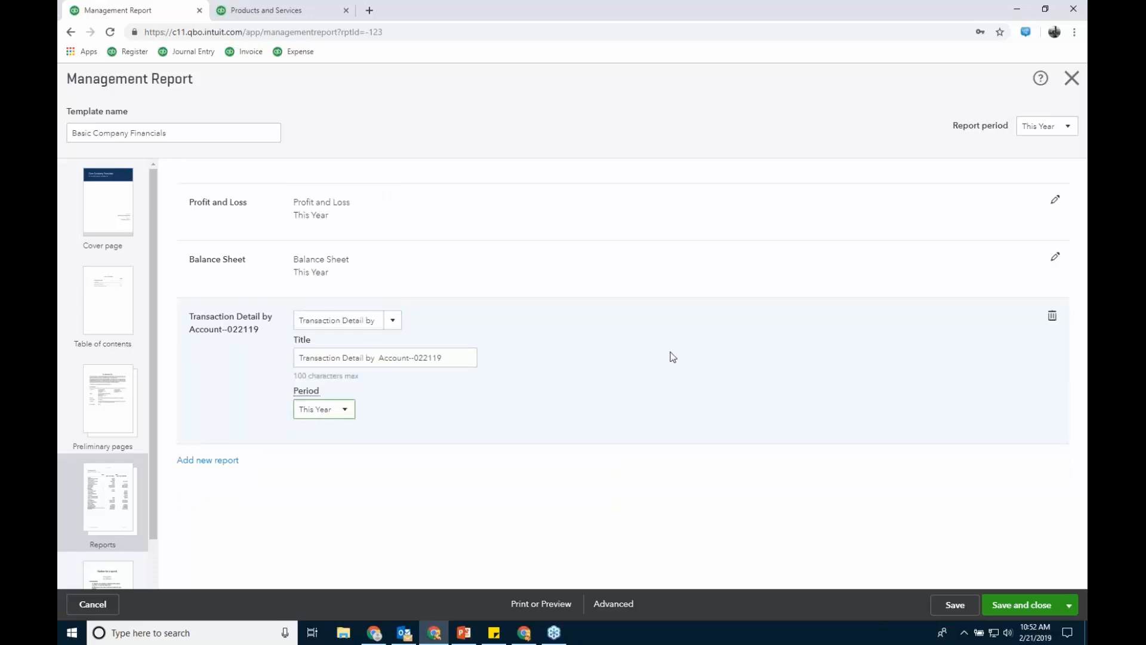
# - Review the management report's advanced field, header and footer settings, and leave them without making changes
pyautogui.click(614, 604)
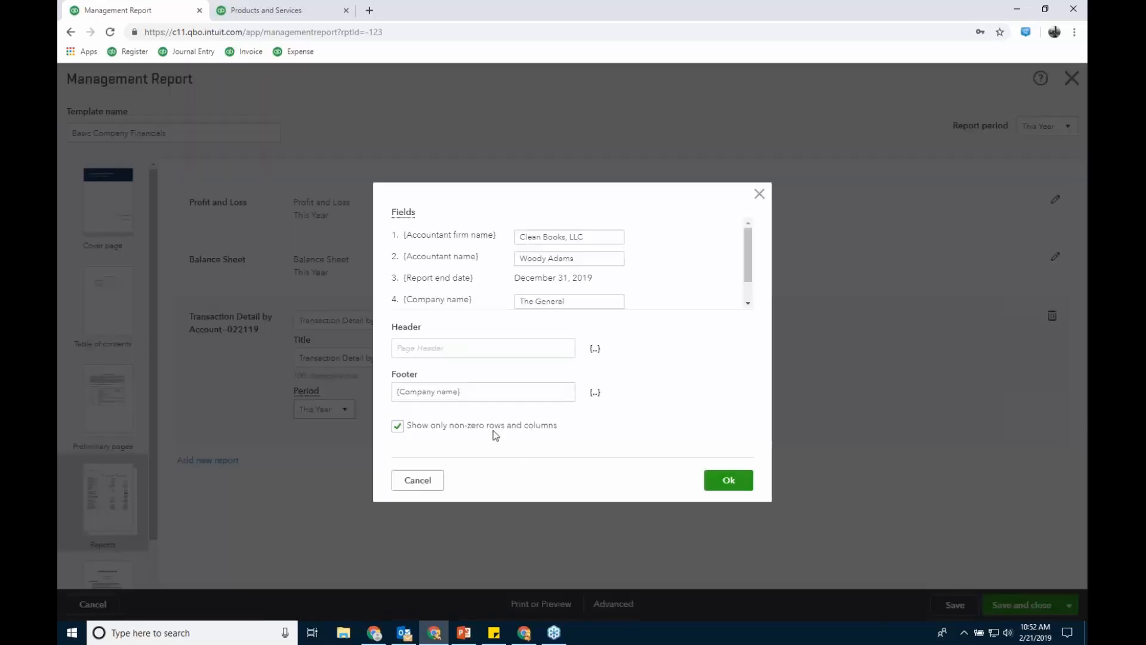
pyautogui.click(487, 394)
pyautogui.tripleClick(487, 394)
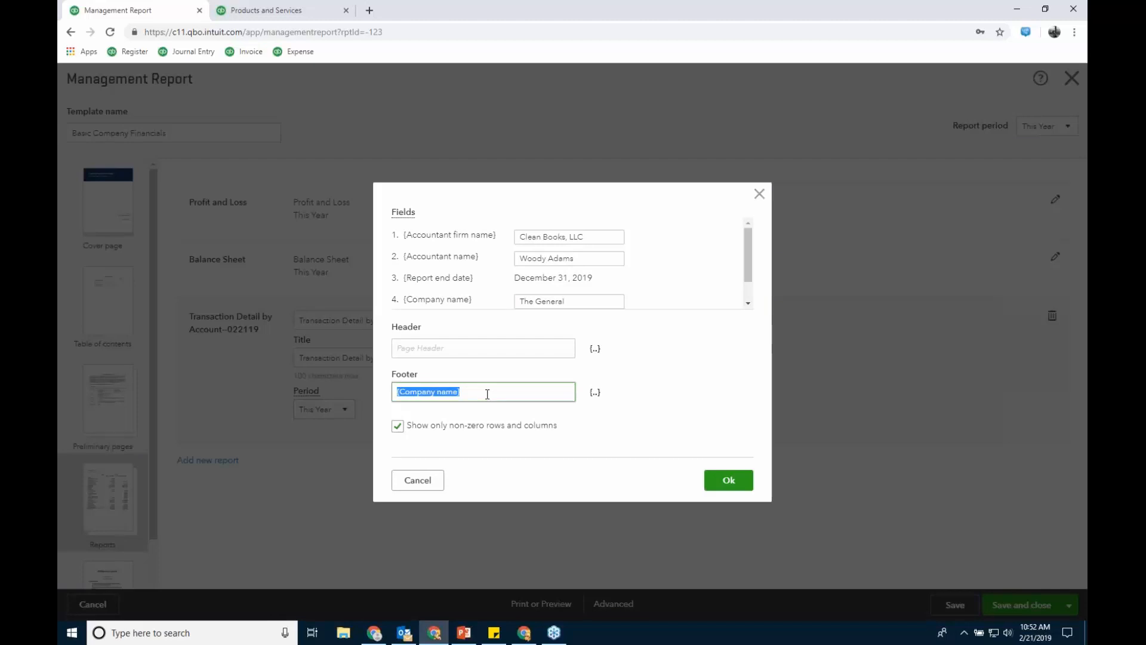
pyautogui.click(437, 487)
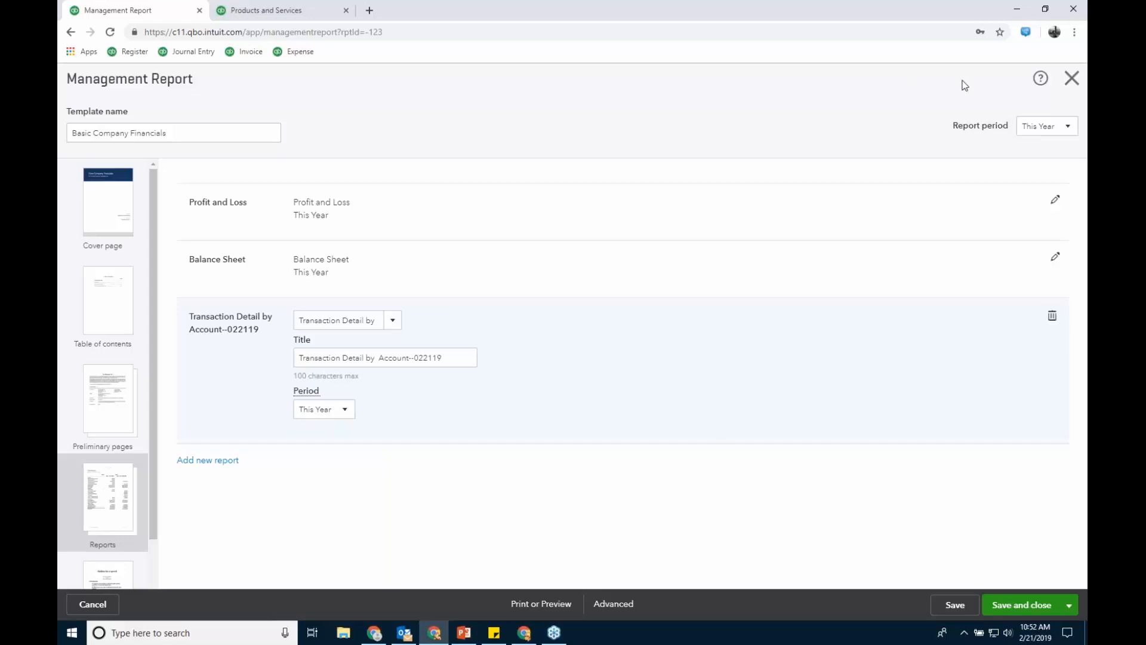
# - Leave the management report without saving and open the Profit and Loss report from the standard reports list
pyautogui.click(1073, 80)
pyautogui.click(638, 360)
pyautogui.click(317, 174)
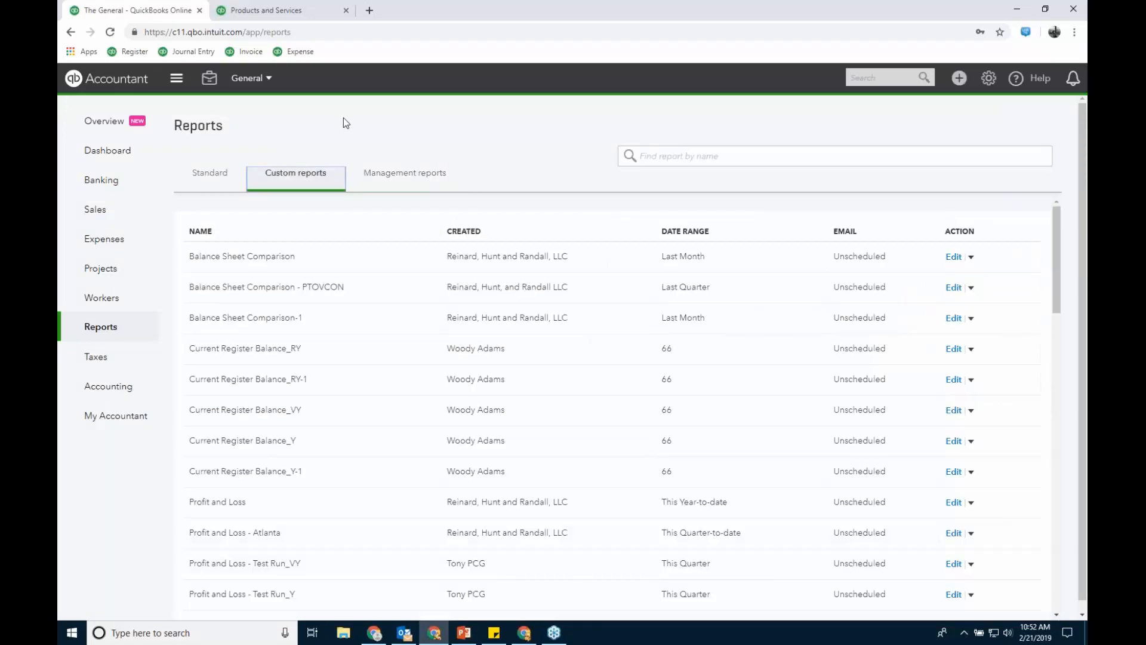
pyautogui.click(219, 175)
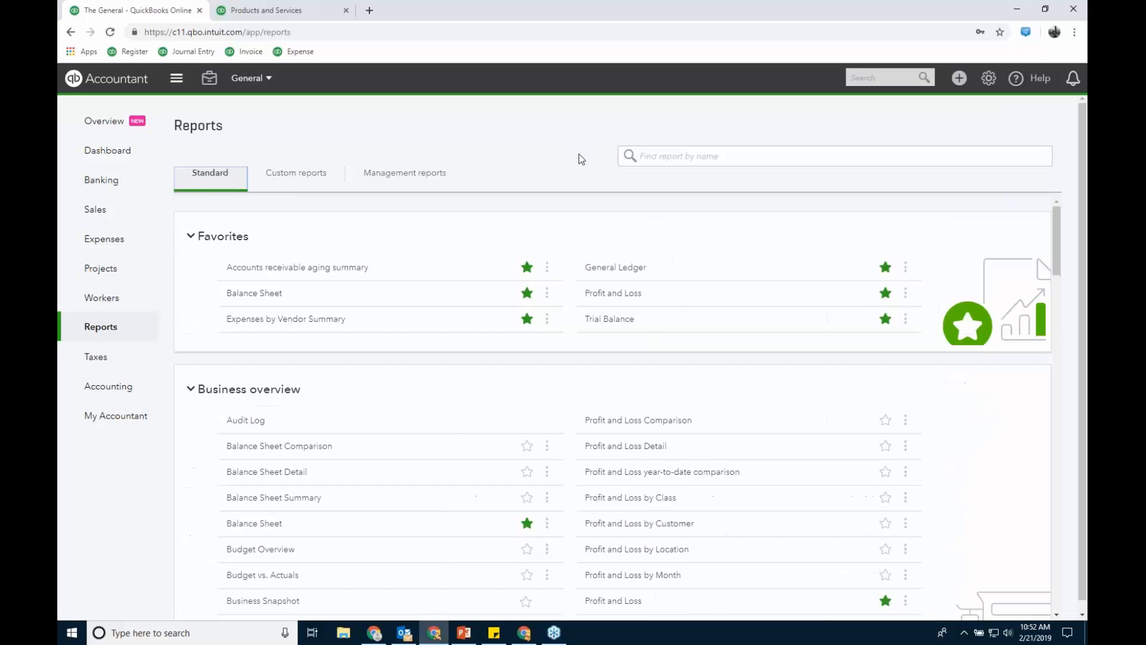
pyautogui.click(612, 292)
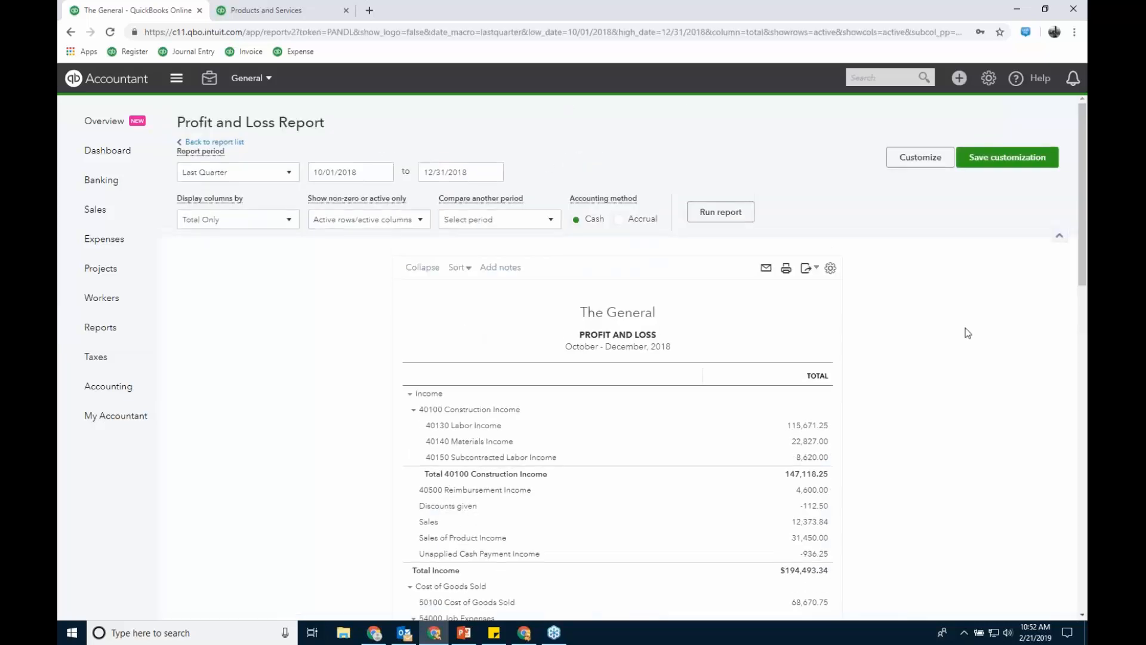
# - Compare the Profit and Loss report with the previous period (PP) and rerun it
pyautogui.scroll(-1, 966, 327)
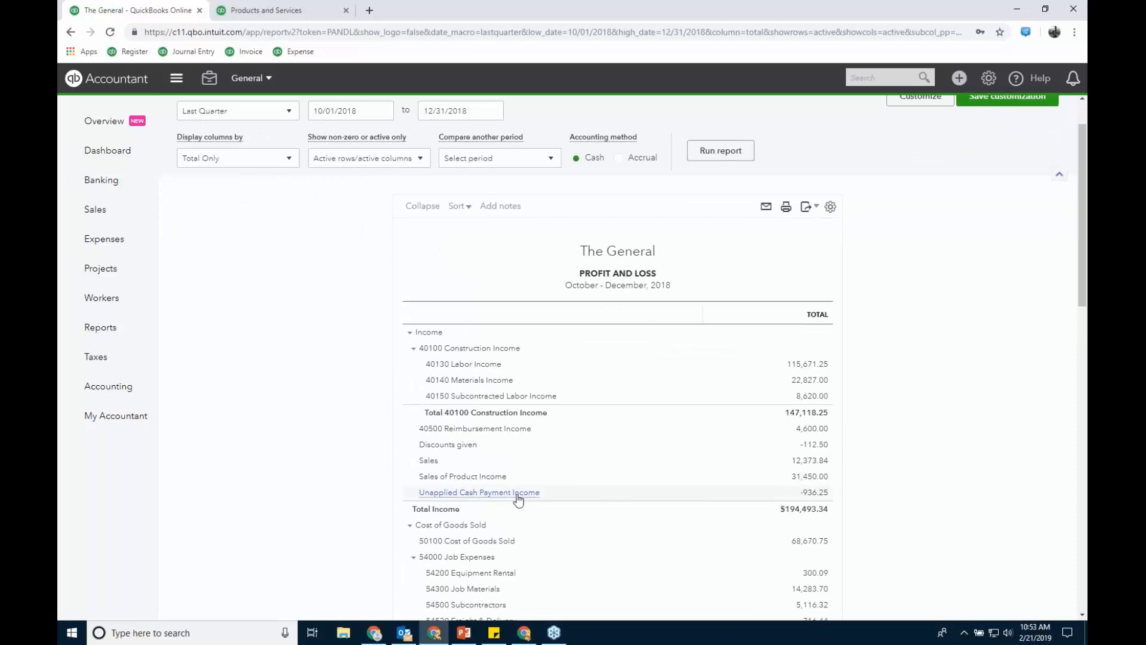
pyautogui.scroll(1, 604, 436)
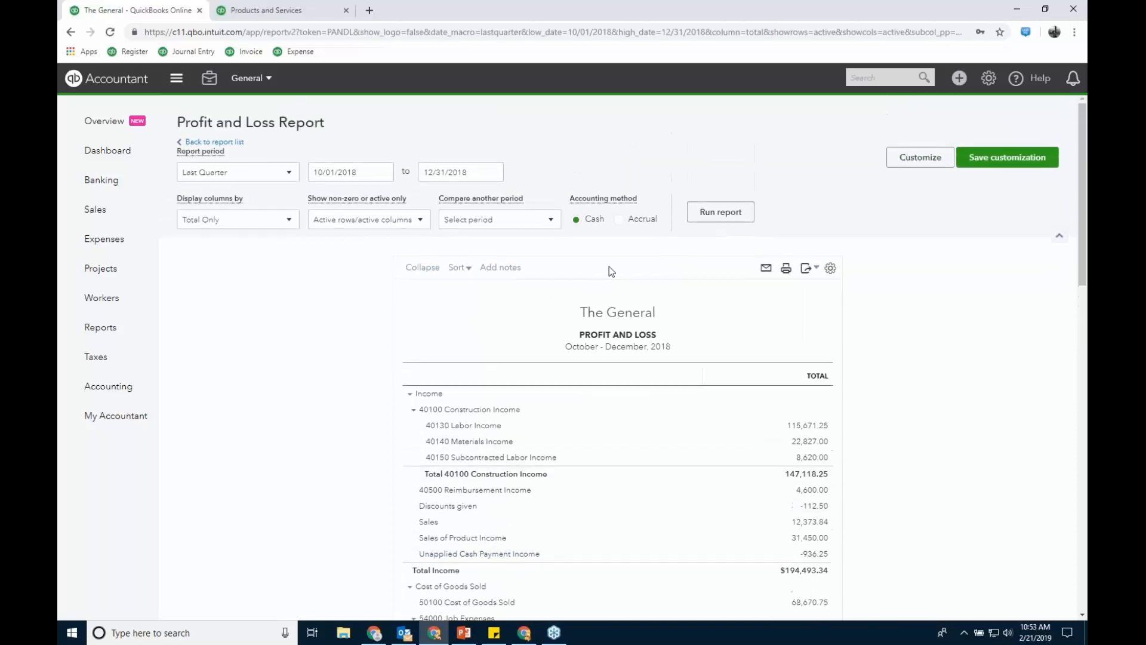
pyautogui.click(551, 223)
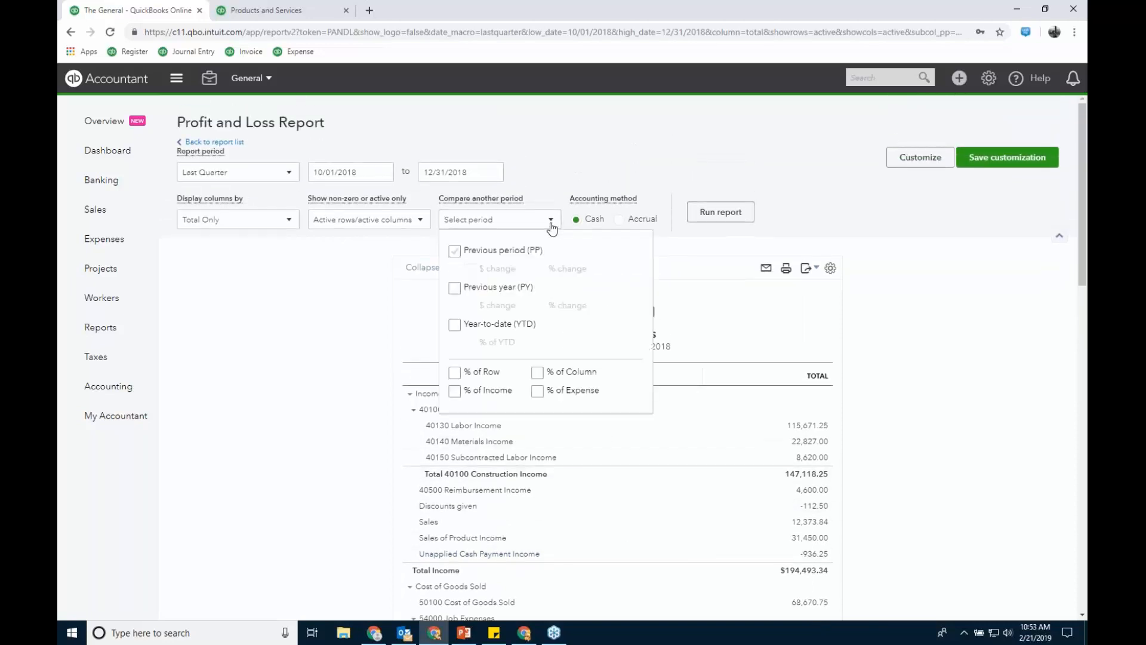
pyautogui.click(454, 251)
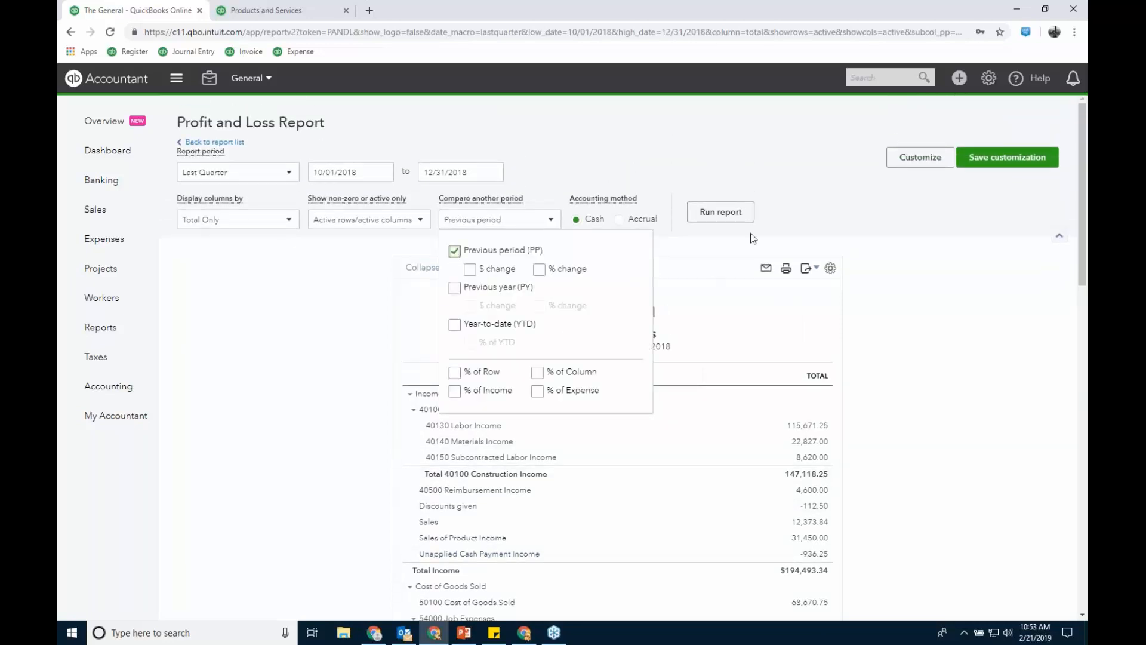
pyautogui.click(711, 214)
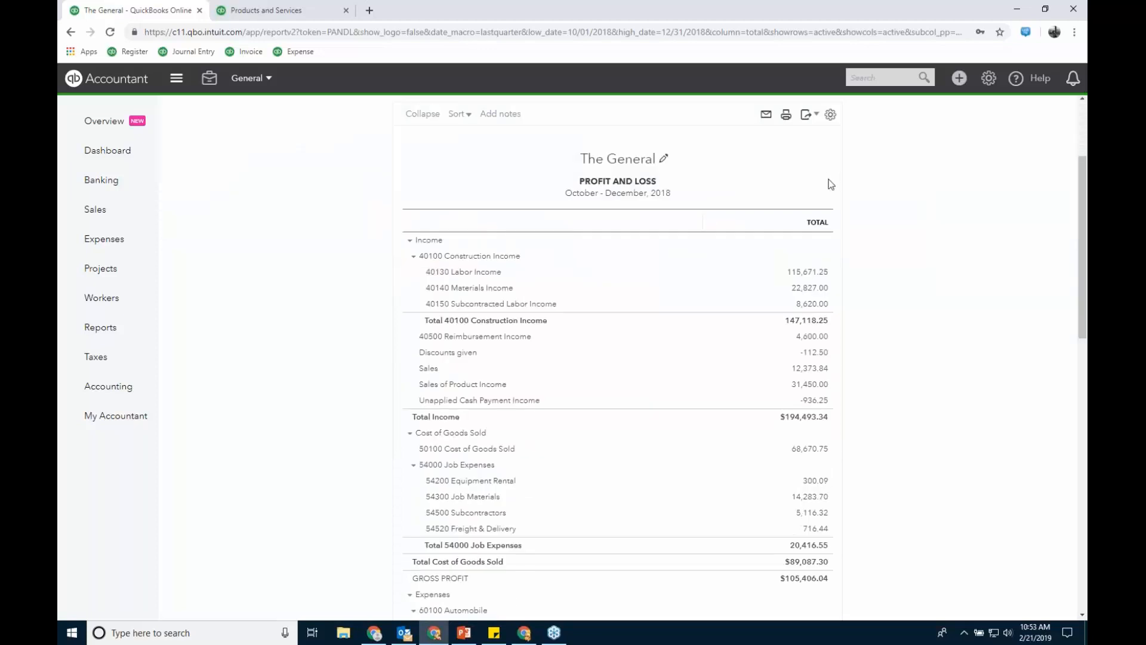
pyautogui.scroll(-3, 1067, 307)
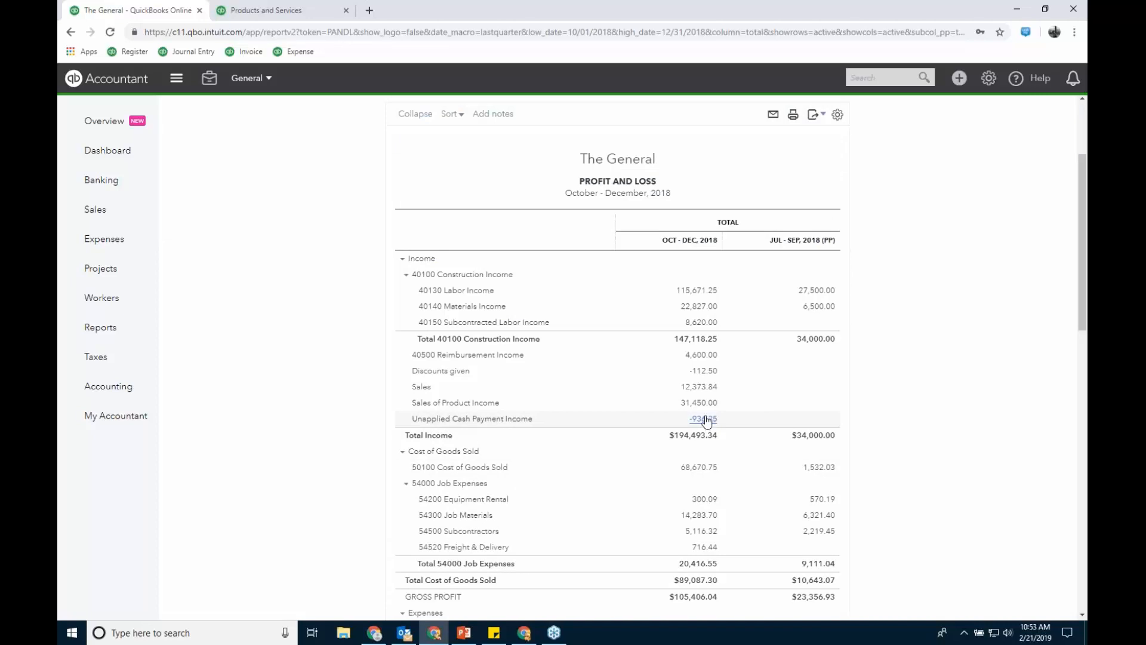
# - View the transactions behind the October–December 2018 Unapplied Cash Payment Income amount and return to the Profit and Loss report
pyautogui.rightClick(166, 16)
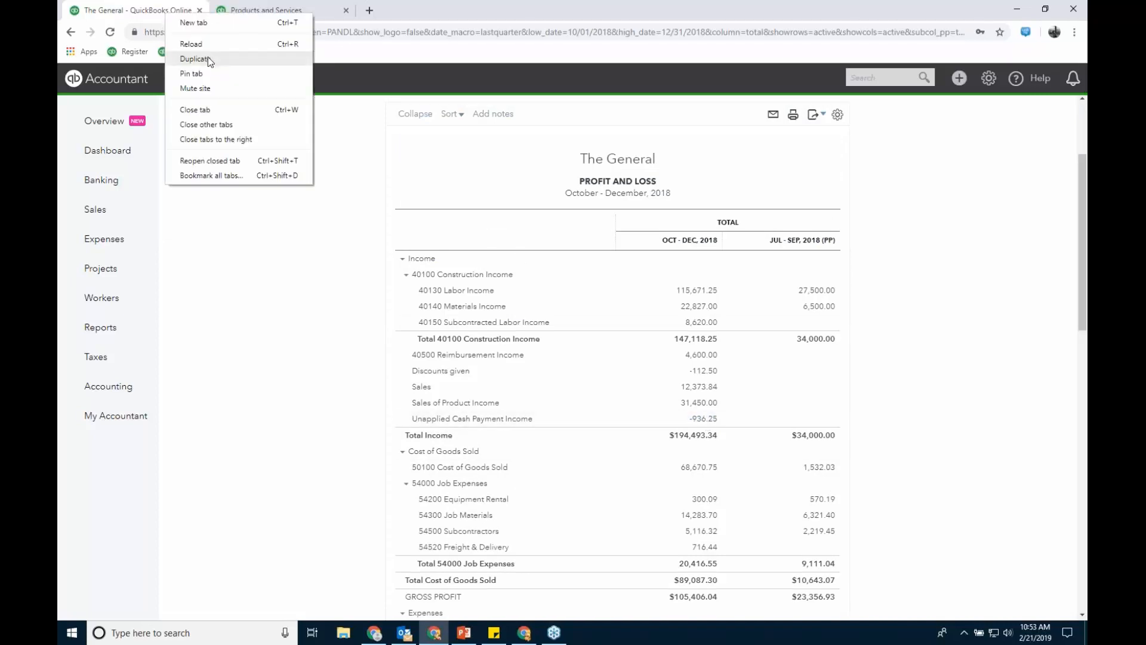
pyautogui.click(299, 311)
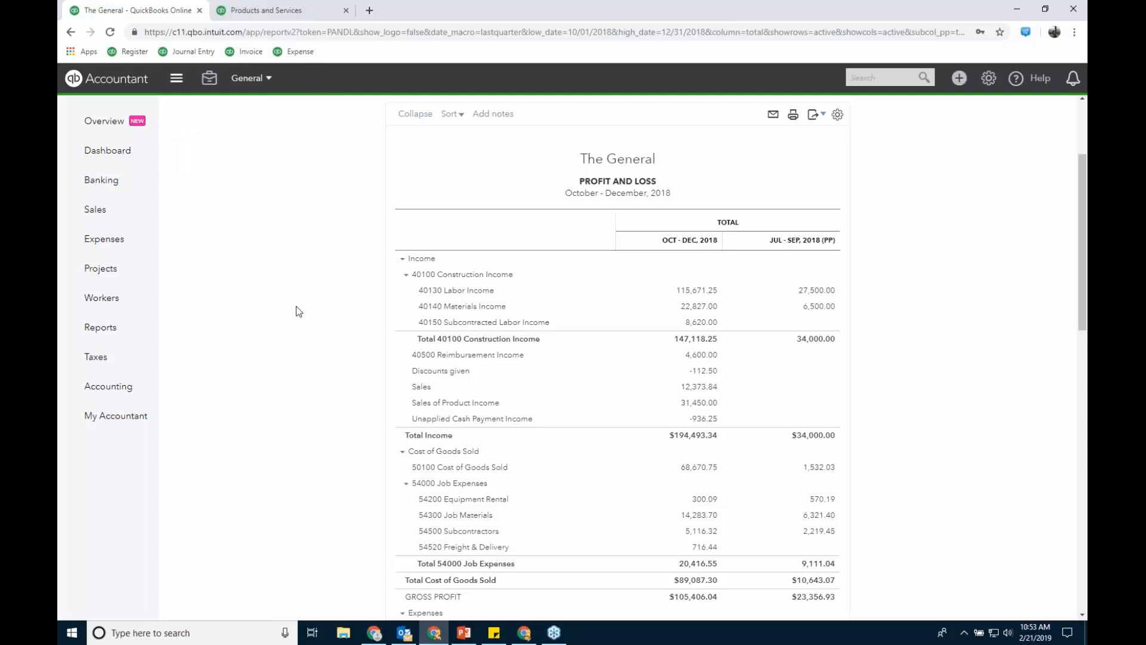
pyautogui.click(704, 419)
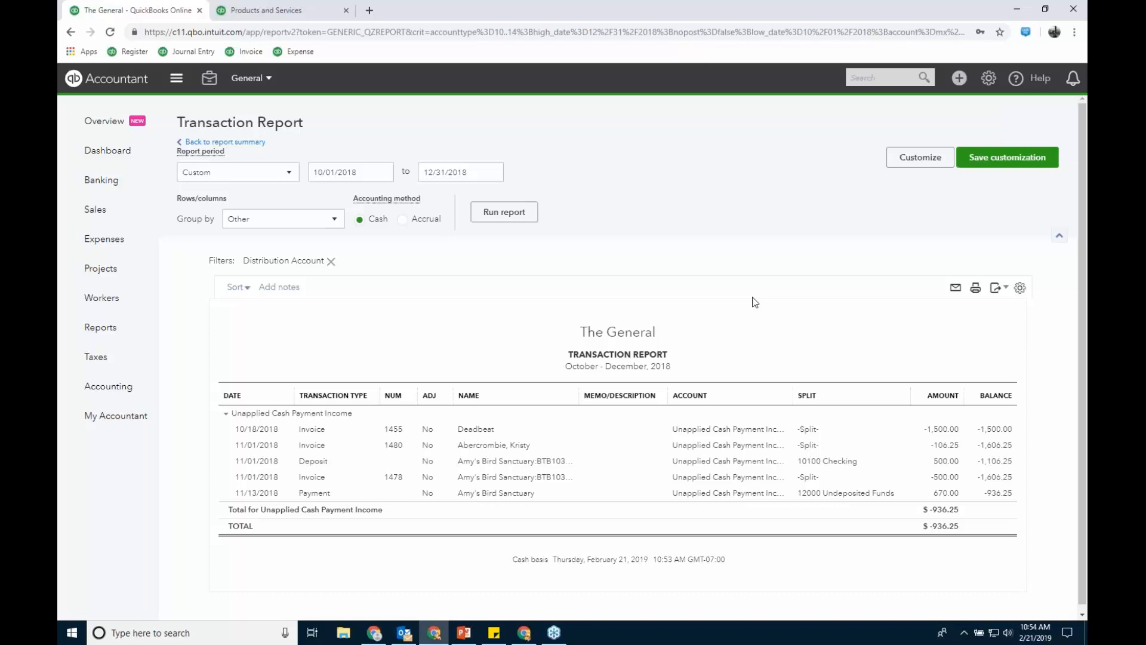
pyautogui.click(238, 145)
# - Review the Profit and Loss comparison and its display density setting, leaving the setting as it is
pyautogui.scroll(-3, 962, 254)
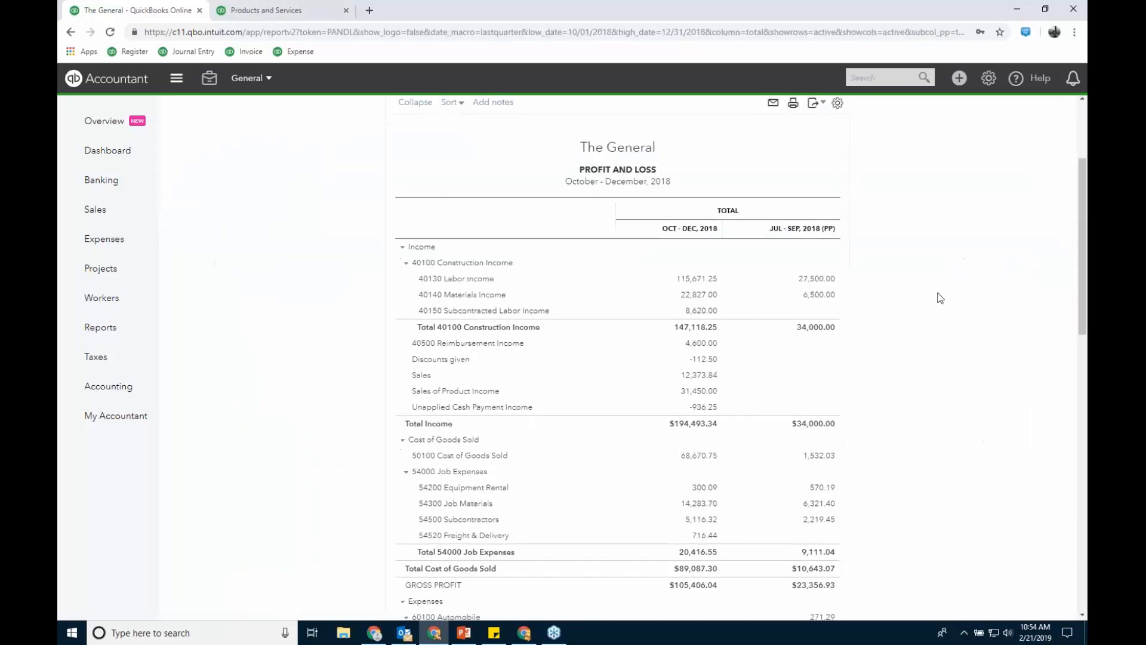
pyautogui.scroll(3, 940, 297)
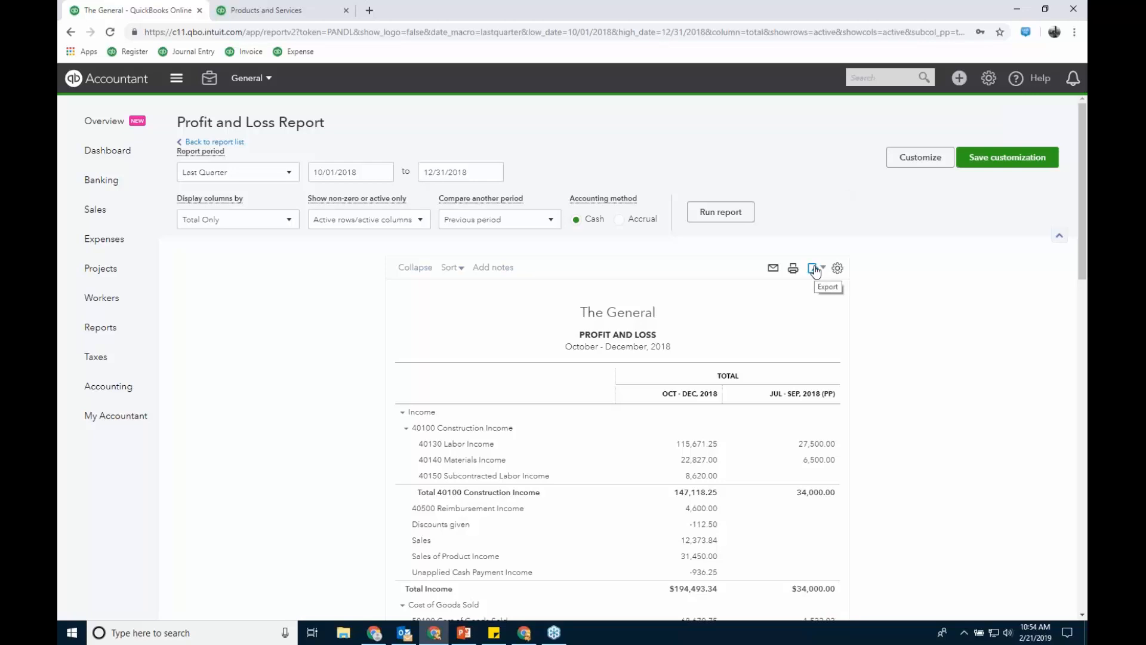
pyautogui.click(837, 269)
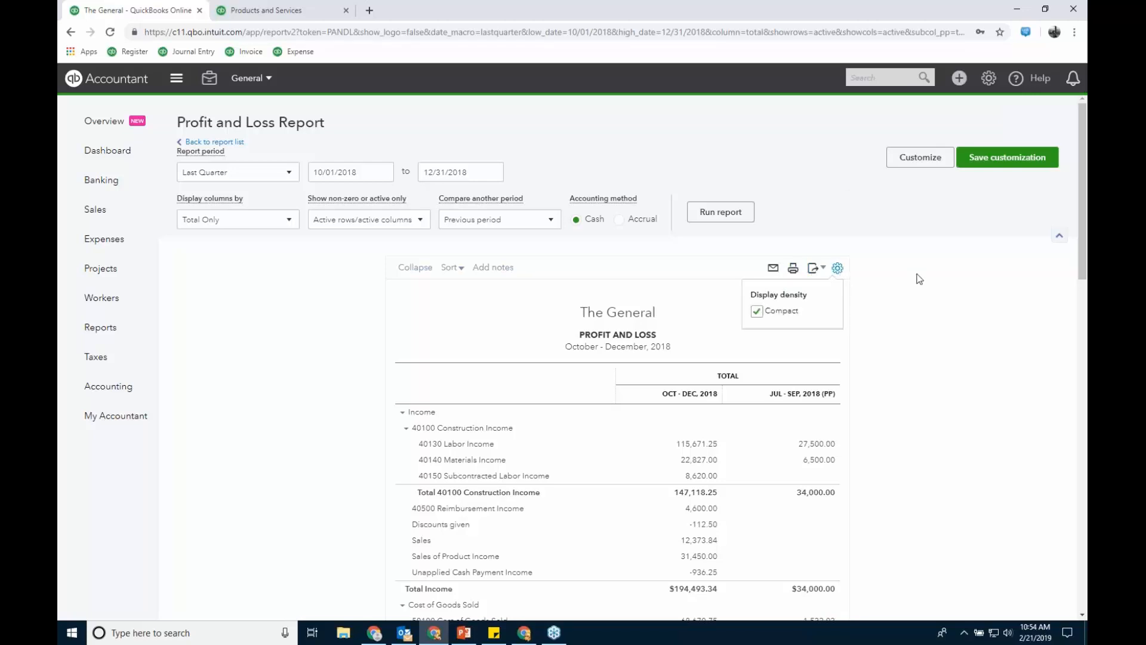
pyautogui.click(899, 295)
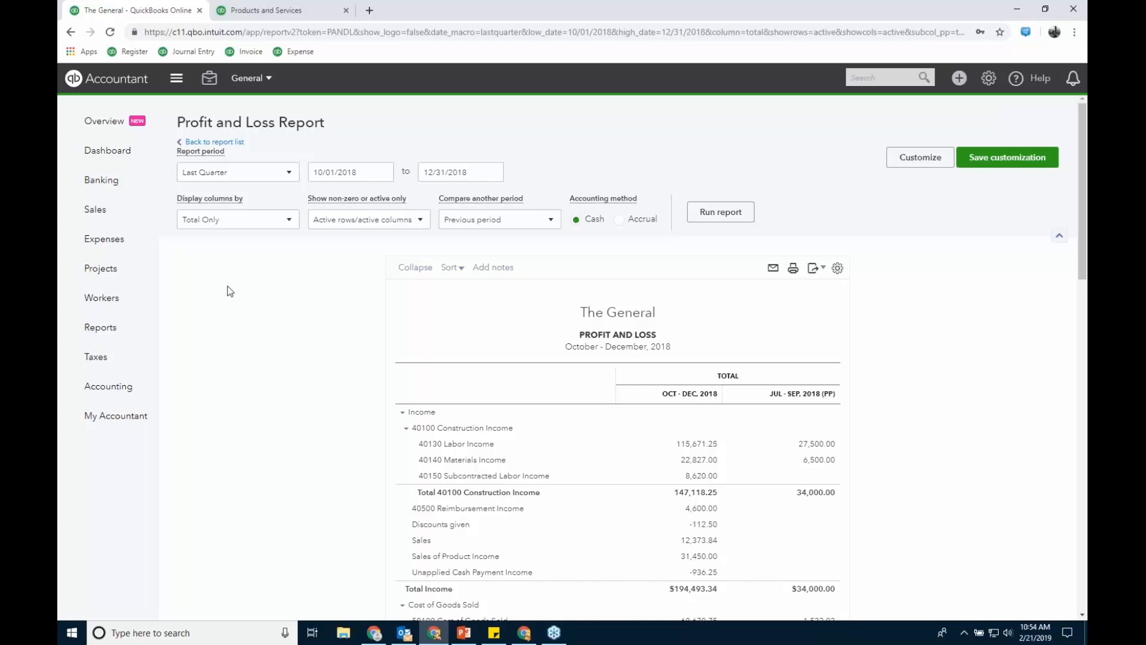
# - Go to account reconciliation for 10100 Checking and open the discrepancy report for its beginning balance
pyautogui.moveTo(105, 389)
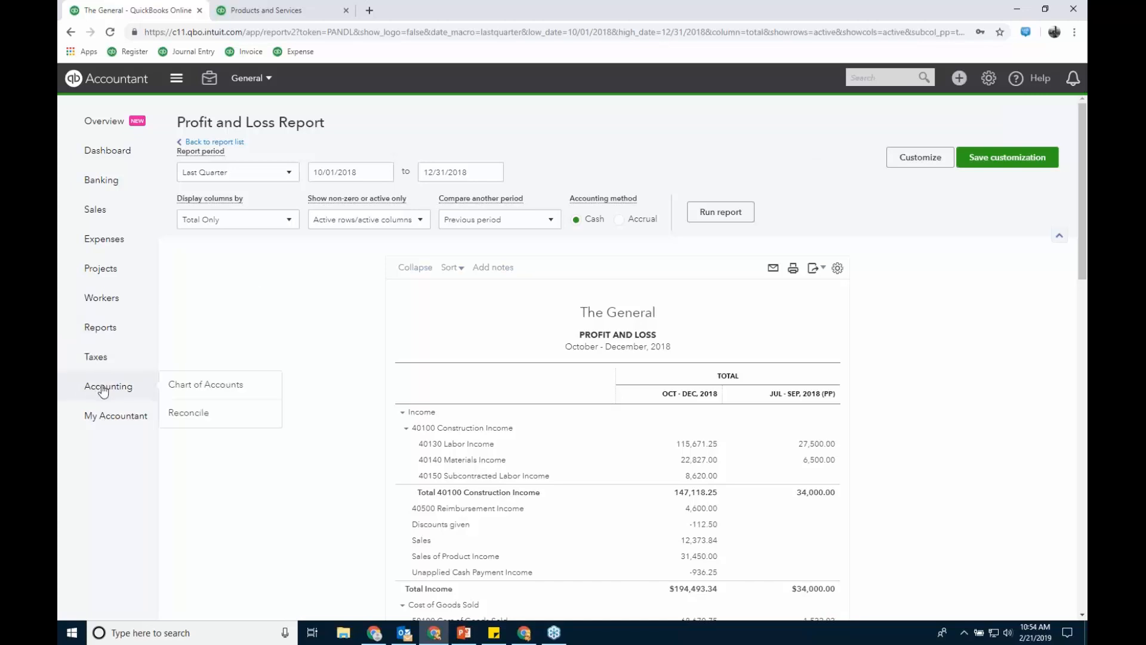
pyautogui.click(189, 412)
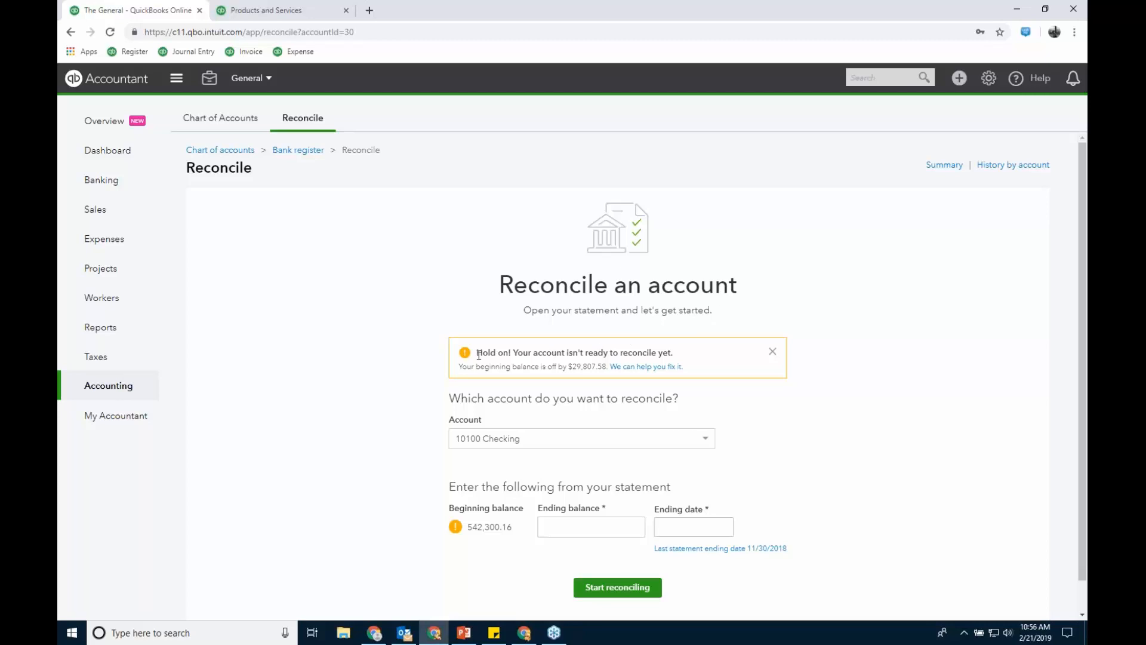
pyautogui.moveTo(476, 352); pyautogui.dragTo(678, 353)
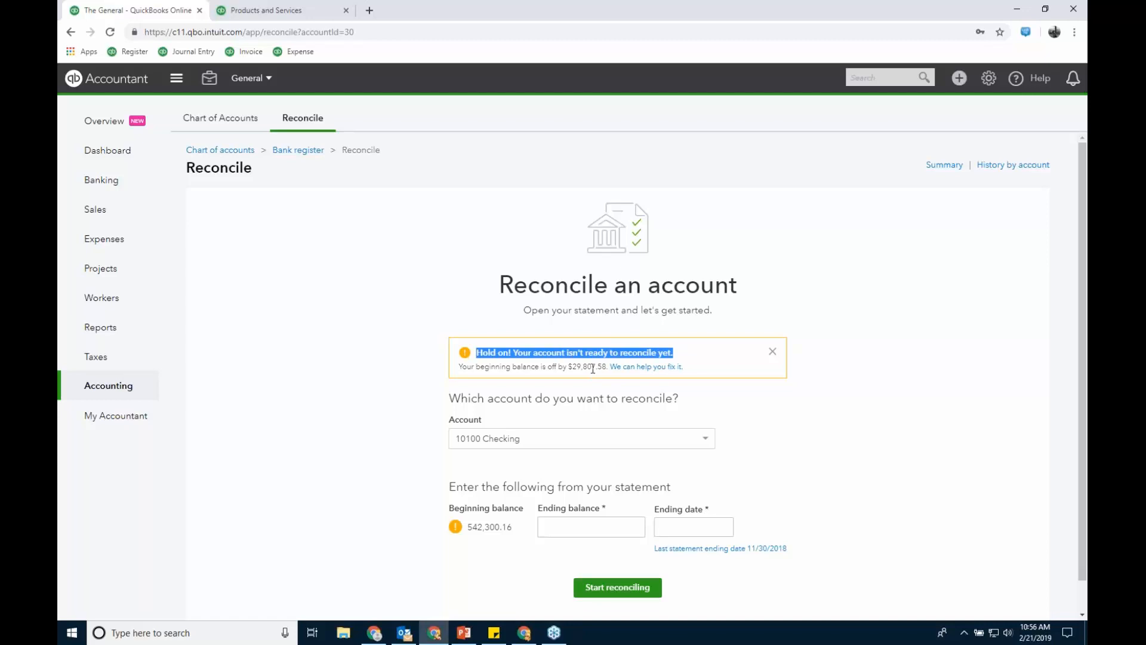
pyautogui.click(636, 367)
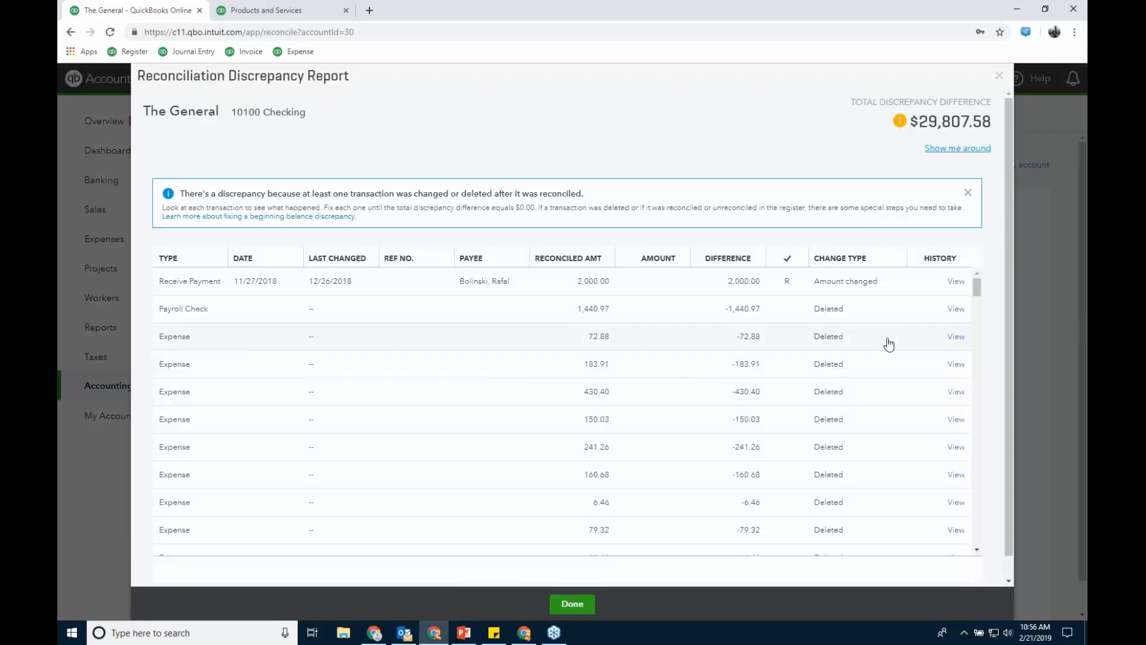
pyautogui.scroll(-1, 978, 301)
pyautogui.moveTo(981, 304)
pyautogui.mouseDown()
pyautogui.moveTo(981, 543)
pyautogui.moveTo(996, 289)
pyautogui.mouseUp()
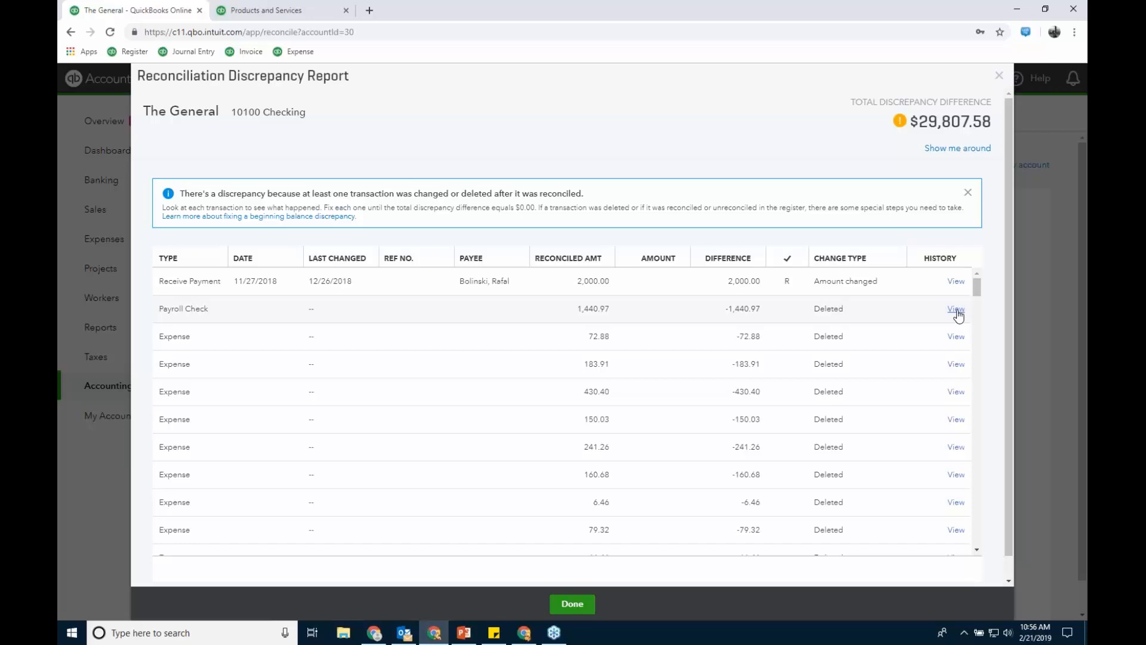
# - Expand the Receive Payment entry dated 11/27/2018 in the discrepancy report and set its reconciliation status to C
pyautogui.click(673, 290)
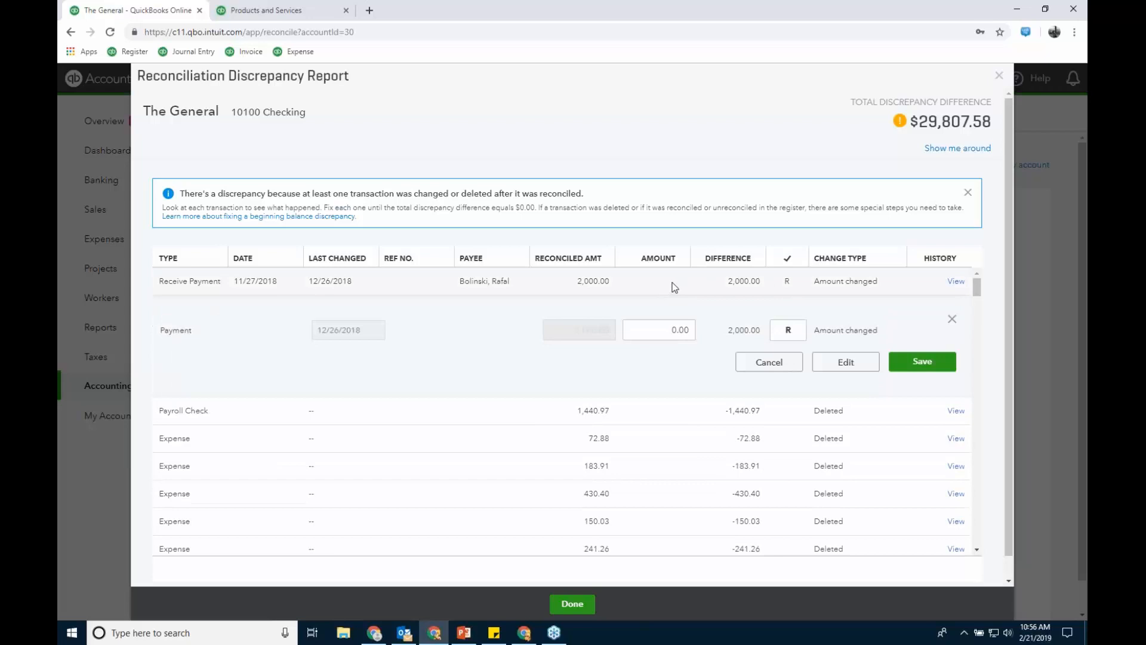
pyautogui.click(788, 330)
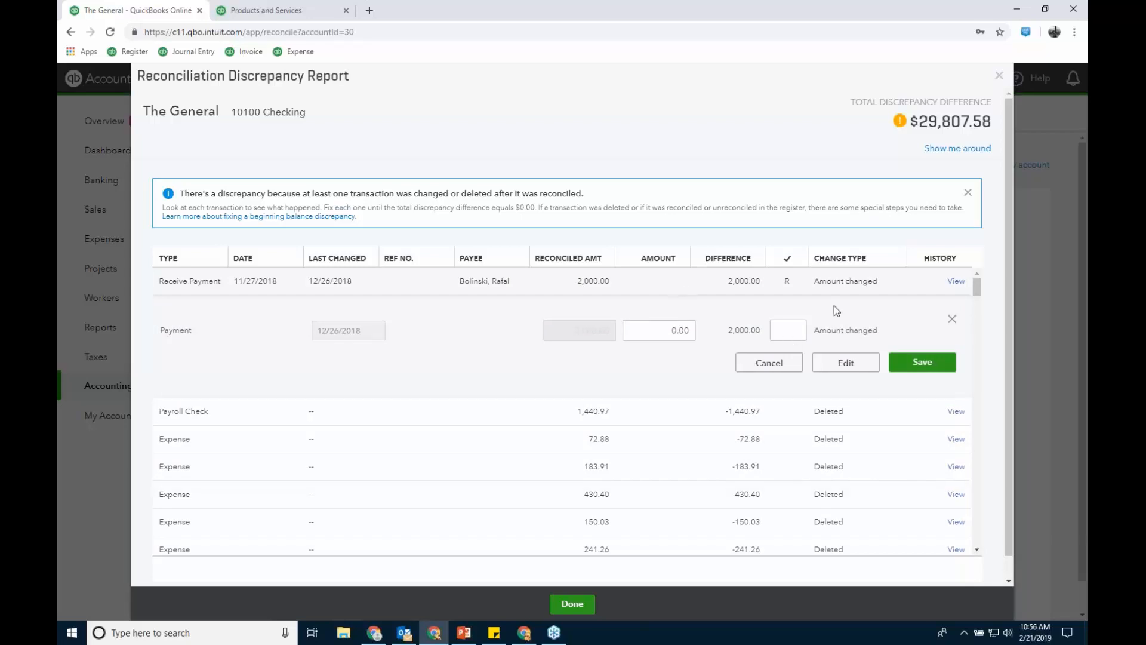
pyautogui.write('c')
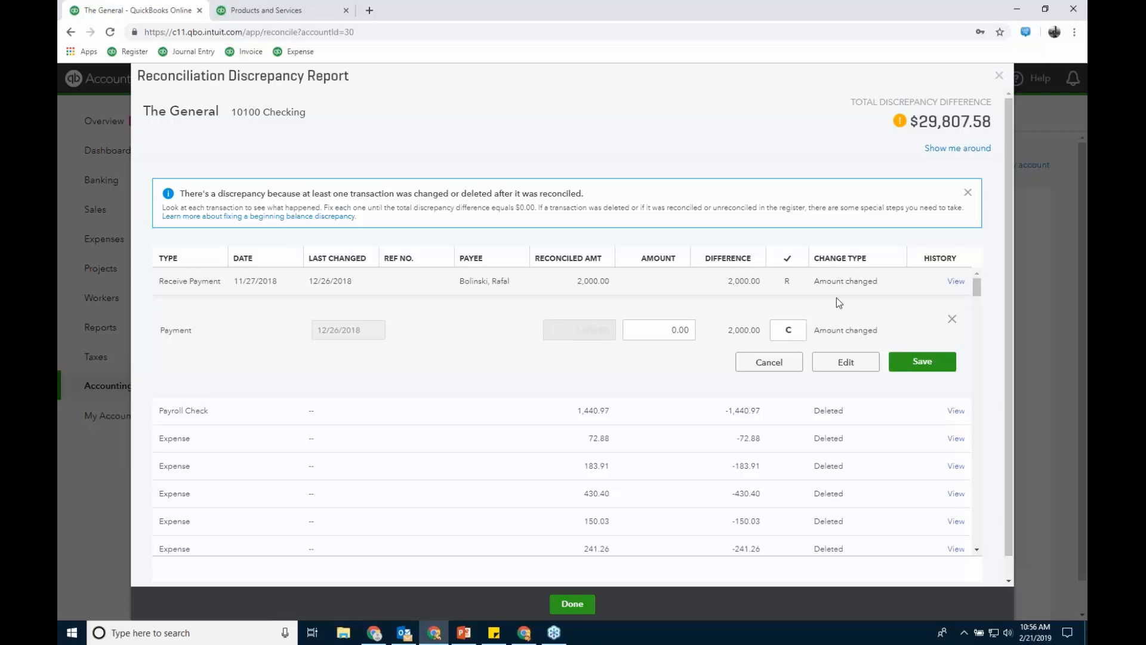
pyautogui.click(789, 330)
pyautogui.write('r')
pyautogui.press('BackSpace')
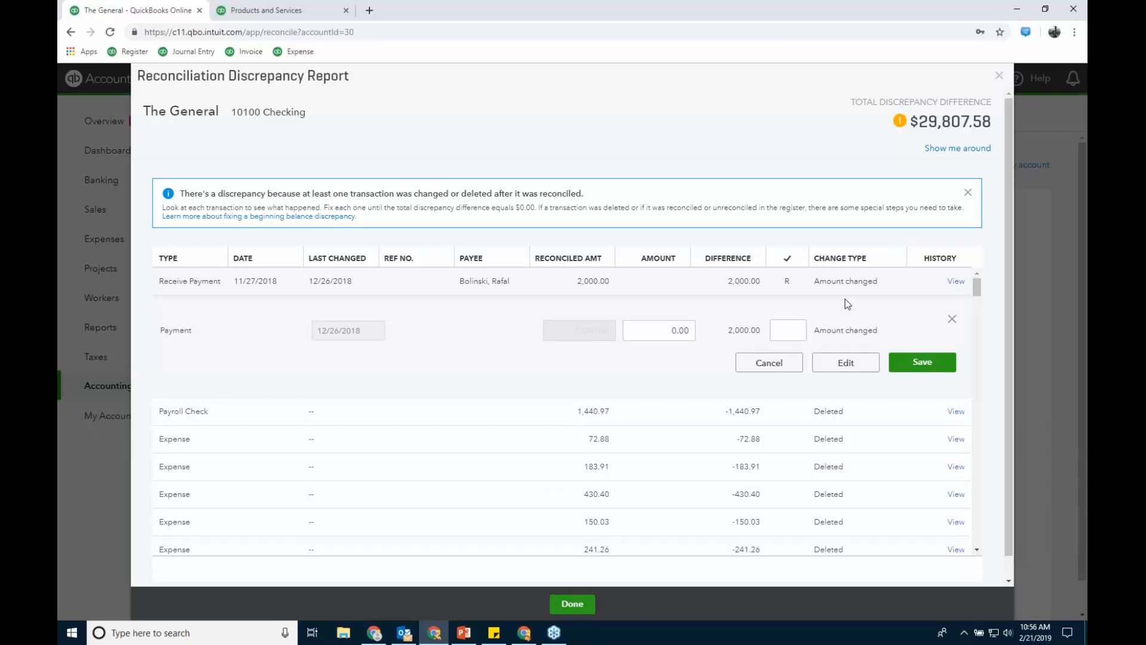
pyautogui.write('C')
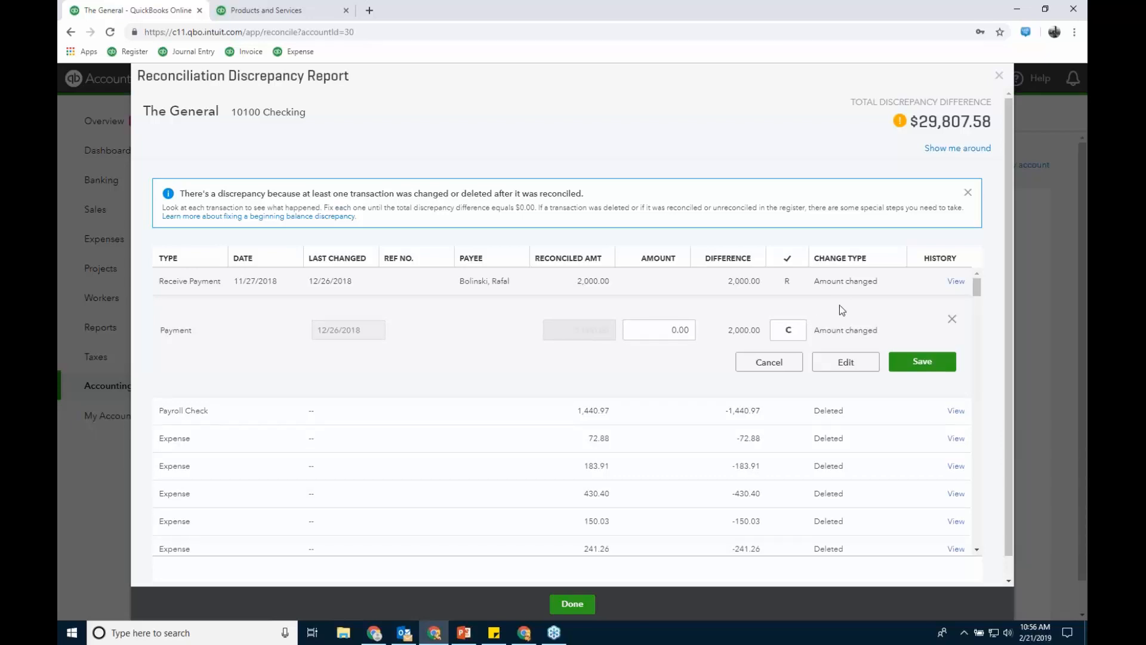
# - Try to set the expanded payment's amount to 2000, and discard the unsaved changes
pyautogui.doubleClick(662, 330)
pyautogui.write('2000')
pyautogui.click(163, 83)
pyautogui.click(175, 85)
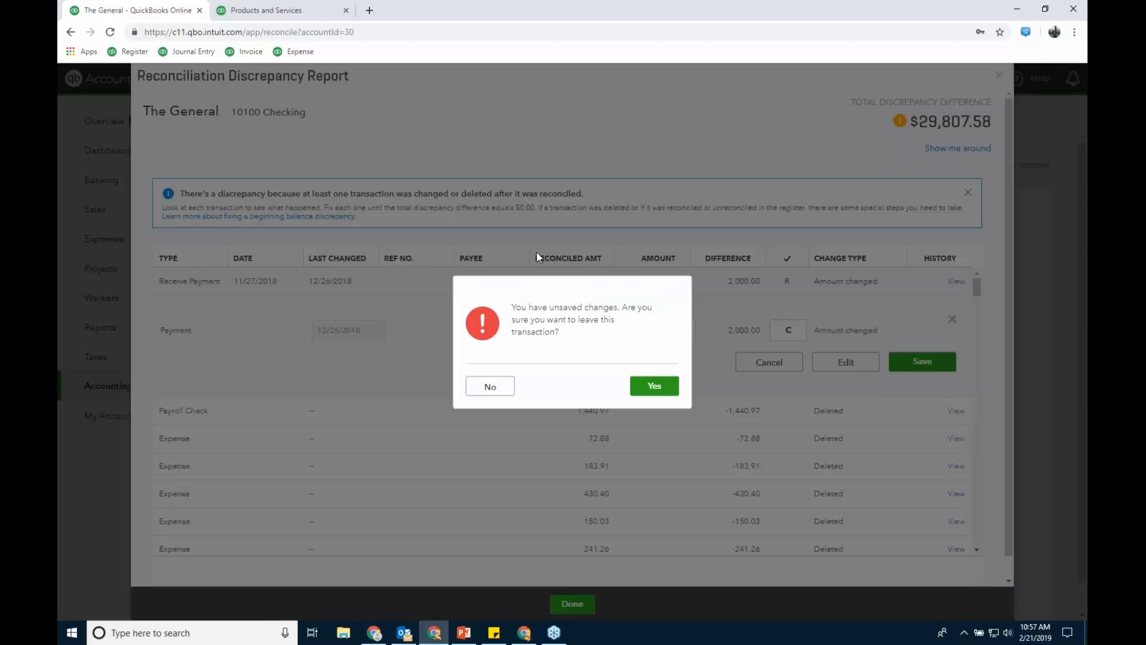
pyautogui.click(661, 392)
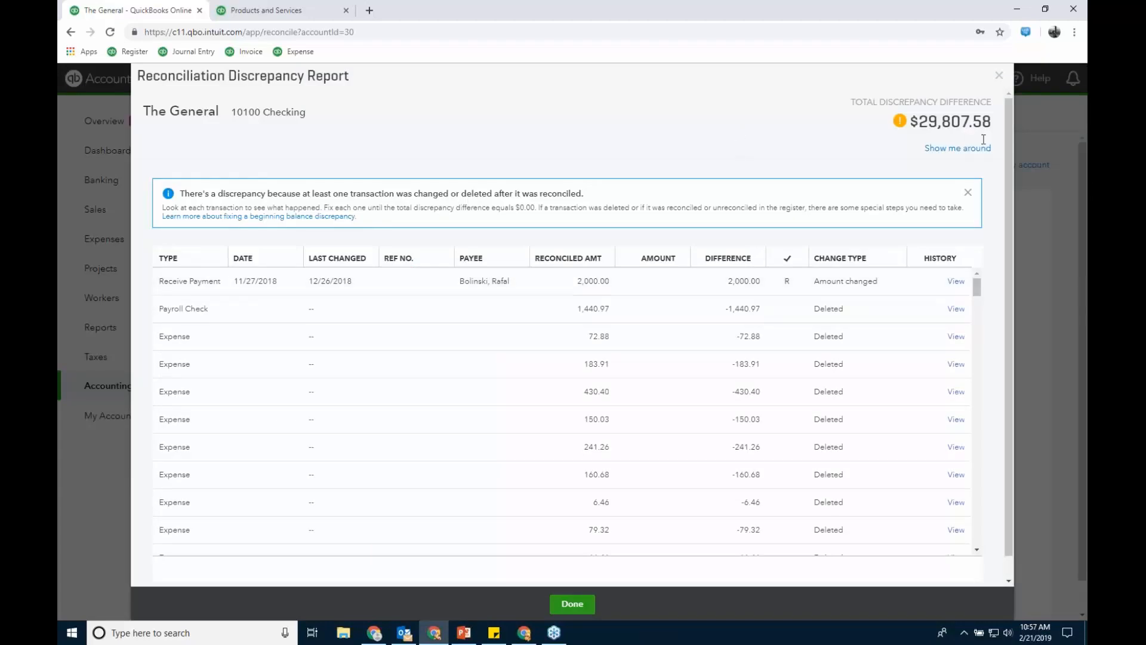
# - Close the discrepancy report and review the reconciliation summary and the reconciliation history by account
pyautogui.click(999, 76)
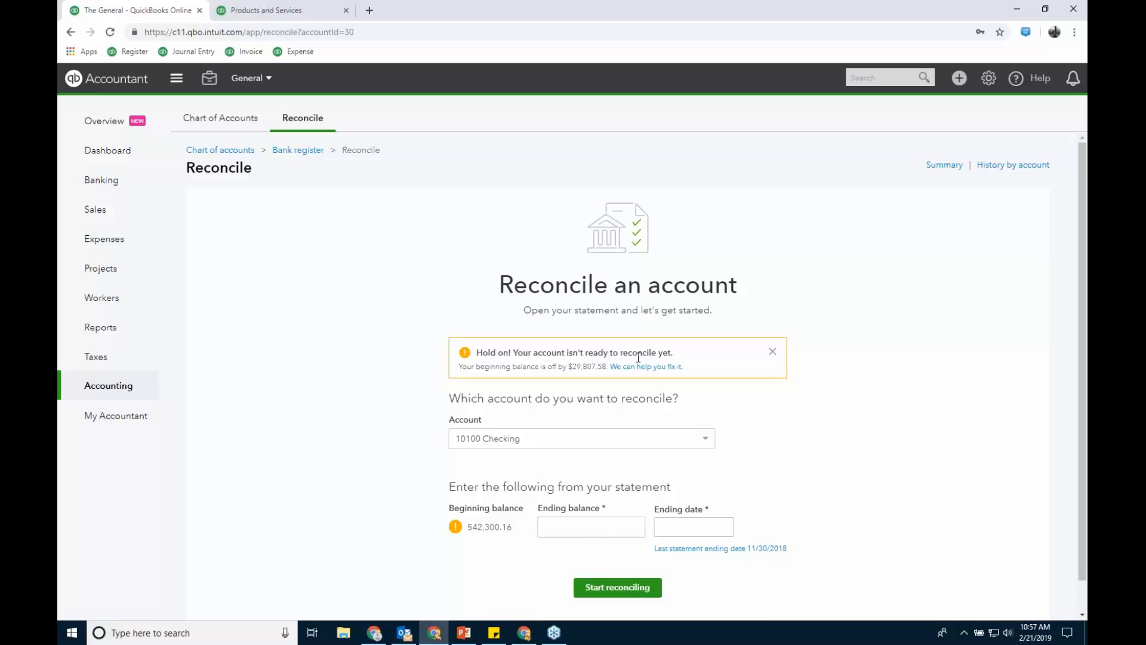
pyautogui.click(952, 170)
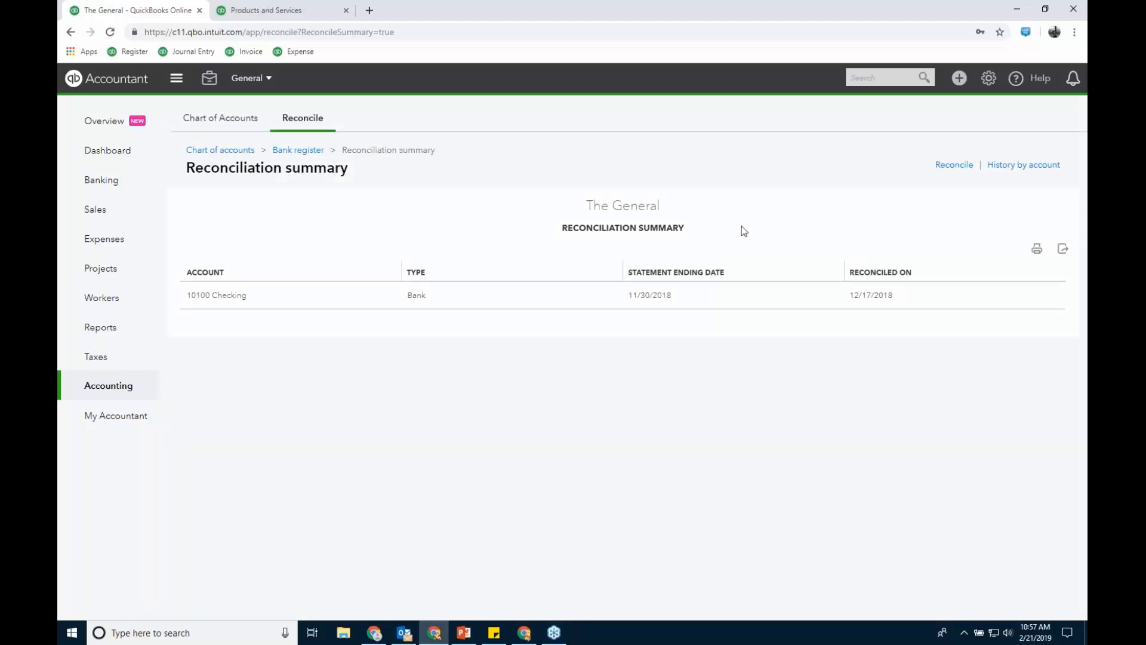
pyautogui.click(1008, 166)
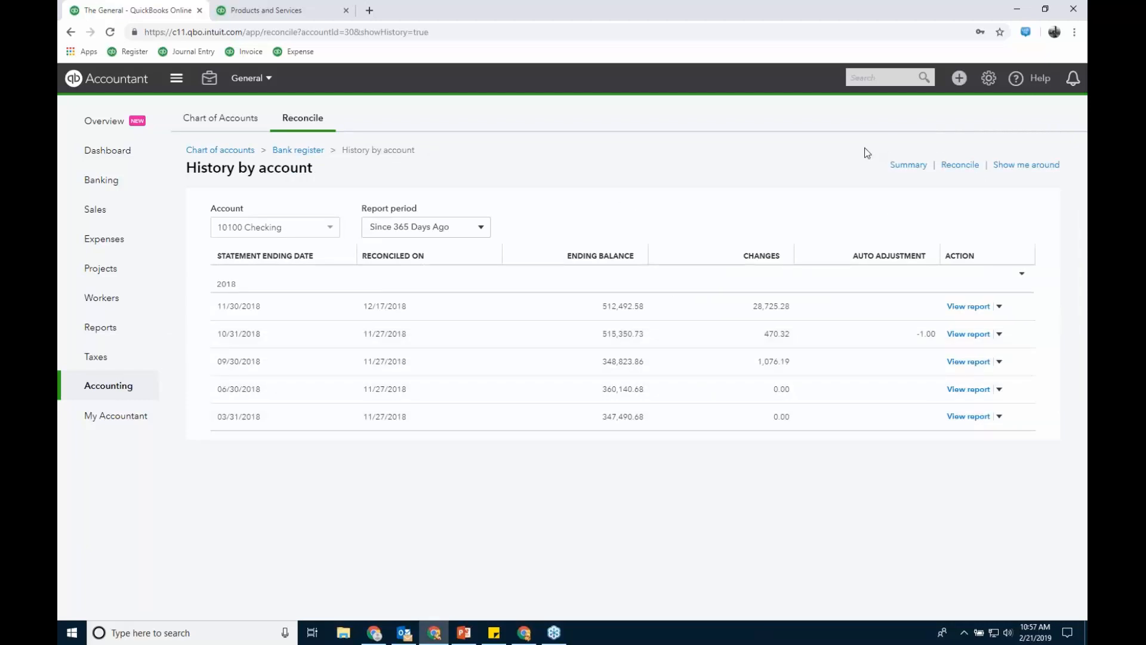
# - Preview the batch undo of the 10/31/2018 reconciliation and go back, and check the undo option for the 11/30/2018 statement without using it
pyautogui.click(1000, 334)
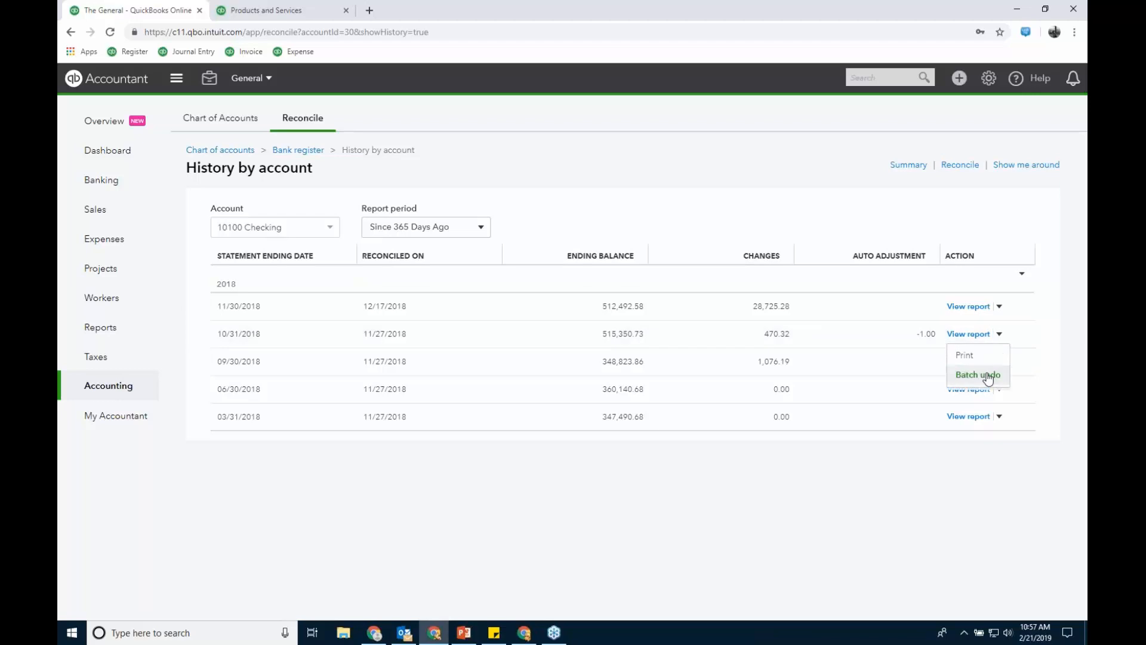
pyautogui.click(986, 375)
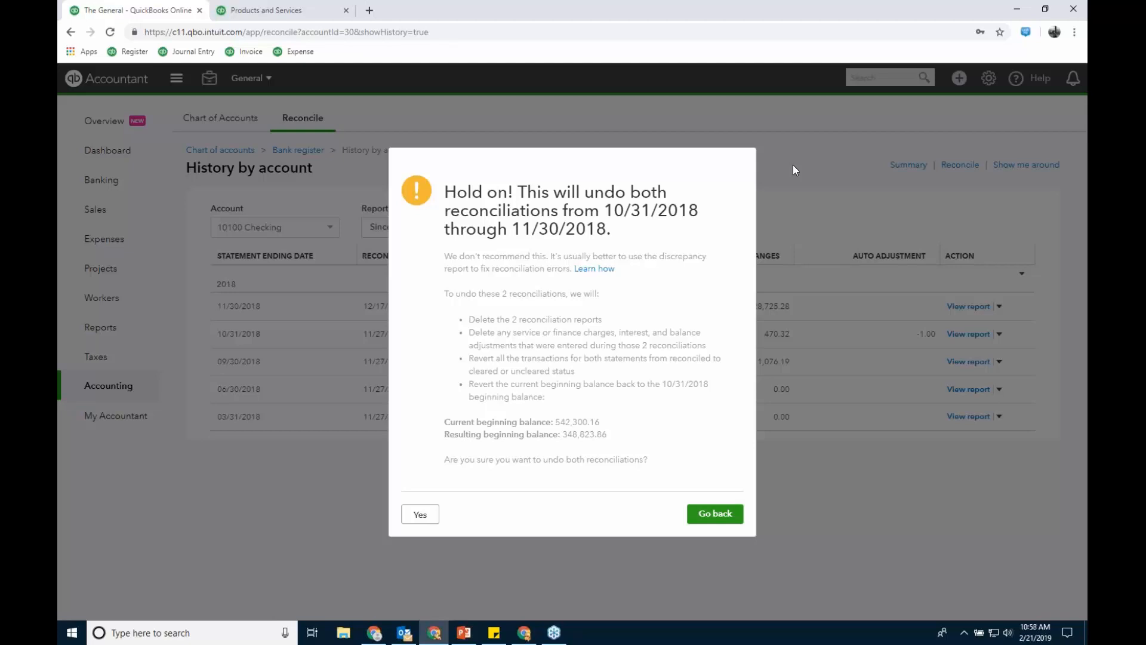
pyautogui.click(733, 514)
pyautogui.click(999, 334)
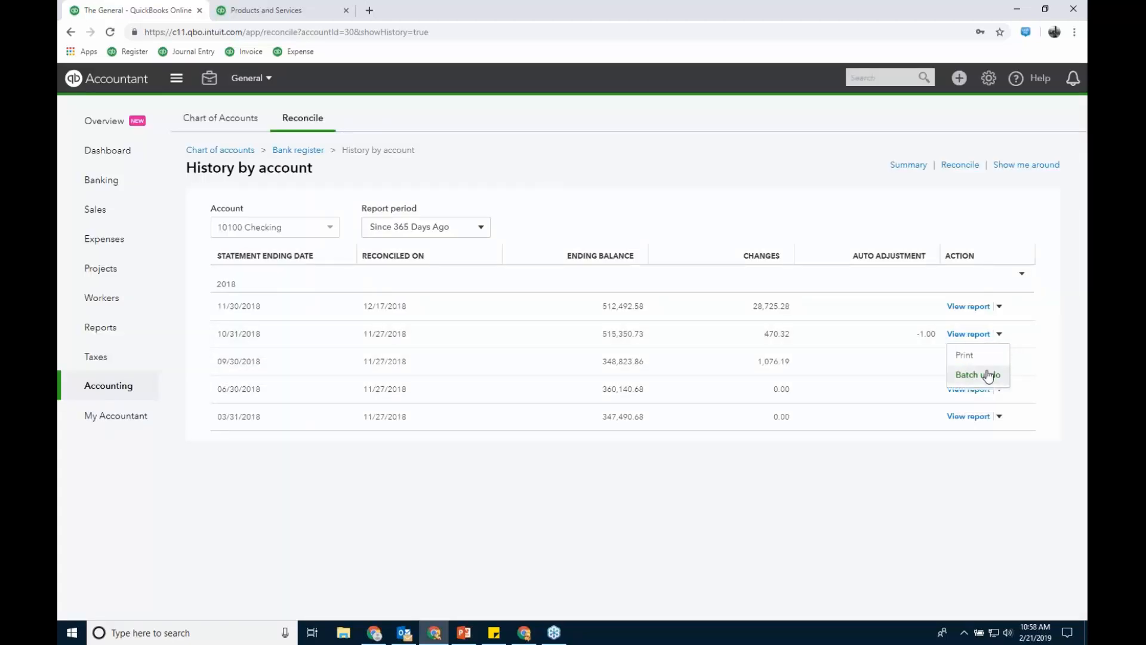
pyautogui.click(1000, 307)
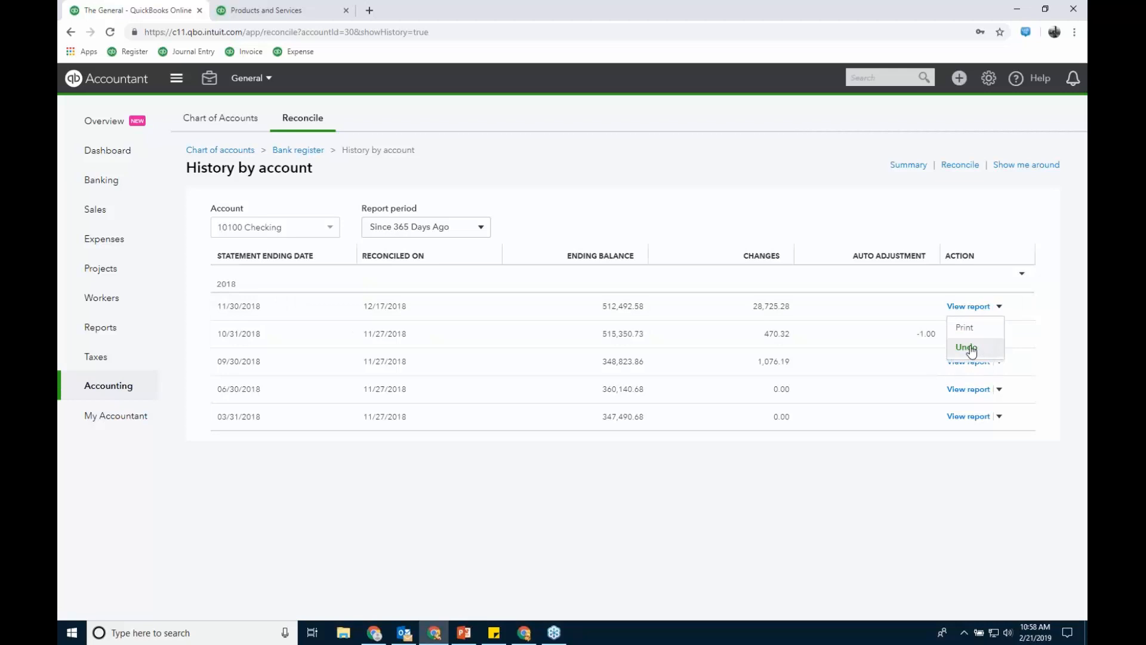
pyautogui.click(830, 177)
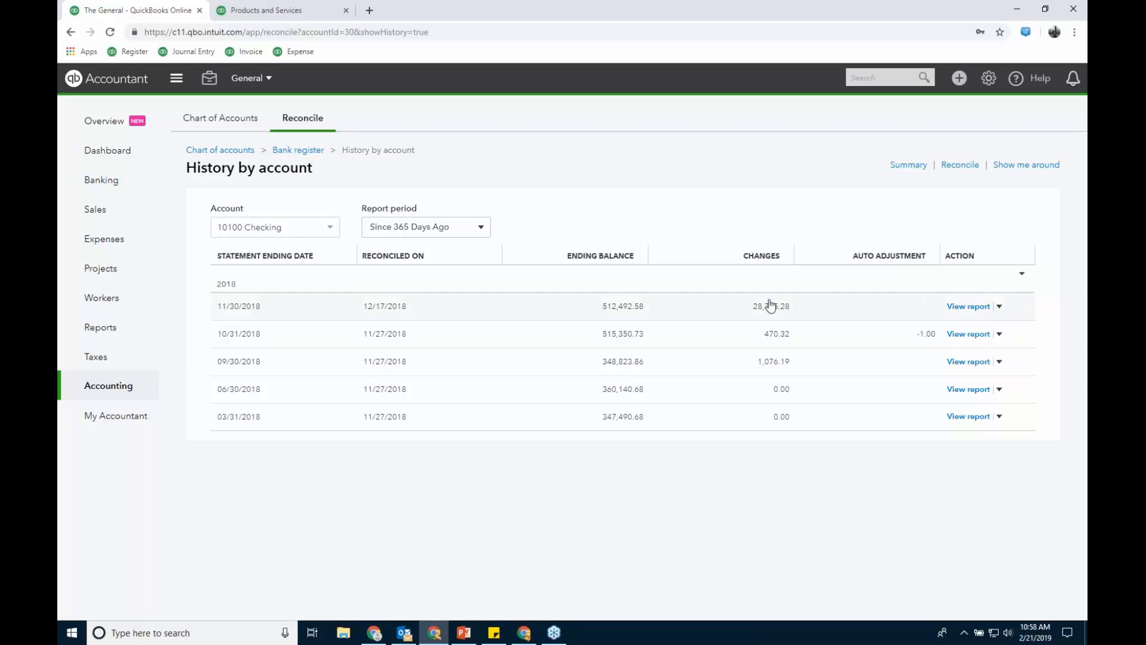
# - Review the reconciliation report for the statement ending 10/31/2018 and set it to hide additional information
pyautogui.click(970, 334)
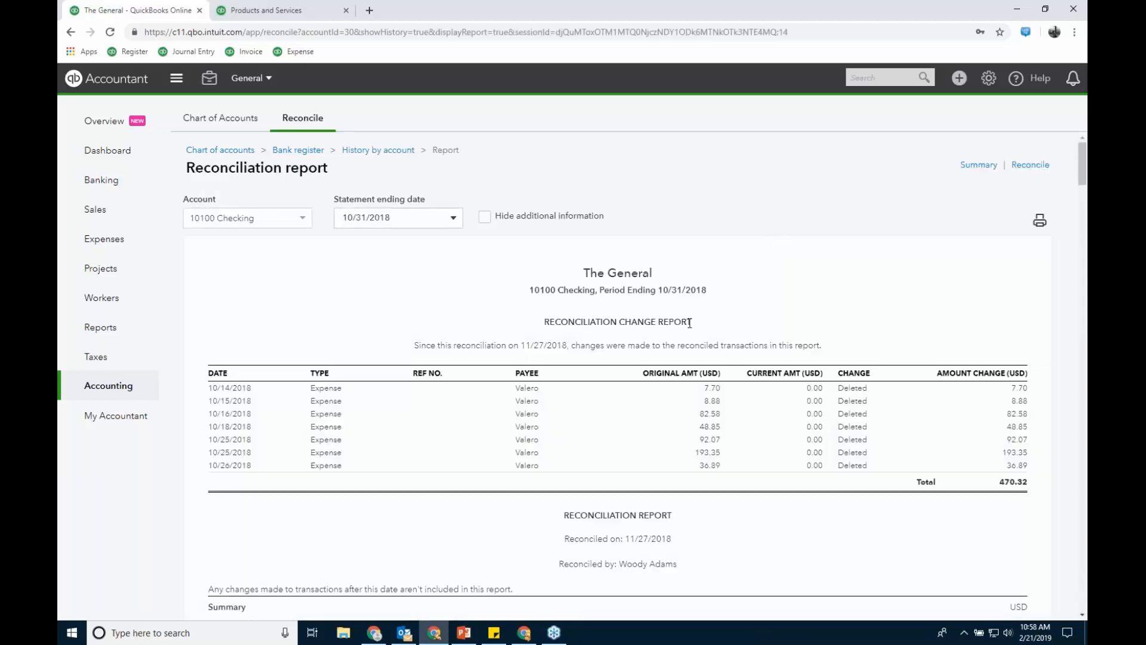
pyautogui.scroll(-1, 803, 340)
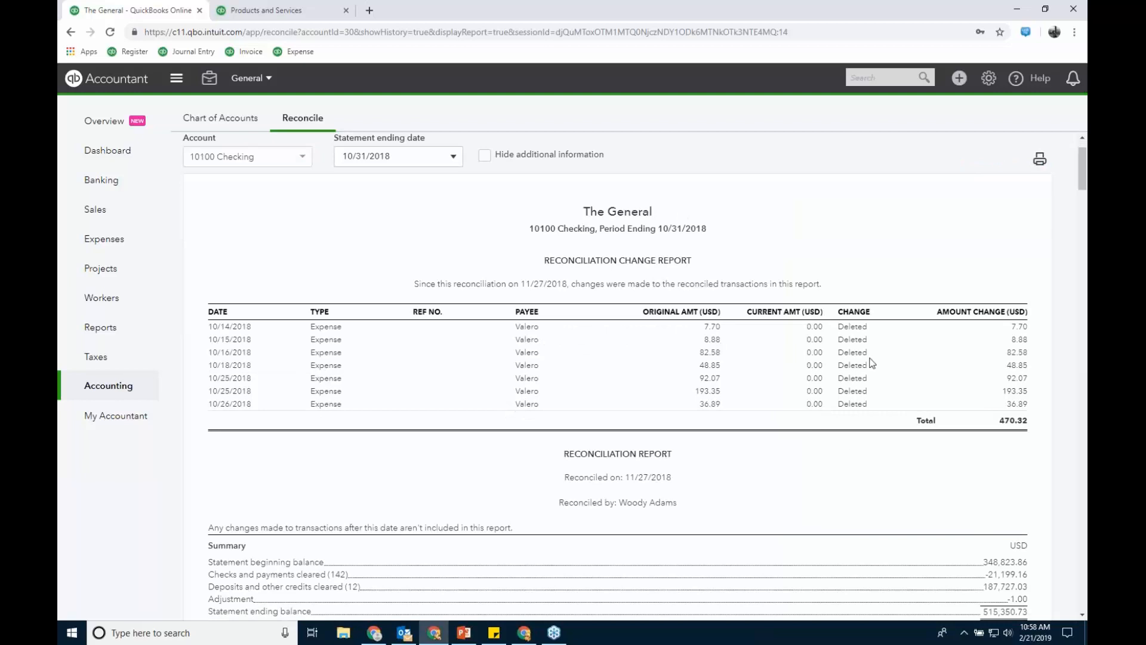
pyautogui.scroll(-4, 831, 477)
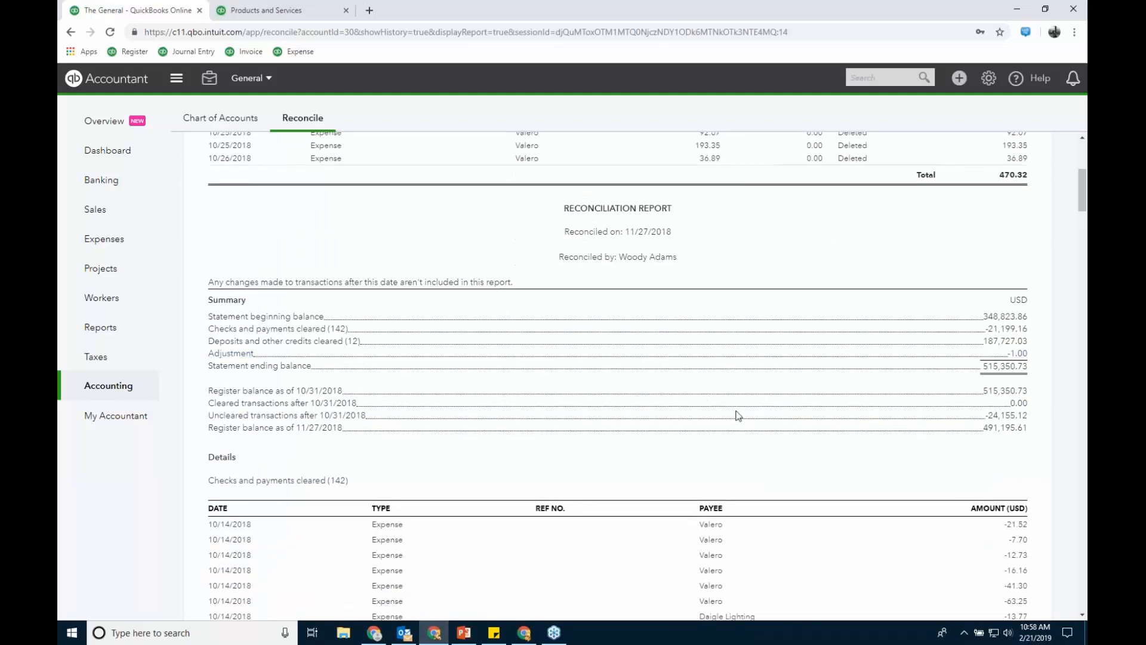
pyautogui.scroll(5, 618, 358)
pyautogui.click(493, 221)
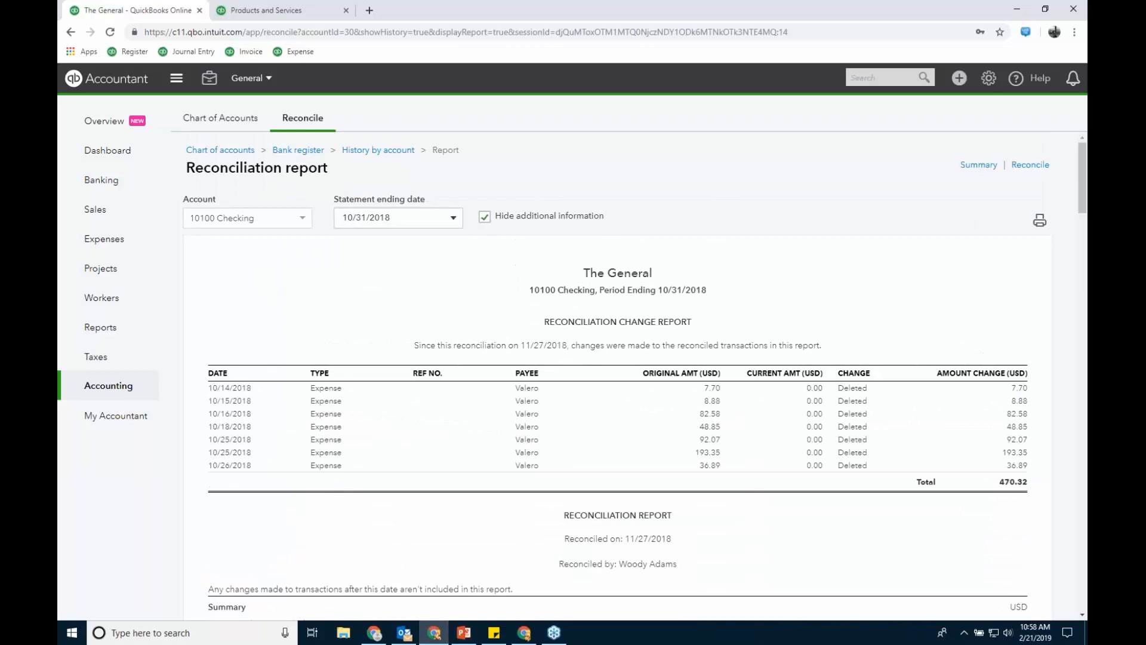
pyautogui.moveTo(1083, 197); pyautogui.dragTo(1083, 155)
# - Start reconciling 10100 Checking with a statement ending date of 12/31/2018
pyautogui.click(1029, 165)
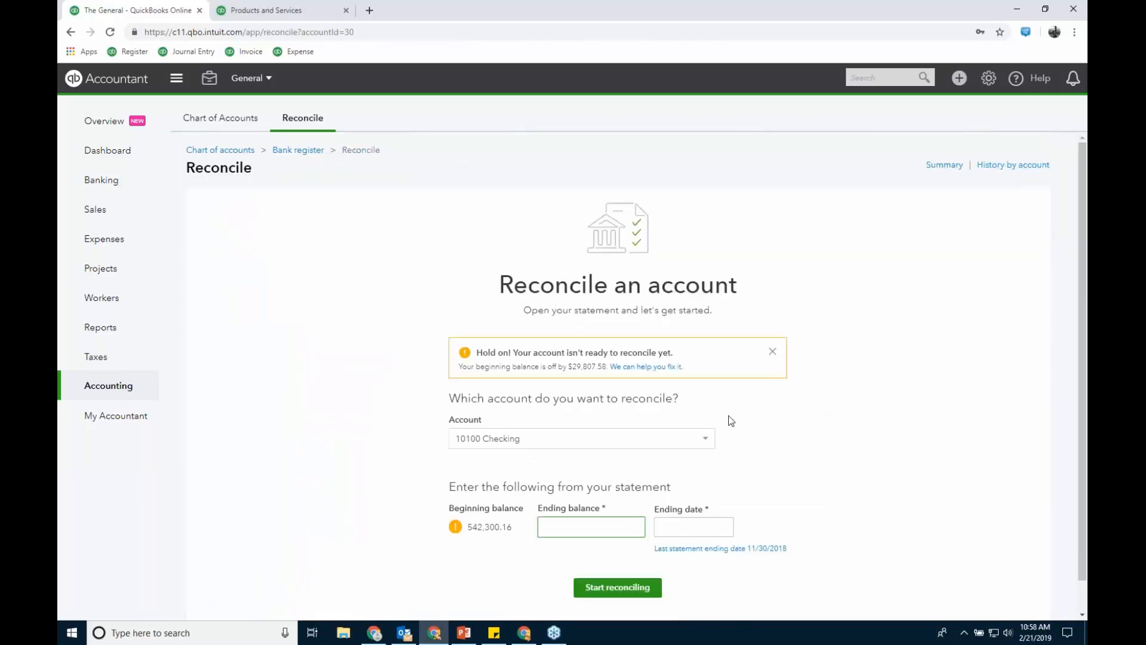
pyautogui.click(734, 525)
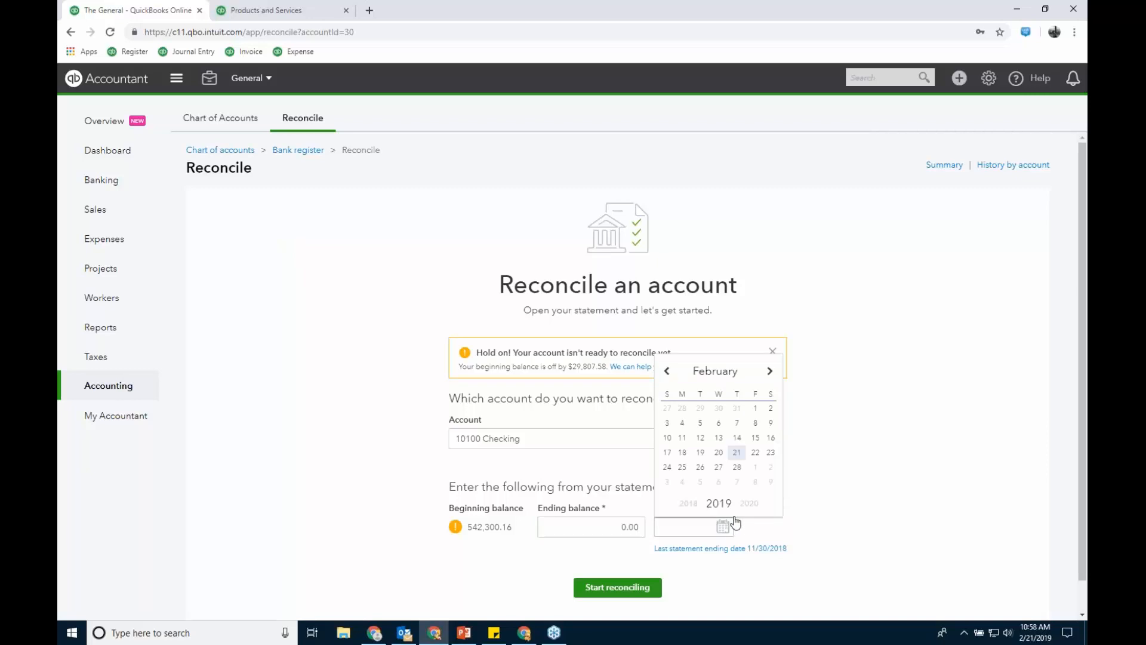
pyautogui.click(667, 372)
pyautogui.click(668, 373)
pyautogui.click(683, 481)
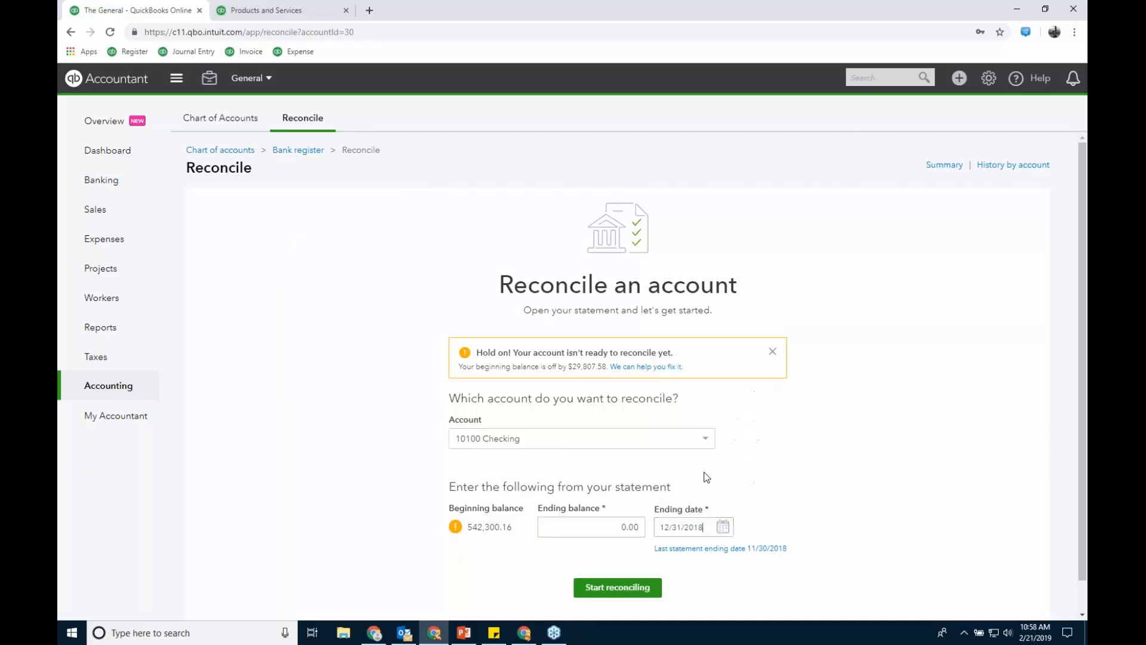
pyautogui.click(644, 587)
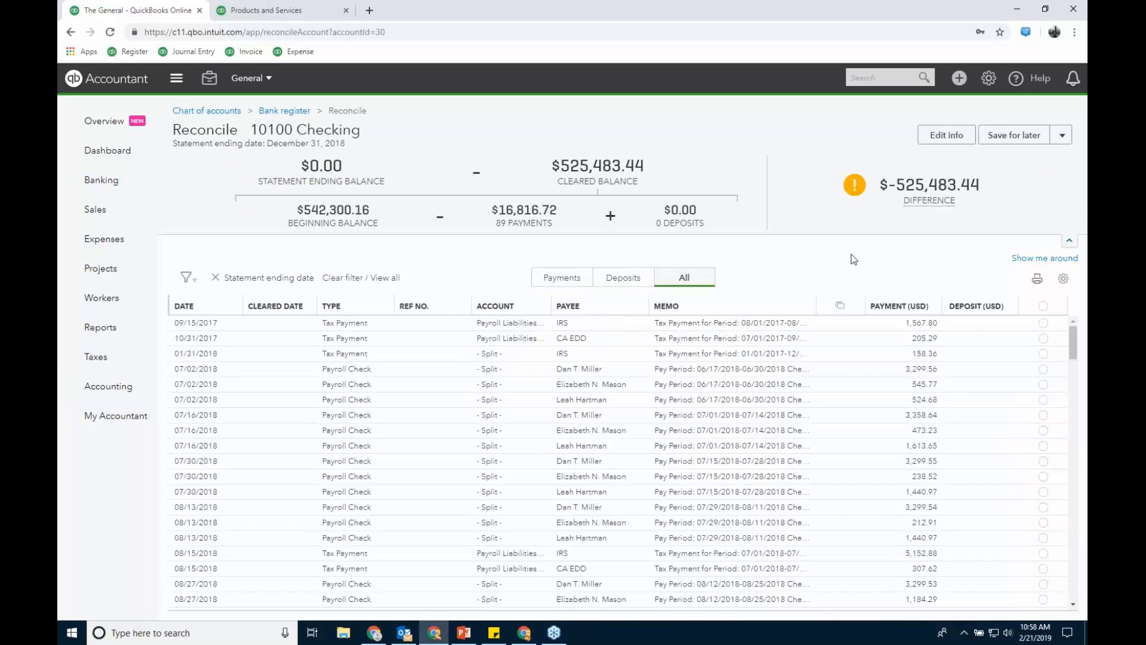
# - Examine the filter options for the transactions in the reconciliation, without applying any
pyautogui.moveTo(936, 190)
pyautogui.click(187, 277)
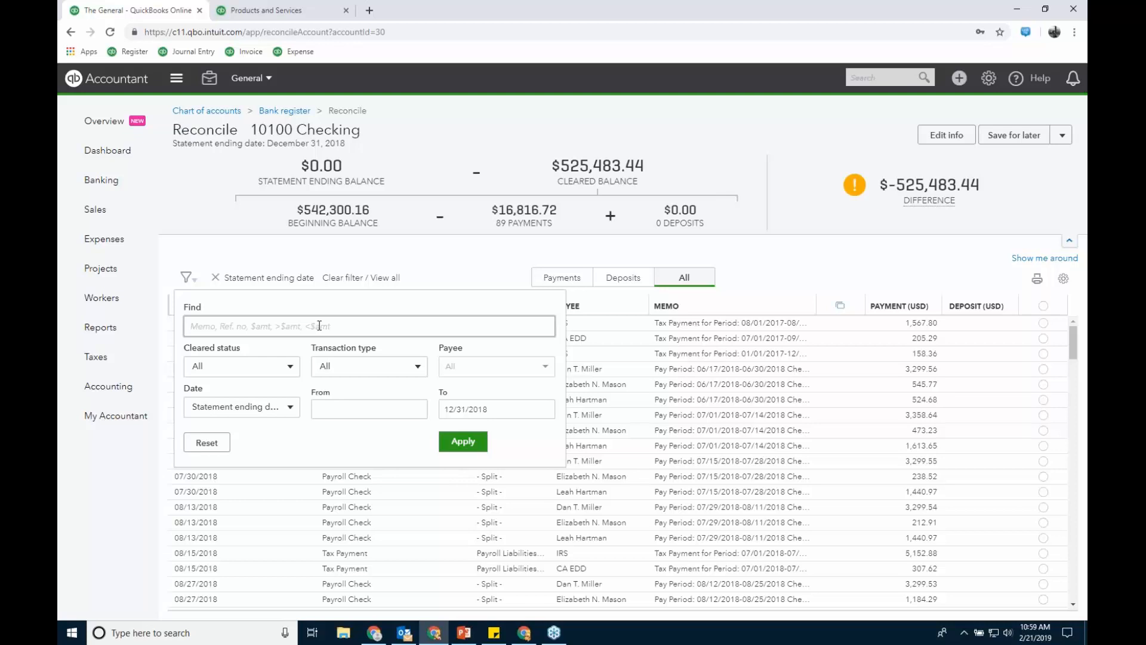
pyautogui.click(832, 127)
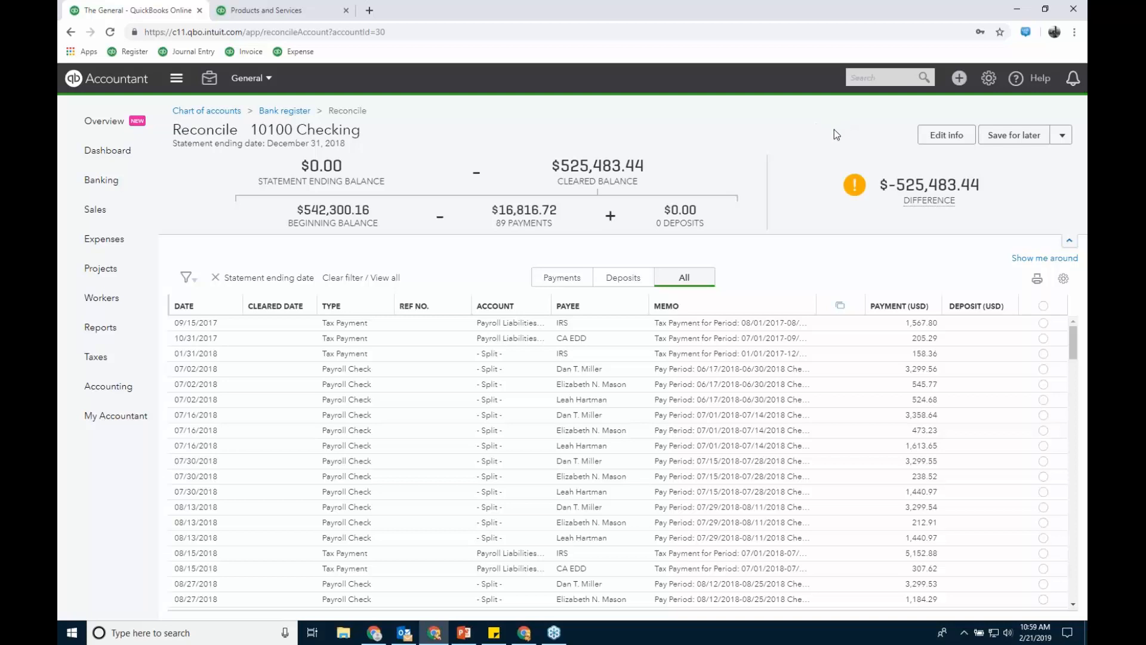
# - Go to the Chart of Accounts, check the number of accounts in use, and filter the list by "lod"
pyautogui.moveTo(128, 387)
pyautogui.click(190, 384)
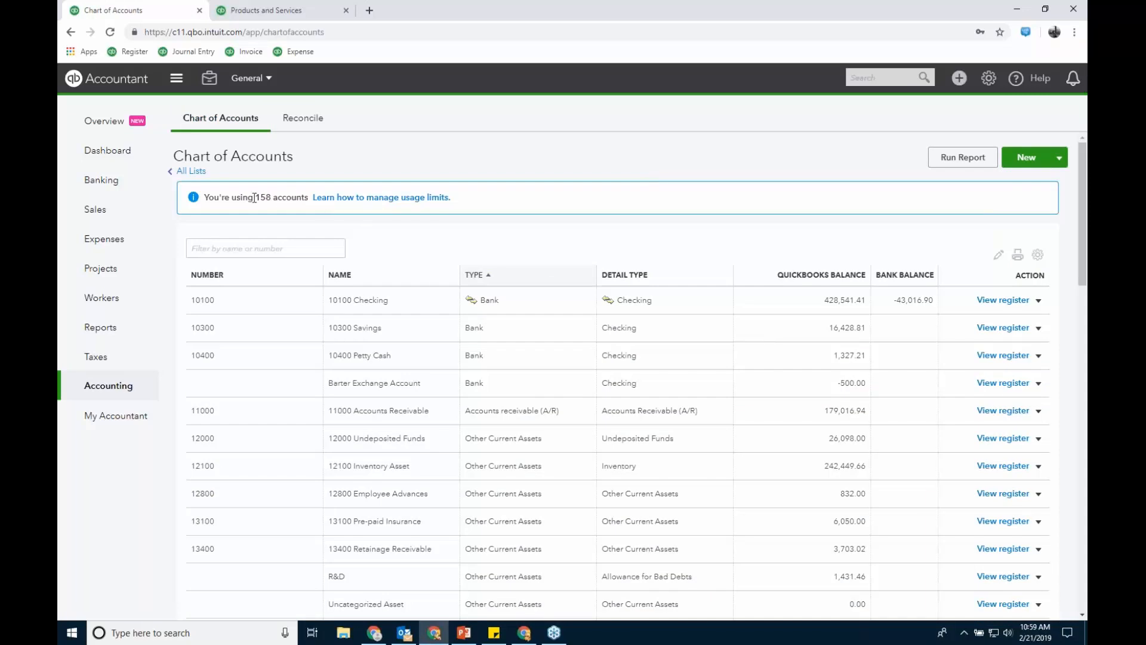
pyautogui.moveTo(253, 197); pyautogui.dragTo(273, 197)
pyautogui.click(782, 149)
pyautogui.click(333, 248)
pyautogui.write('lod')
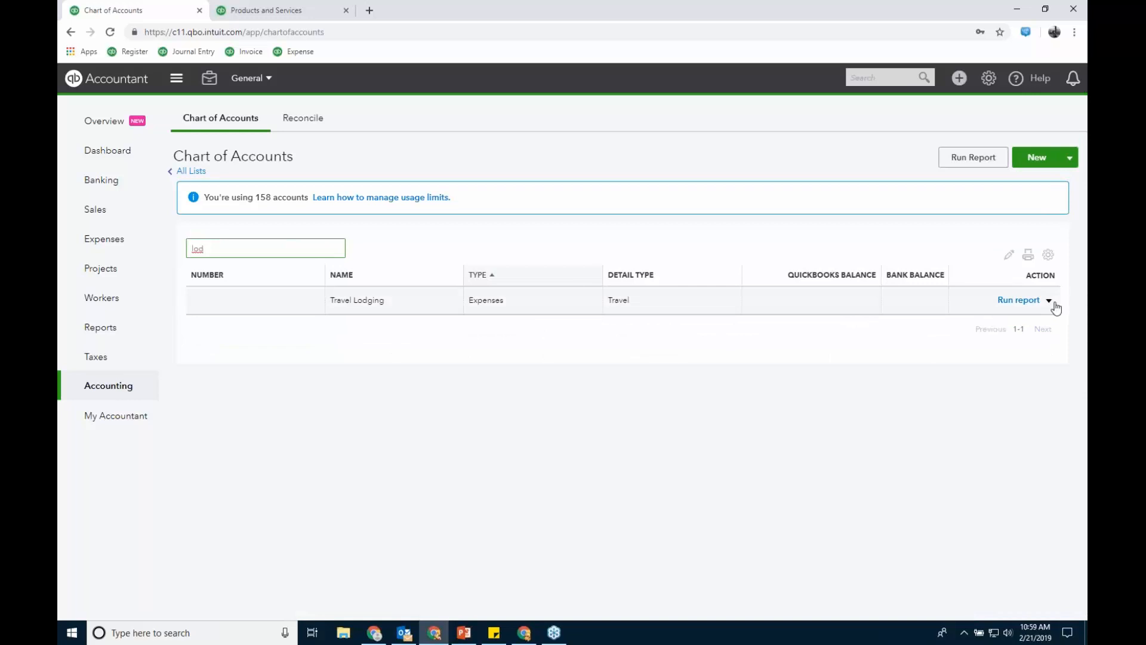
# - Open the Travel Lodging account for editing, review its available detail types, and close it without changes
pyautogui.click(1049, 300)
pyautogui.click(988, 321)
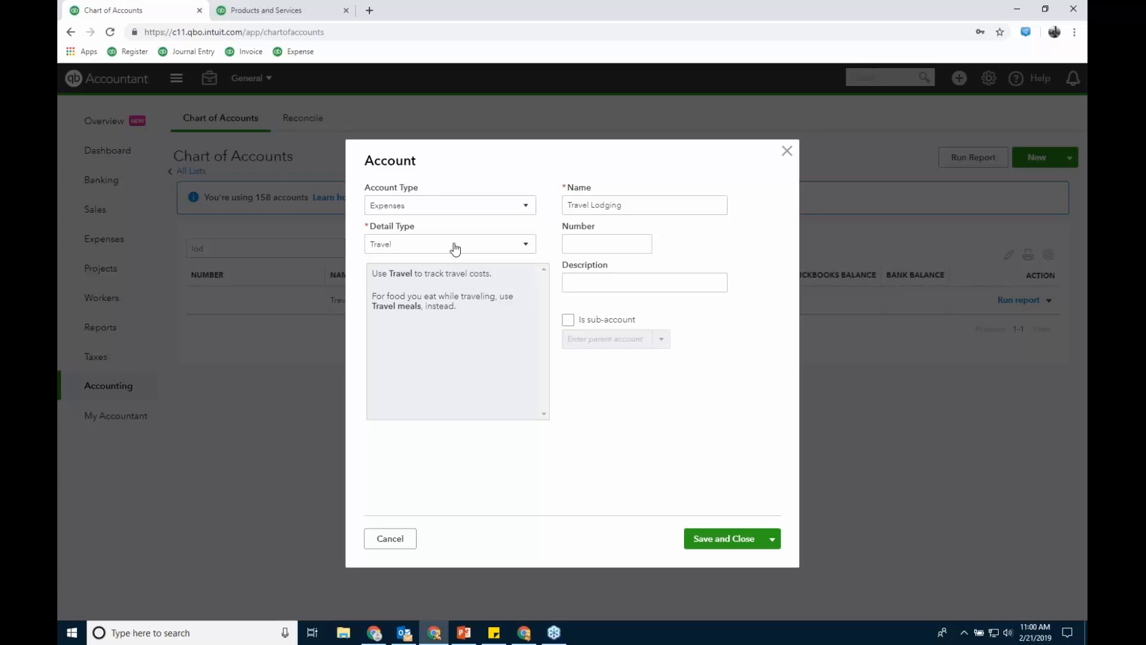
pyautogui.click(527, 249)
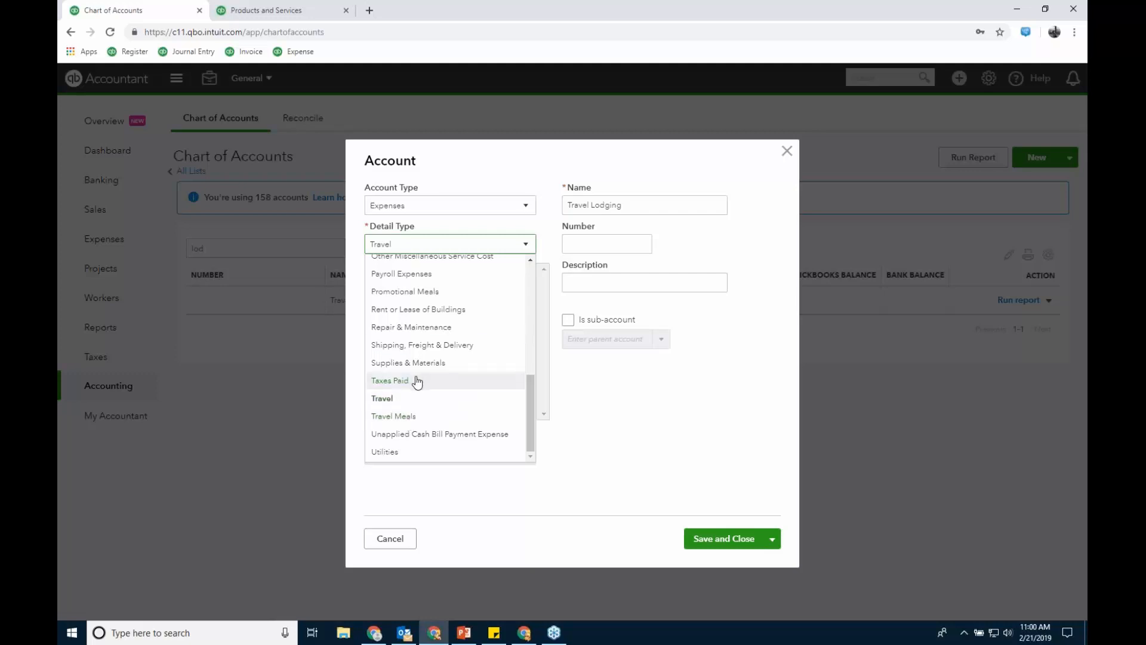
pyautogui.click(725, 382)
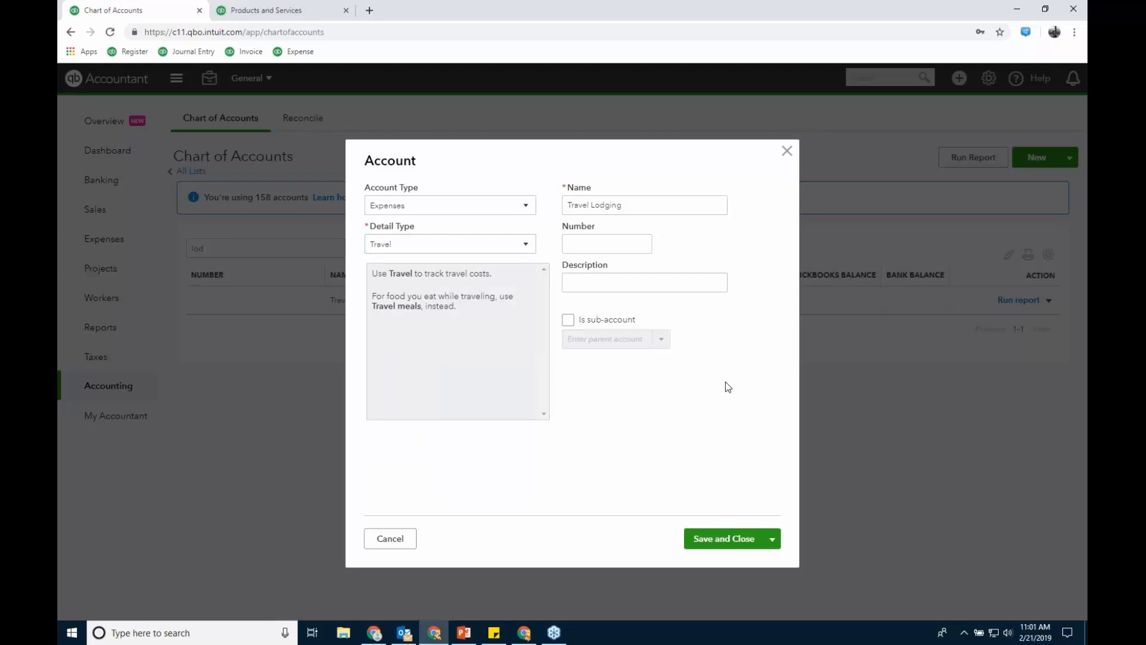
pyautogui.click(787, 151)
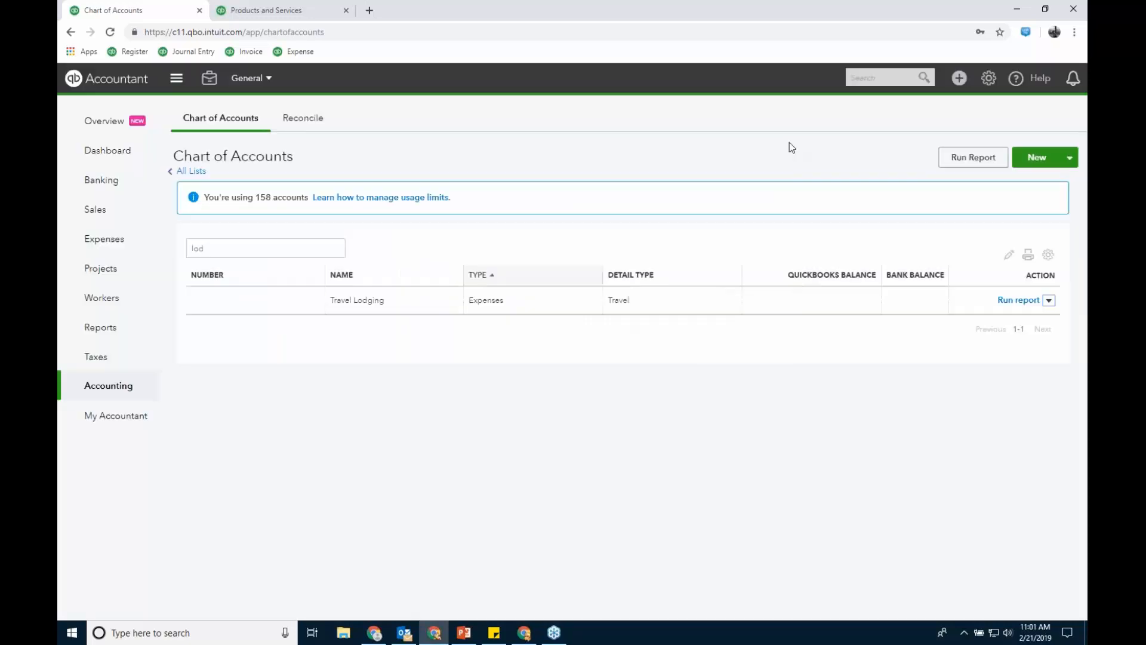
pyautogui.click(989, 79)
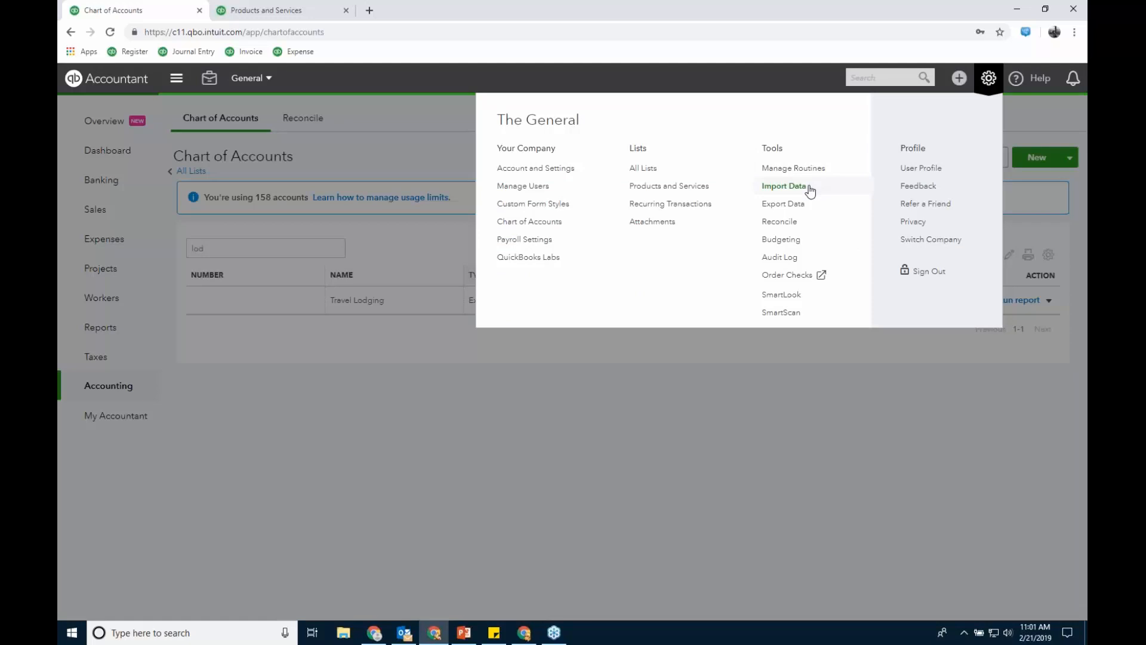
pyautogui.click(432, 105)
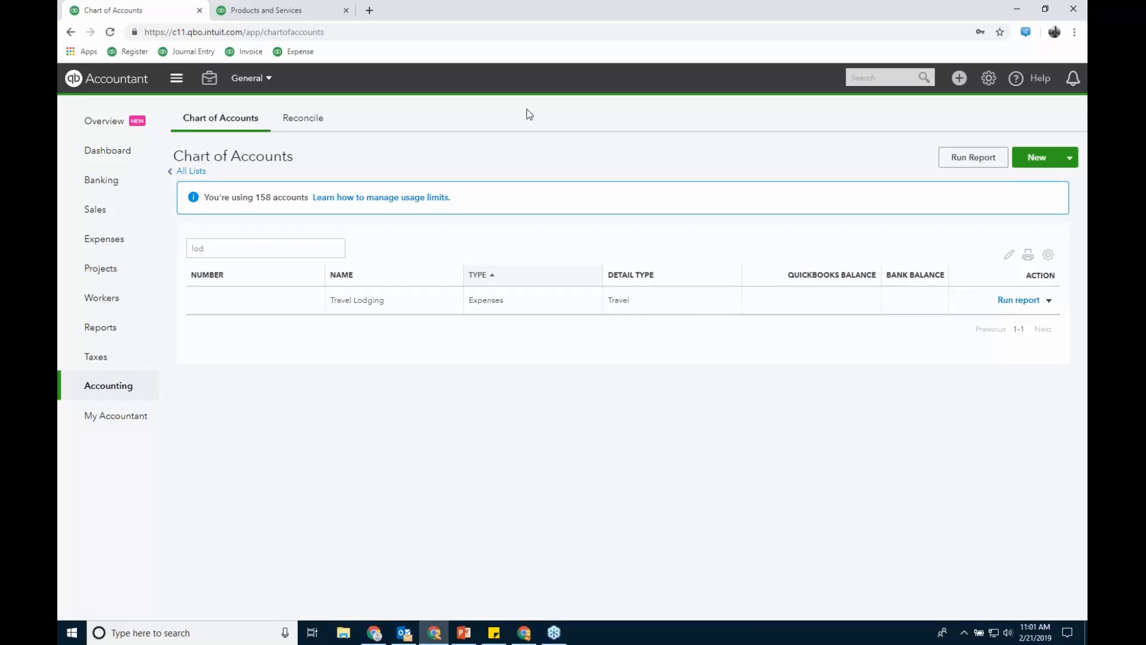
# - Replace the account list filter with "travel"
pyautogui.click(242, 248)
pyautogui.press('BackSpace')
pyautogui.press('BackSpace')
pyautogui.press('BackSpace')
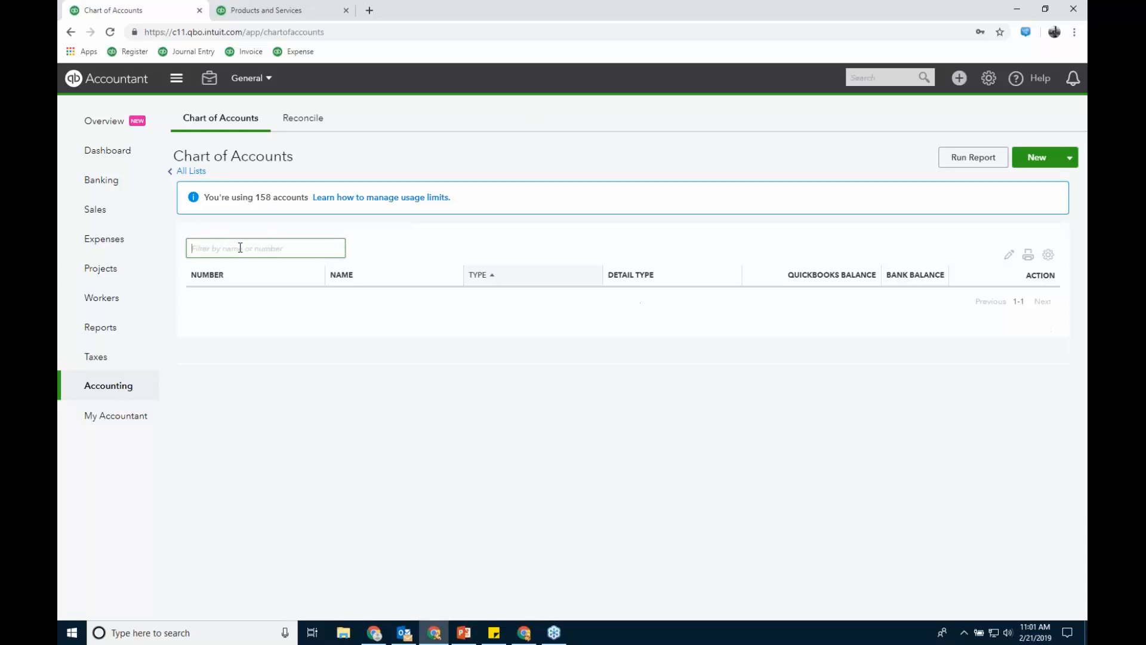
pyautogui.write('travel')
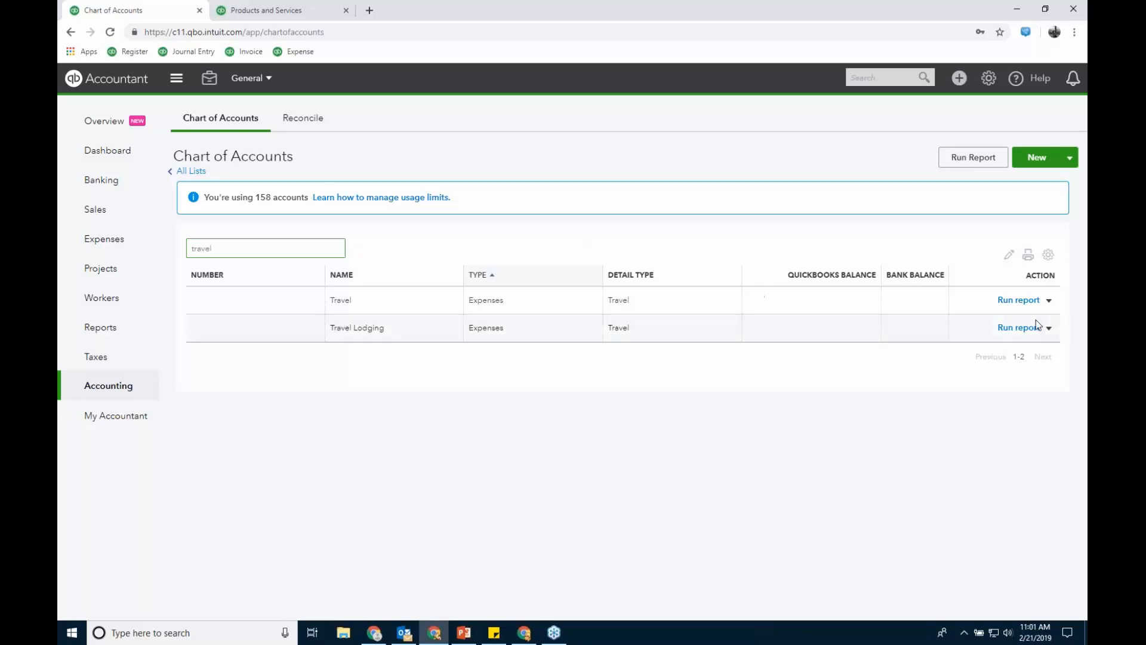
# - Rename the Travel Lodging account as Travel, save it, and merge it with the existing Travel account
pyautogui.click(1050, 331)
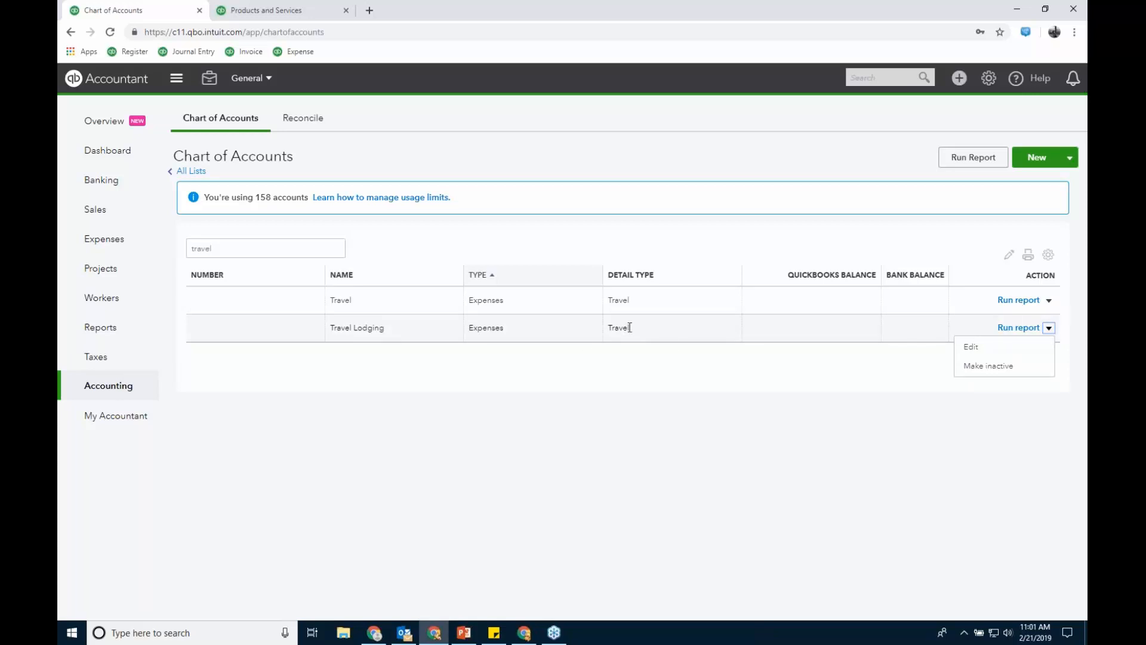
pyautogui.click(969, 348)
pyautogui.tripleClick(637, 206)
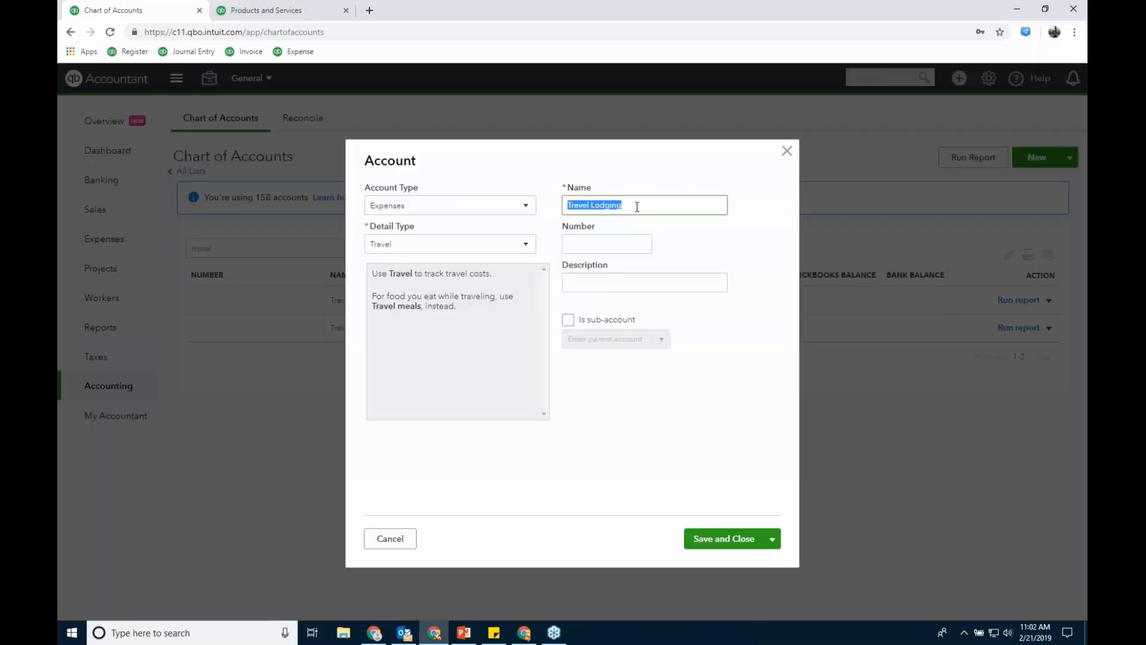
pyautogui.click(636, 206)
pyautogui.press('BackSpace')
pyautogui.press('BackSpace')
pyautogui.press('BackSpace')
pyautogui.press('BackSpace')
pyautogui.press('BackSpace')
pyautogui.press('BackSpace')
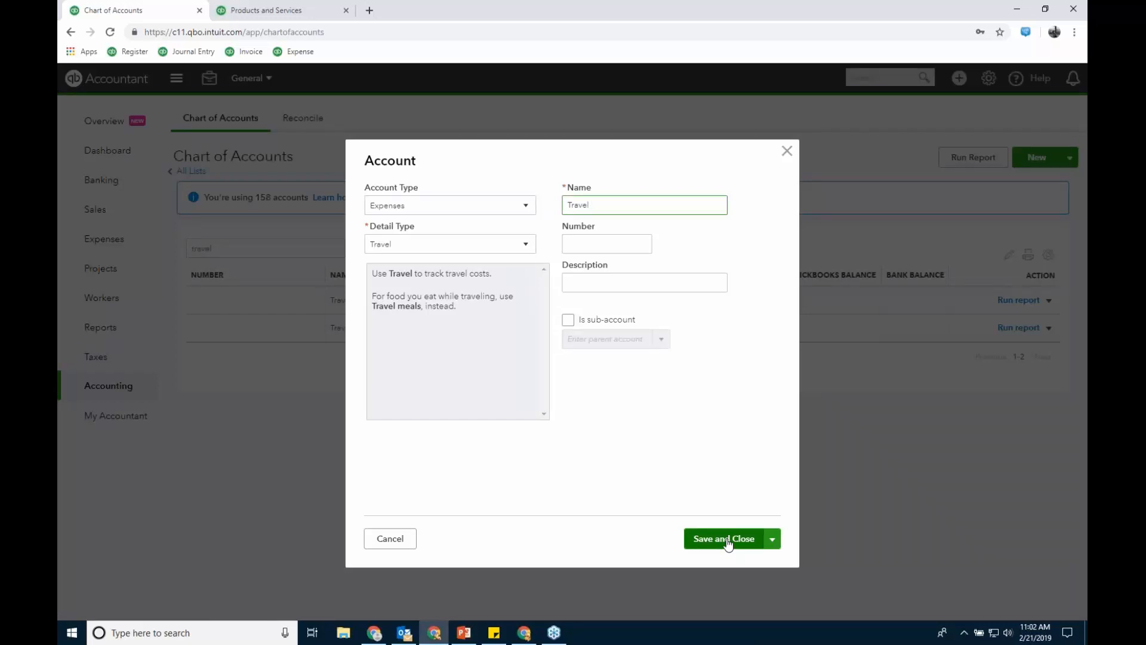
pyautogui.click(728, 544)
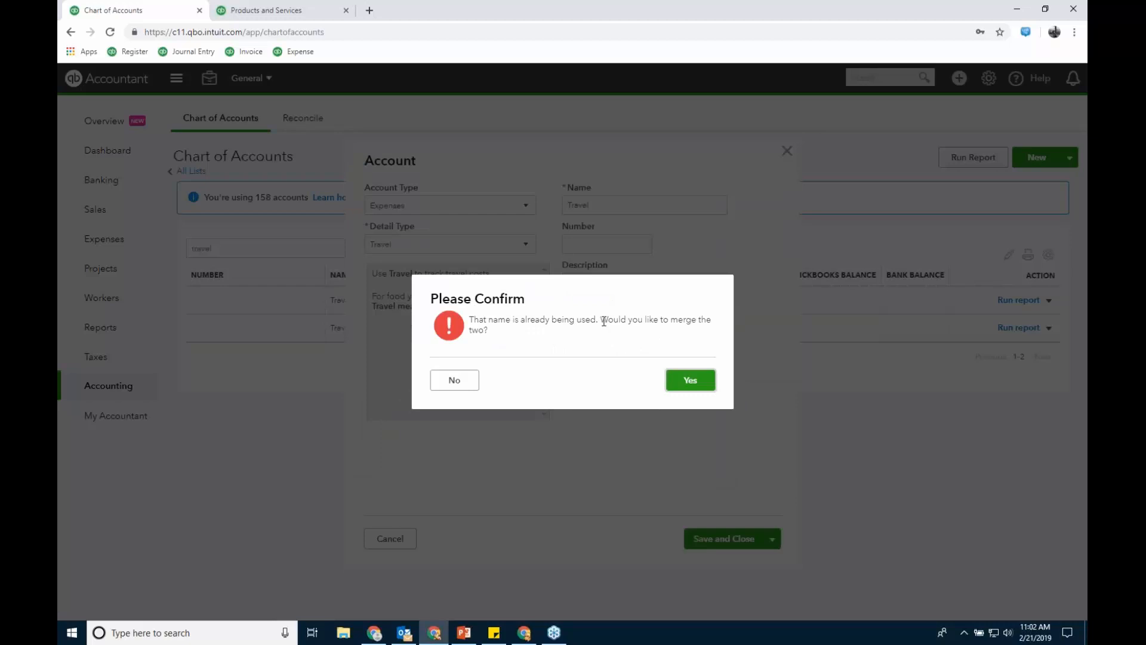
pyautogui.moveTo(603, 321); pyautogui.dragTo(609, 332)
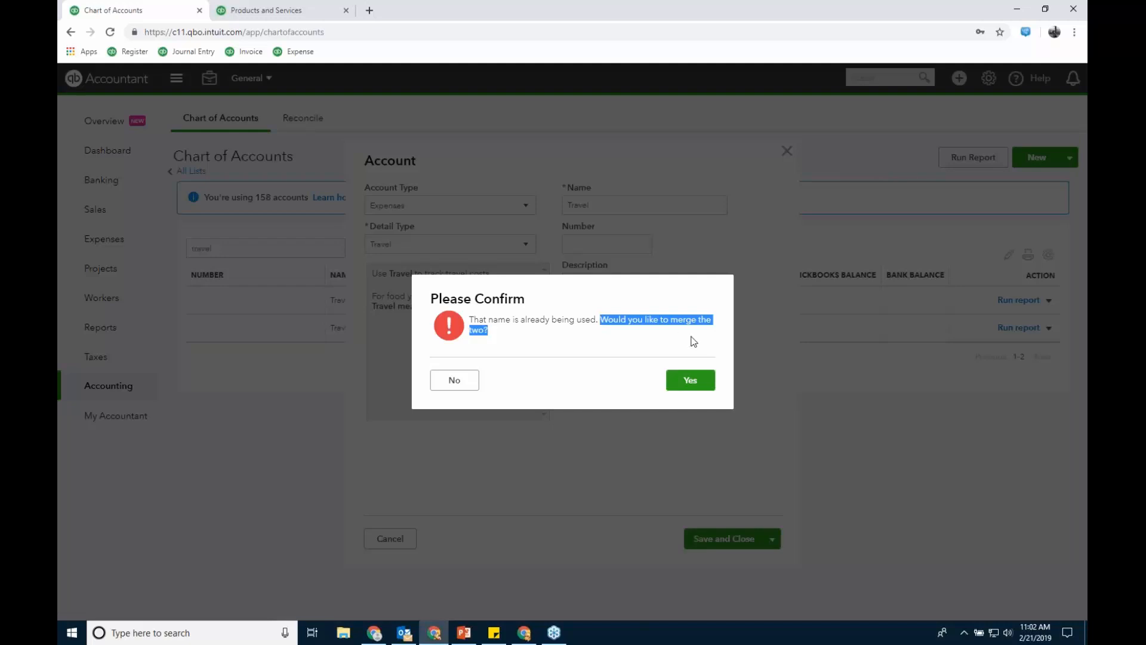
pyautogui.click(704, 388)
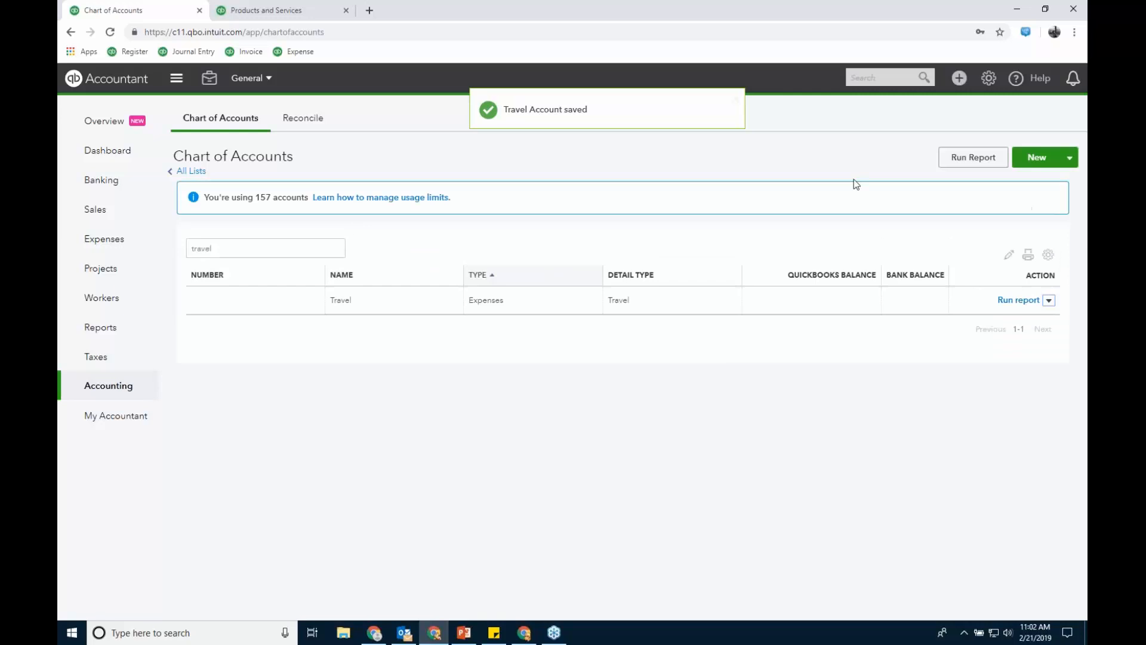
# - Run the QuickReport for the Travel account
pyautogui.click(1019, 300)
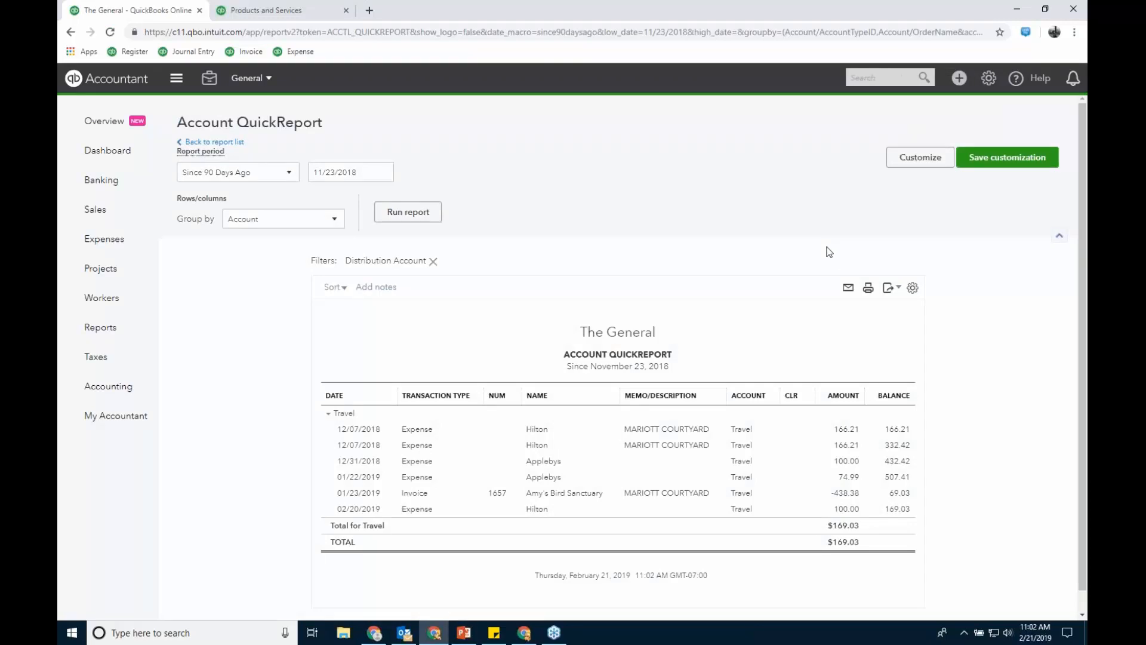
# - Set the Travel account QuickReport period to This Week and rerun the report
pyautogui.click(289, 174)
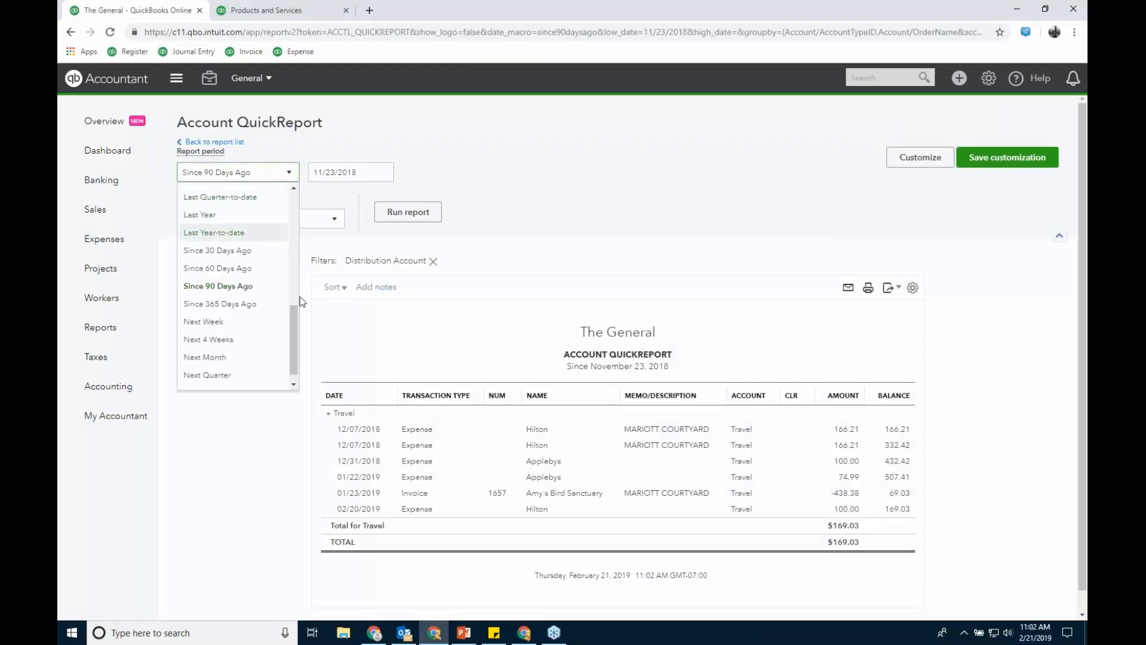
pyautogui.moveTo(293, 359); pyautogui.dragTo(298, 203)
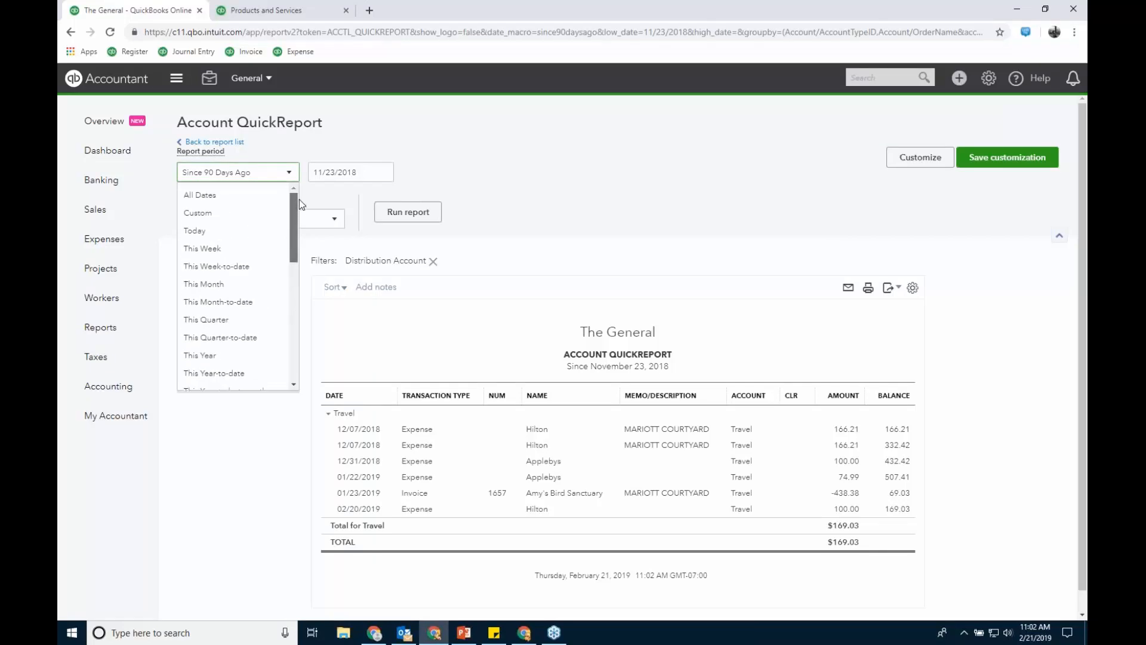
pyautogui.click(202, 248)
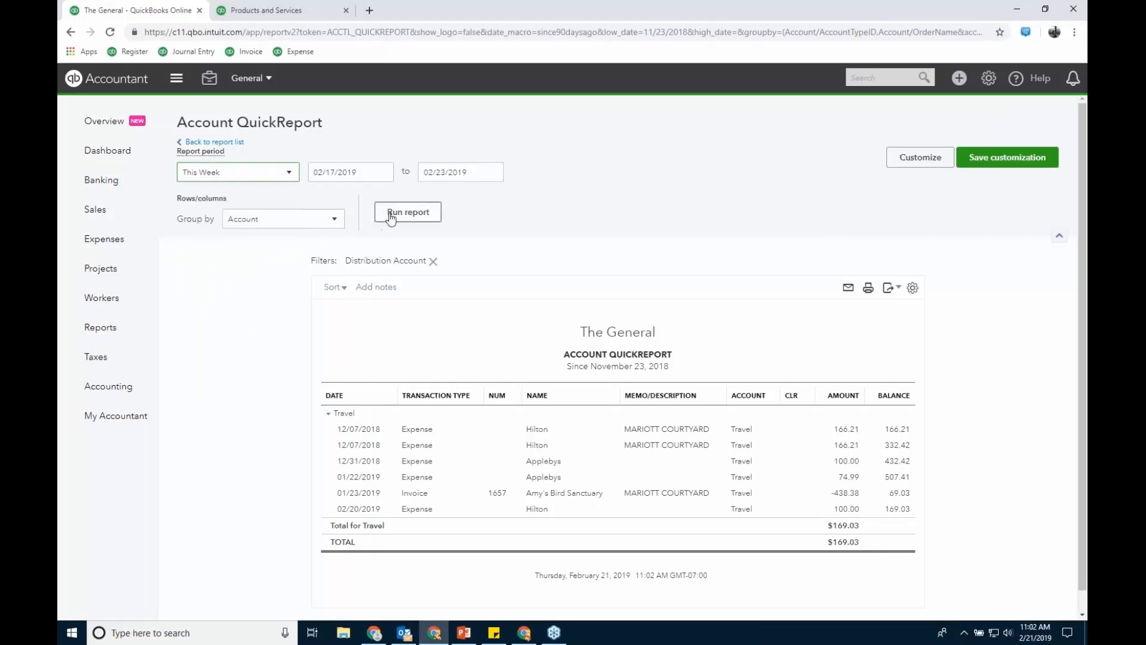
pyautogui.click(408, 212)
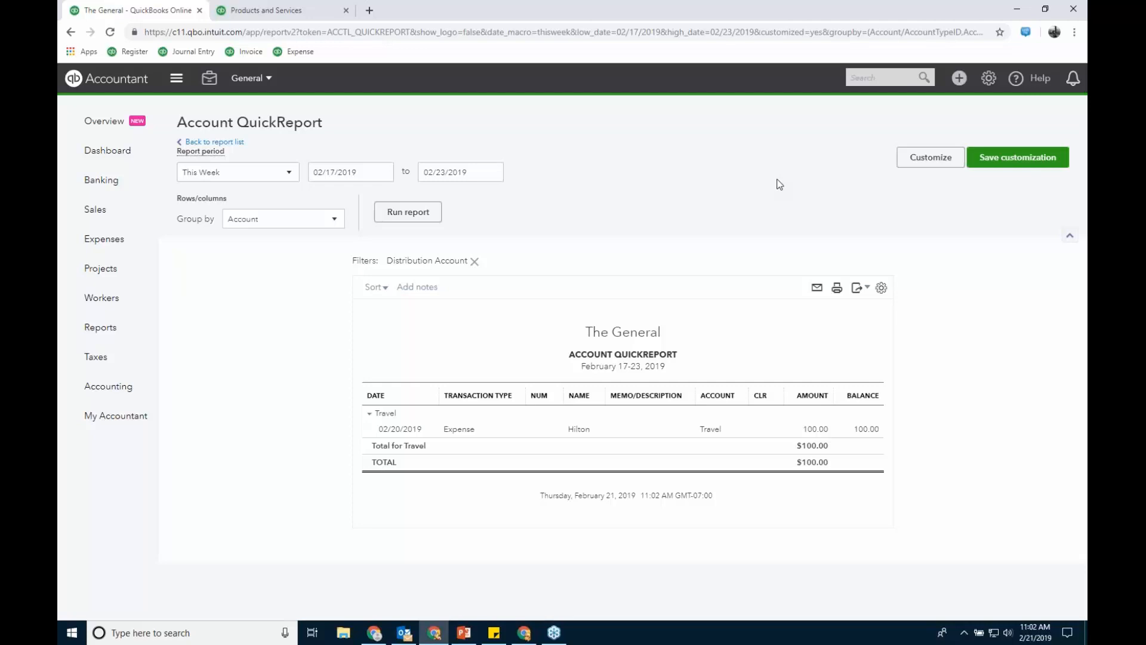
# - Open the 02/20/2019 Hilton expense from the report and view its transaction journal
pyautogui.click(460, 429)
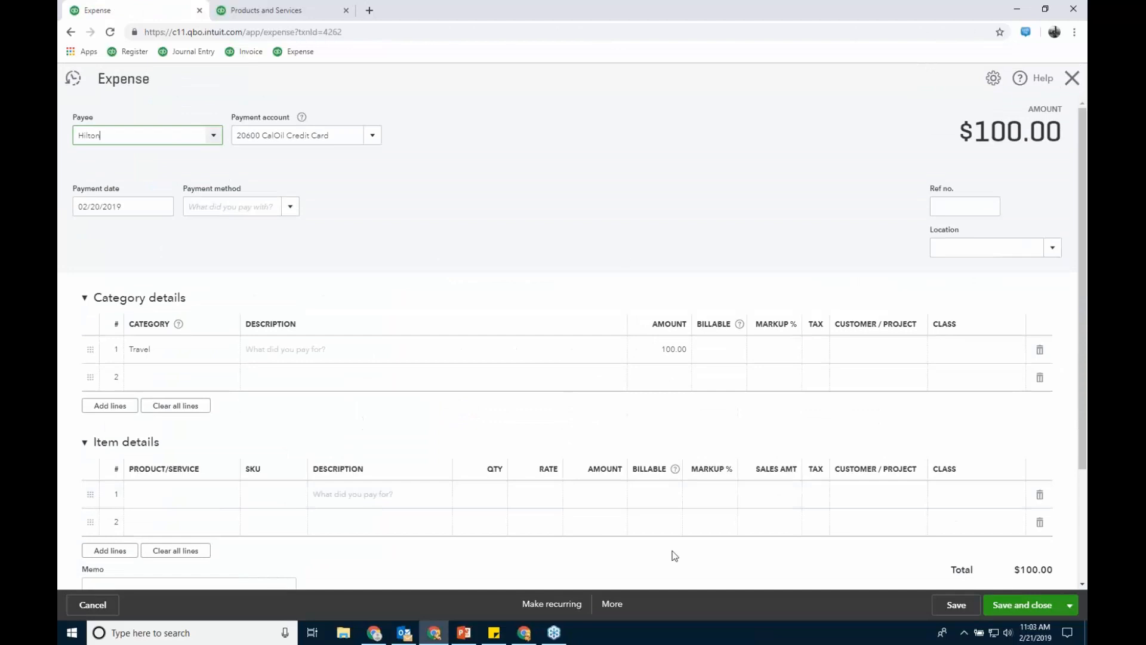
pyautogui.click(613, 605)
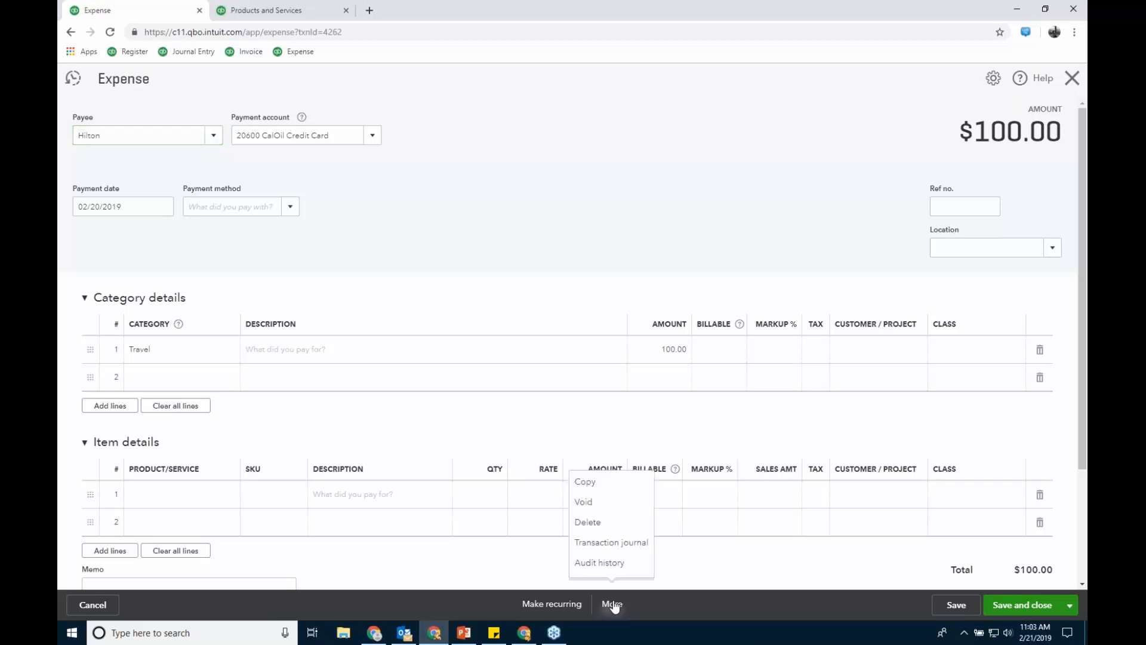
pyautogui.click(623, 550)
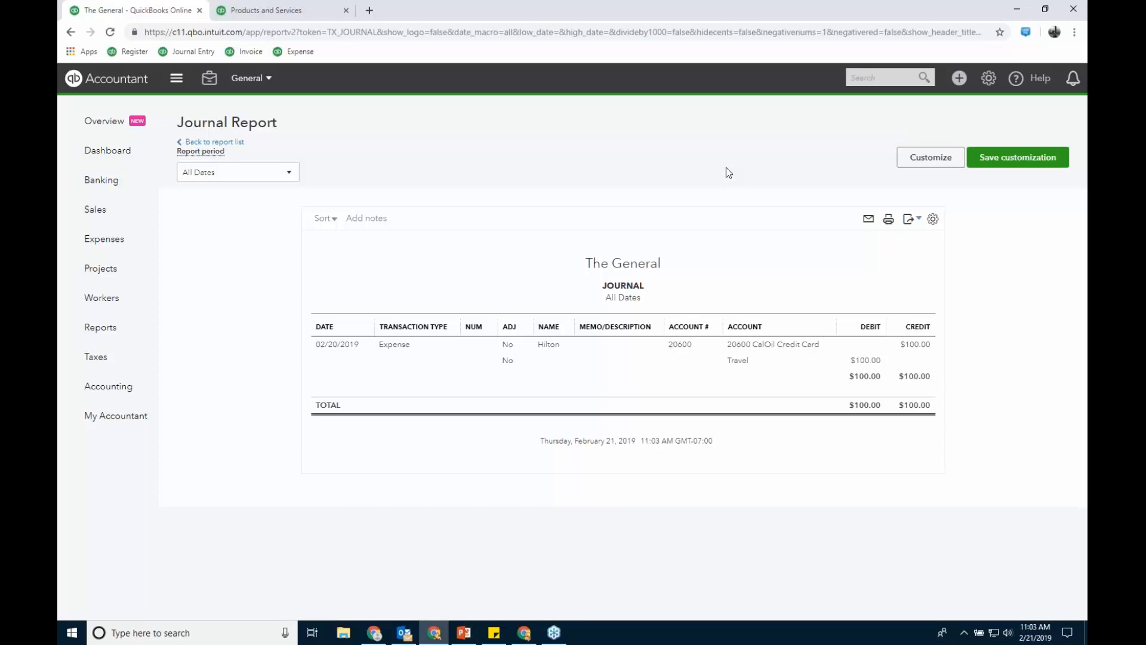
pyautogui.click(877, 79)
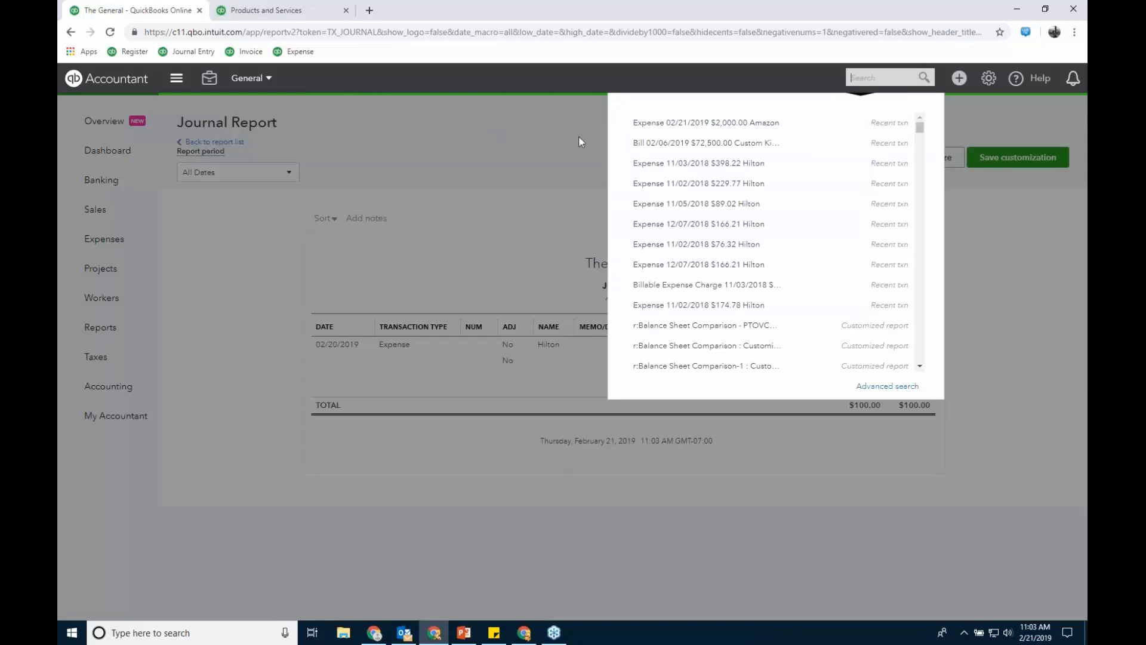
pyautogui.click(973, 222)
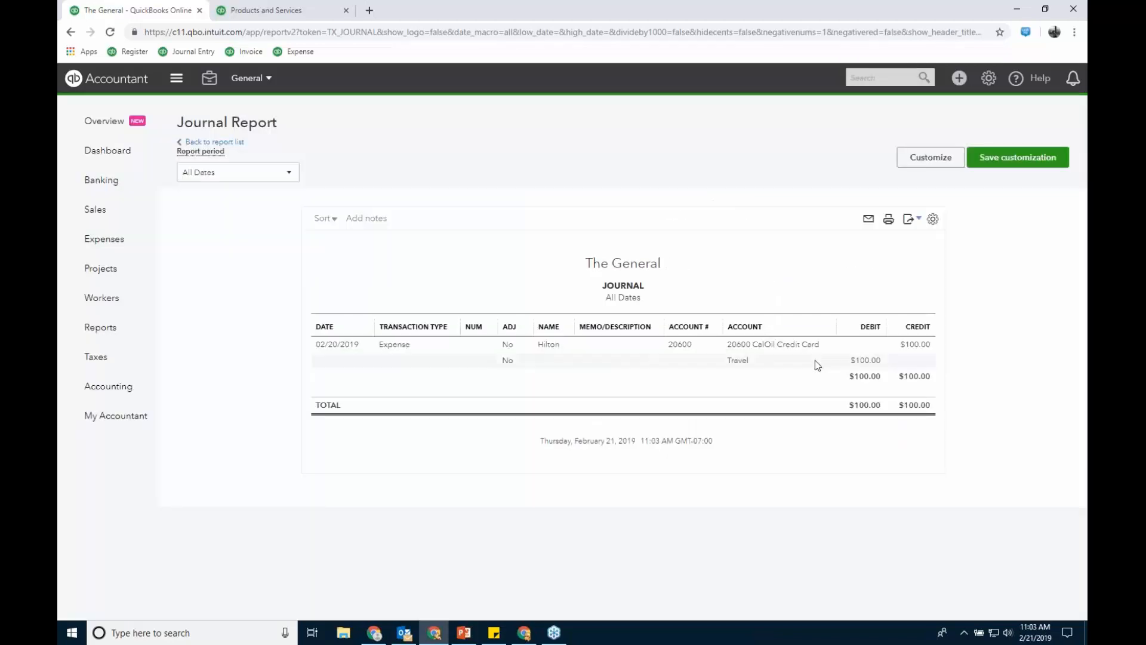
# - Reopen the Hilton expense, show its audit history, and expand the original Feb 20 entry
pyautogui.click(405, 347)
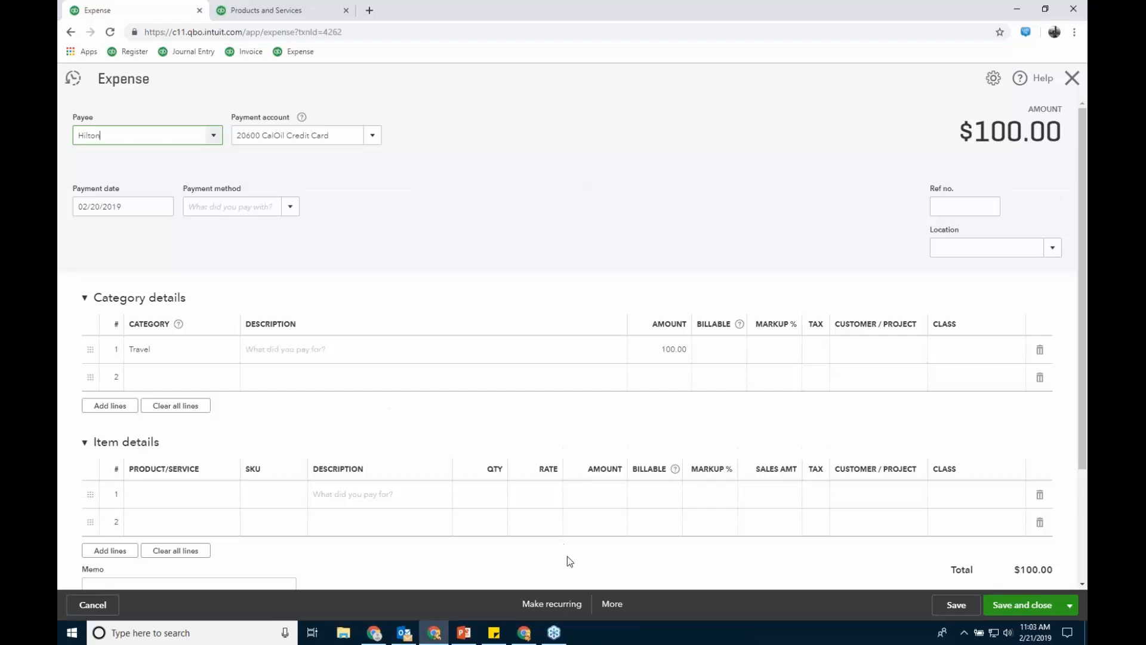
pyautogui.click(612, 603)
pyautogui.click(603, 562)
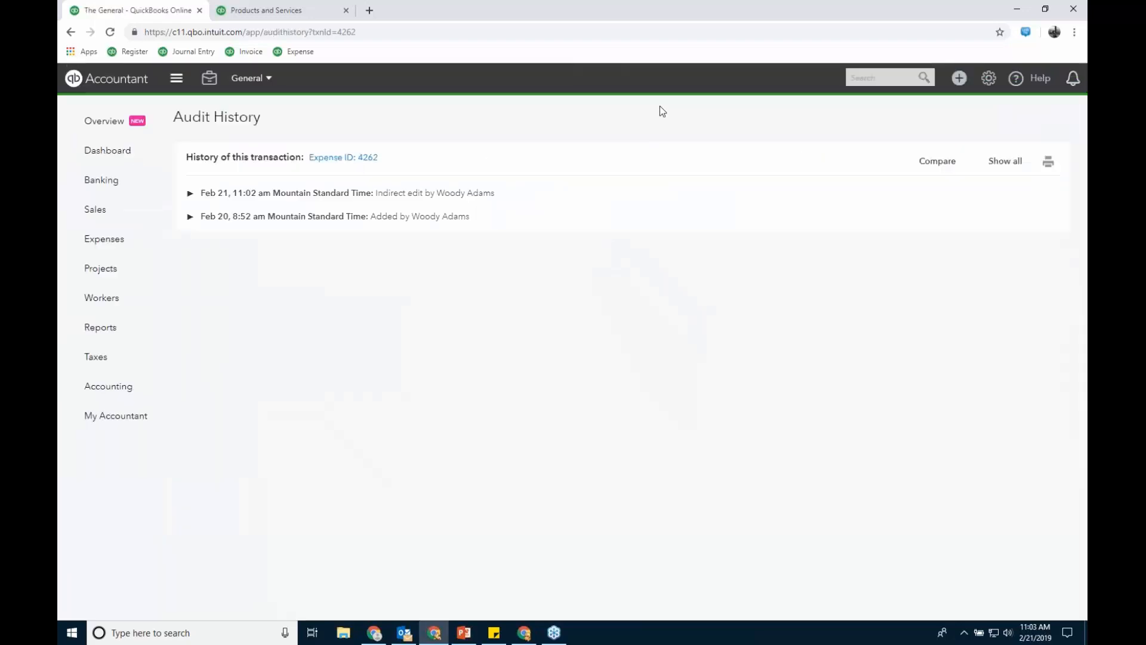
pyautogui.click(191, 219)
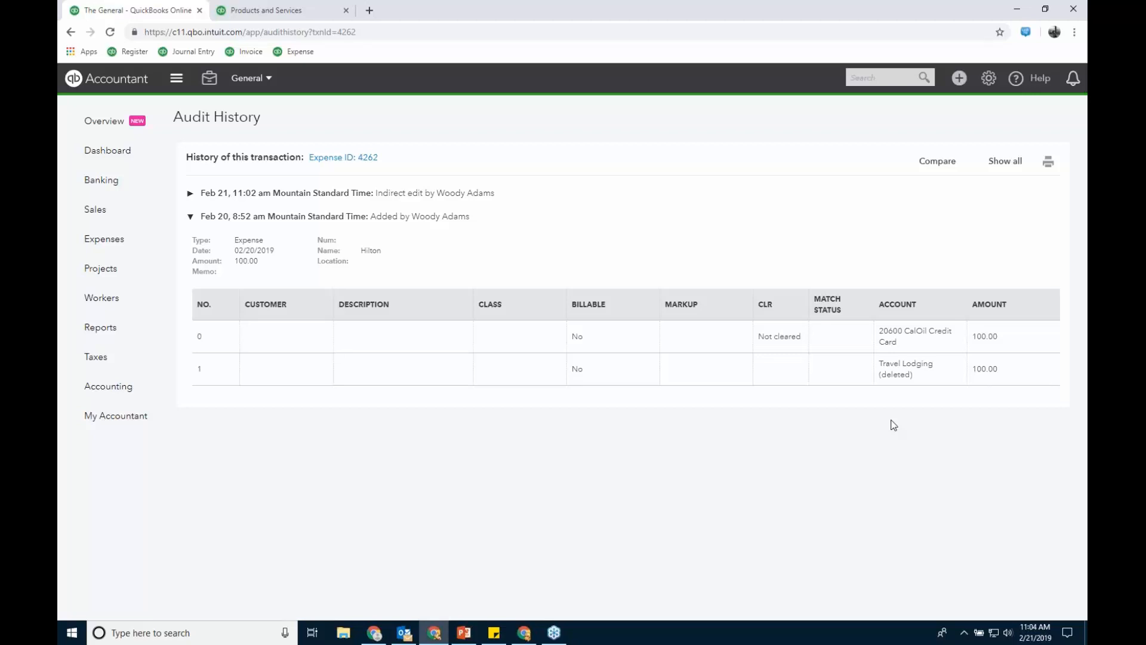
# - Clear the account filter in the Chart of Accounts and check the actions available for 10400 Petty Cash
pyautogui.moveTo(122, 391)
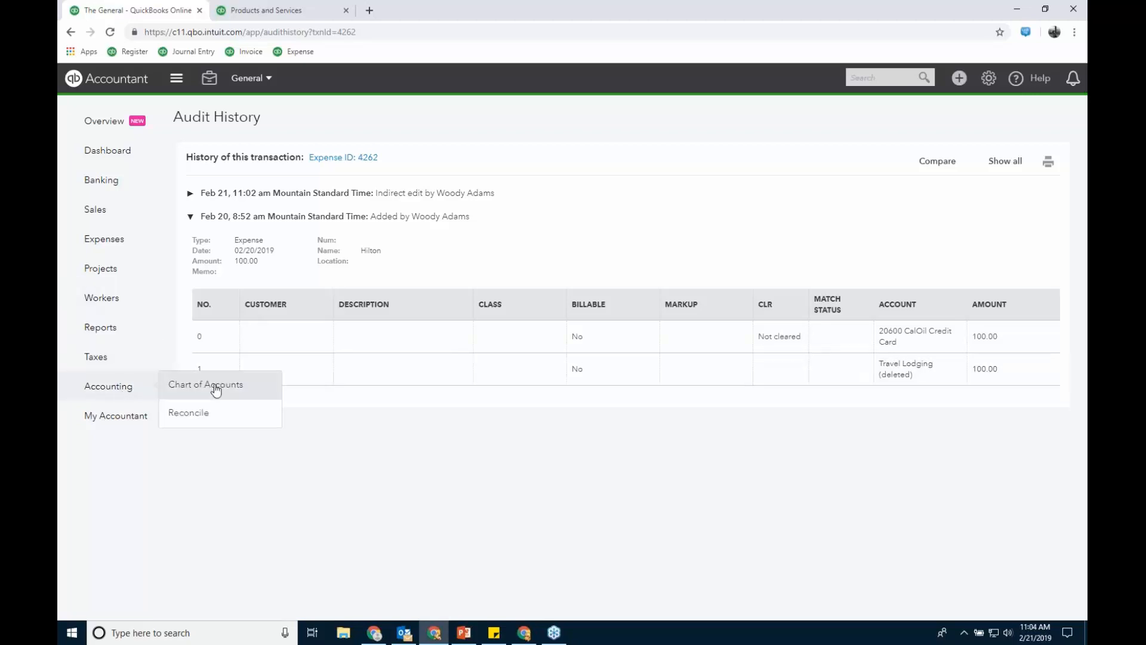
pyautogui.click(216, 391)
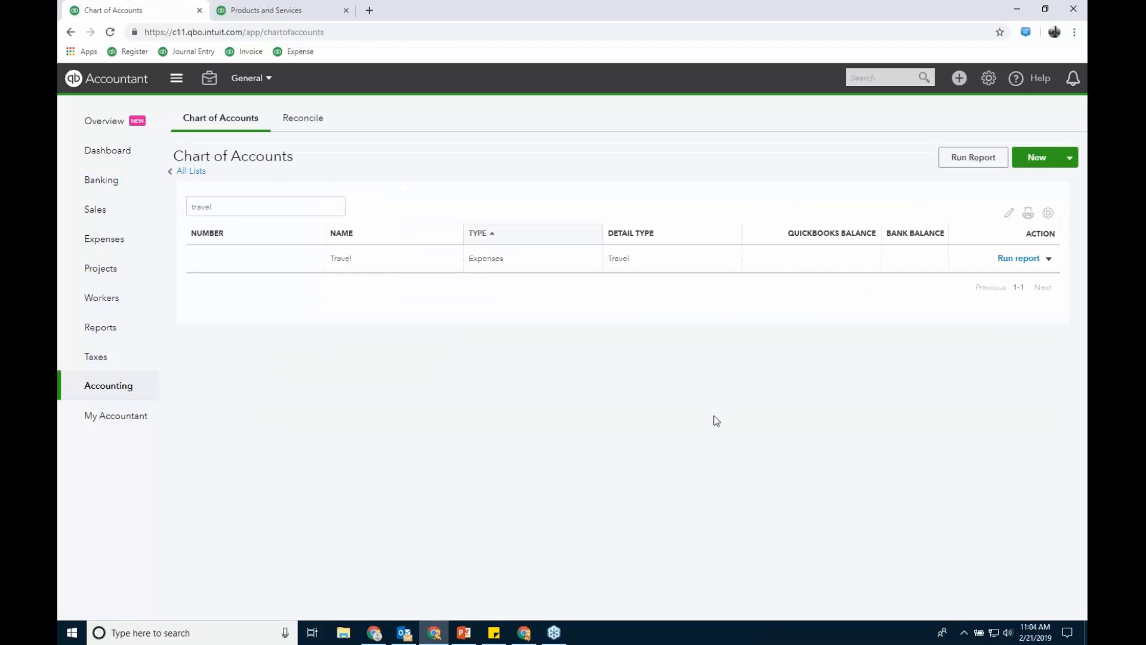
pyautogui.click(236, 247)
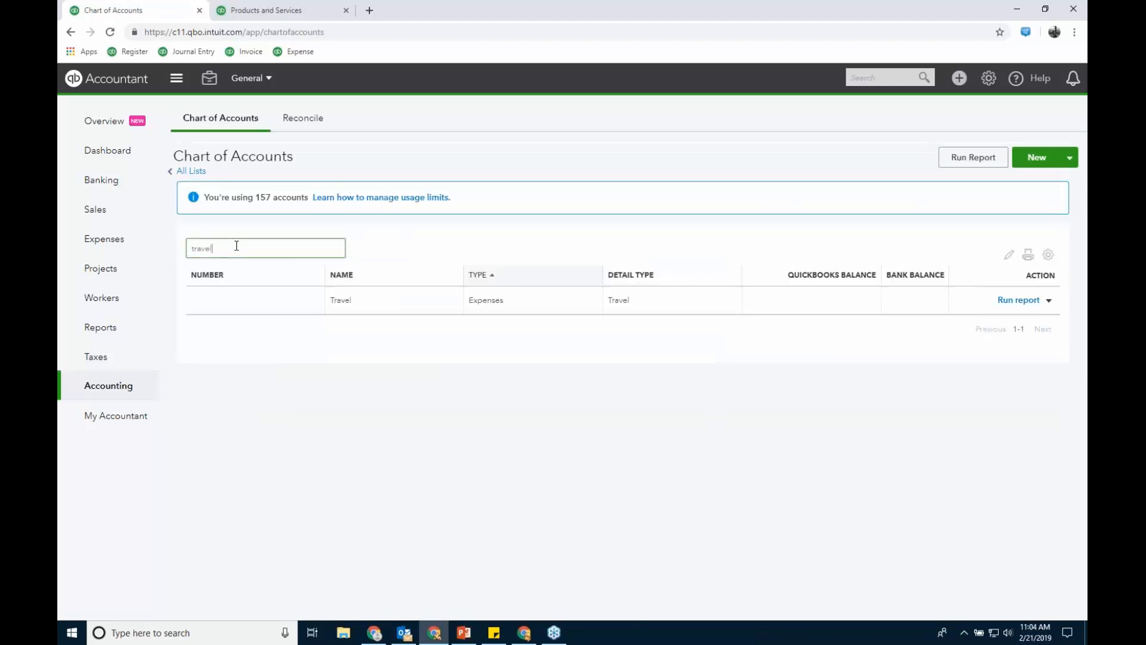
pyautogui.press('BackSpace')
pyautogui.press('BackSpace')
pyautogui.press('BackSpace')
pyautogui.press('BackSpace')
pyautogui.press('BackSpace')
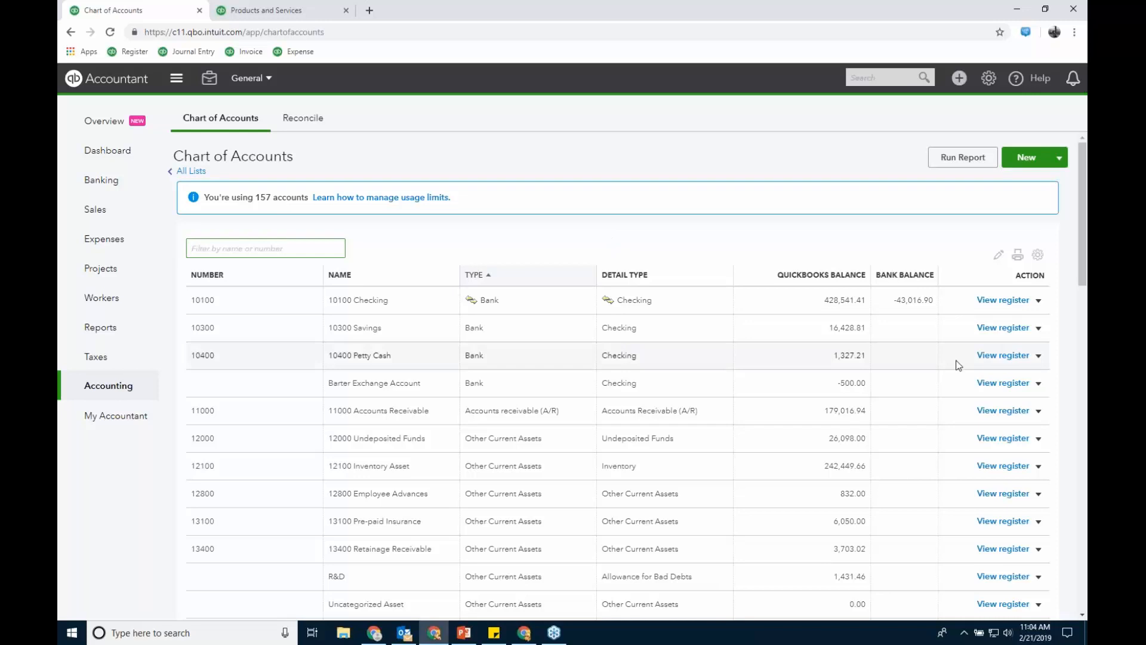
pyautogui.click(1039, 358)
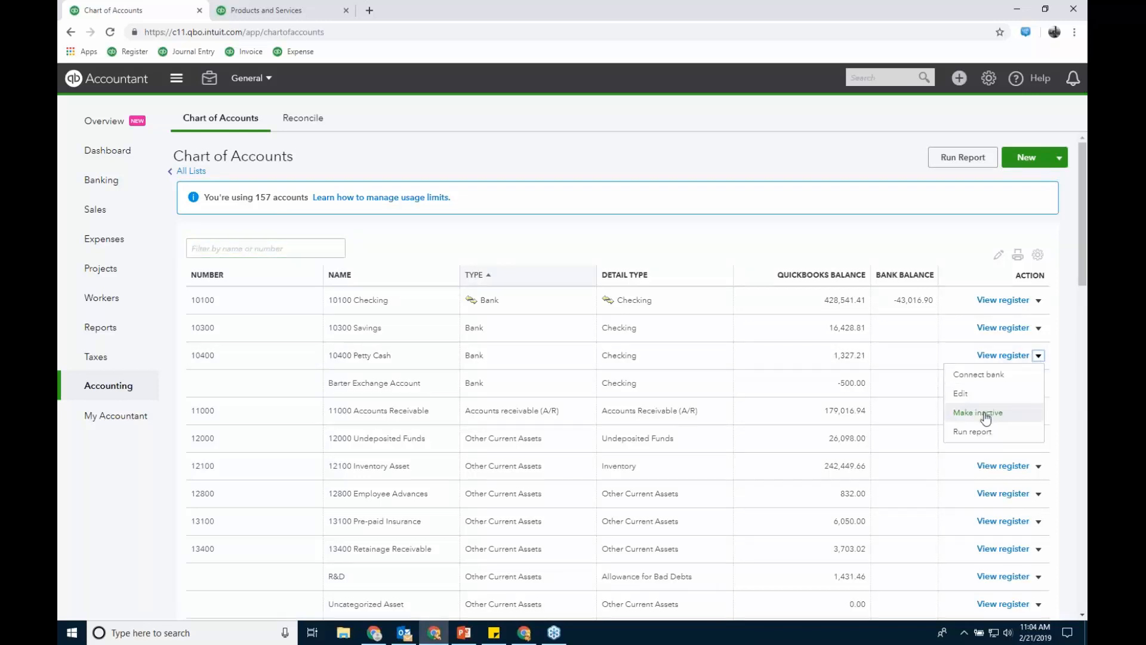
pyautogui.click(756, 157)
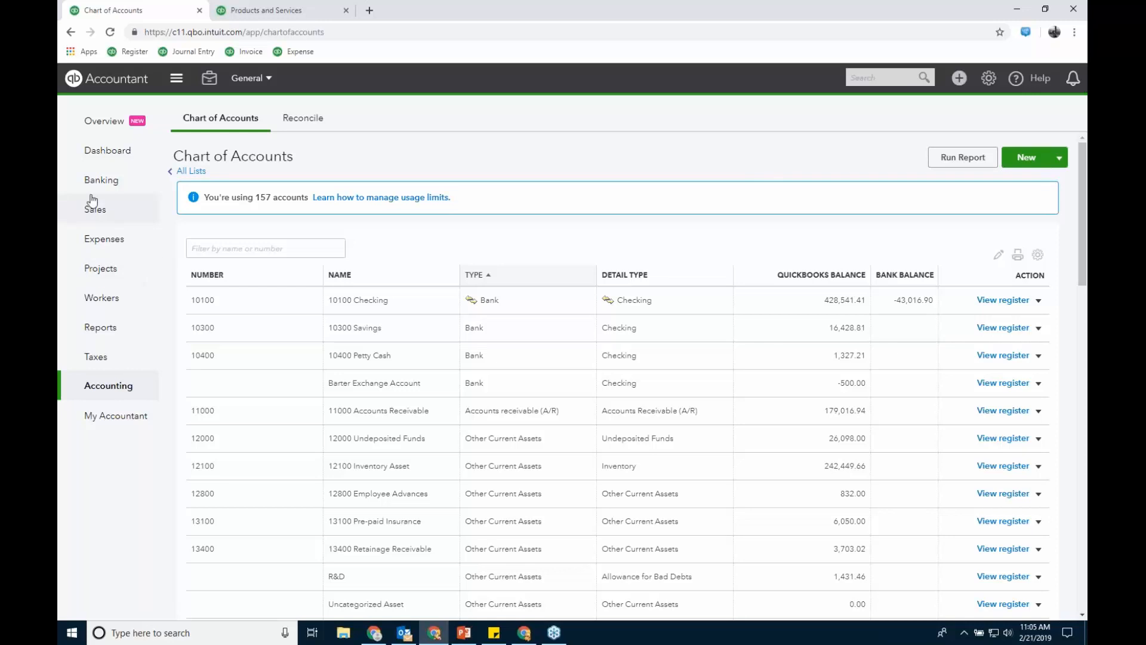
# - Go to the 10100 Checking bank feed, closing the Products and Services page, and show only recognized transactions
pyautogui.moveTo(107, 183)
pyautogui.click(239, 182)
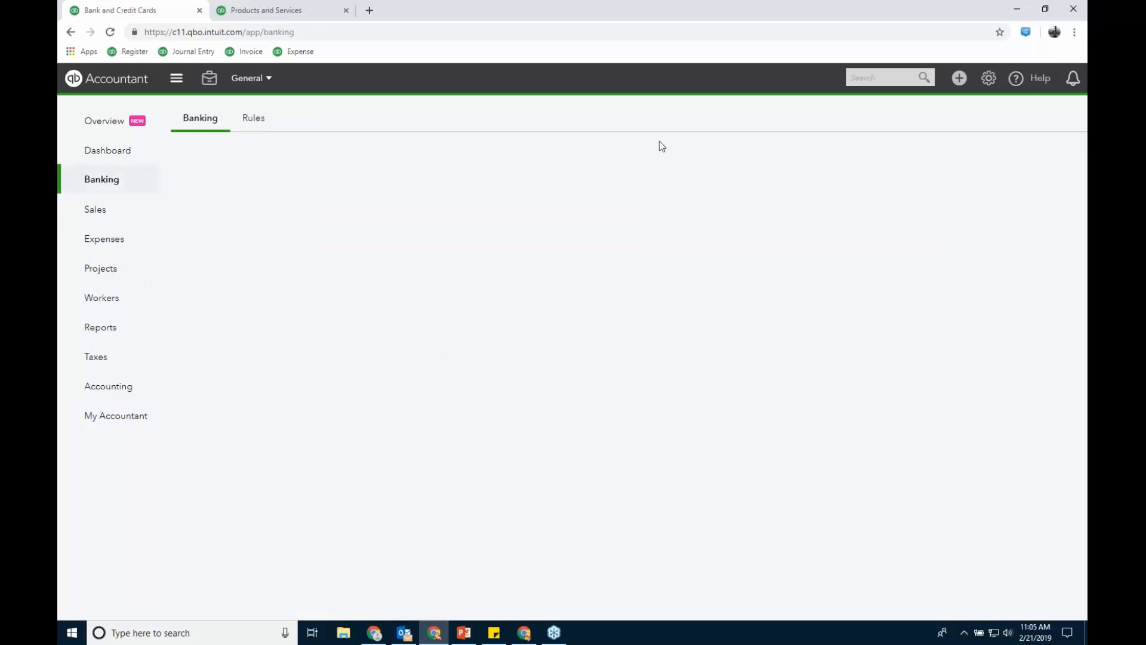
pyautogui.click(346, 10)
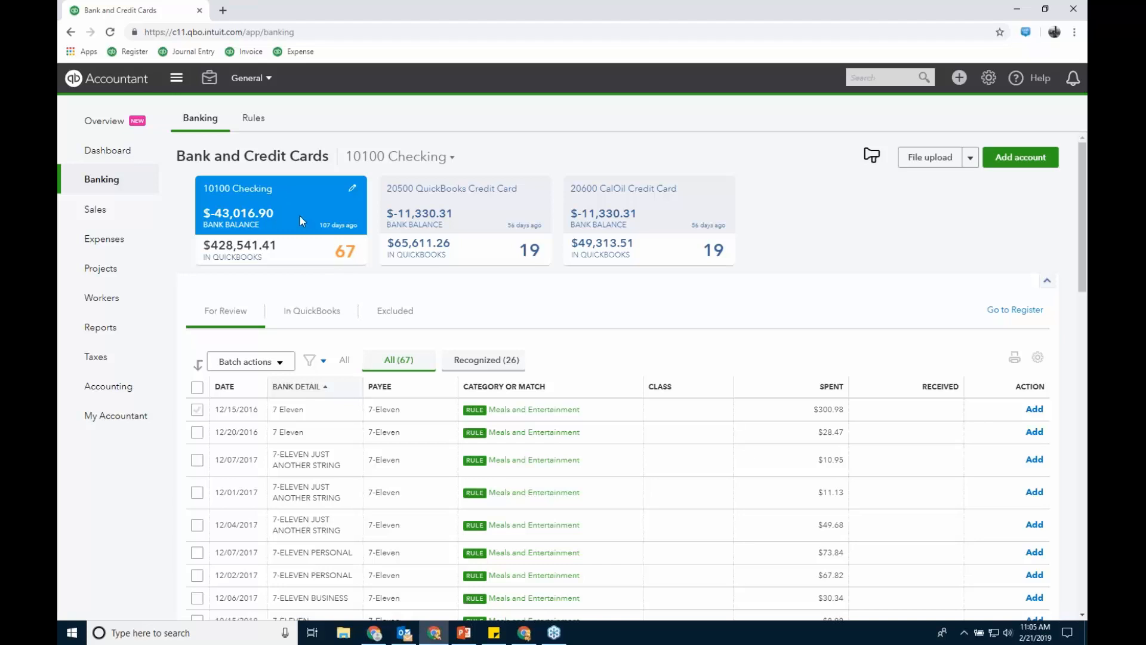
pyautogui.click(482, 361)
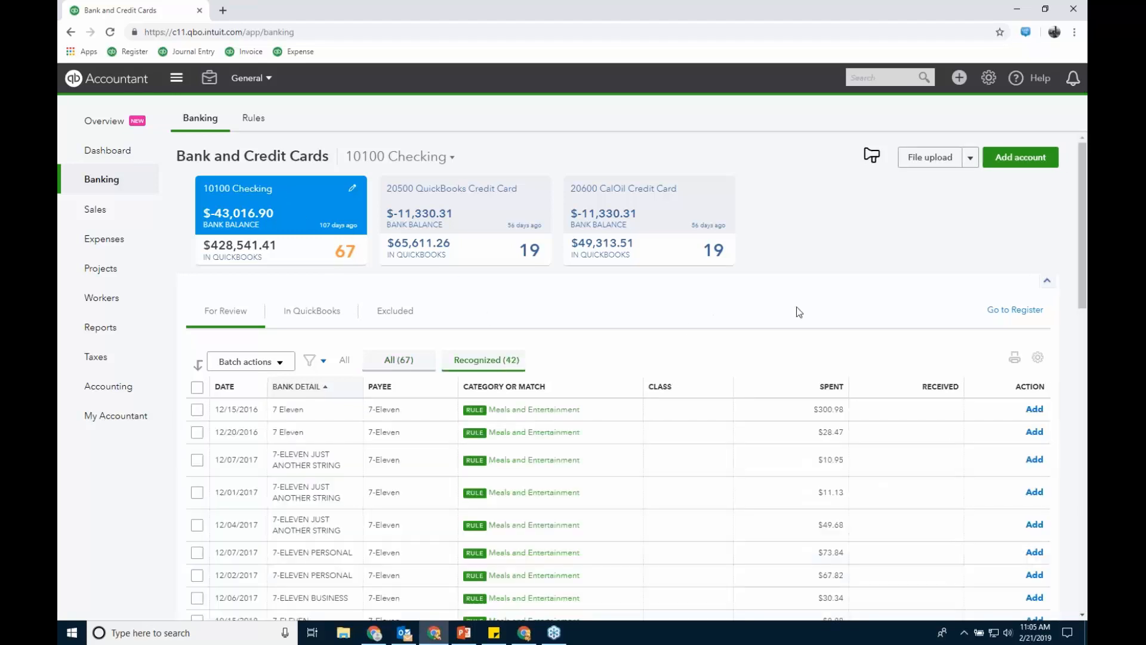
# - Review the recognized transactions and inspect the suggested invoice match for the 11/27/2018 Amy's Bird Sanctuary deposit
pyautogui.scroll(-2, 798, 309)
pyautogui.scroll(-5, 769, 307)
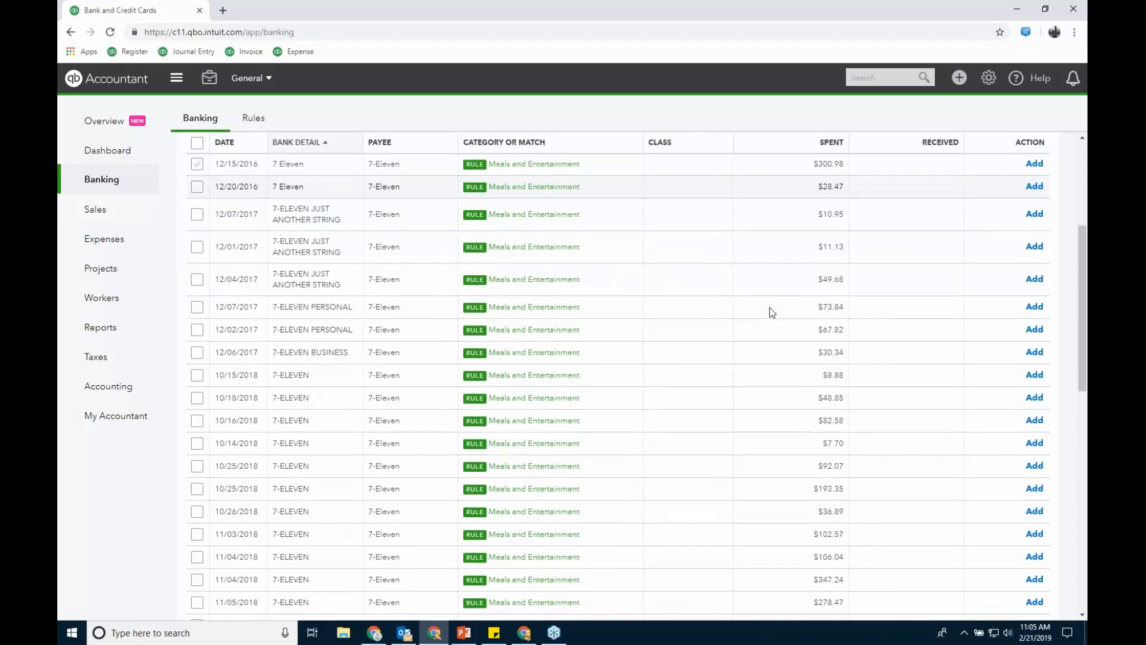
pyautogui.scroll(-1, 771, 308)
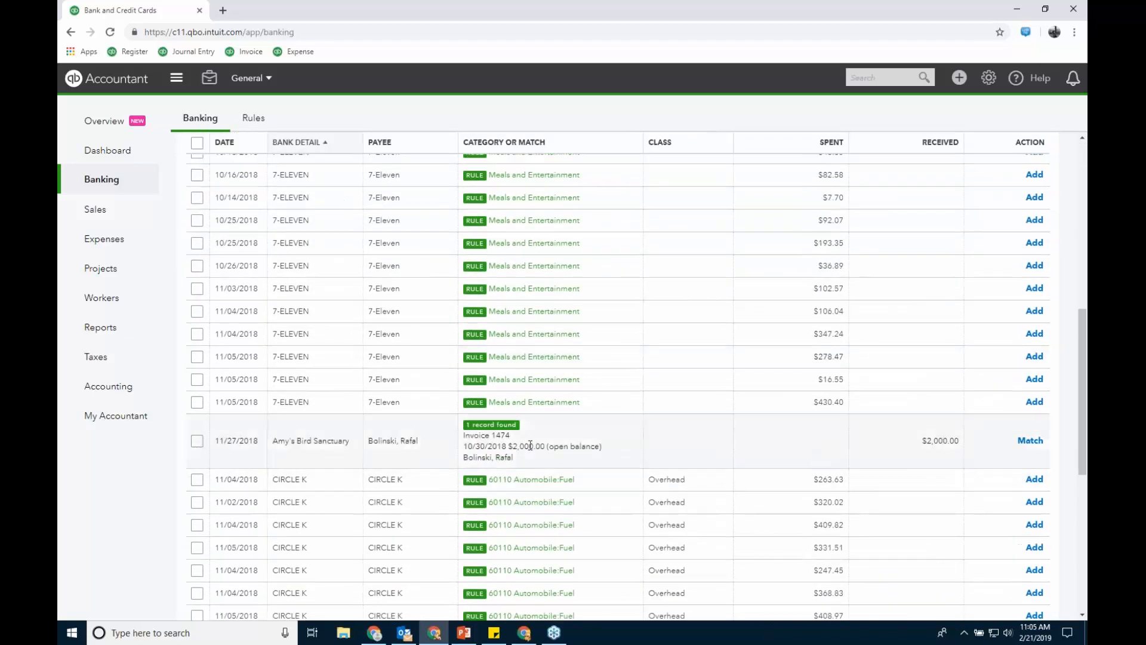
pyautogui.click(445, 452)
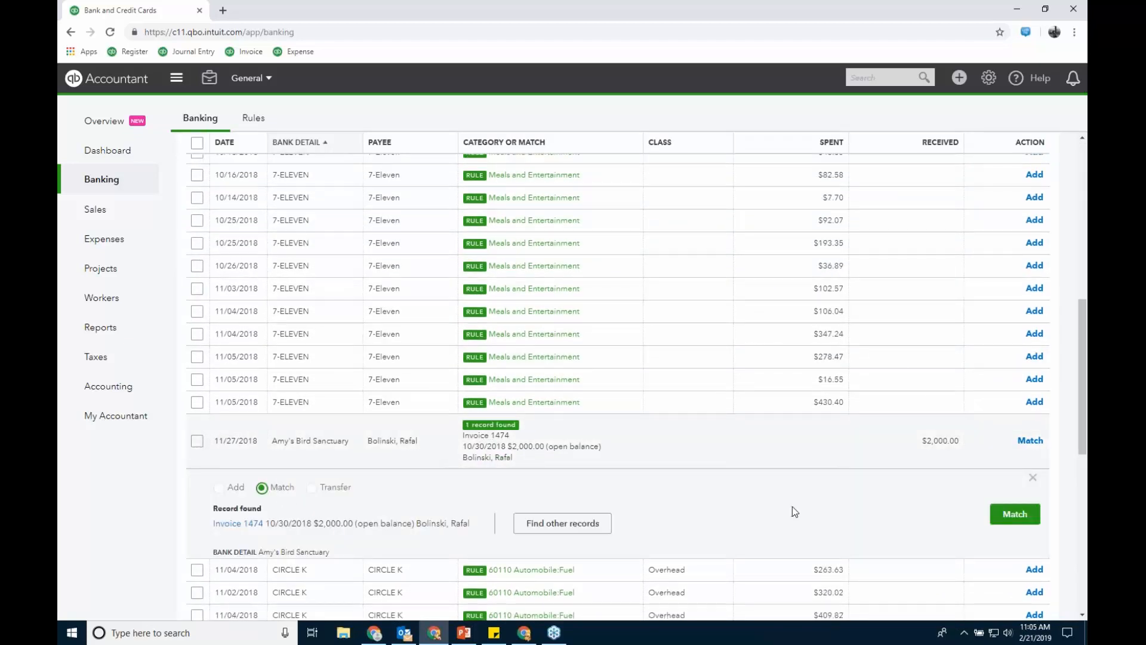
pyautogui.click(1034, 482)
pyautogui.scroll(-6, 789, 328)
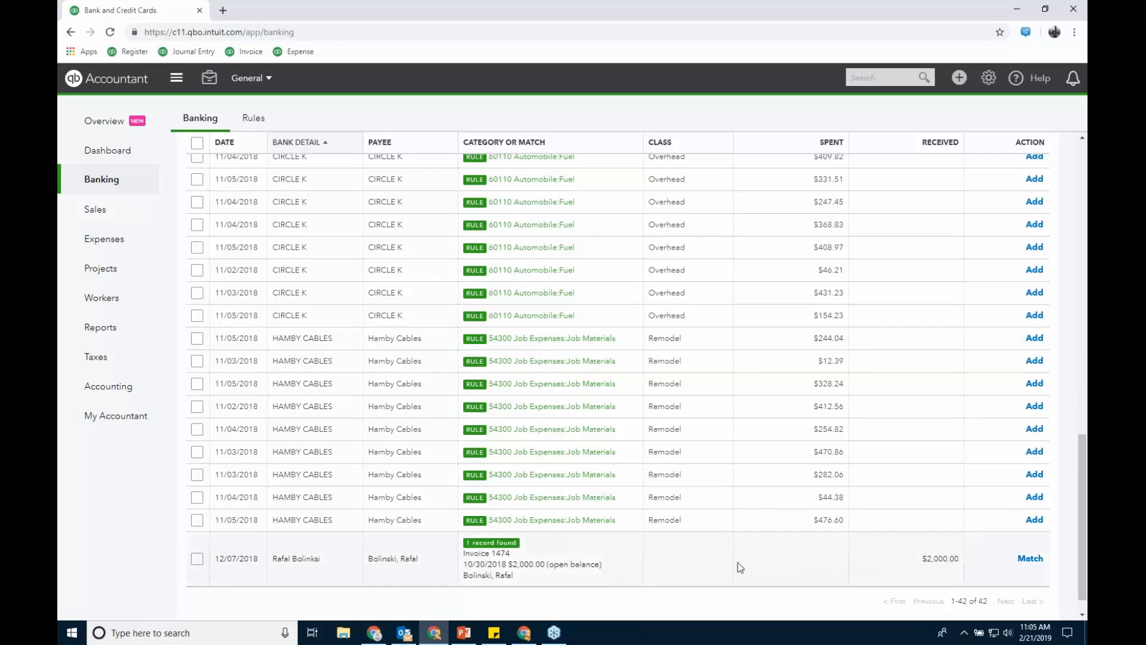
pyautogui.scroll(5, 722, 552)
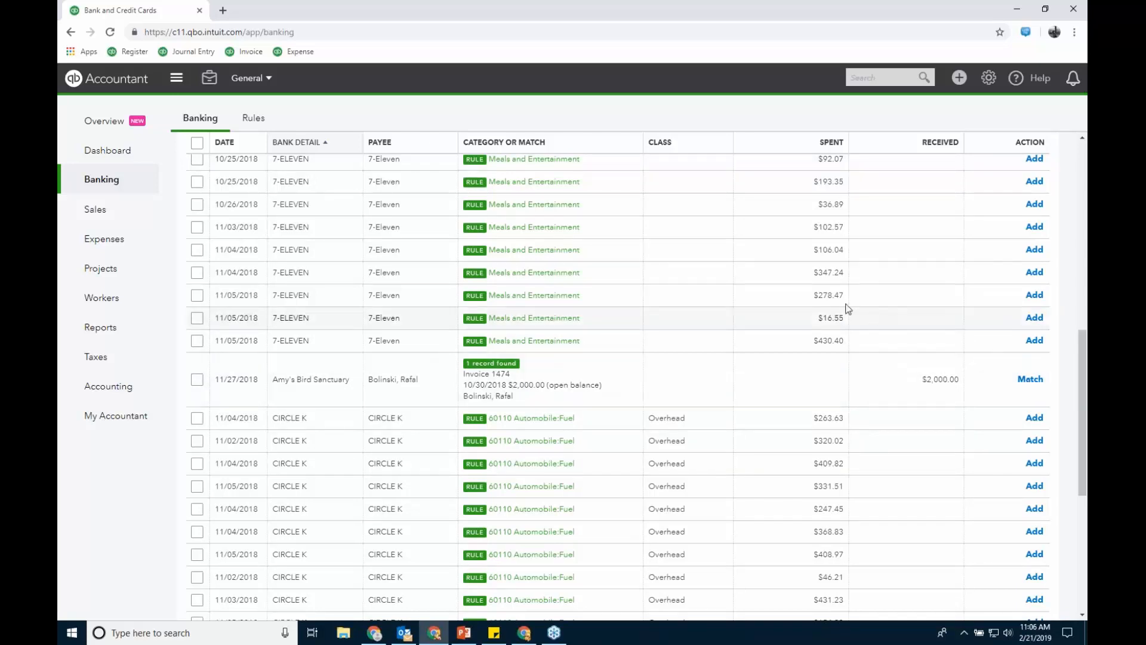
pyautogui.scroll(7, 770, 289)
pyautogui.scroll(2, 756, 275)
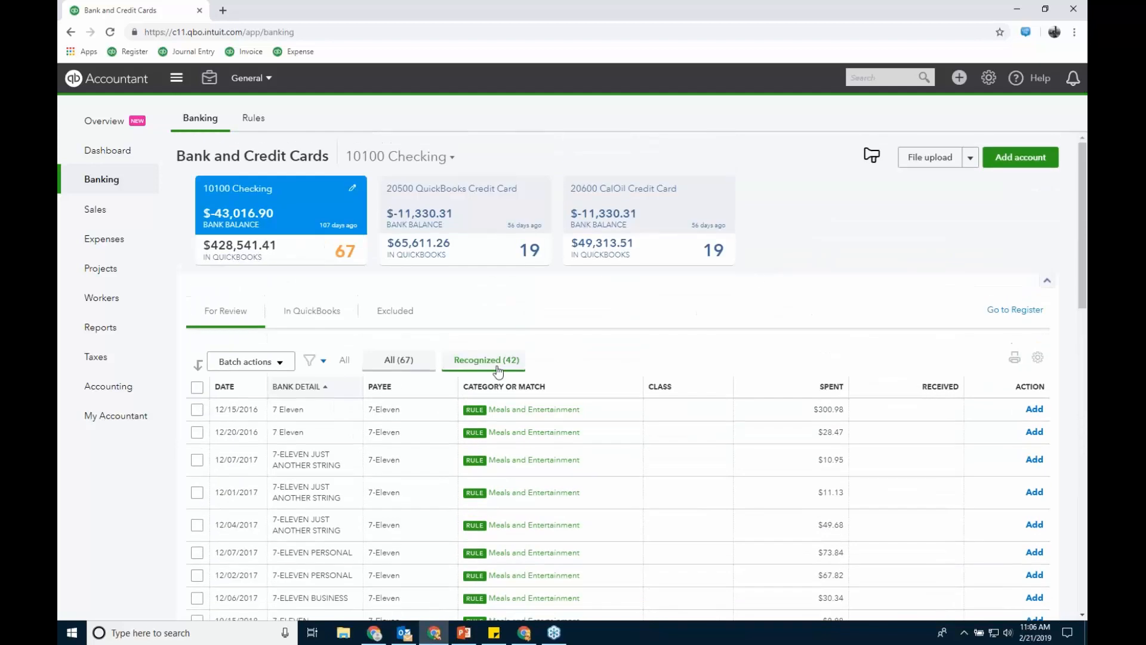
# - Select all recognized transactions and check the available batch actions without applying one
pyautogui.click(198, 387)
pyautogui.click(246, 362)
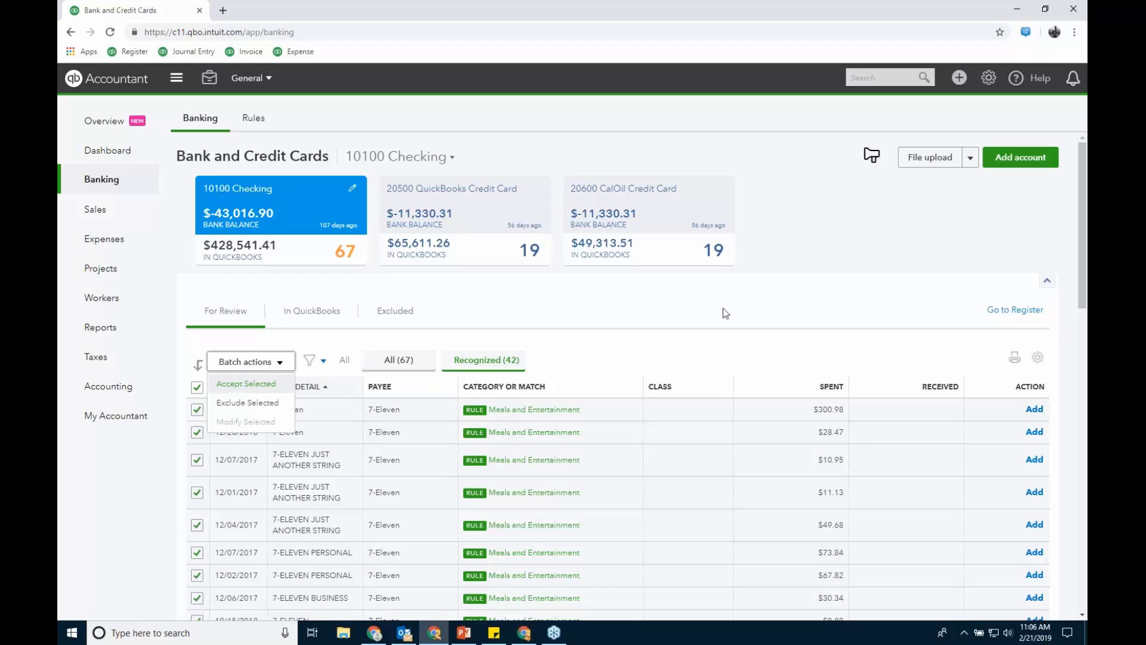
pyautogui.click(790, 288)
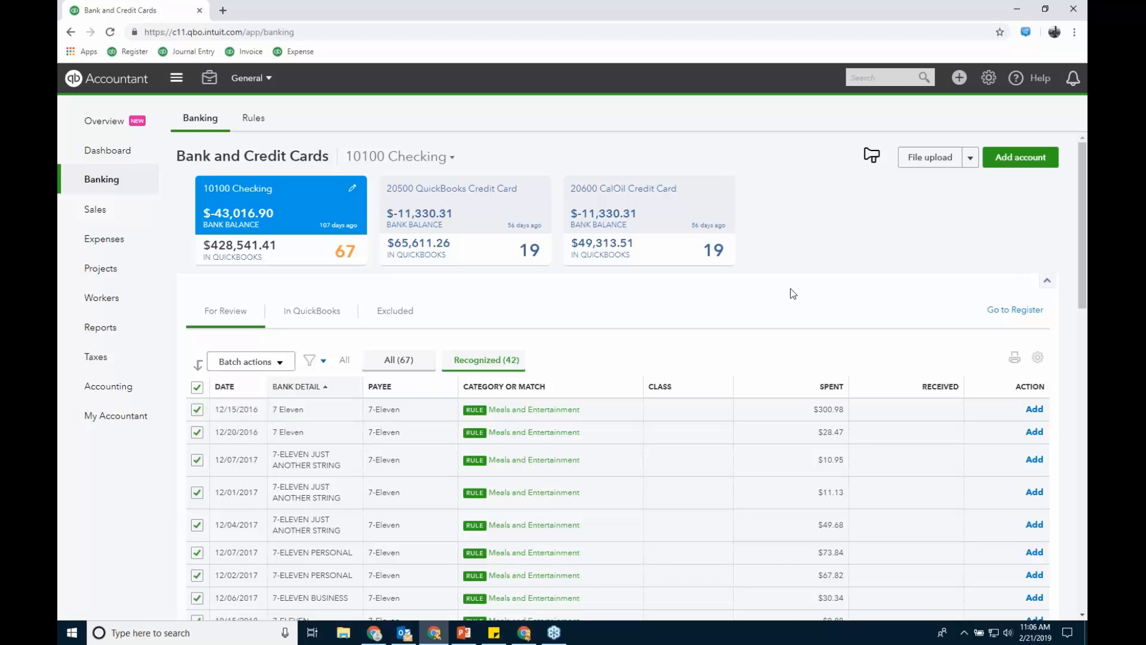
# - Expand the 12/15/2016 7 Eleven transaction and open its applied 7-11 rule to examine the match conditions
pyautogui.click(513, 412)
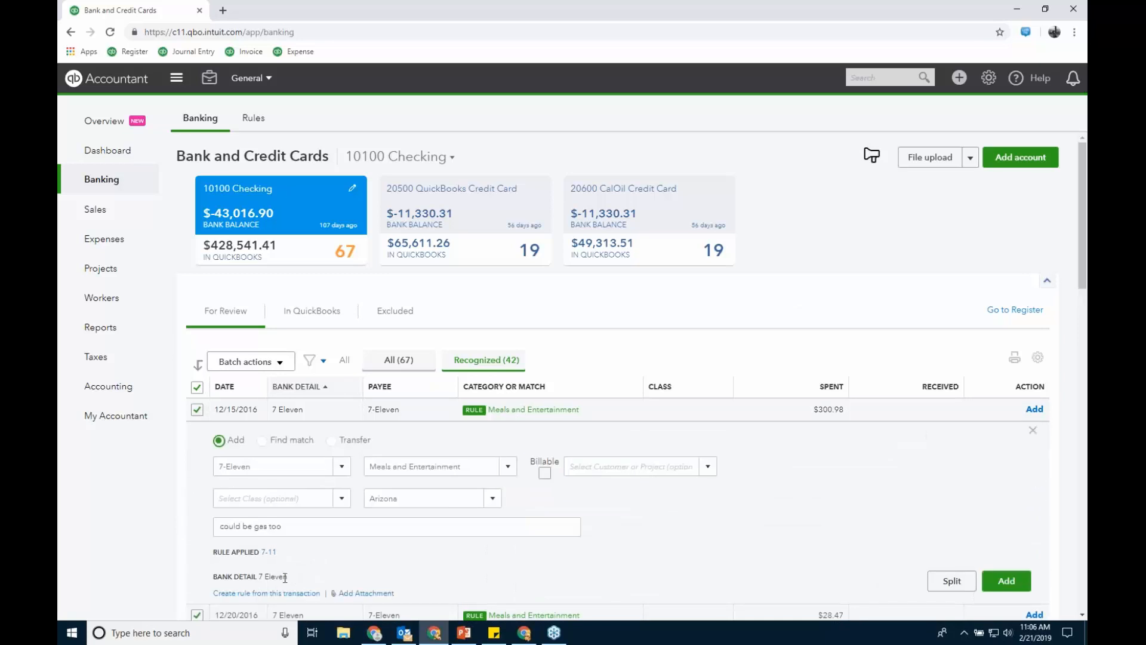
pyautogui.click(268, 552)
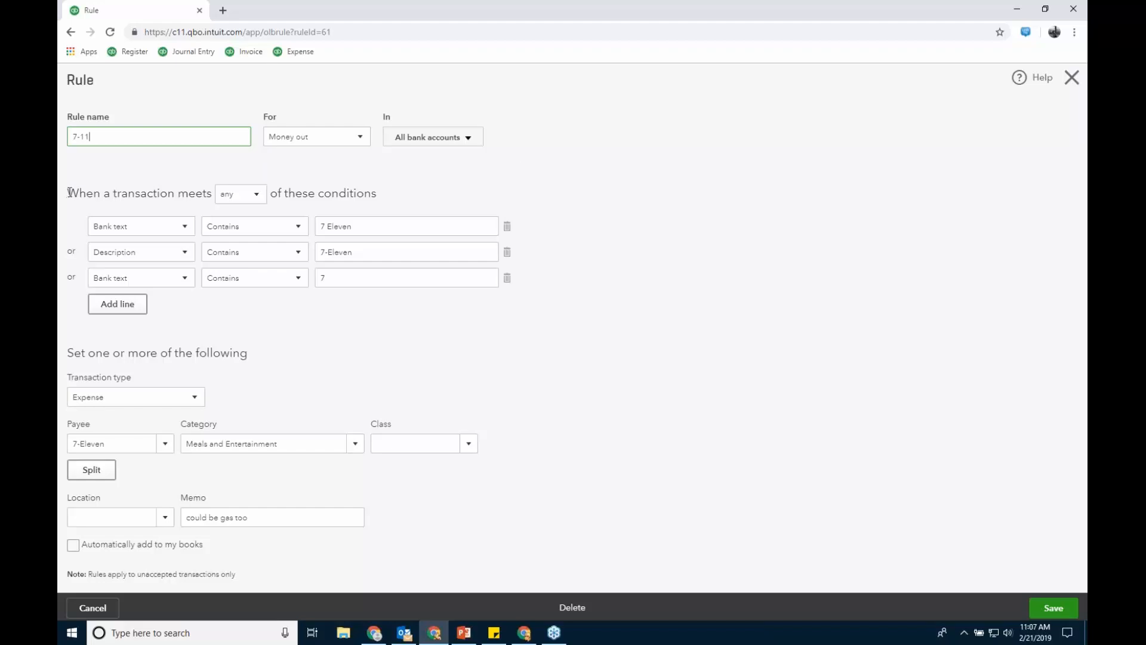
pyautogui.moveTo(68, 194); pyautogui.dragTo(387, 188)
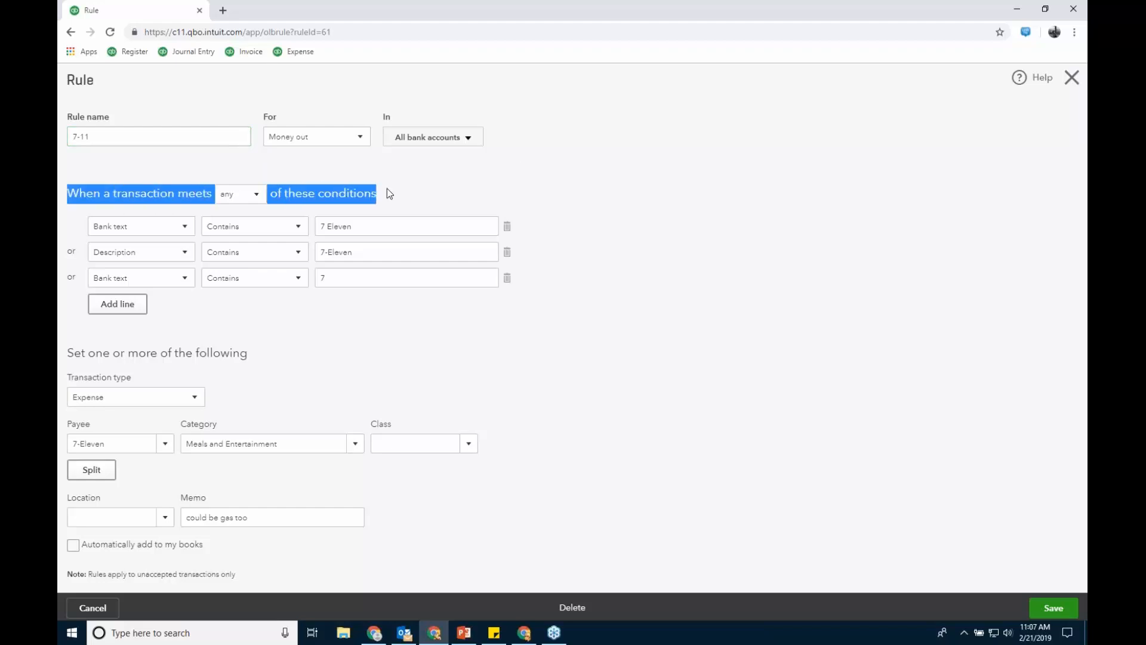
# - Try requiring all conditions in the 7-11 rule, and switch it back to any
pyautogui.click(253, 196)
pyautogui.click(243, 222)
pyautogui.click(346, 279)
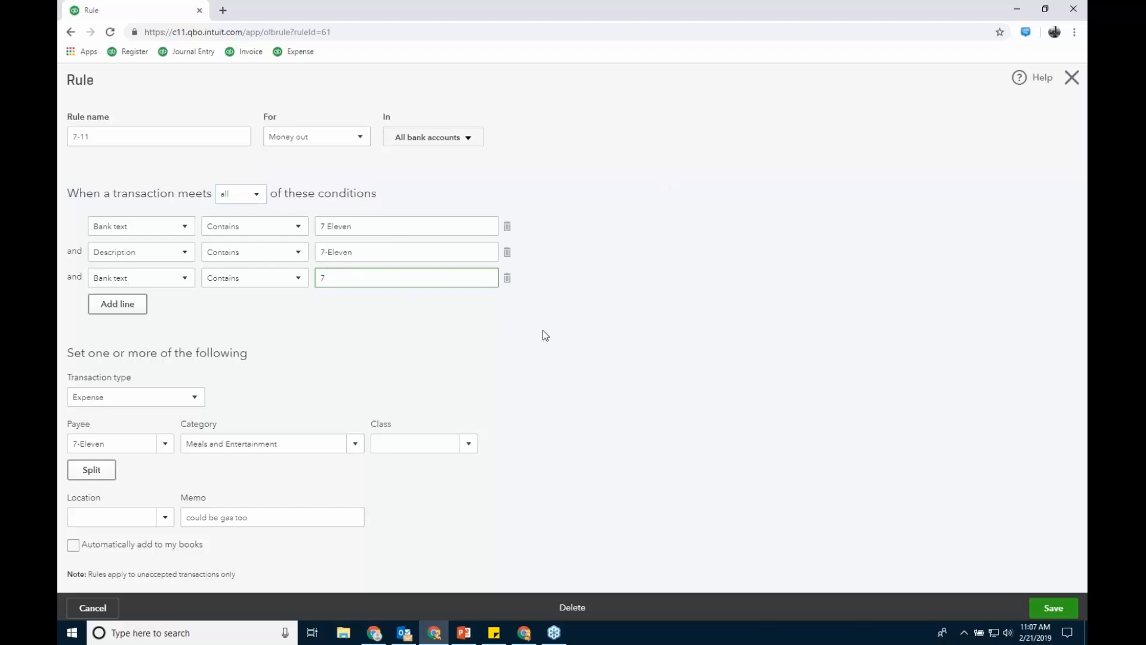
pyautogui.click(256, 197)
pyautogui.click(244, 237)
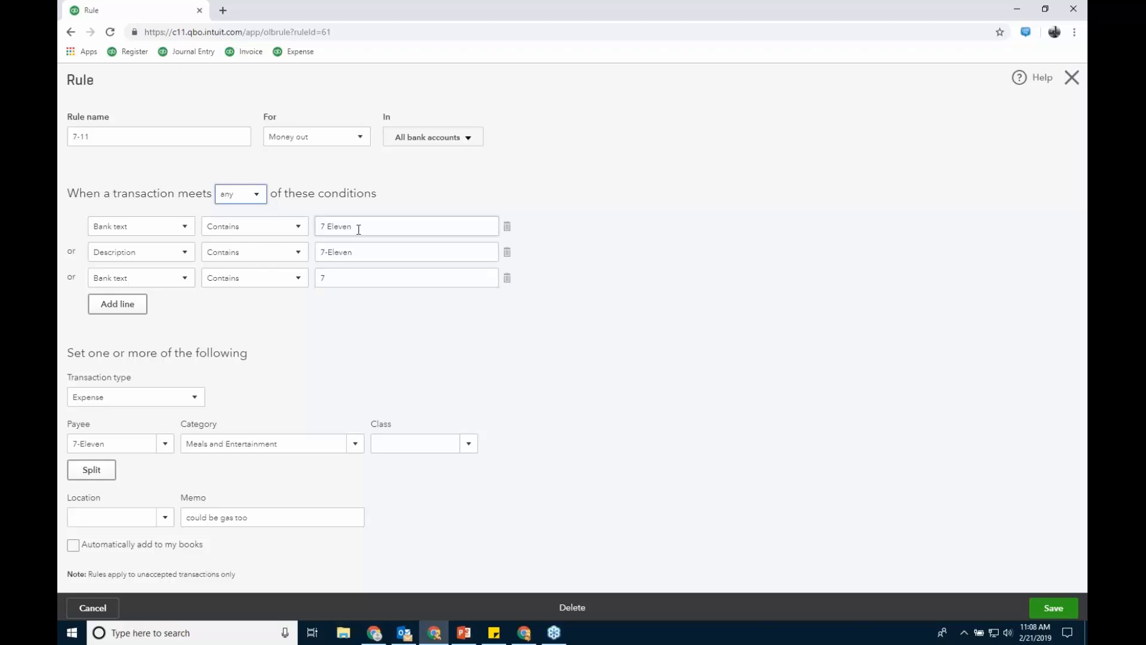
# - Set the 7-11 rule to apply when a transaction meets all of its conditions
pyautogui.click(257, 194)
pyautogui.click(246, 221)
pyautogui.click(673, 382)
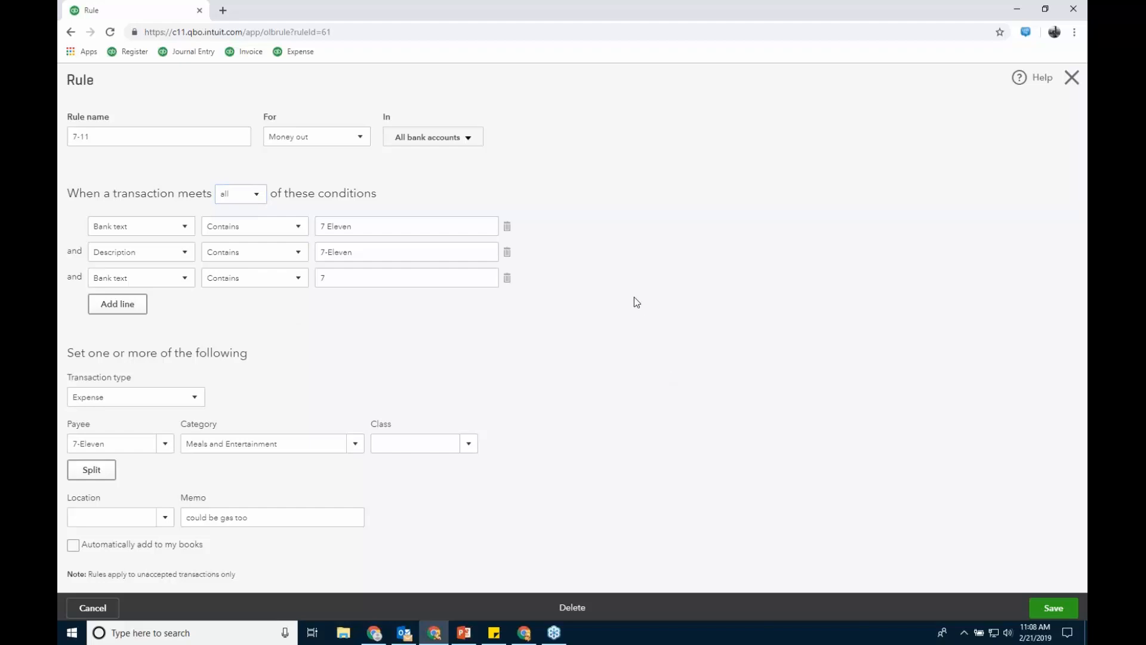
# - Turn automatic adding to the books on and off in the 7-11 rule, and close the rule without saving
pyautogui.click(73, 545)
pyautogui.click(74, 545)
pyautogui.click(1073, 85)
pyautogui.click(643, 360)
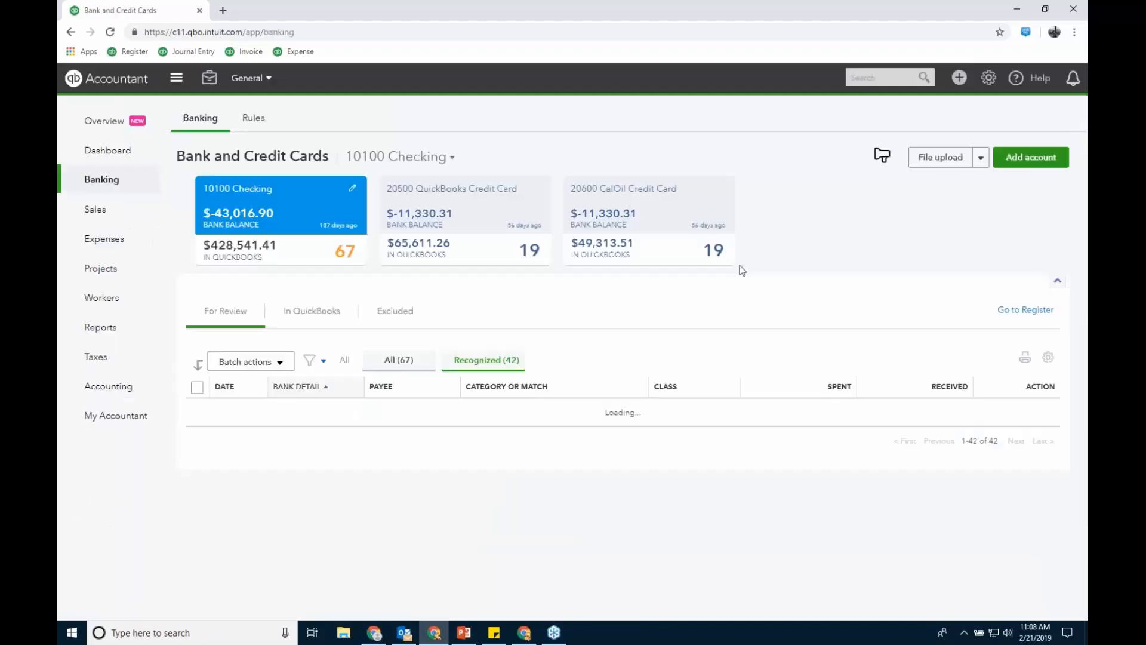
# - Open the Google rule from the bank rules list, examine its conditions and automatic add setting, and close it
pyautogui.click(254, 118)
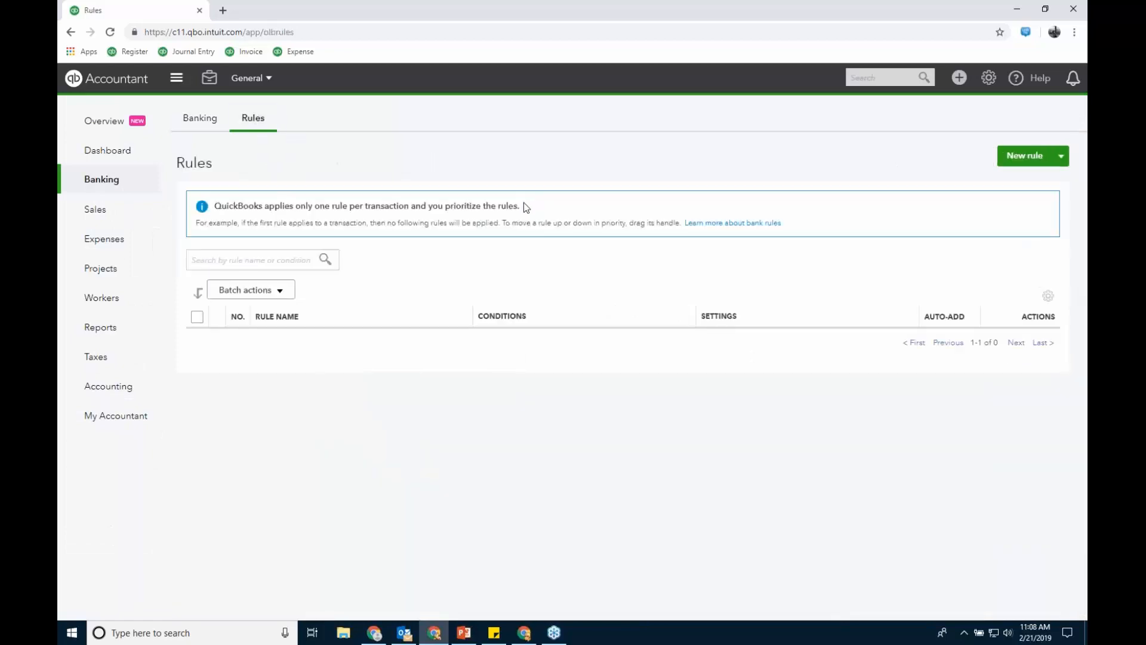
pyautogui.scroll(-2, 418, 415)
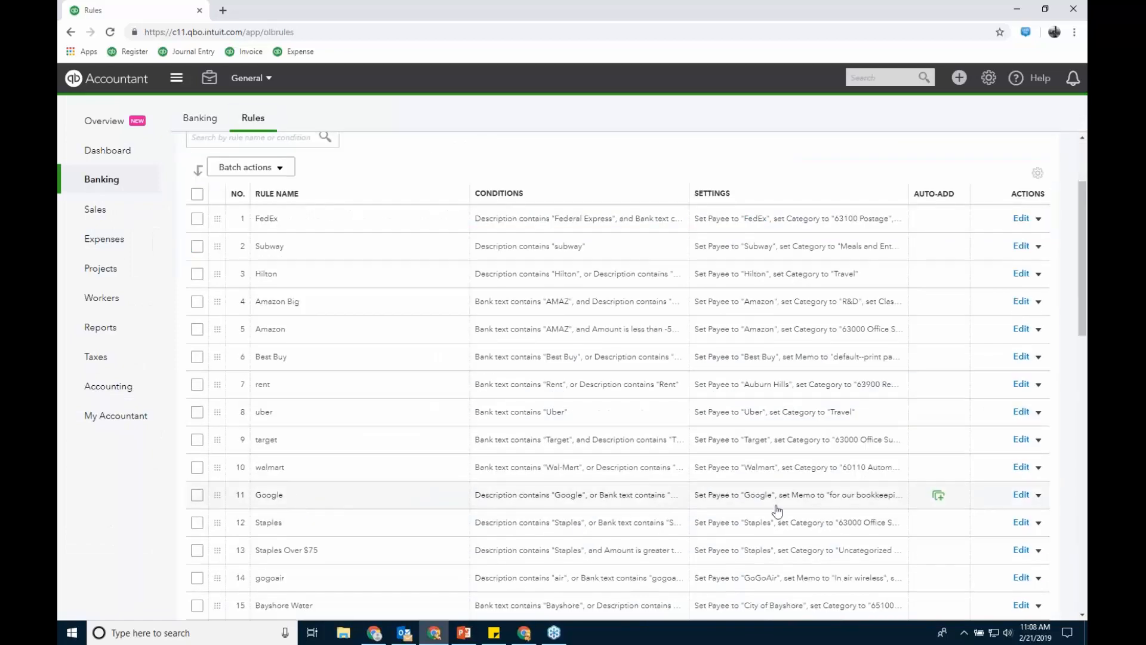
pyautogui.click(1021, 495)
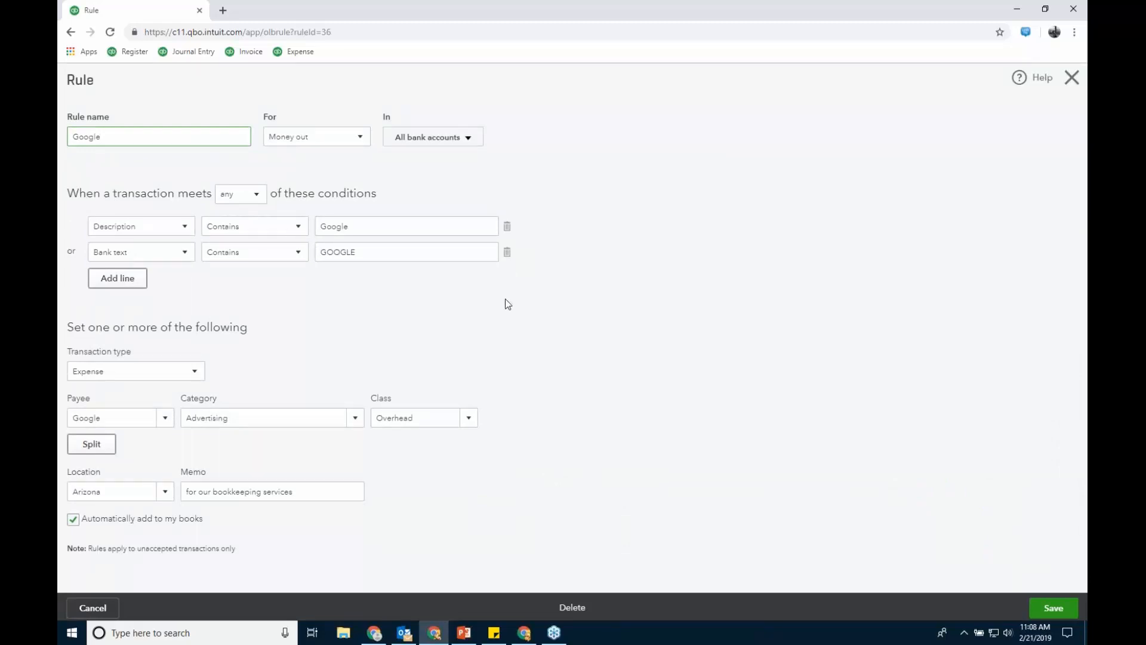
pyautogui.click(1071, 79)
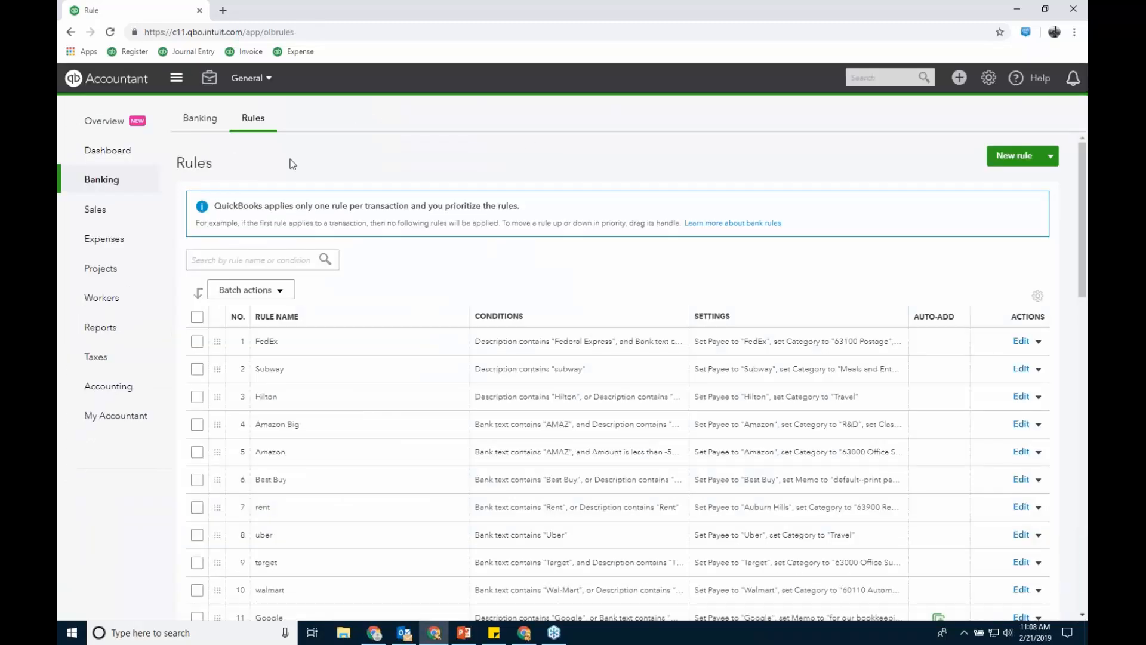
# - Find the vendor Google in the vendor list and show its transactions
pyautogui.moveTo(126, 240)
pyautogui.click(216, 244)
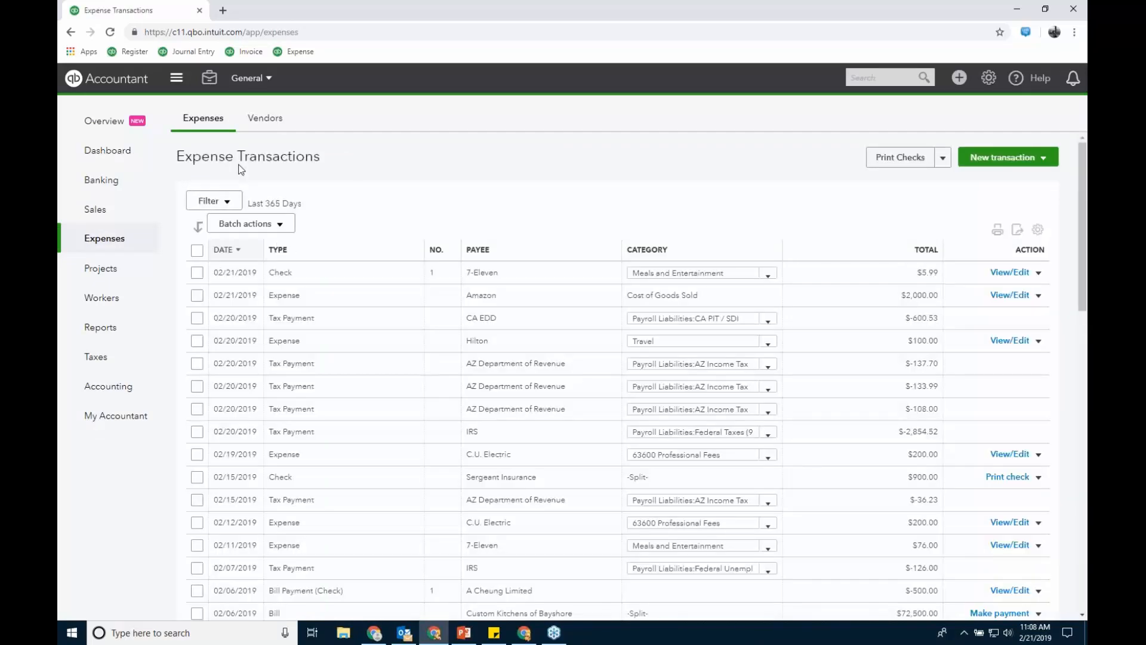
pyautogui.click(267, 118)
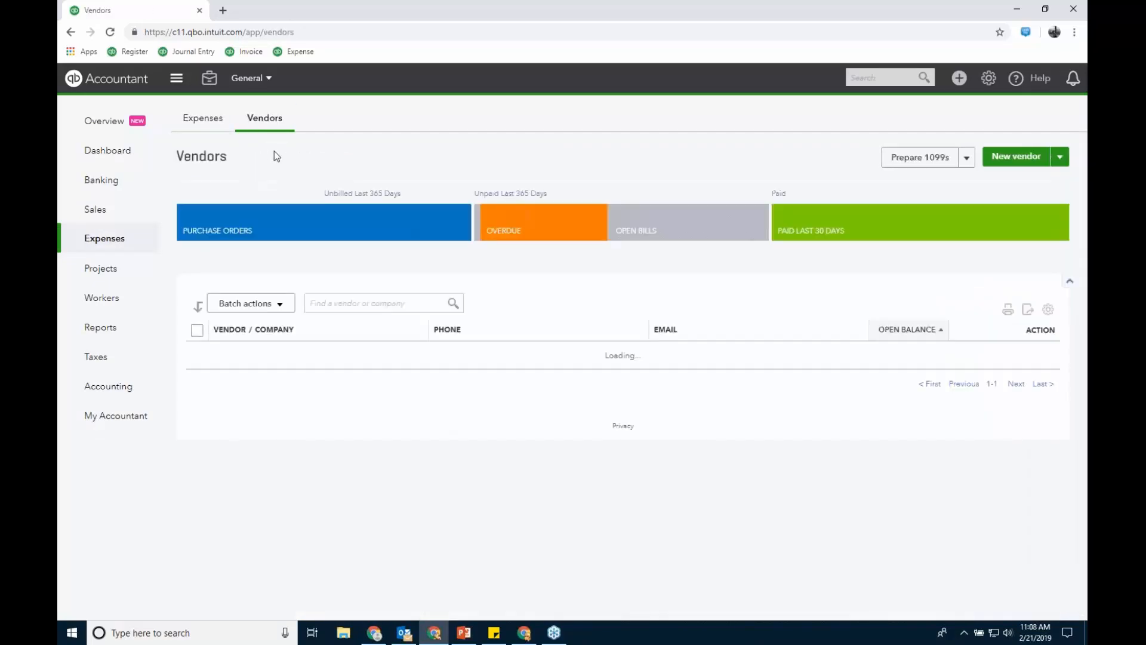
pyautogui.click(364, 303)
pyautogui.write('goo')
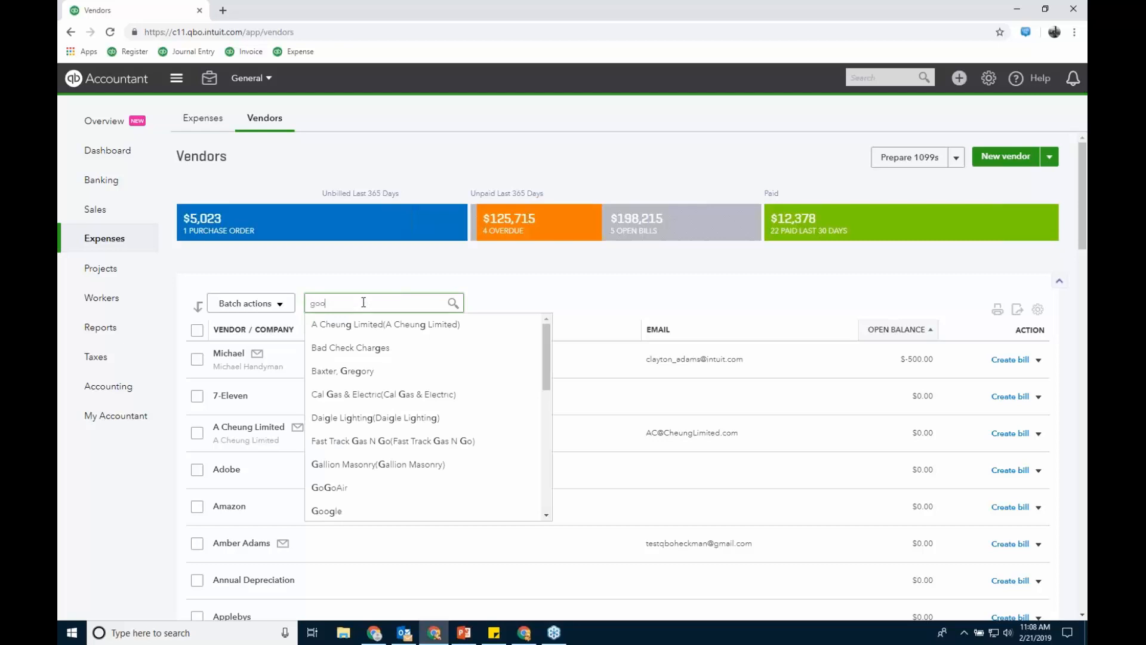
pyautogui.click(343, 324)
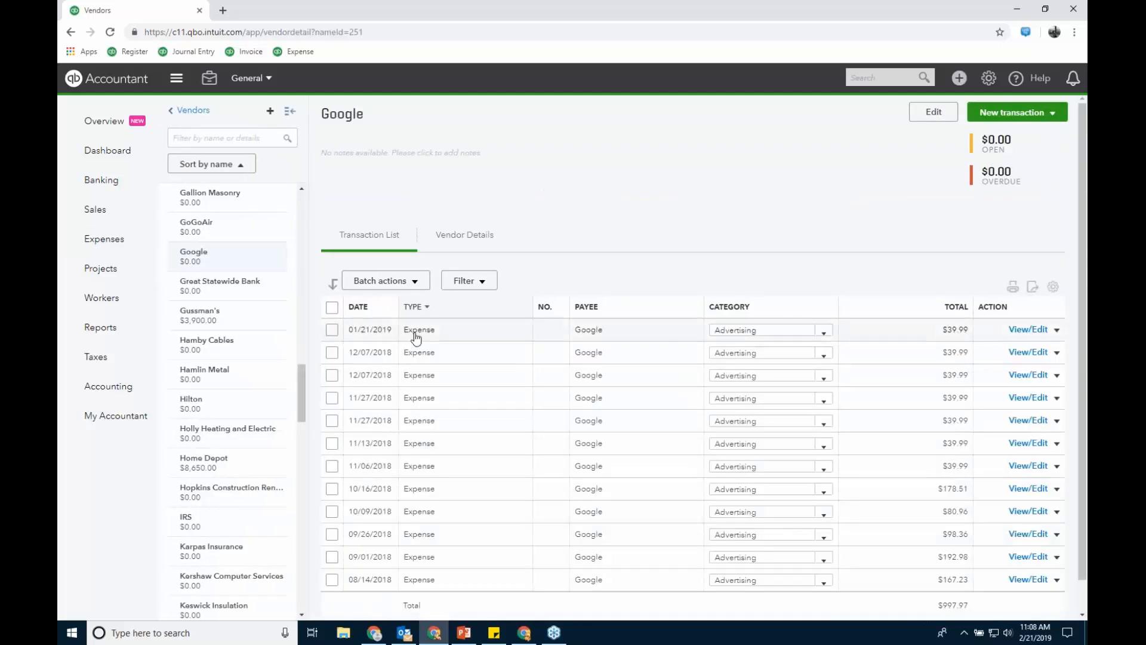
# - Open the 01/21/2019 Google expense, examine its online banking match, and check the automatic add setting of the applied rule
pyautogui.click(416, 337)
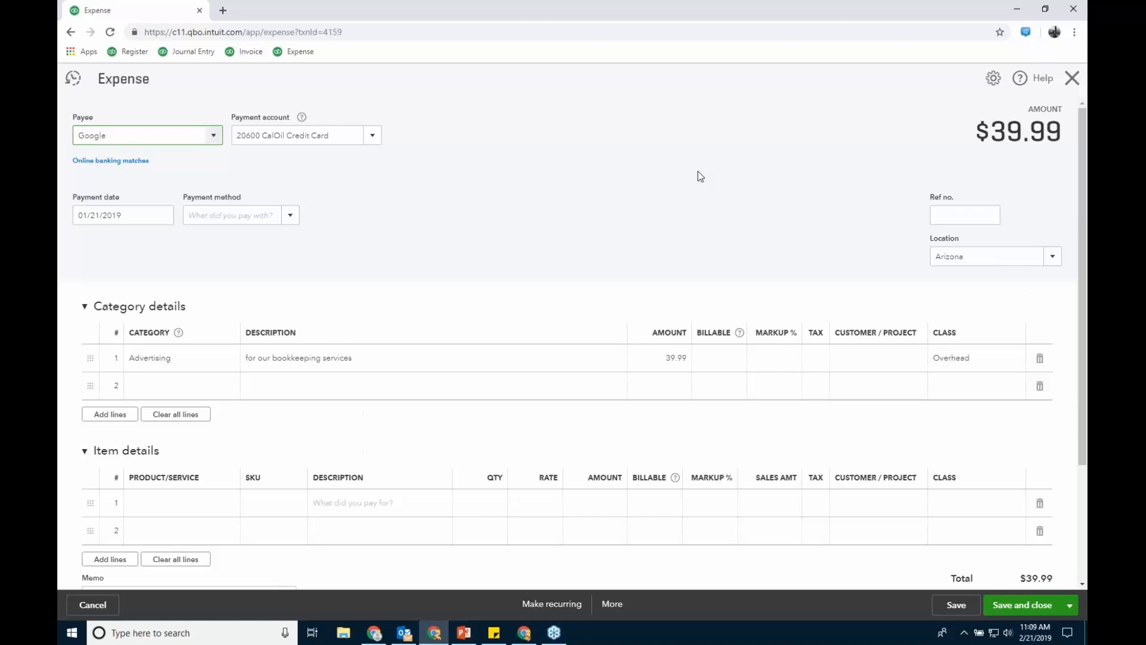
pyautogui.click(131, 162)
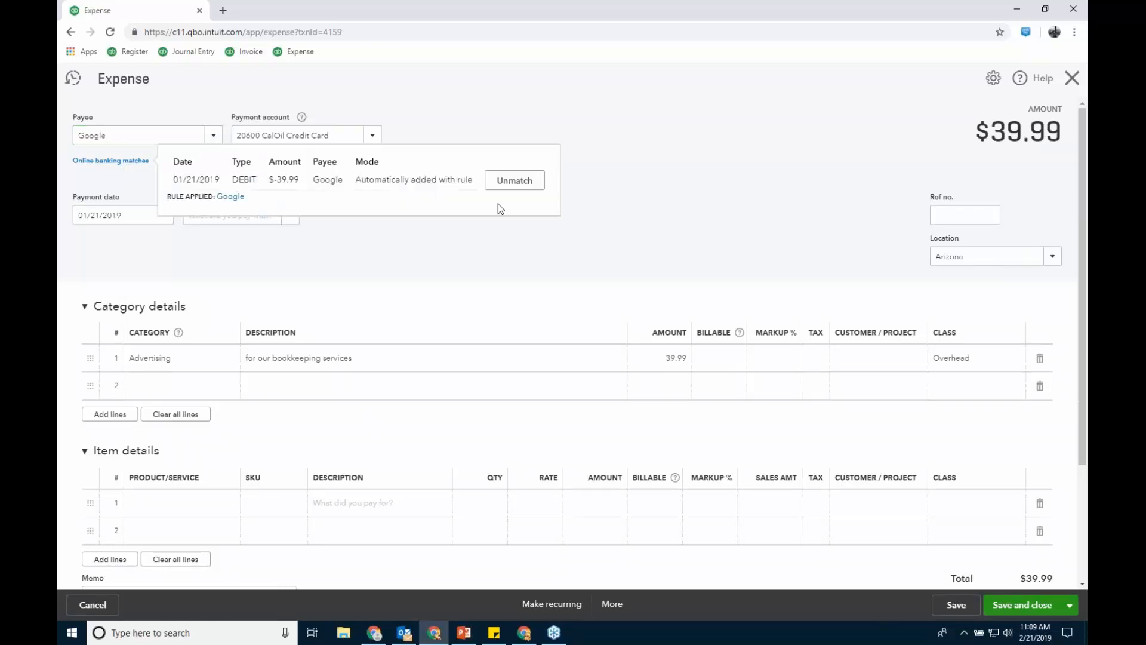
pyautogui.moveTo(354, 180); pyautogui.dragTo(475, 182)
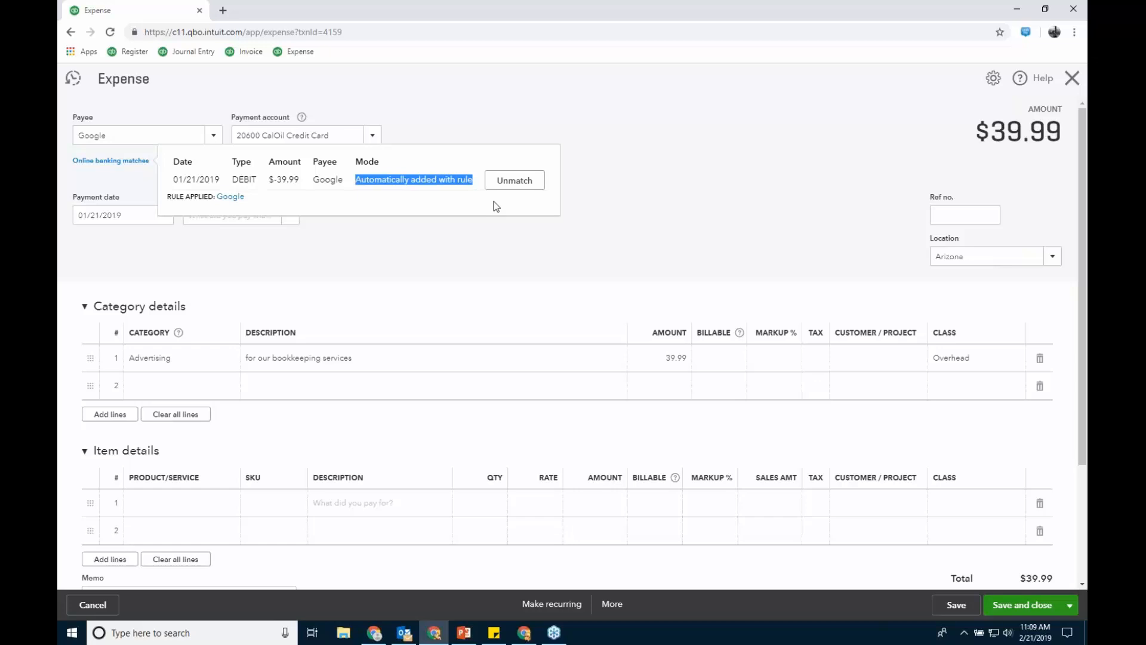
pyautogui.click(234, 198)
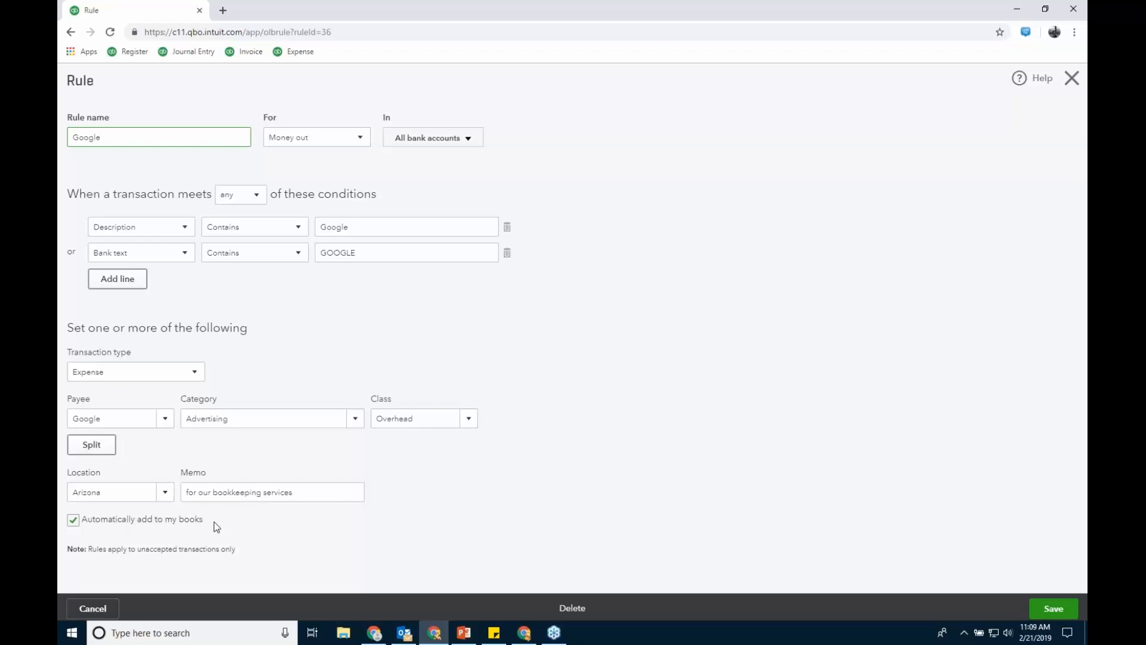
pyautogui.moveTo(215, 525); pyautogui.dragTo(82, 530)
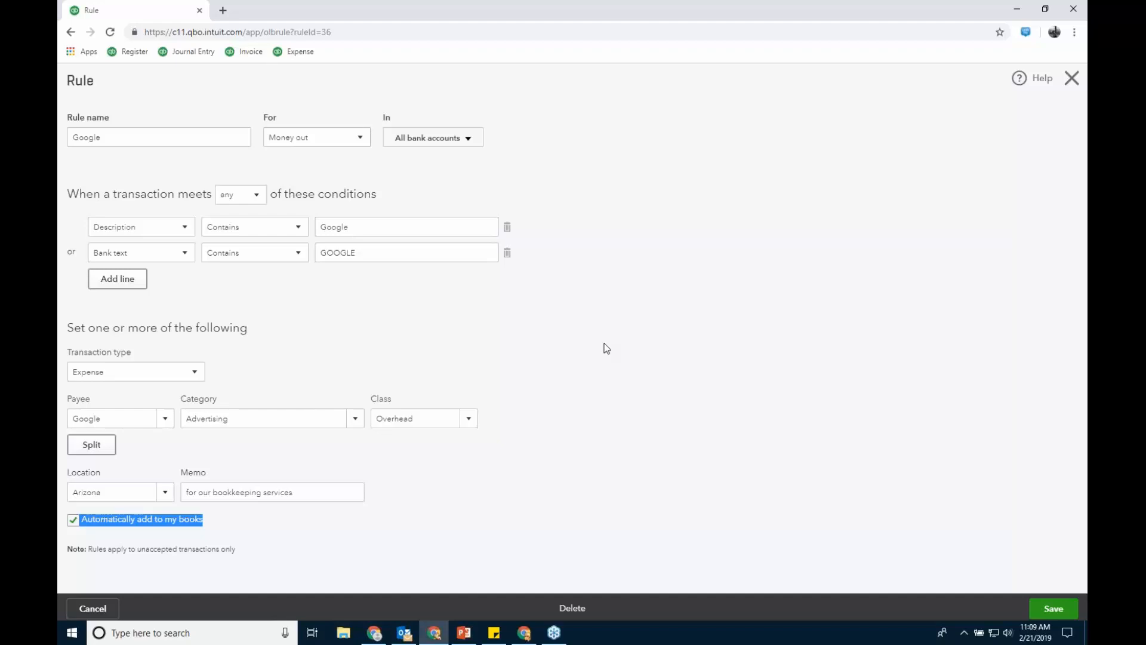
pyautogui.click(1072, 87)
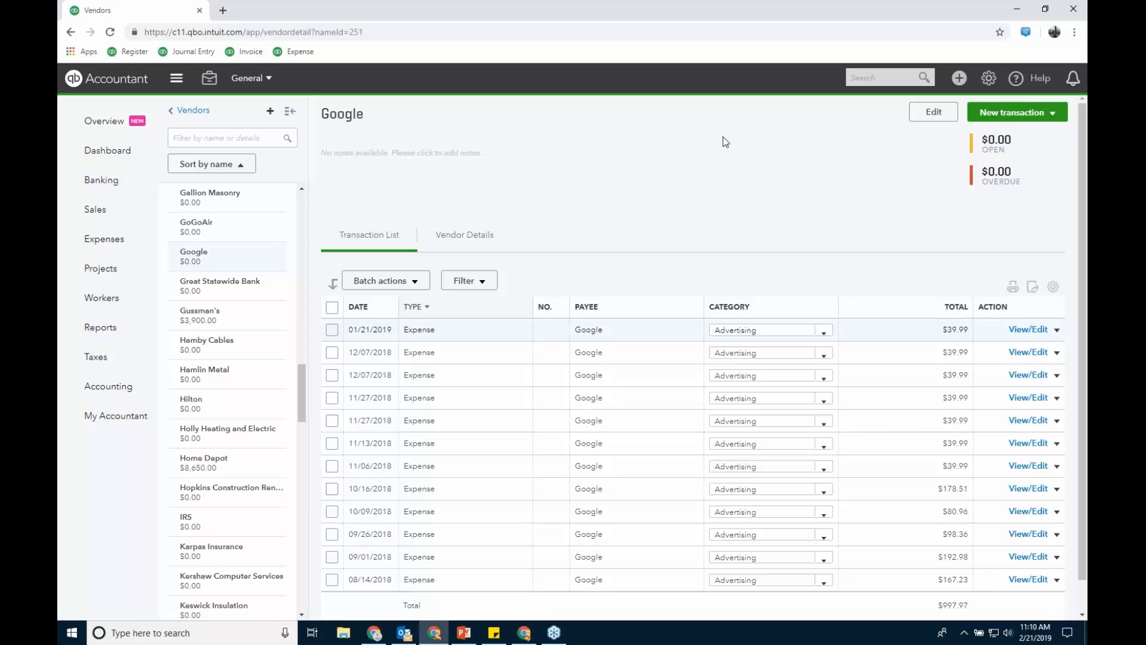
# - Draft a received payment for a customer that covers all of the customer's outstanding invoices, and check the deposit account
pyautogui.click(959, 77)
pyautogui.click(582, 180)
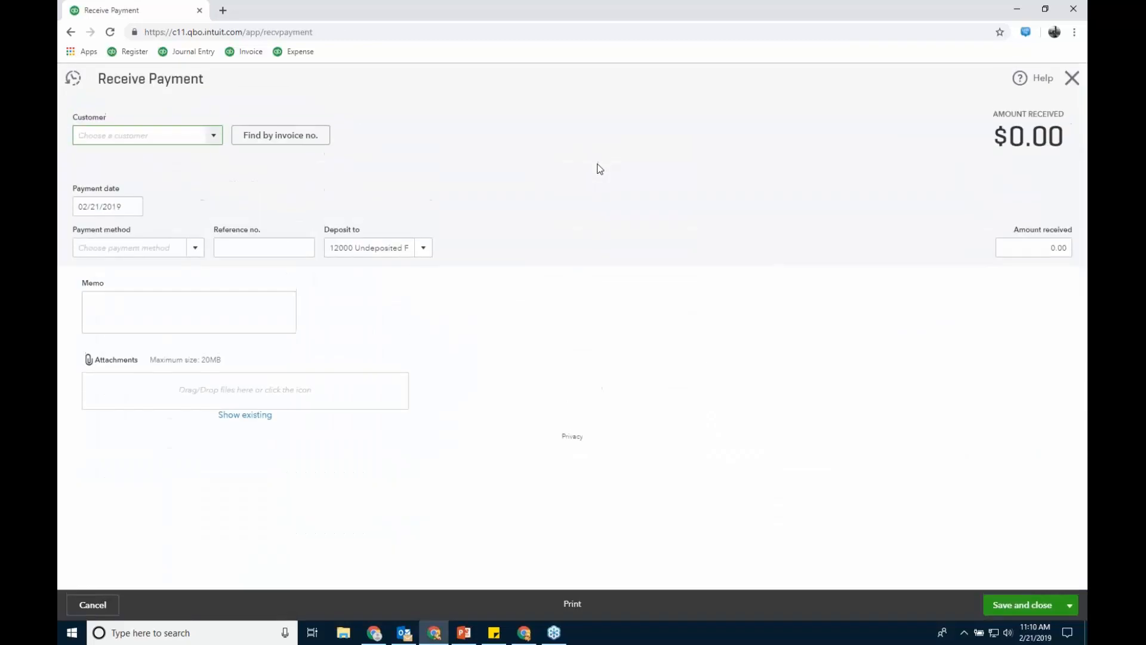
pyautogui.click(217, 136)
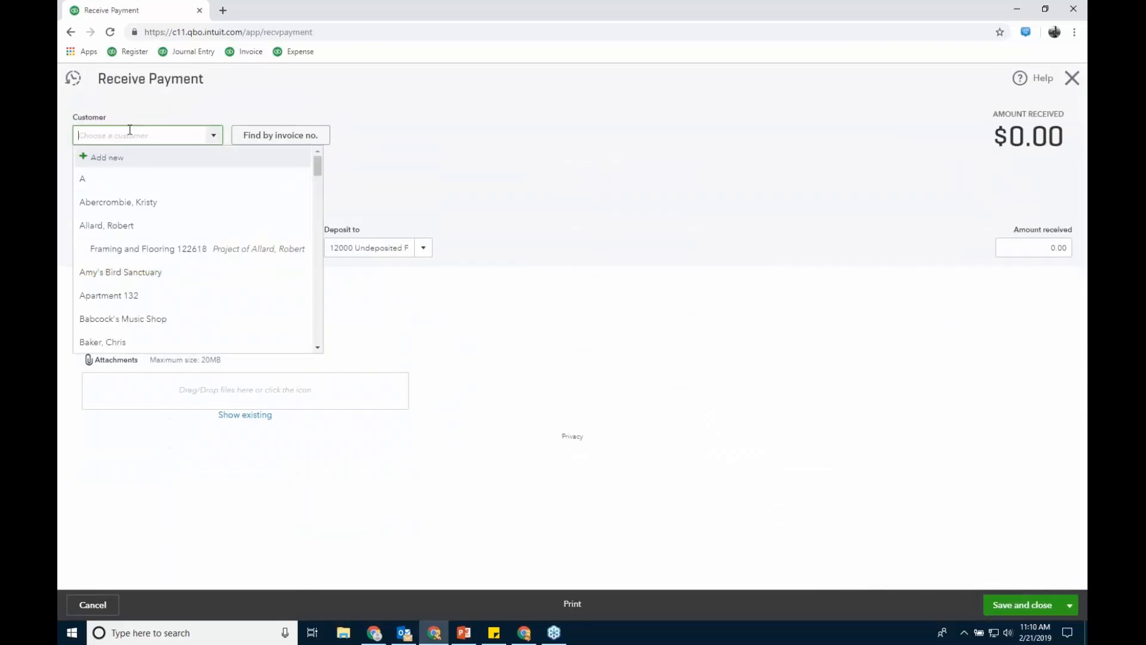
pyautogui.write('raf')
pyautogui.click(141, 178)
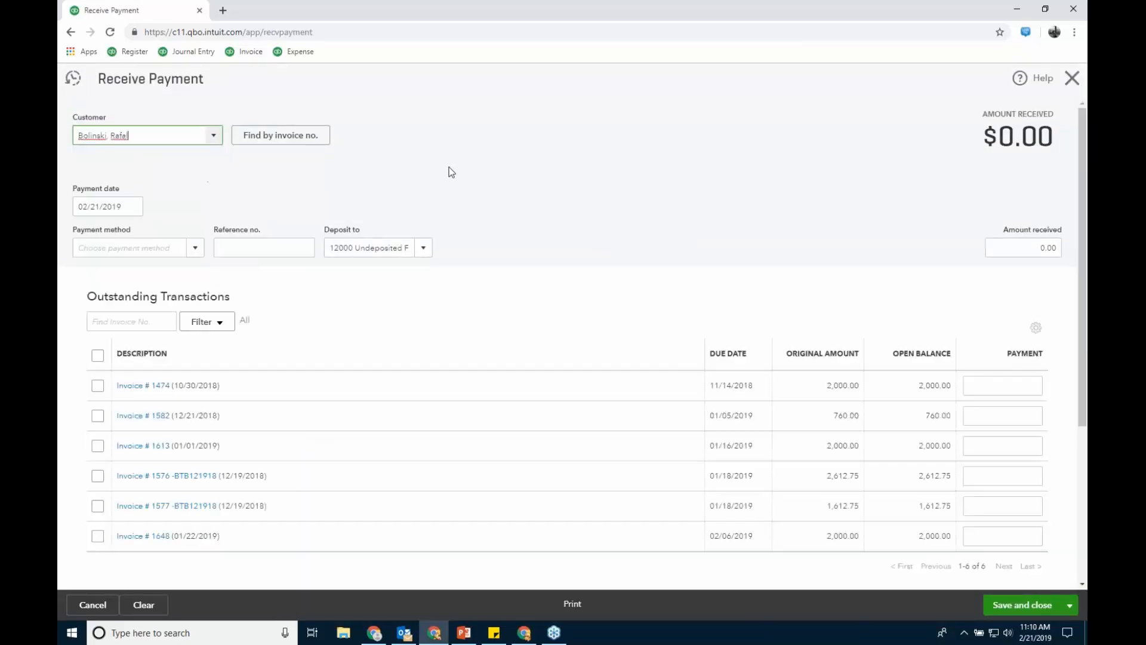
pyautogui.click(97, 356)
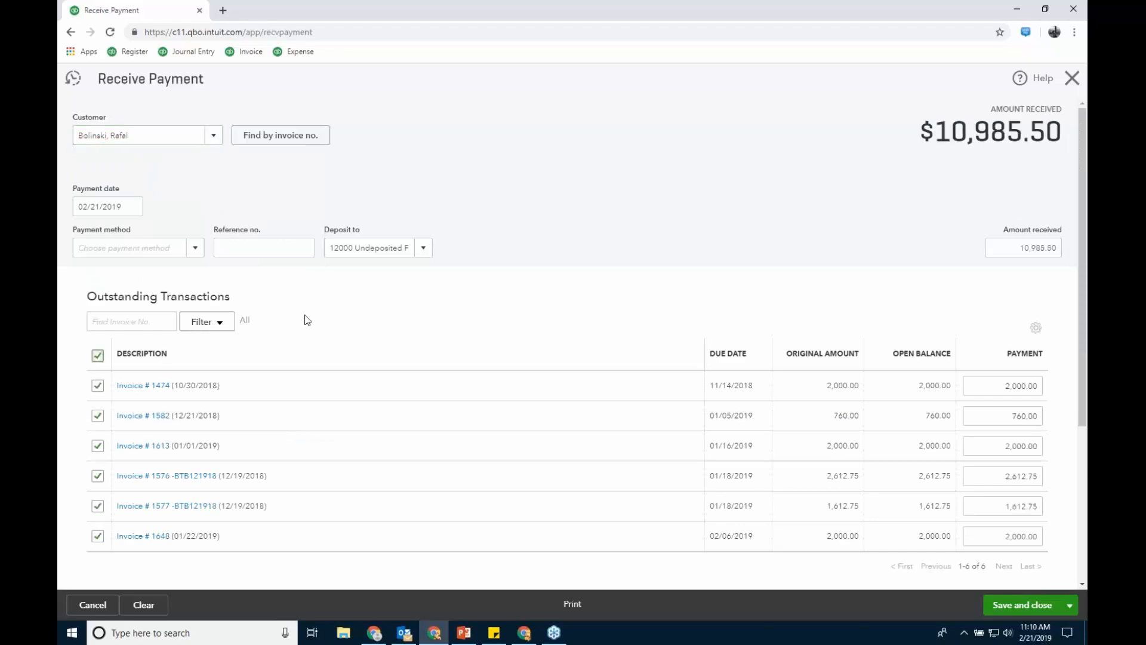
pyautogui.click(362, 251)
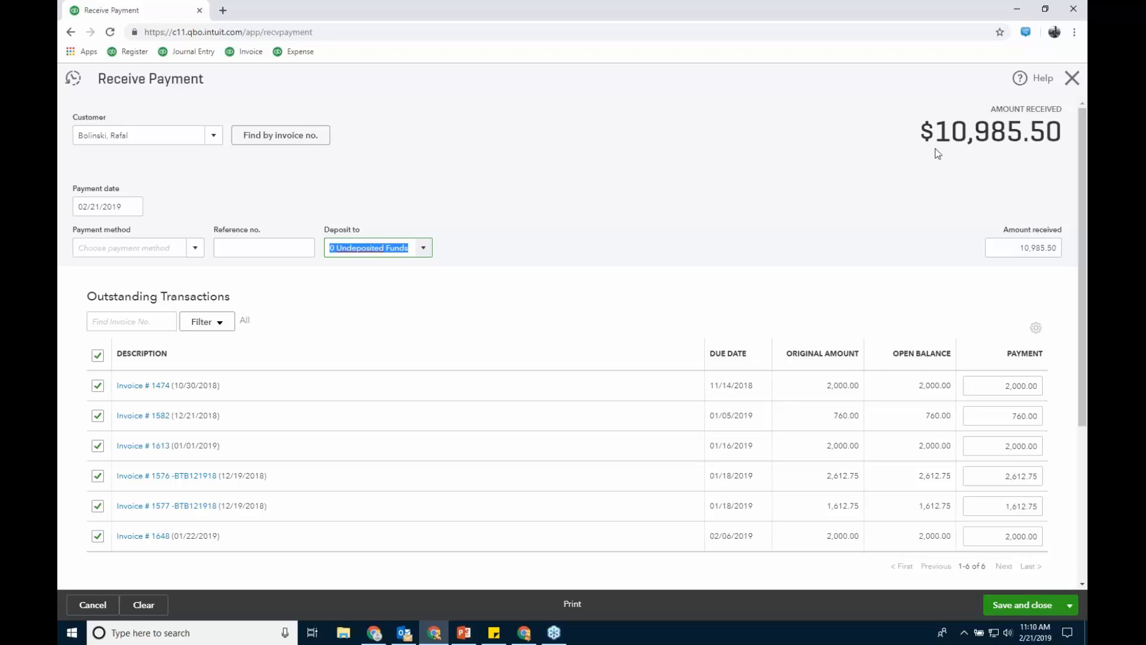
# - Clear the drafted customer payment and close the form
pyautogui.click(143, 605)
pyautogui.click(640, 360)
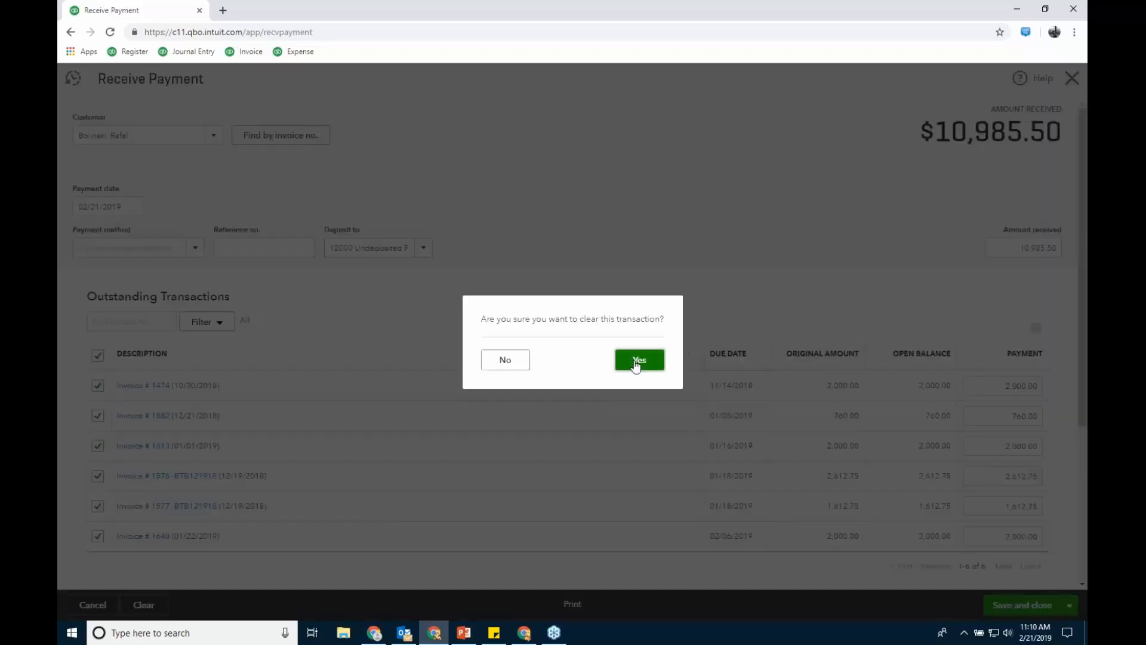
pyautogui.click(1073, 78)
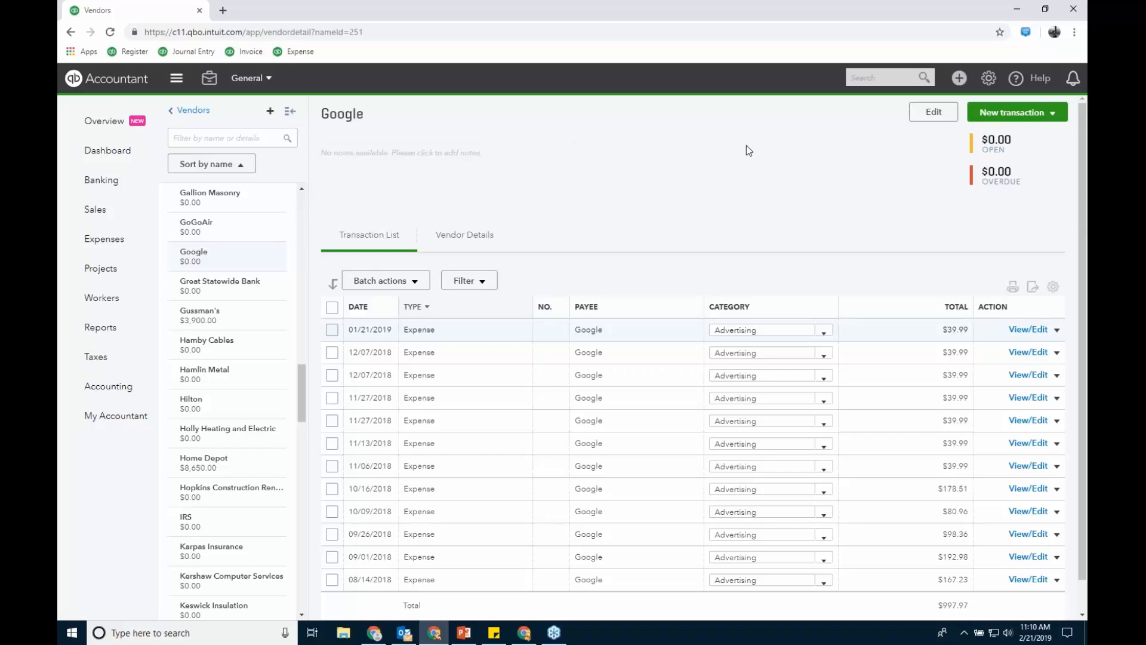
# - Search for transaction 1553, examine the invoice and its open balance, and close it
pyautogui.click(860, 76)
pyautogui.write('1553')
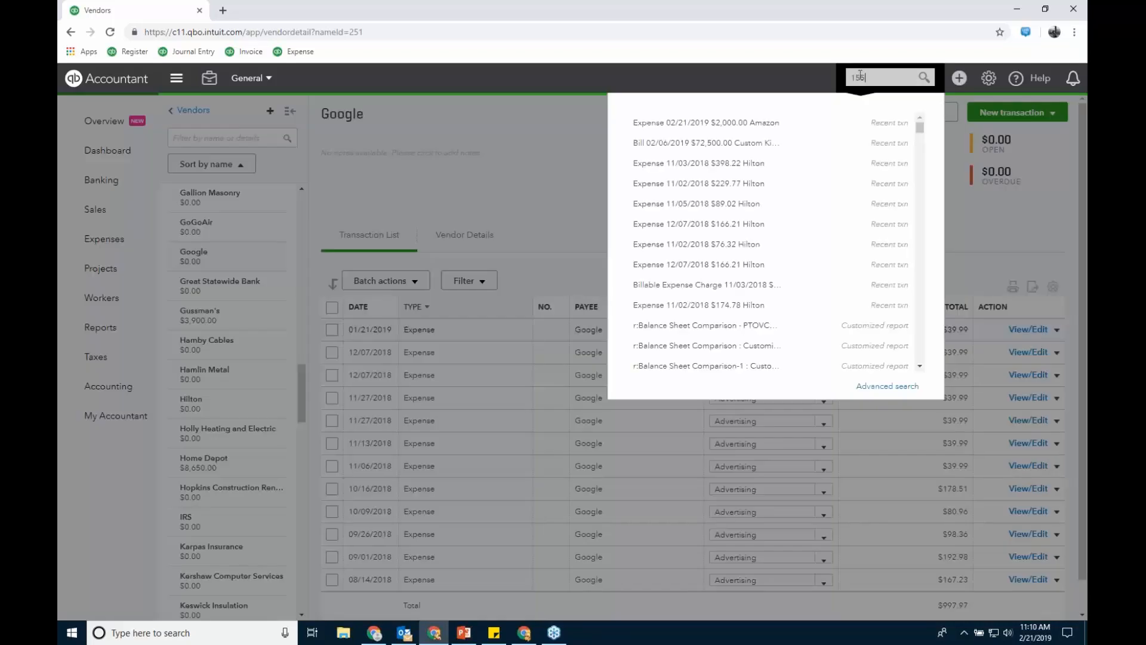
pyautogui.press('Return')
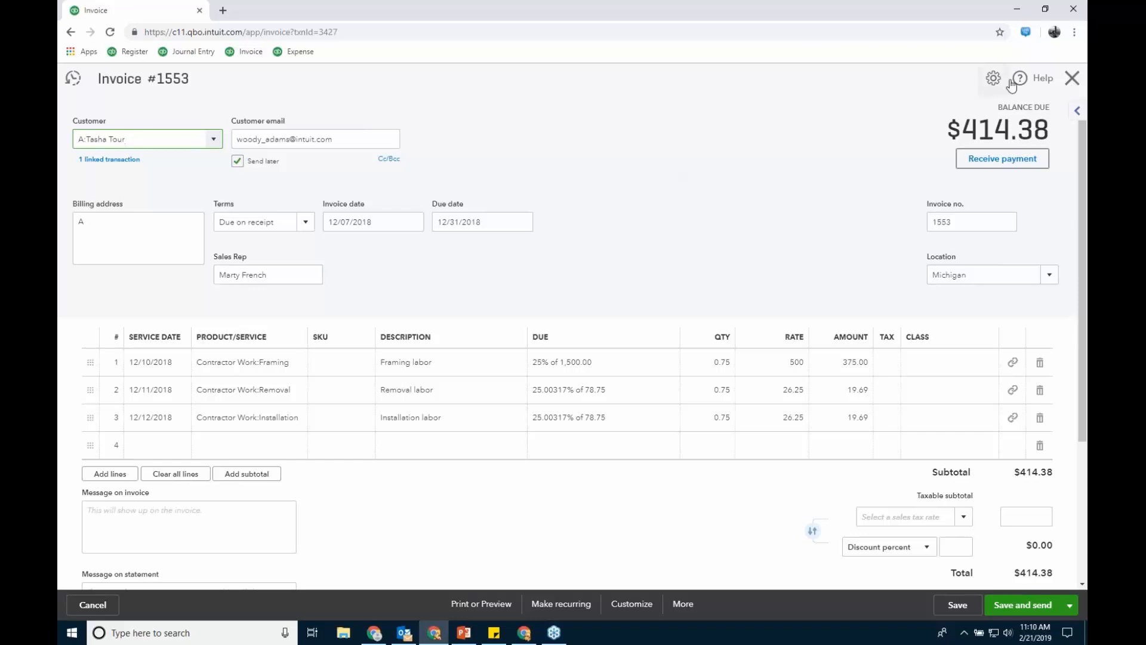
pyautogui.click(1072, 78)
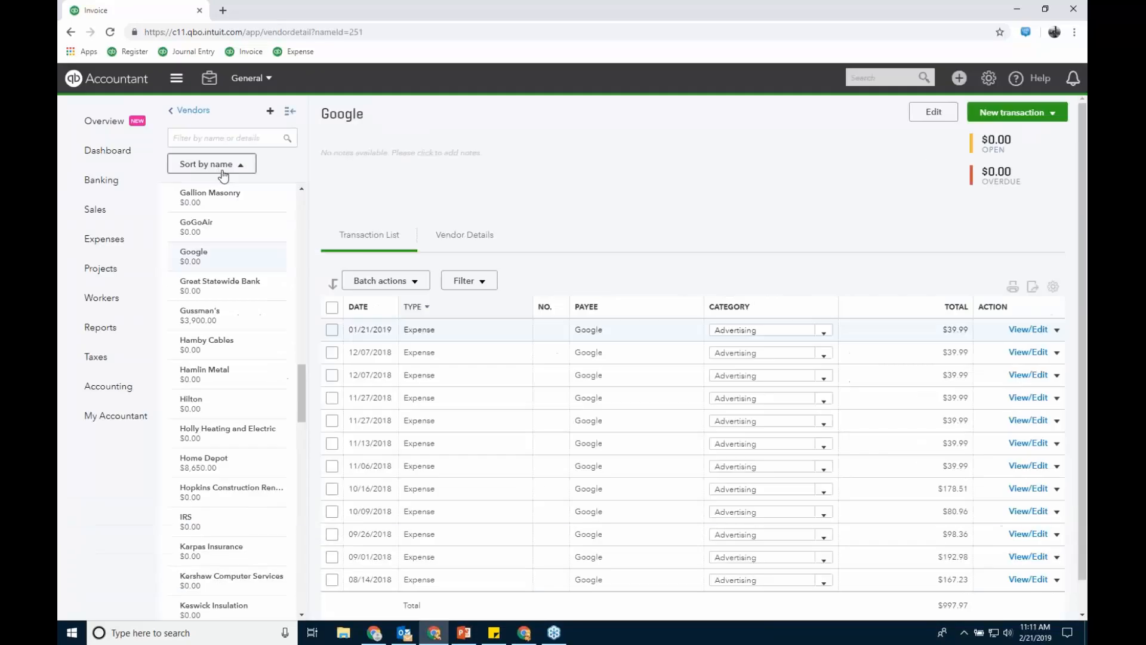
# - Open customer A from the customer list and filter the transactions to the type All plus deposits
pyautogui.moveTo(97, 214)
pyautogui.click(202, 276)
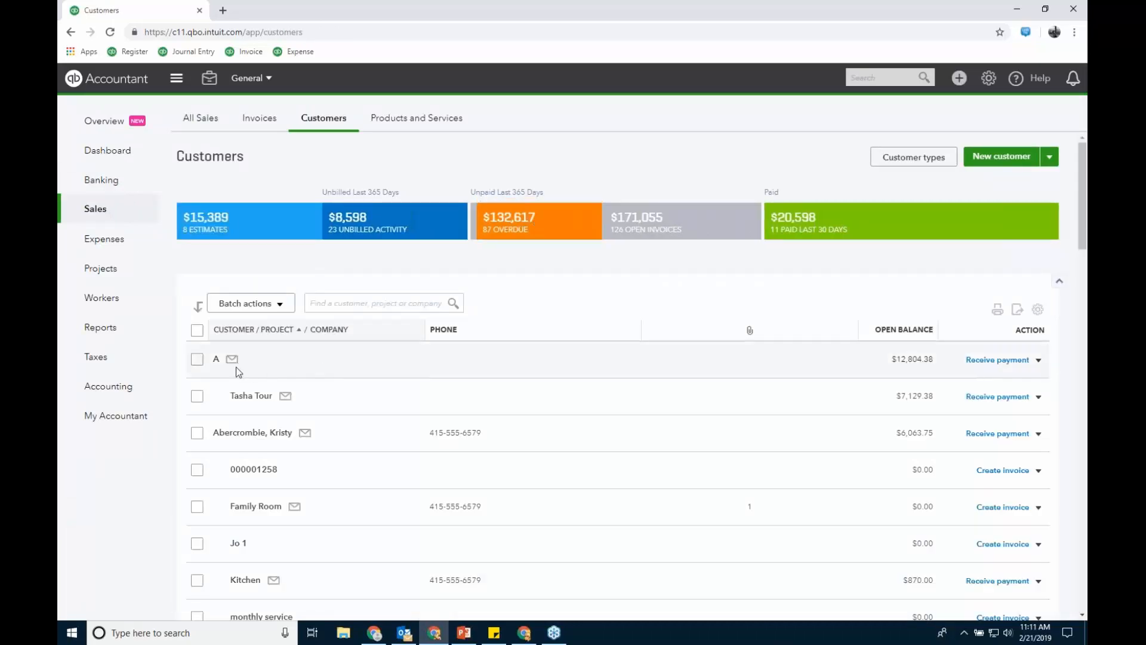
pyautogui.click(217, 358)
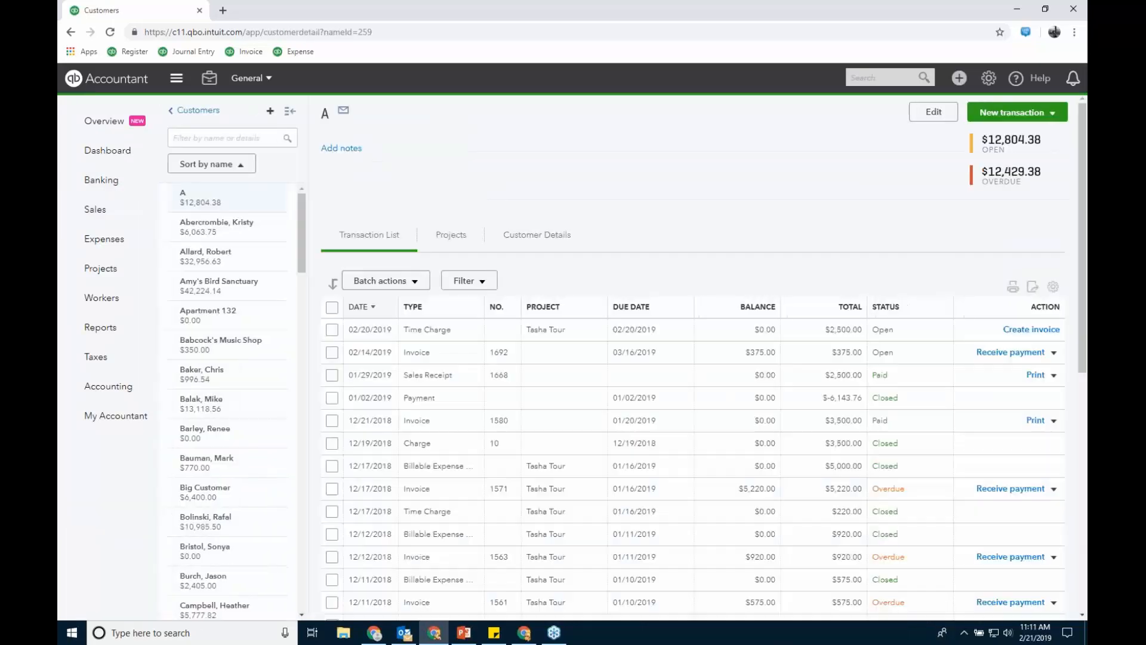
pyautogui.click(489, 287)
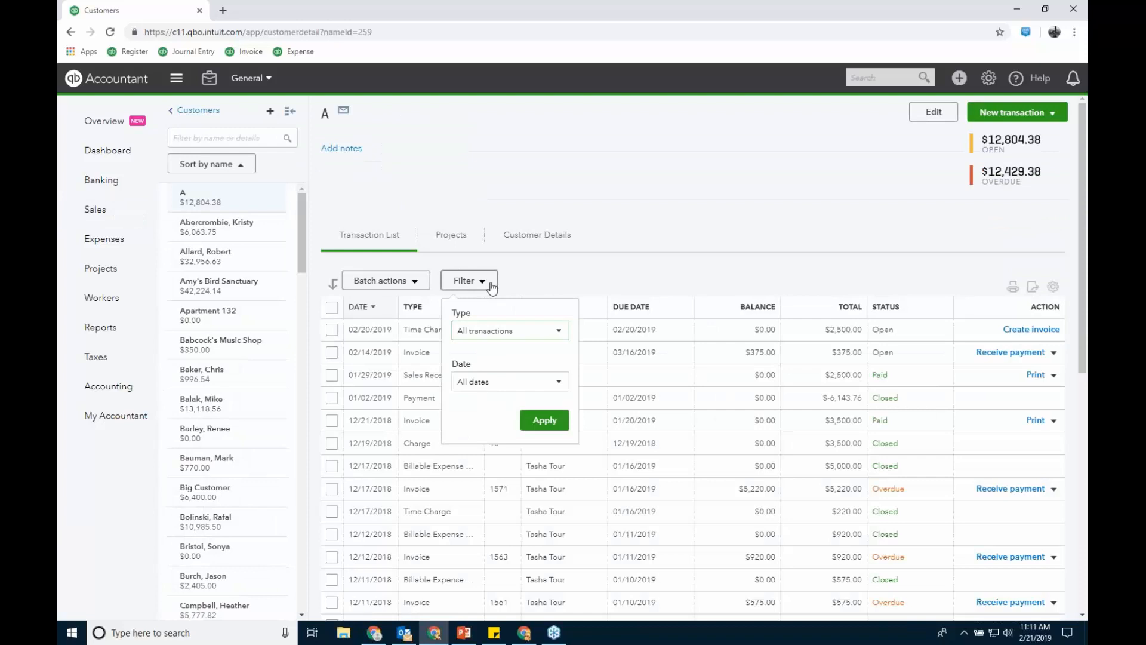
pyautogui.click(524, 332)
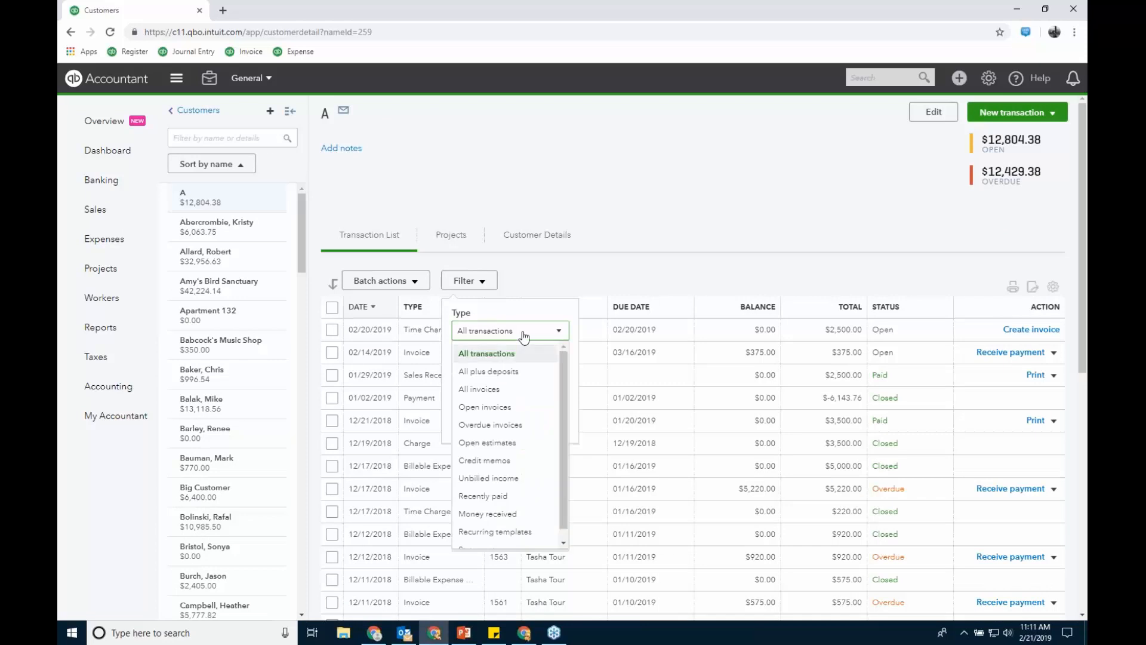
pyautogui.click(508, 373)
pyautogui.click(544, 420)
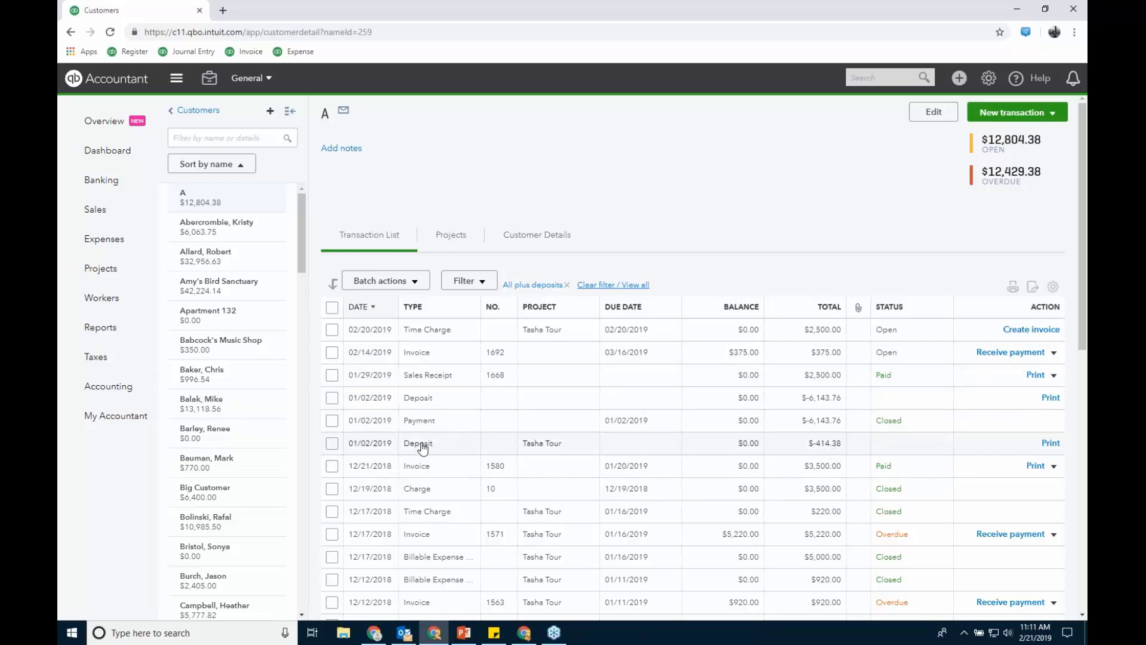
pyautogui.click(472, 282)
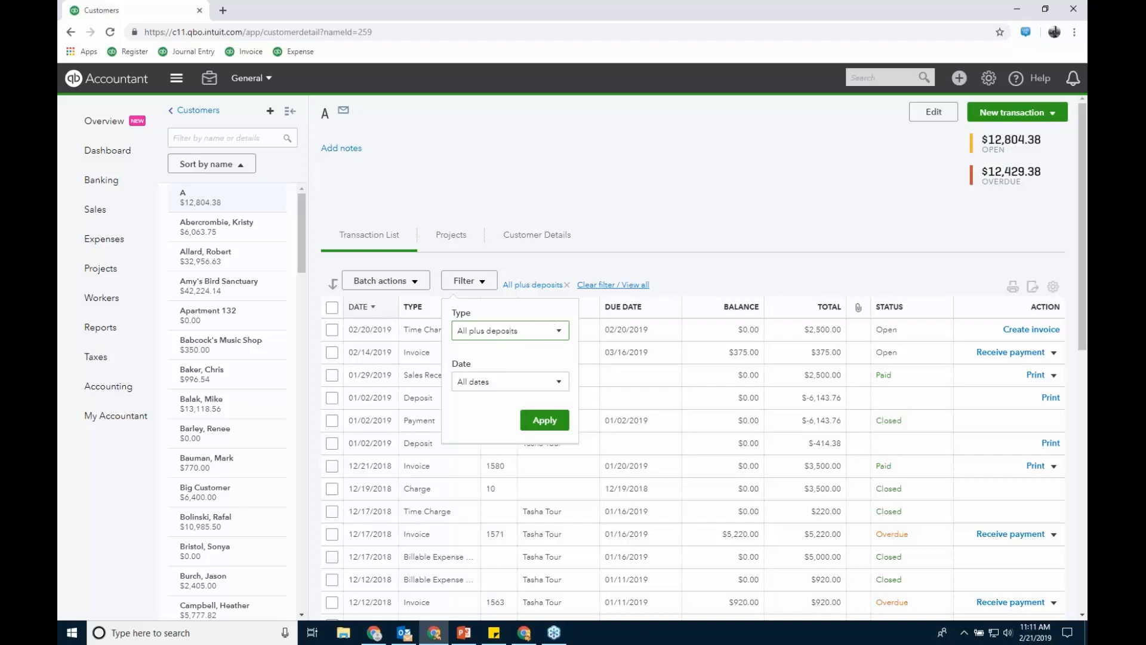
pyautogui.click(717, 267)
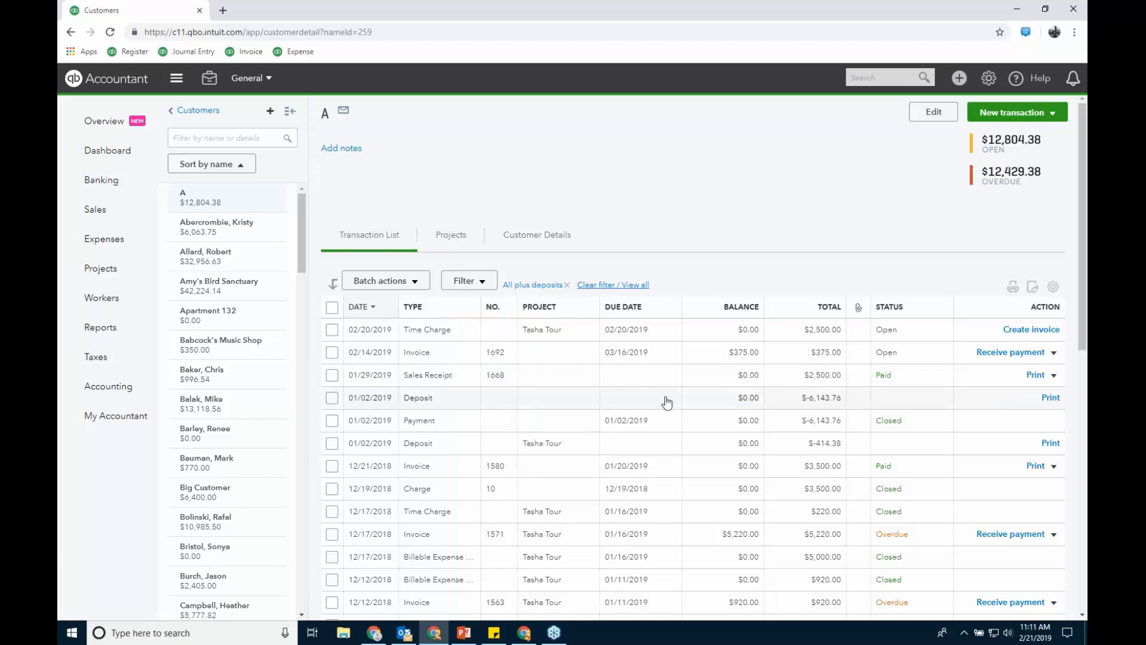
# - Open customer A's 01/02/2019 deposit of $414.38 and examine the line under the added funds
pyautogui.click(422, 443)
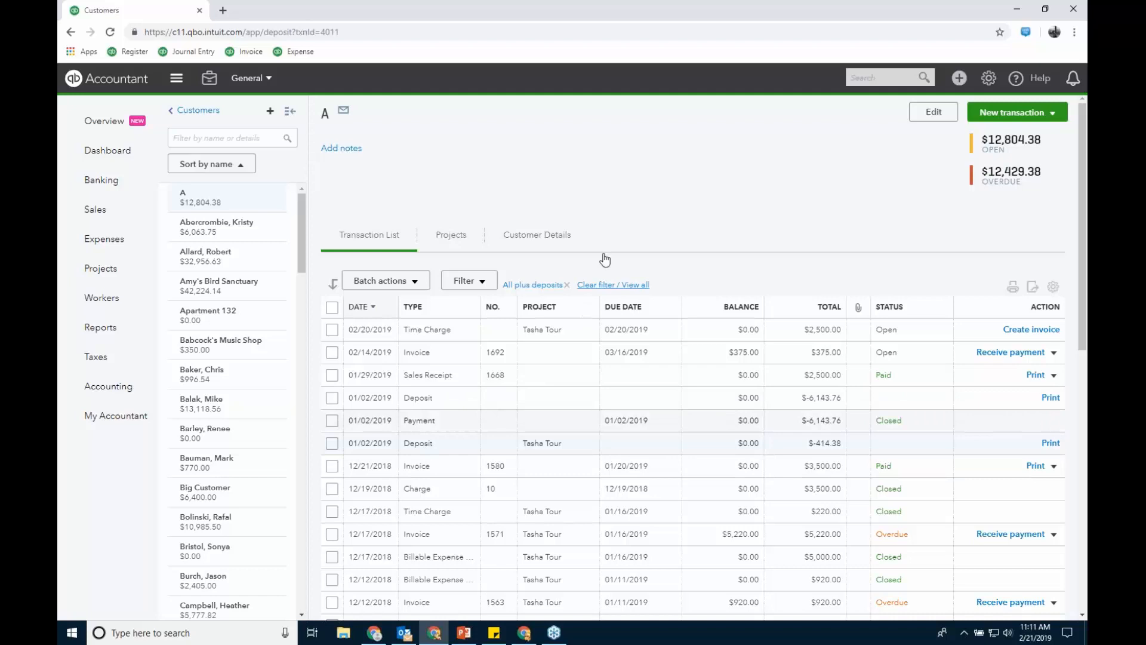
pyautogui.scroll(-10, 584, 221)
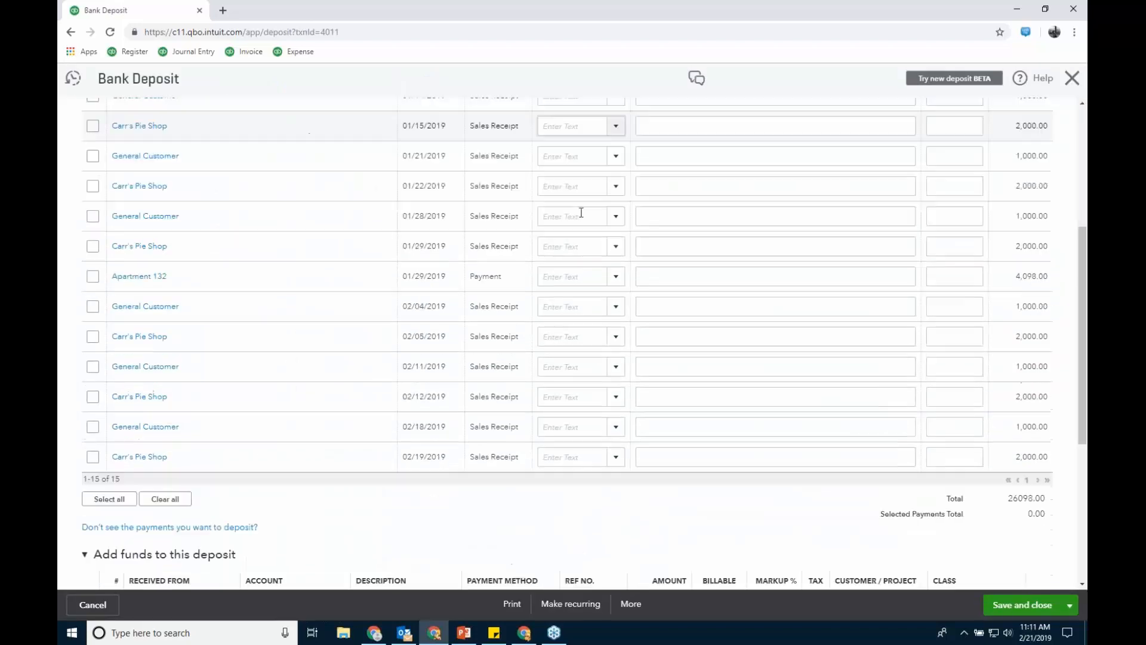
pyautogui.scroll(-2, 584, 228)
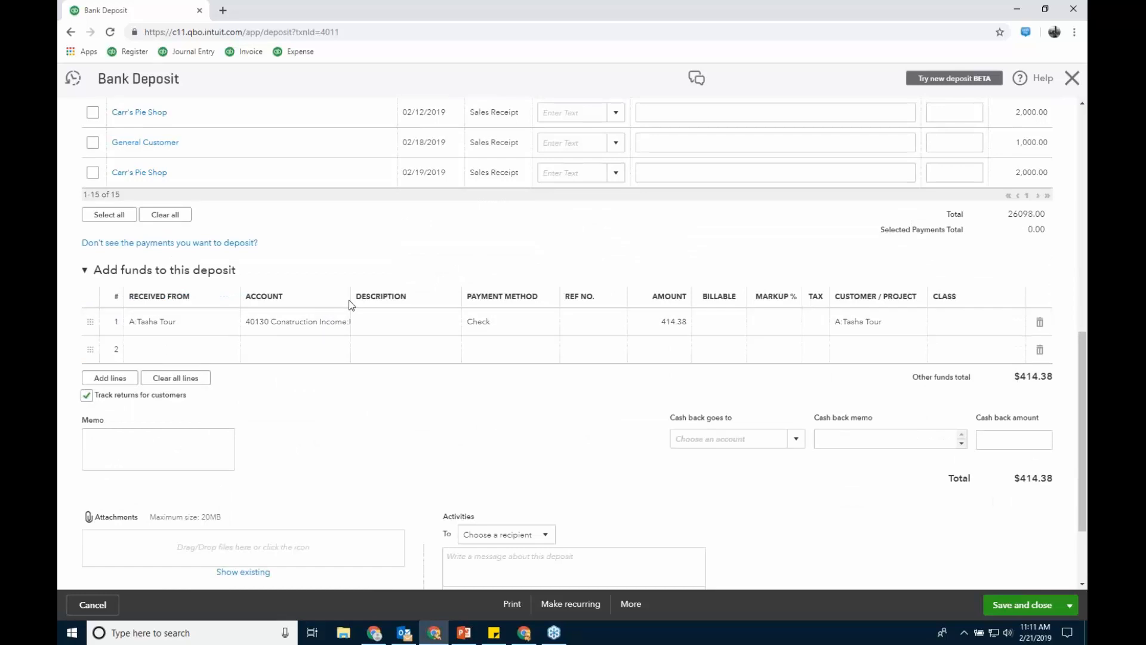
# - Widen the deposit's account column, examine the added funds line's income account and its account choices, and close the deposit
pyautogui.moveTo(349, 300); pyautogui.dragTo(408, 300)
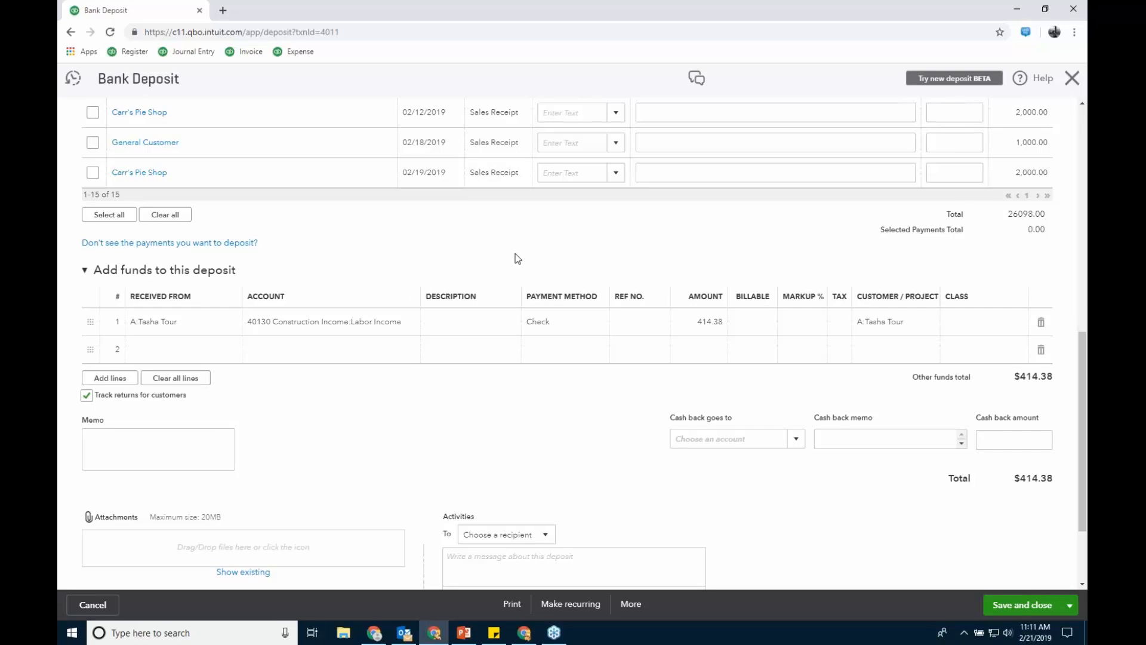
pyautogui.click(401, 326)
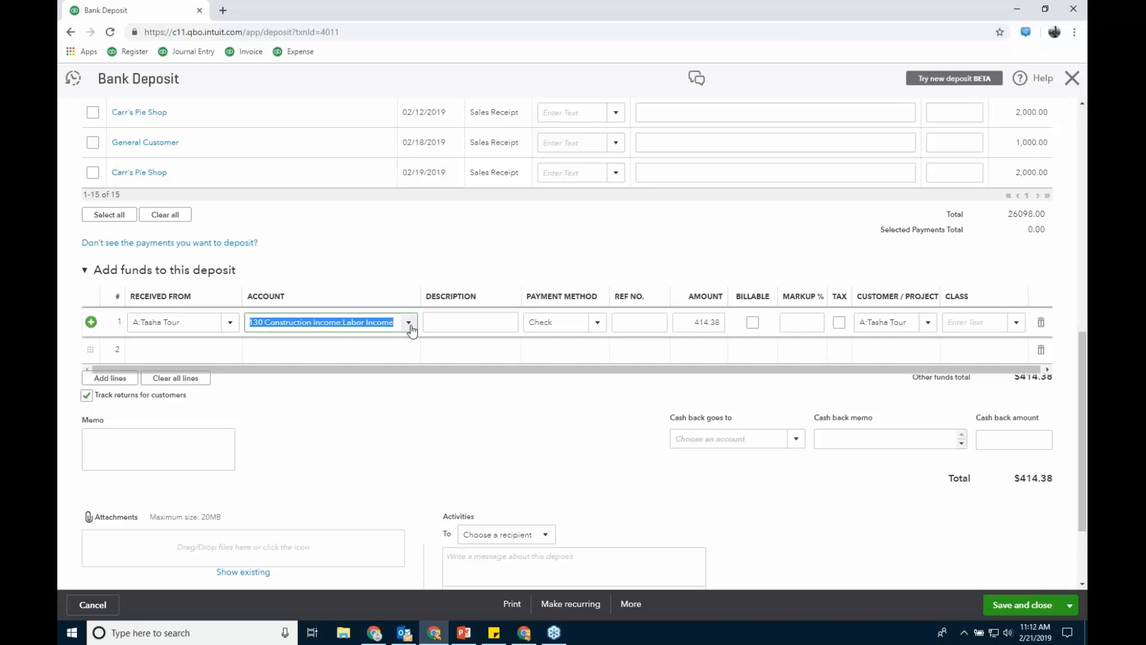
pyautogui.click(409, 324)
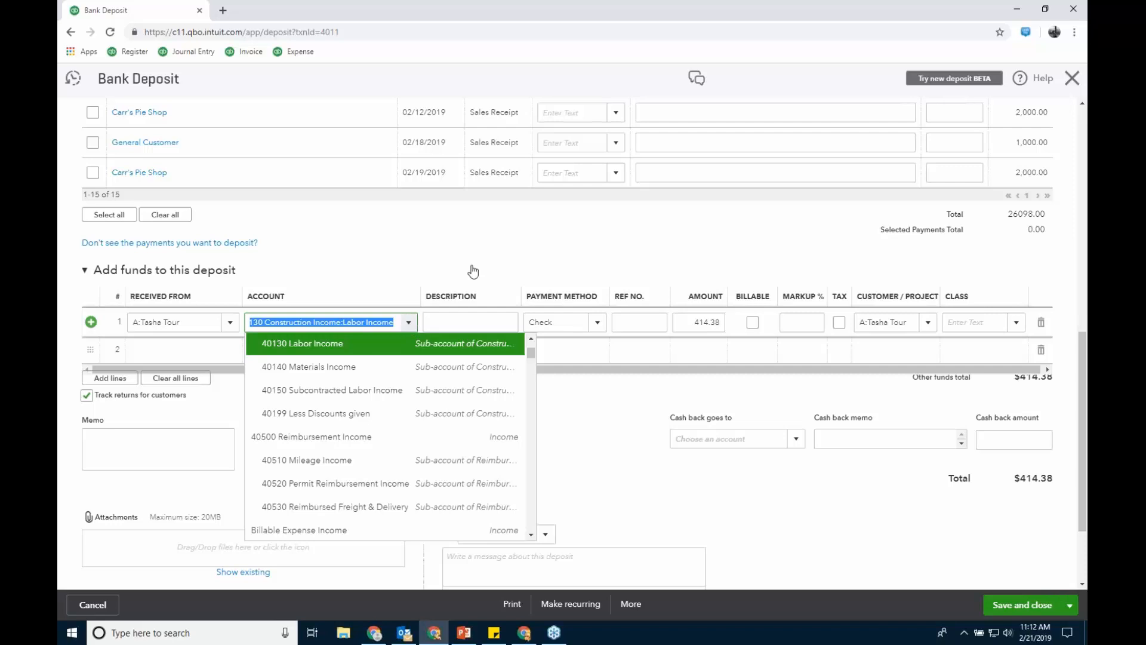
pyautogui.click(514, 250)
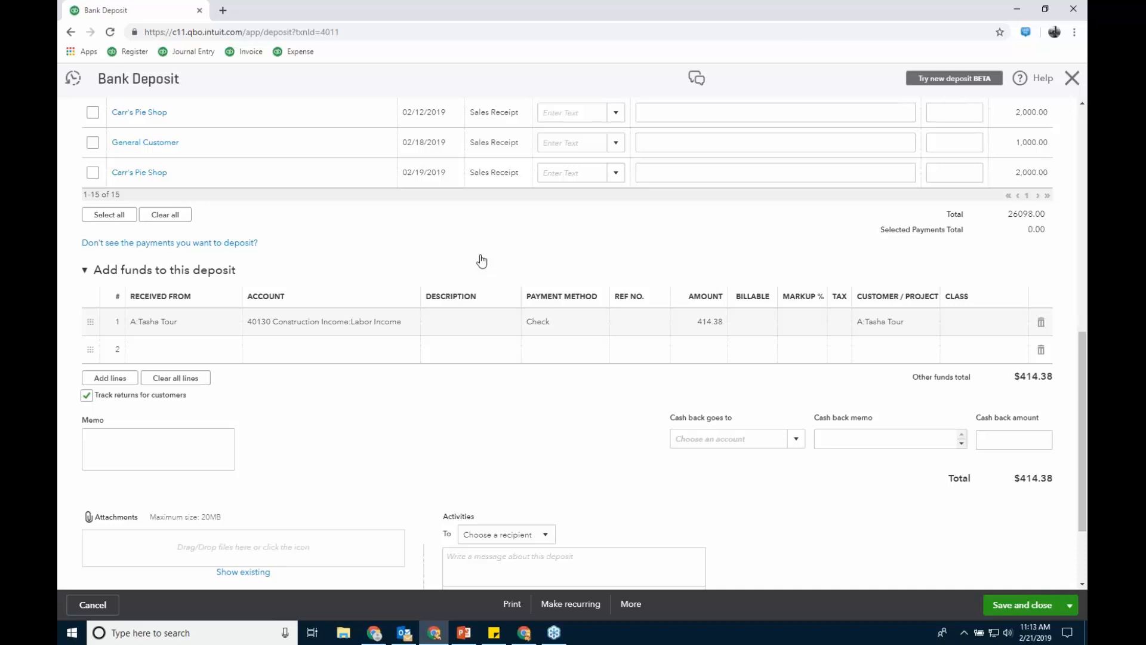
pyautogui.scroll(10, 469, 263)
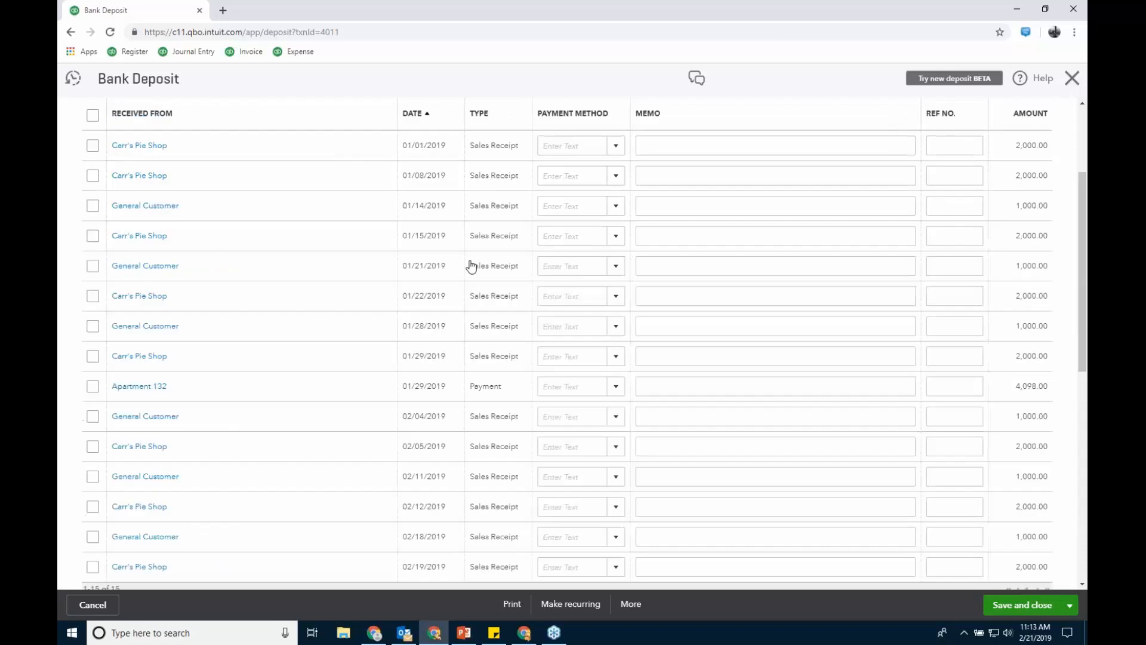
pyautogui.click(1070, 80)
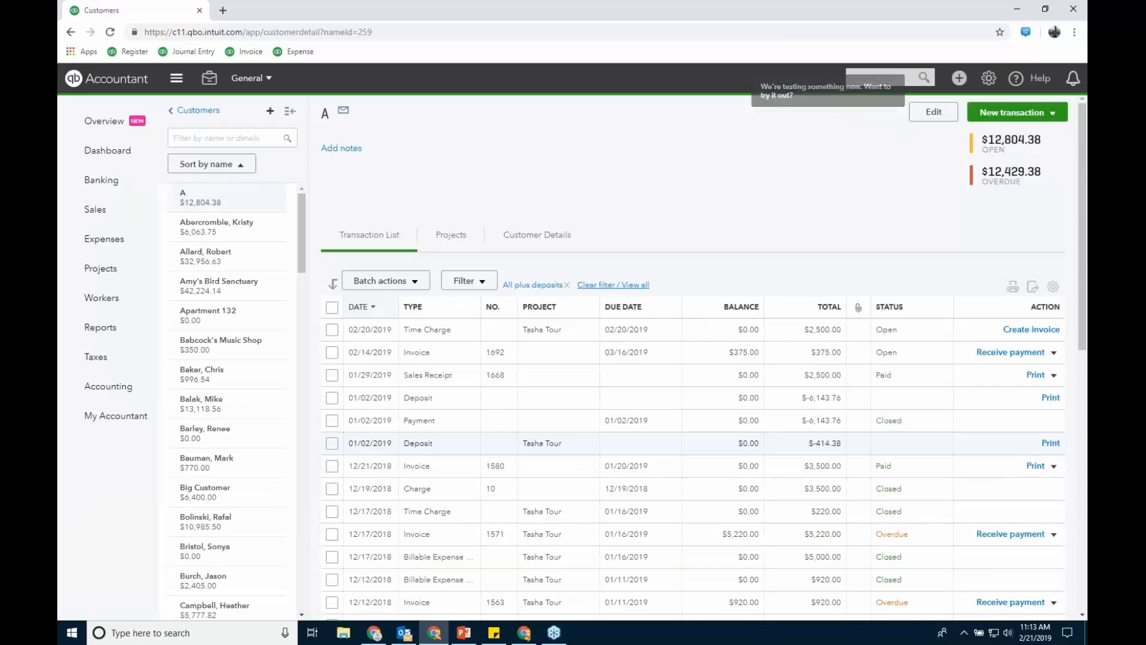
# - Open the client Overview and expand Common Issues to examine the opening balance equity
pyautogui.click(116, 126)
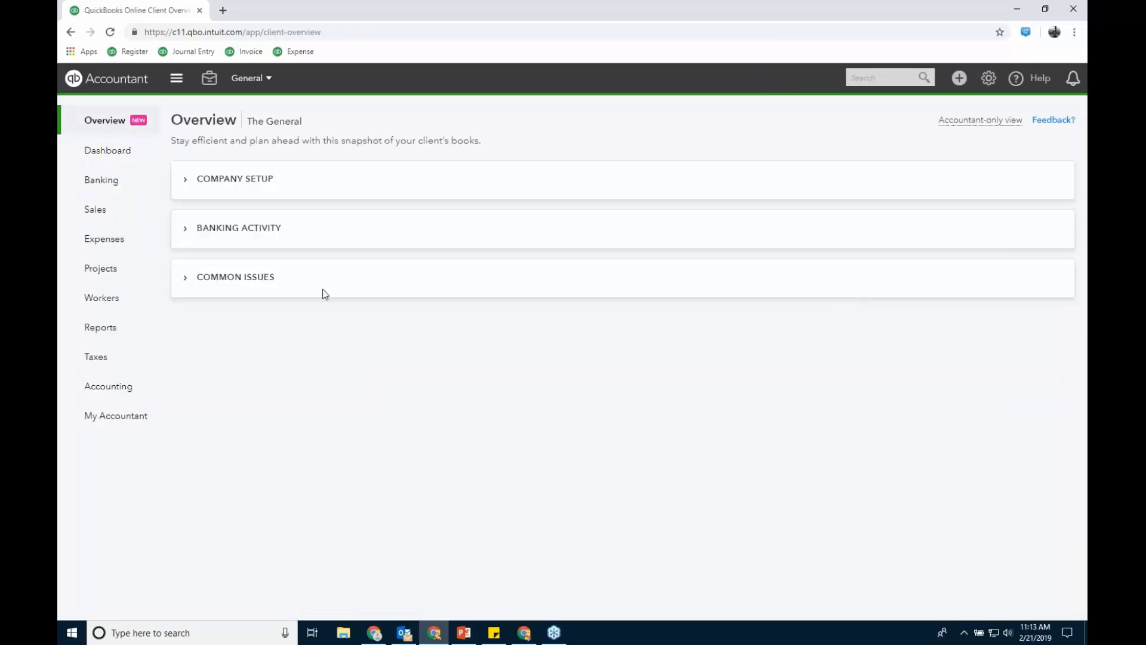
pyautogui.click(191, 282)
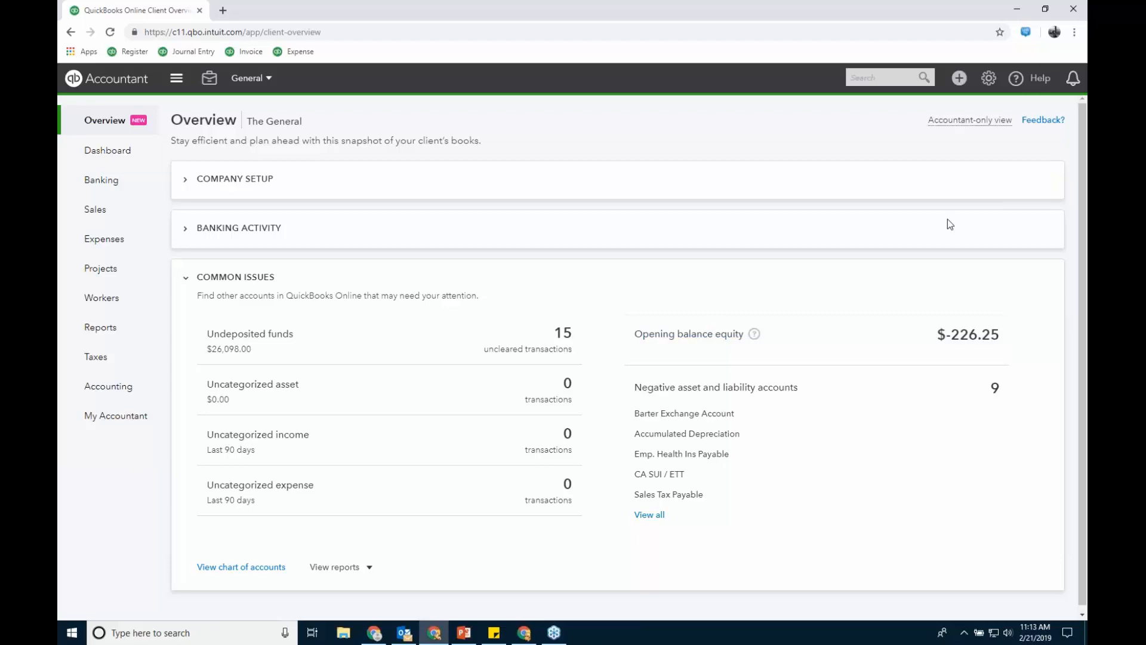
pyautogui.click(965, 88)
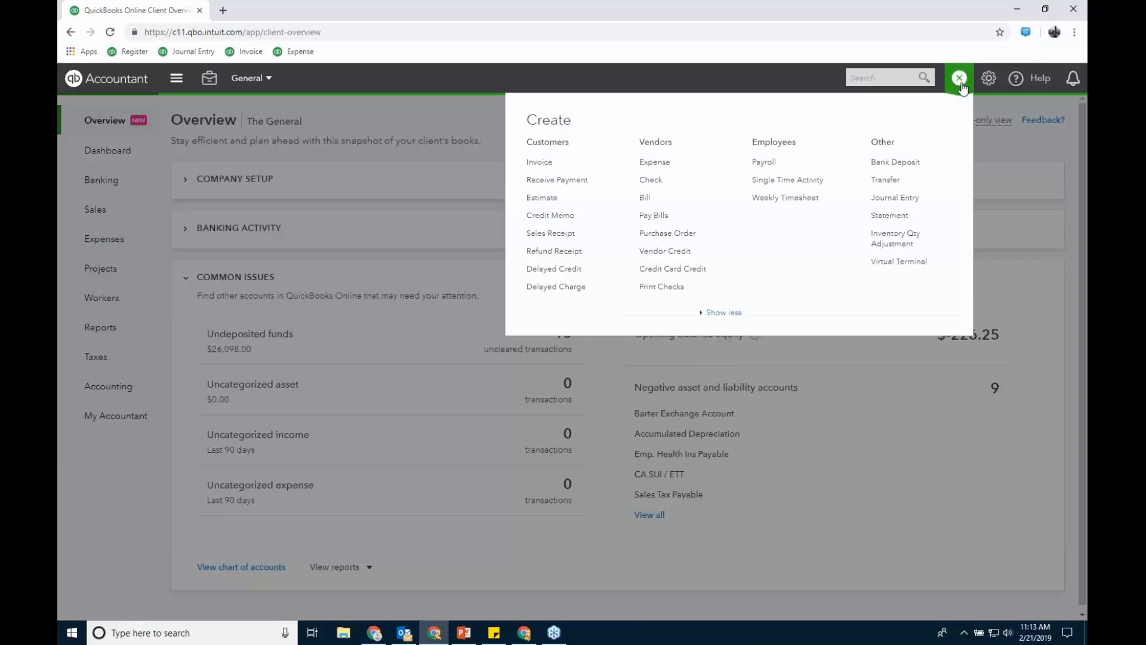
# - Start a new inventory item in Products and Services, examine its initial quantity on hand field, and close the form unsaved
pyautogui.click(989, 78)
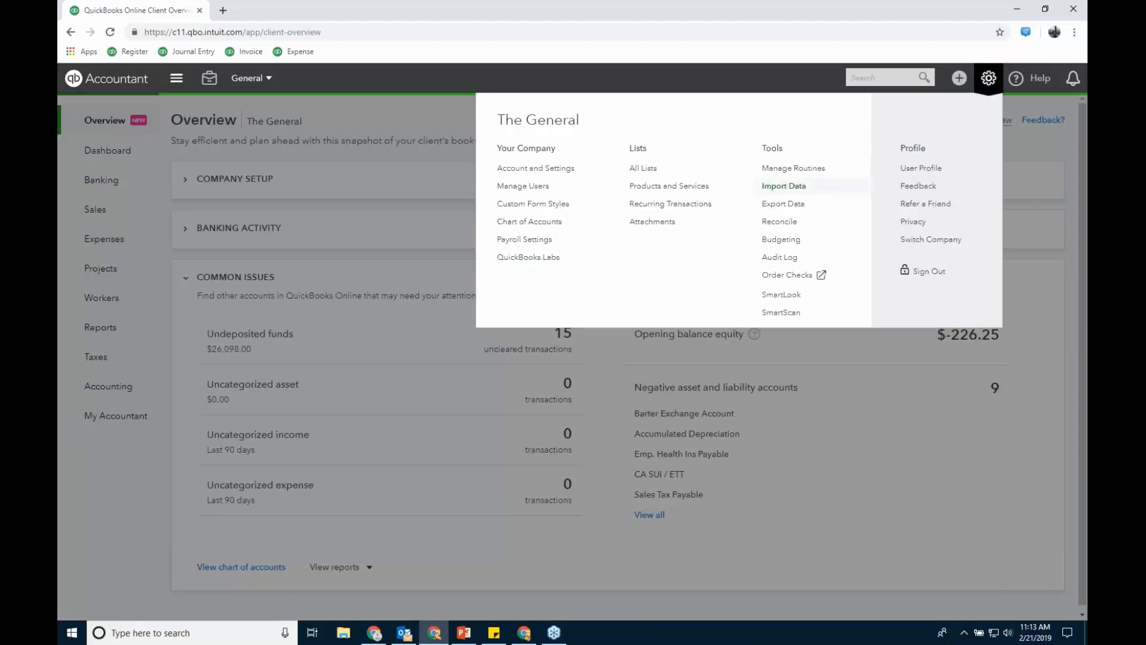
pyautogui.click(681, 186)
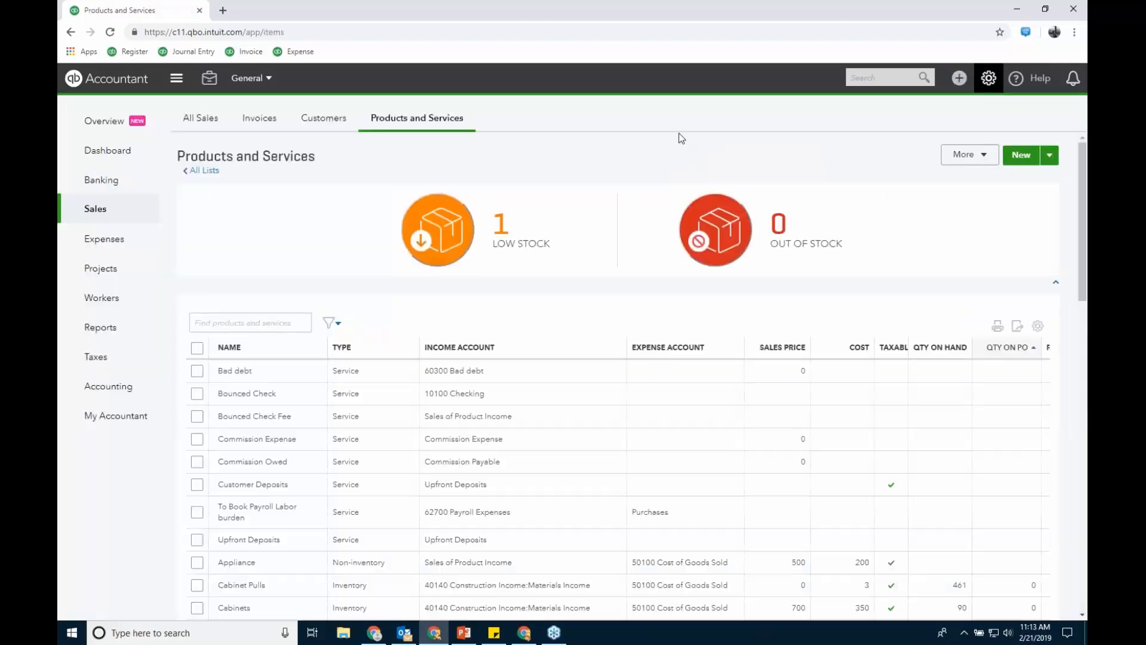
pyautogui.click(1021, 155)
pyautogui.click(886, 172)
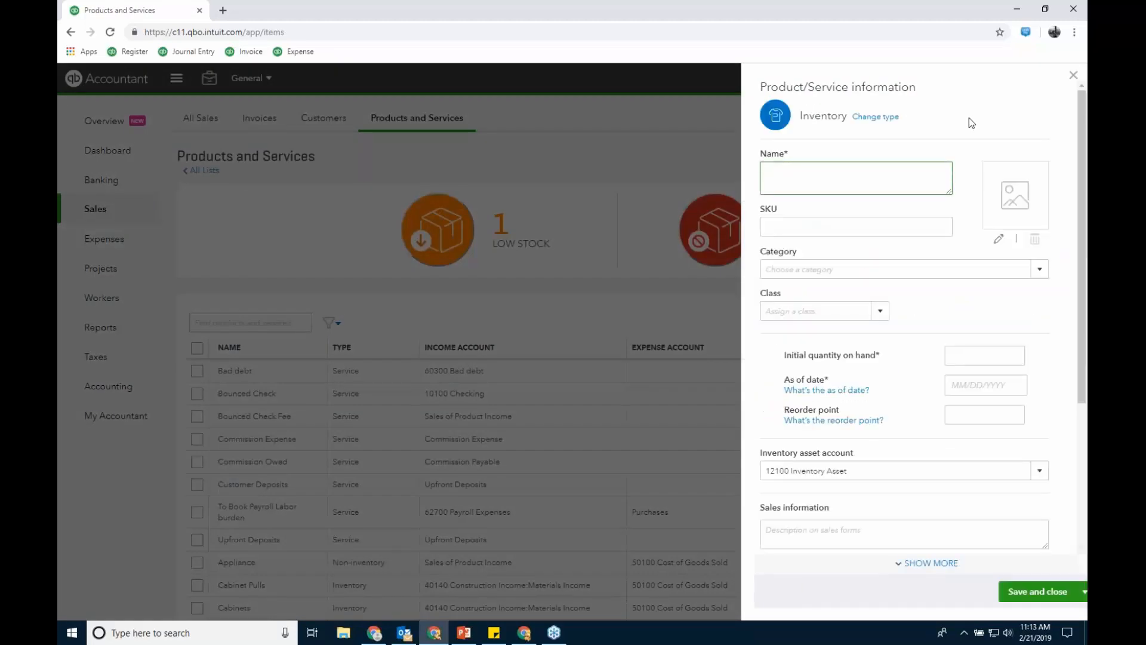
pyautogui.click(973, 355)
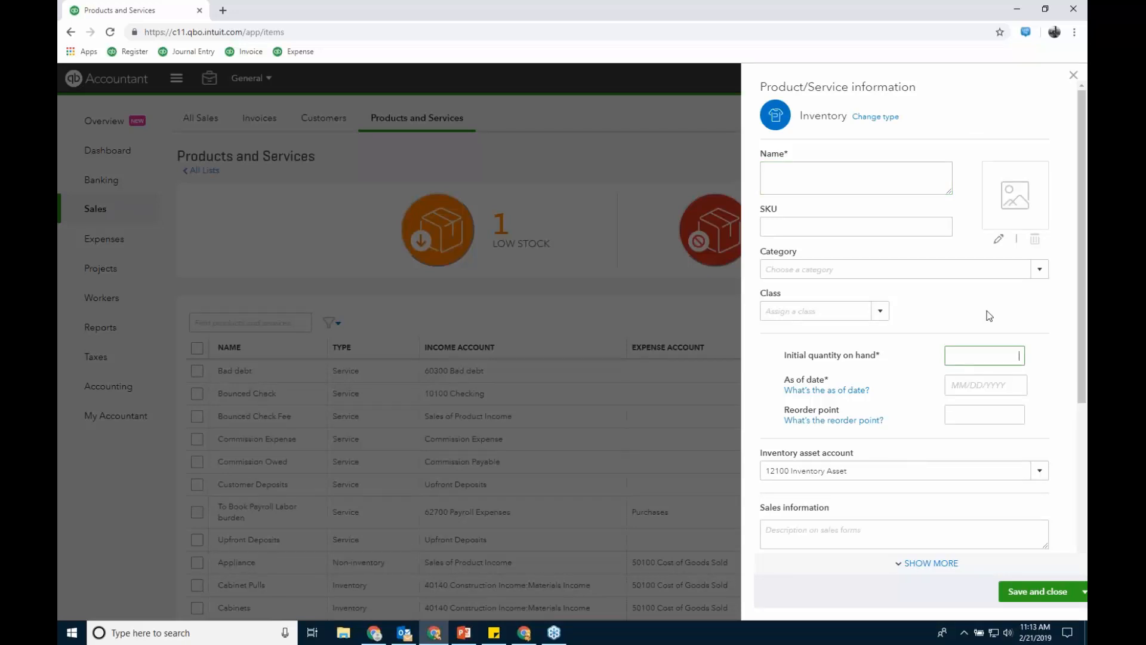
pyautogui.click(1074, 75)
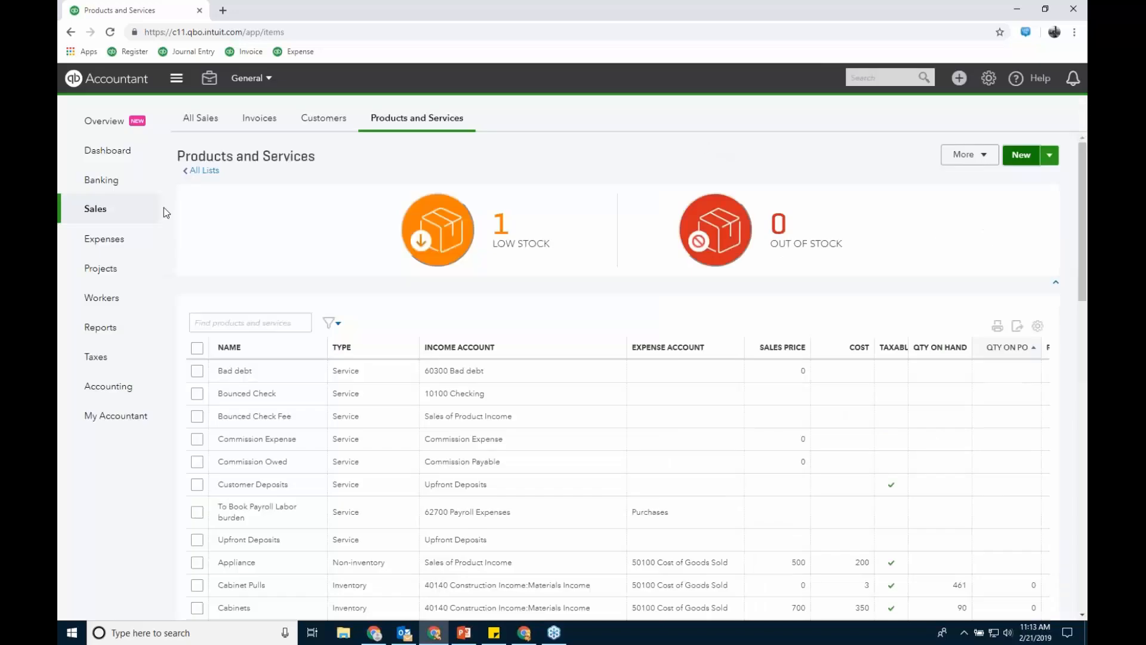
# - Start a new customer, examine the opening balance field in the payment and billing details, and close the form unsaved
pyautogui.moveTo(118, 222)
pyautogui.click(179, 264)
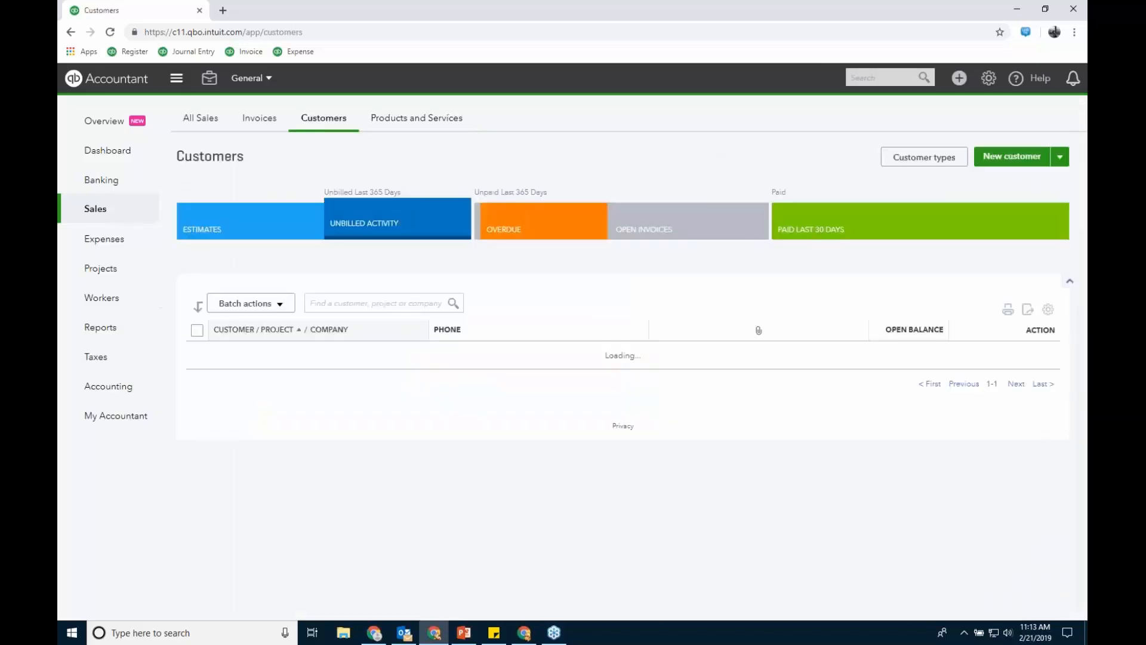
pyautogui.click(1002, 156)
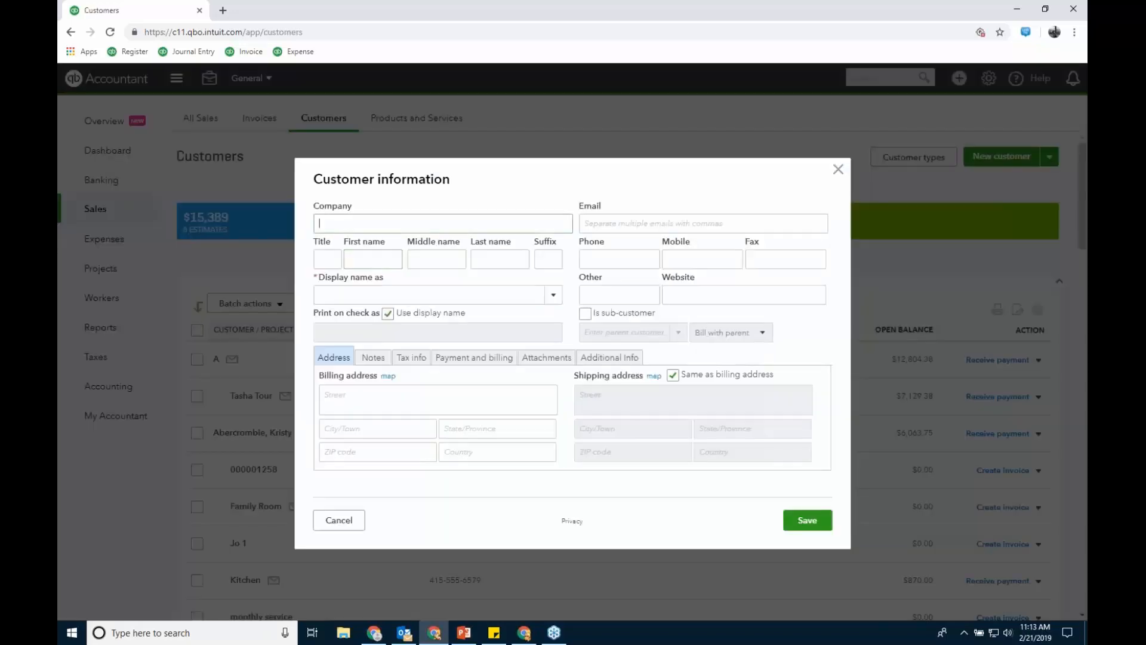
pyautogui.click(495, 362)
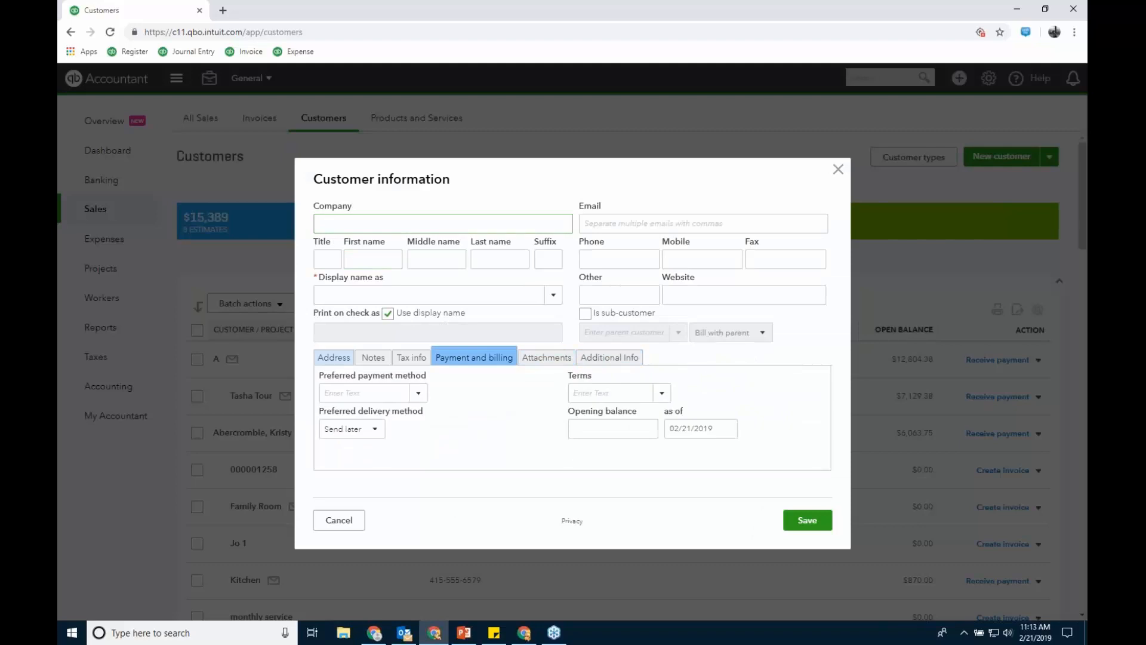
pyautogui.click(630, 429)
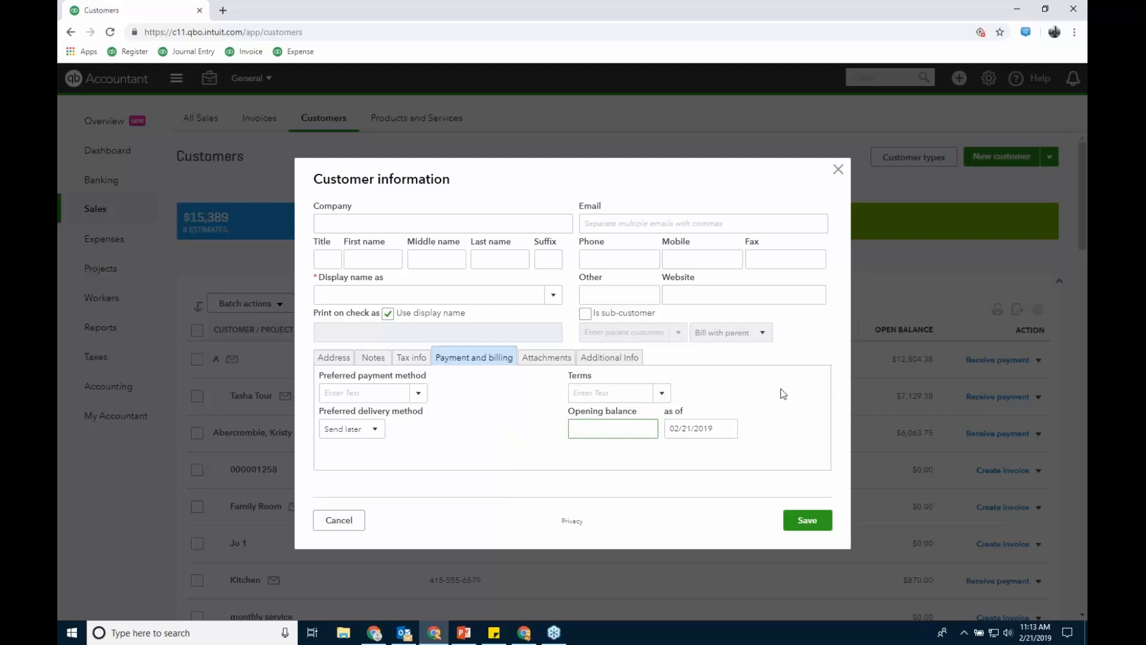
pyautogui.click(838, 170)
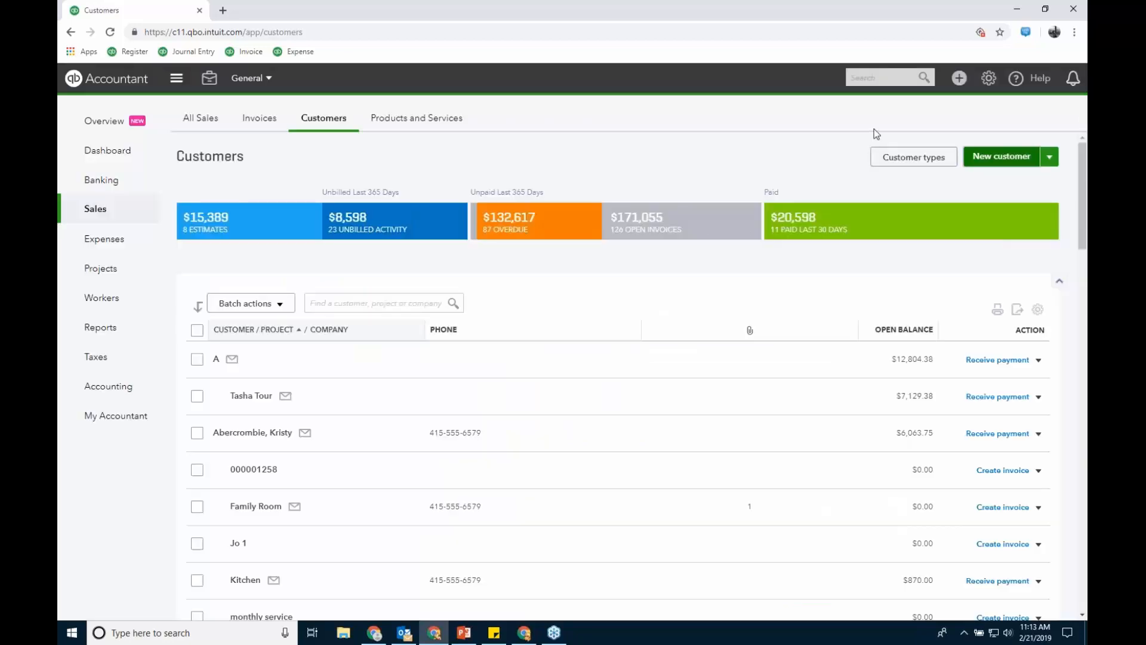
# - Start a new account in the Chart of Accounts and examine its opening balance field
pyautogui.click(989, 78)
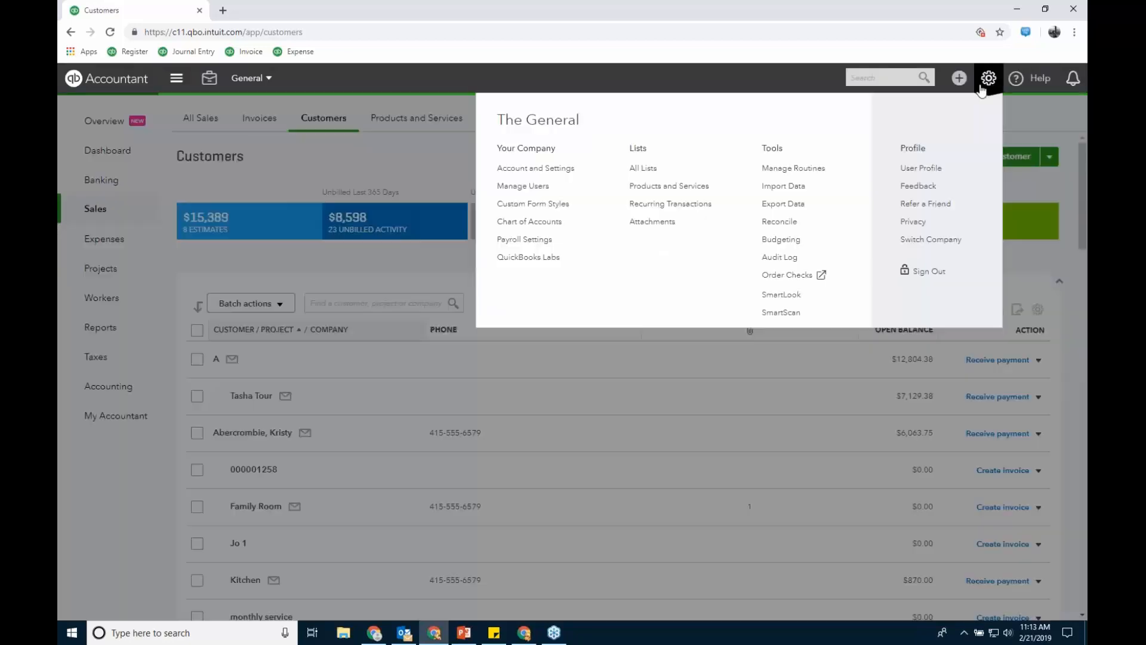
pyautogui.click(552, 222)
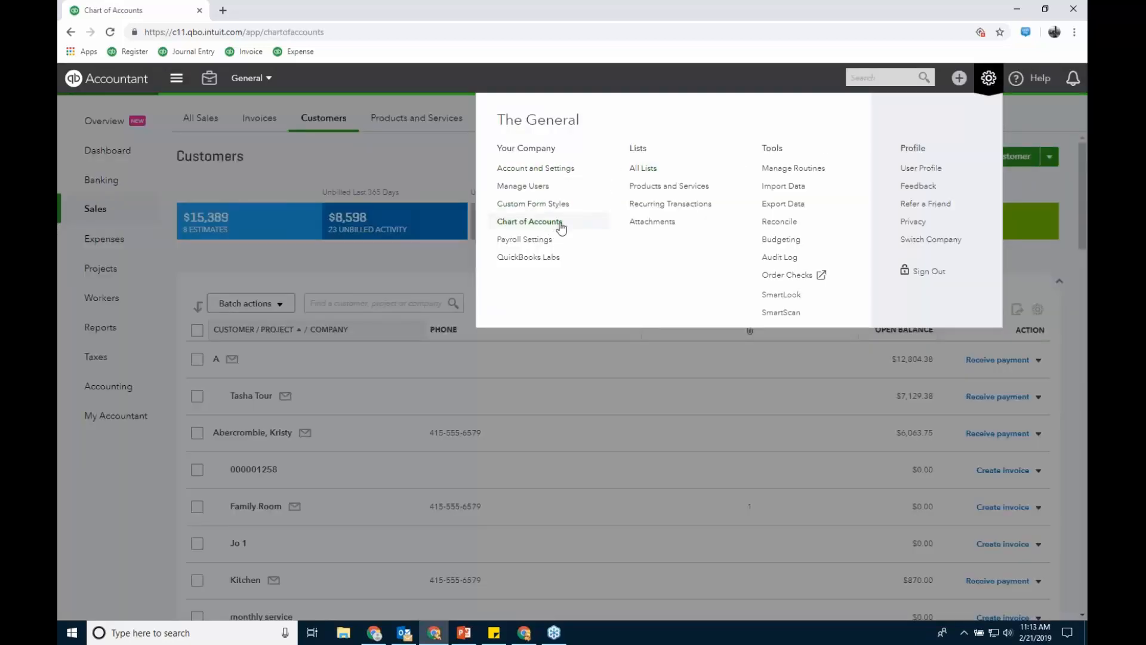
pyautogui.click(1026, 157)
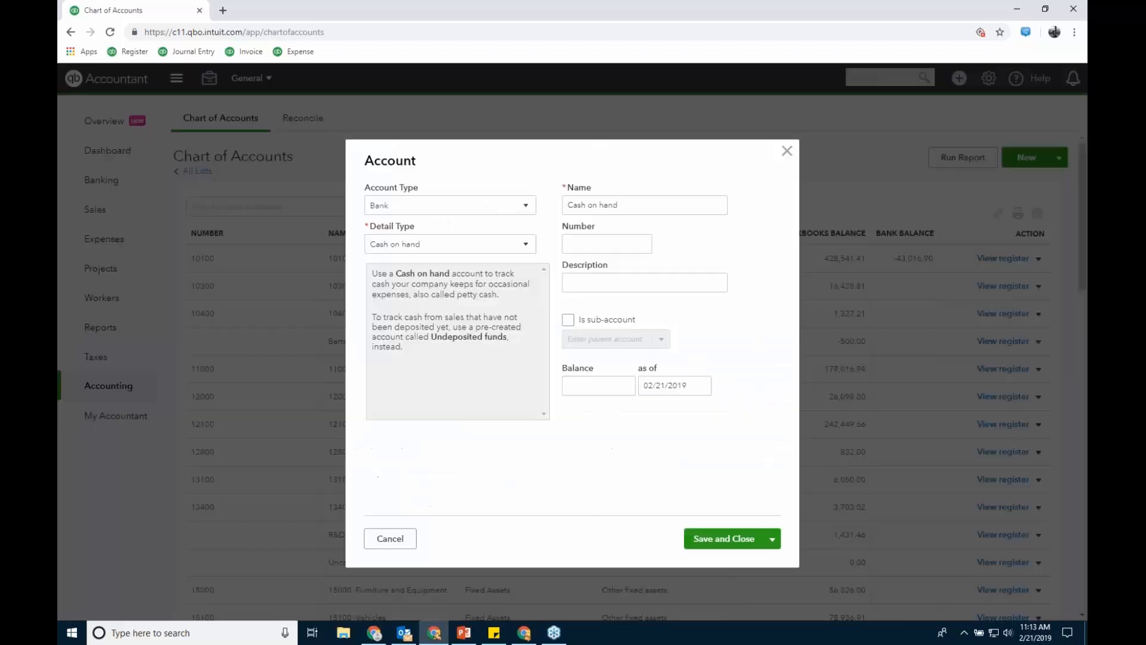
pyautogui.click(599, 385)
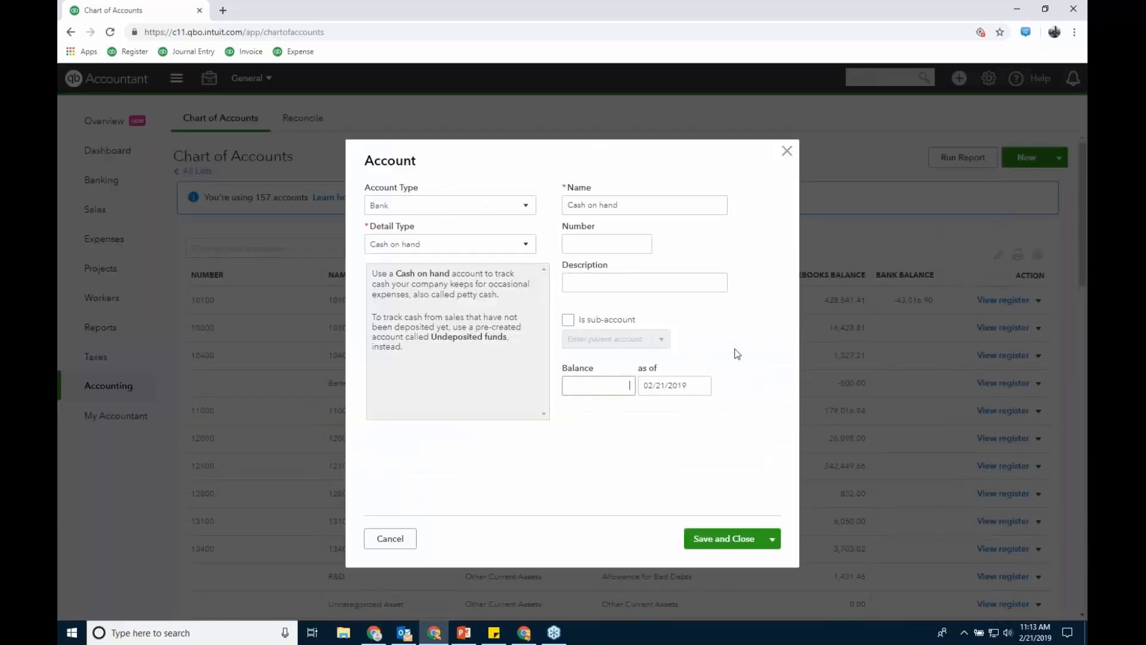